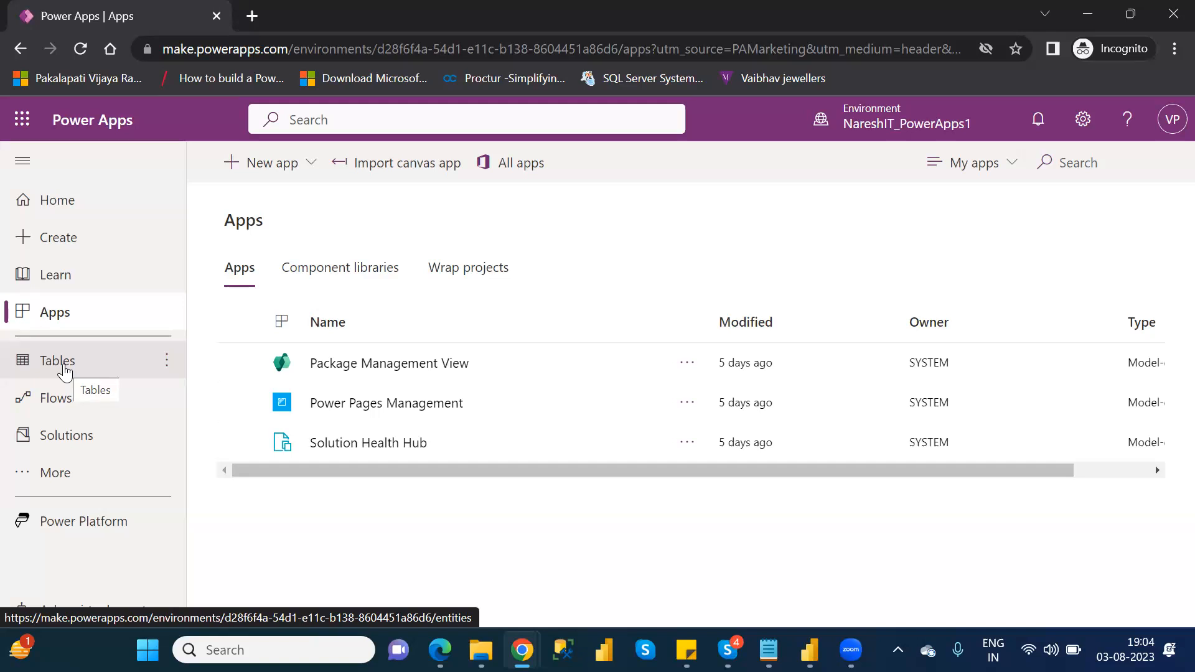
Open the environment's tables and look through the recommended list
click(64, 371)
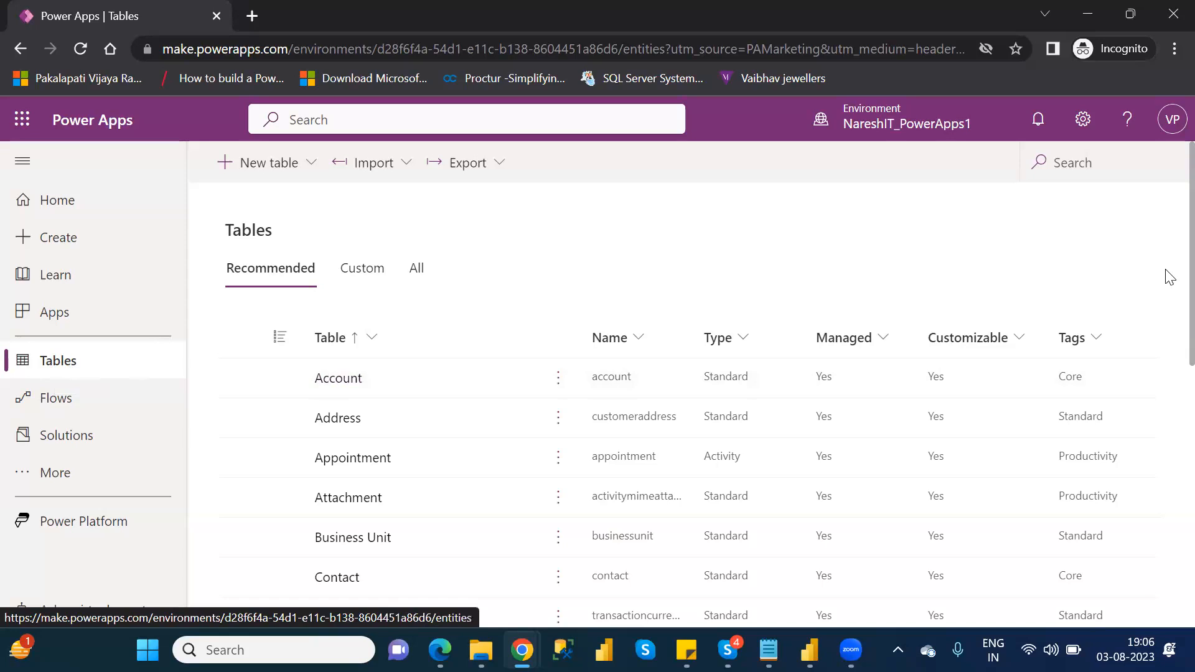
scroll(1167, 305, down, 1)
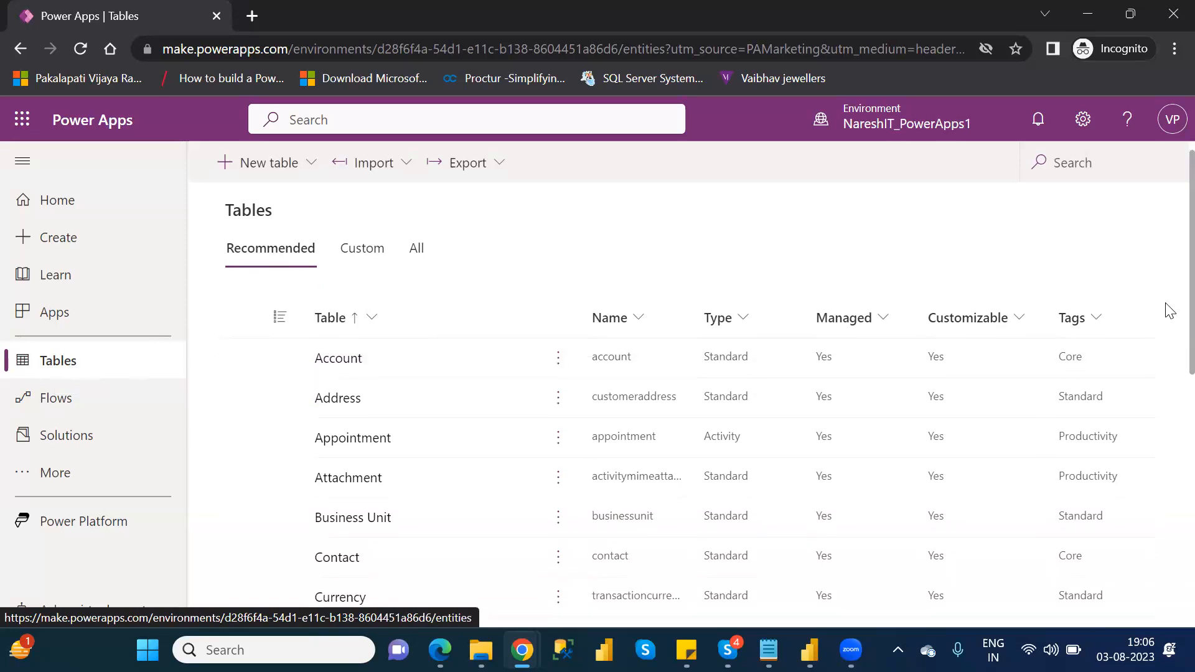
scroll(1166, 373, down, 3)
scroll(1167, 454, down, 2)
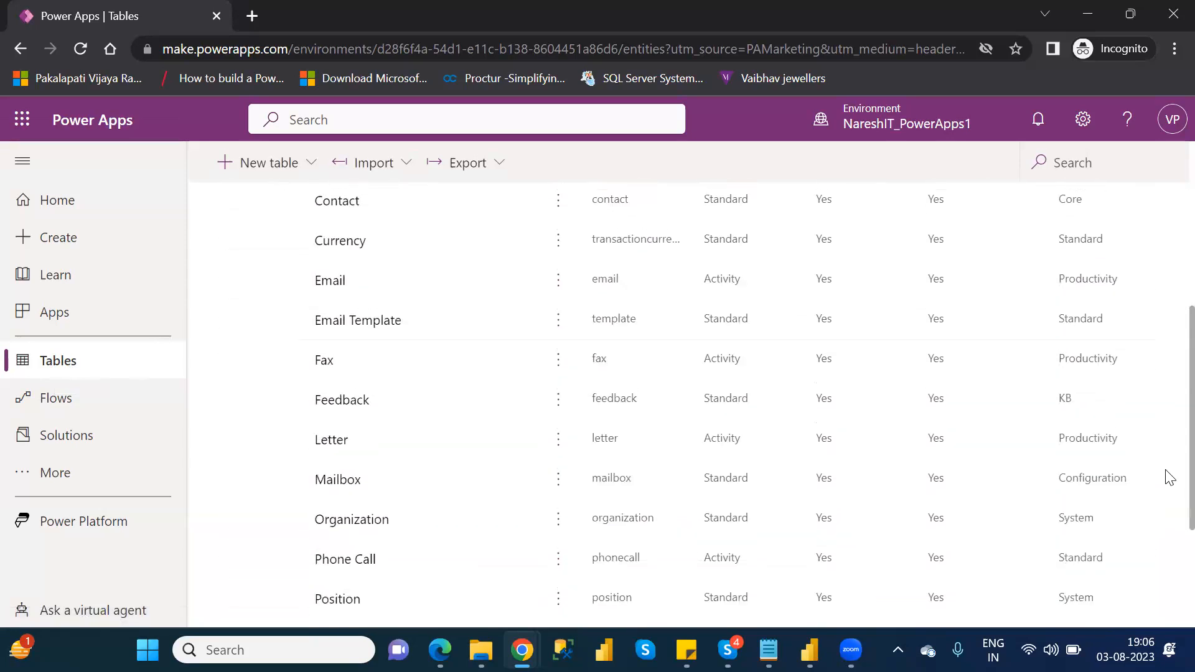
scroll(1168, 560, down, 3)
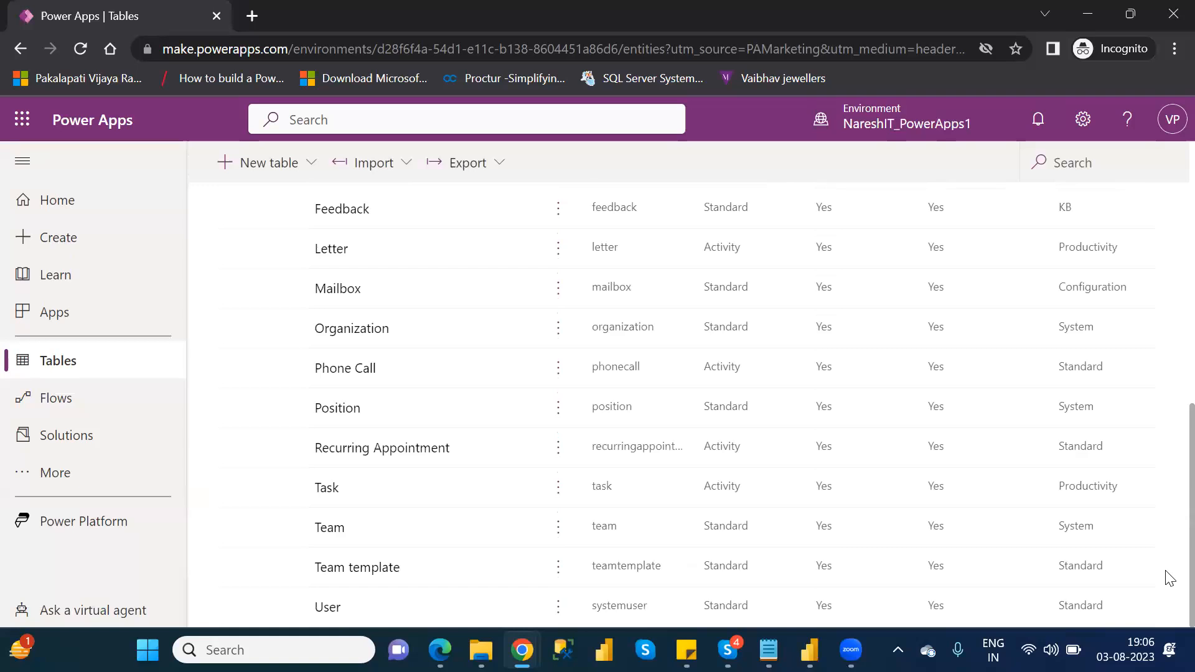
scroll(1164, 413, up, 8)
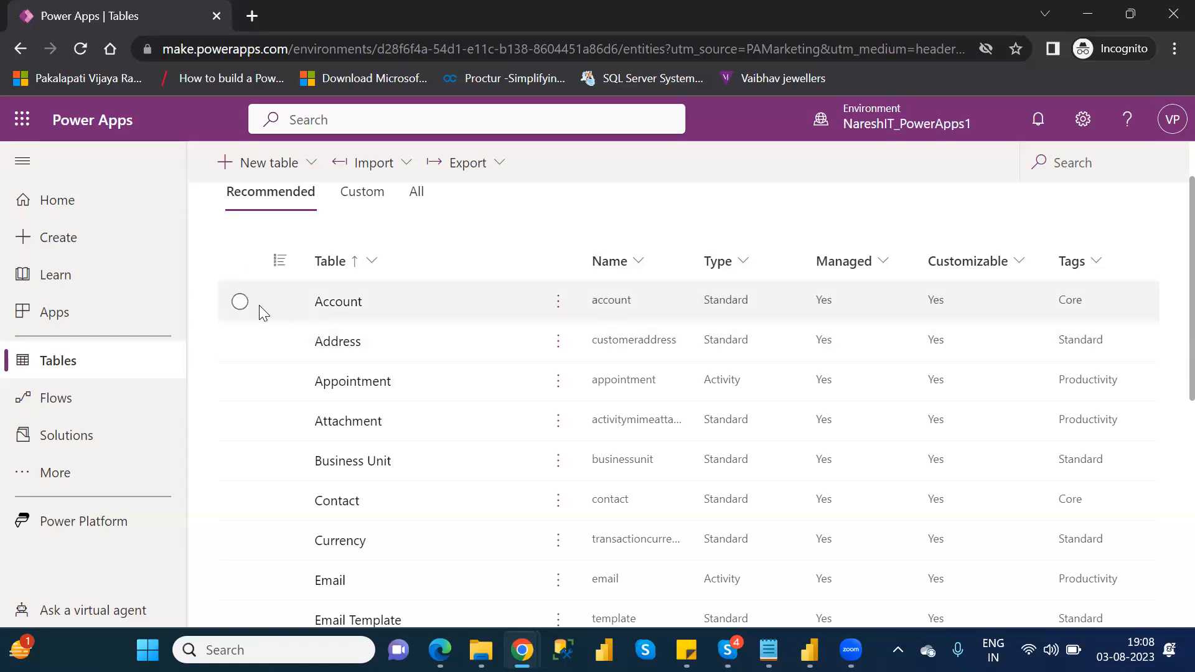
Open the Account table and examine its properties, schema options, columns and sample records
click(337, 303)
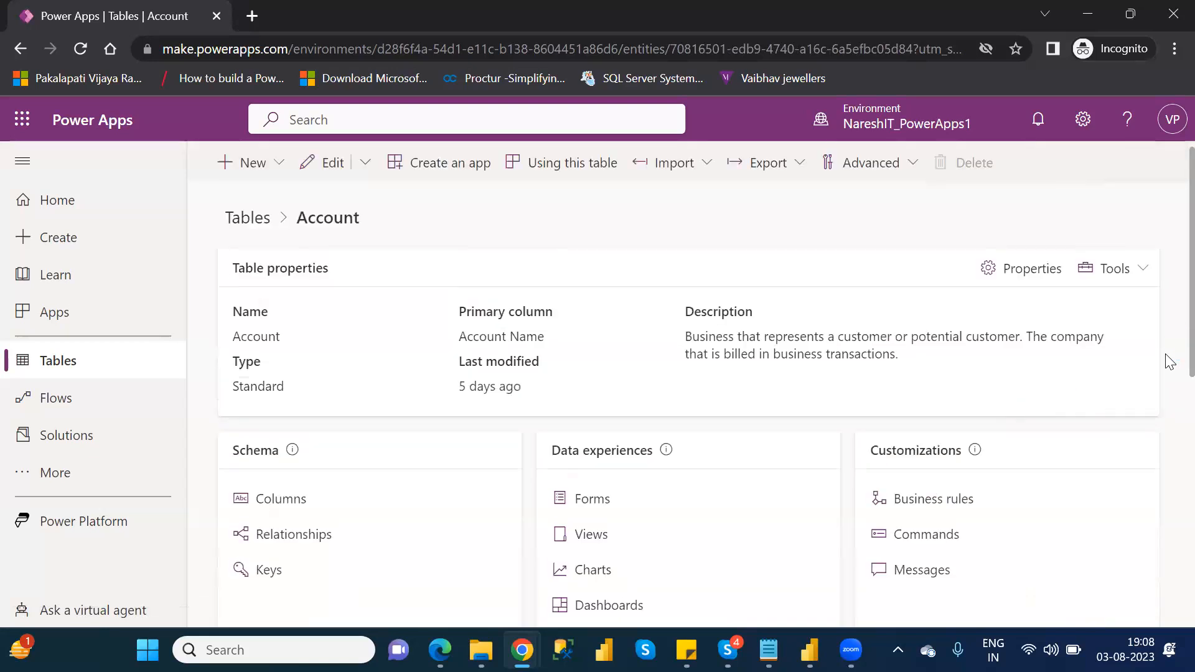
scroll(1169, 361, down, 1)
scroll(1169, 530, down, 3)
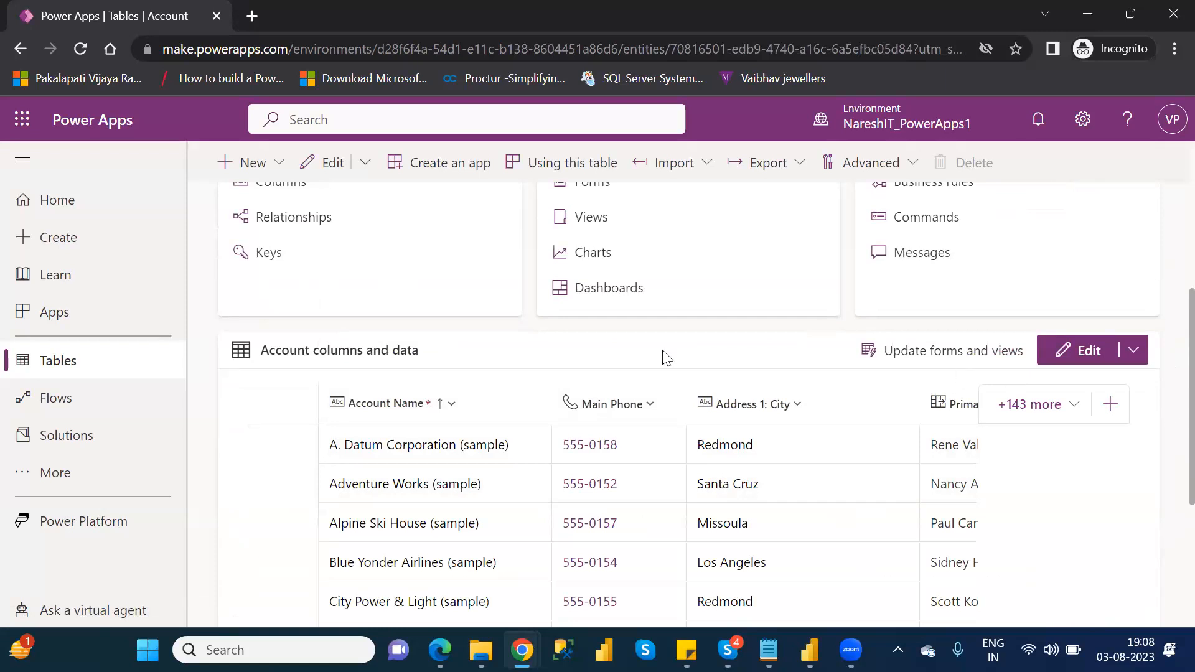
click(93, 367)
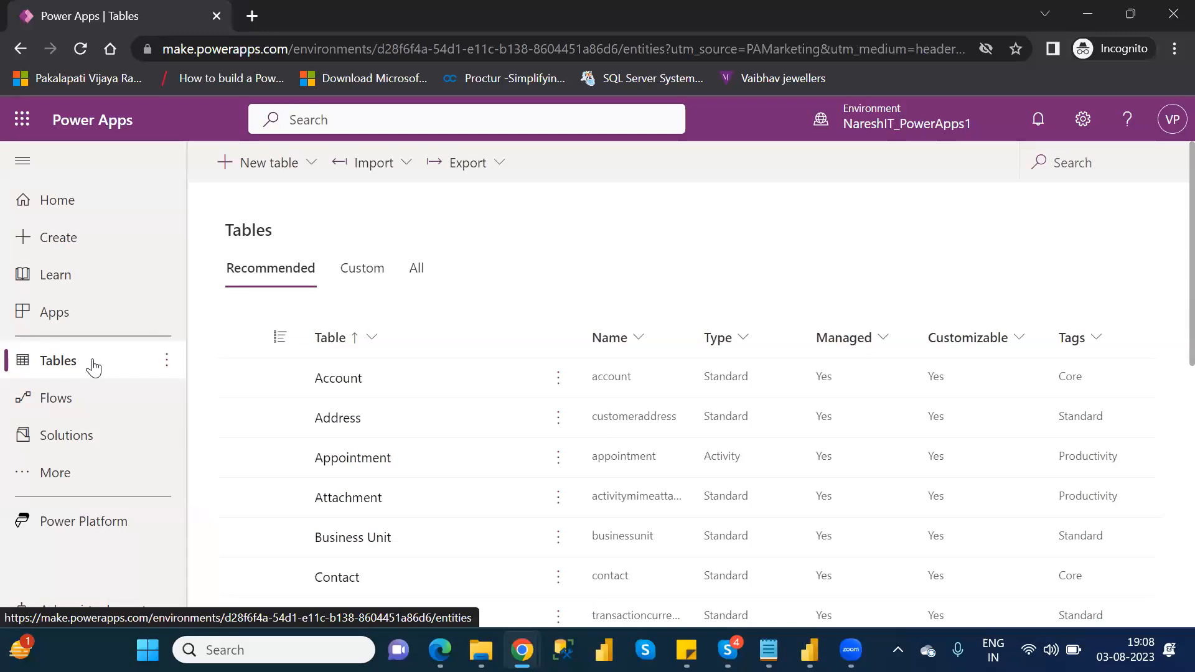
click(336, 381)
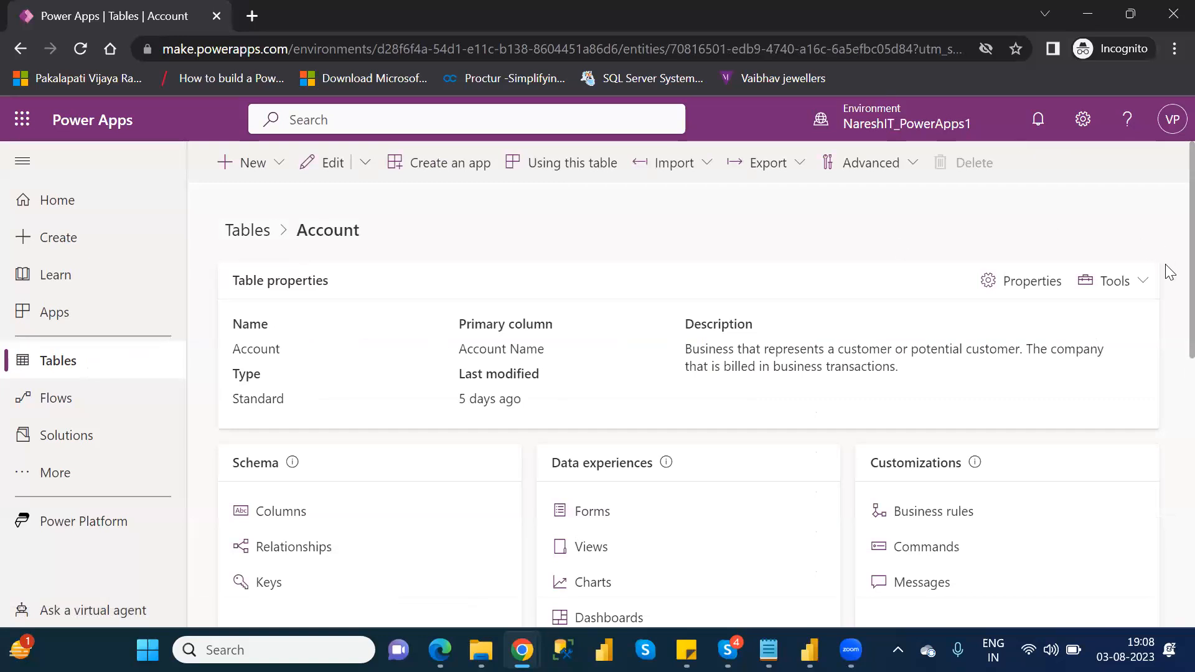
scroll(1169, 336, down, 3)
scroll(1169, 336, down, 10)
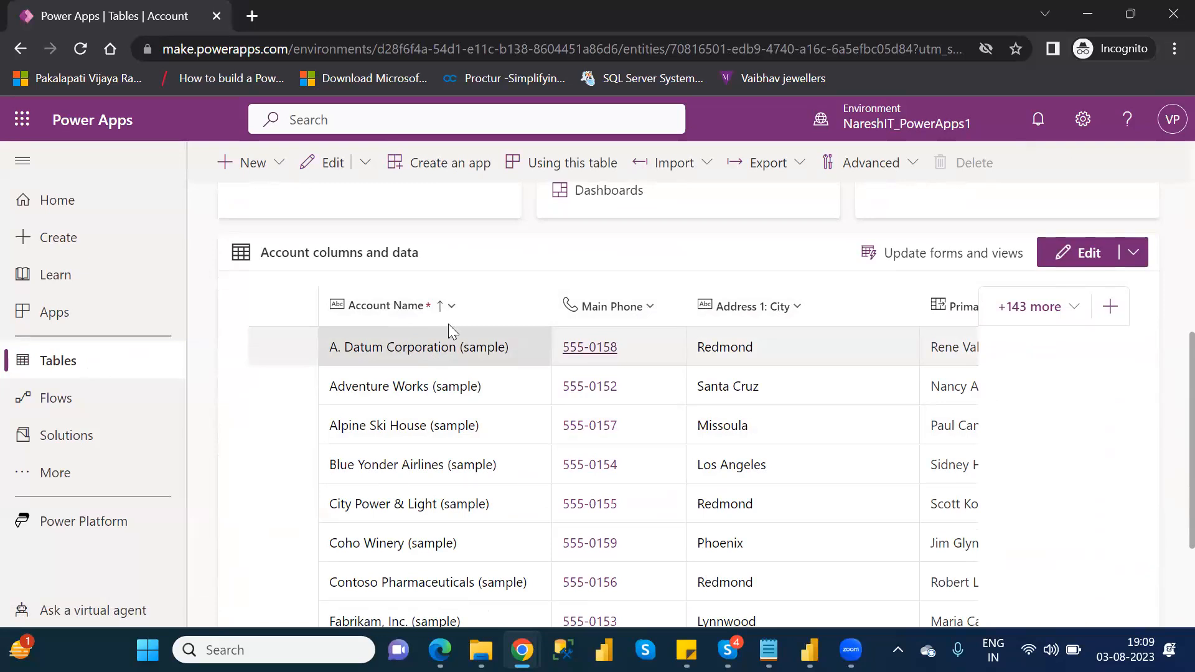
Open the environment's advanced settings in Dynamics 365
click(1083, 121)
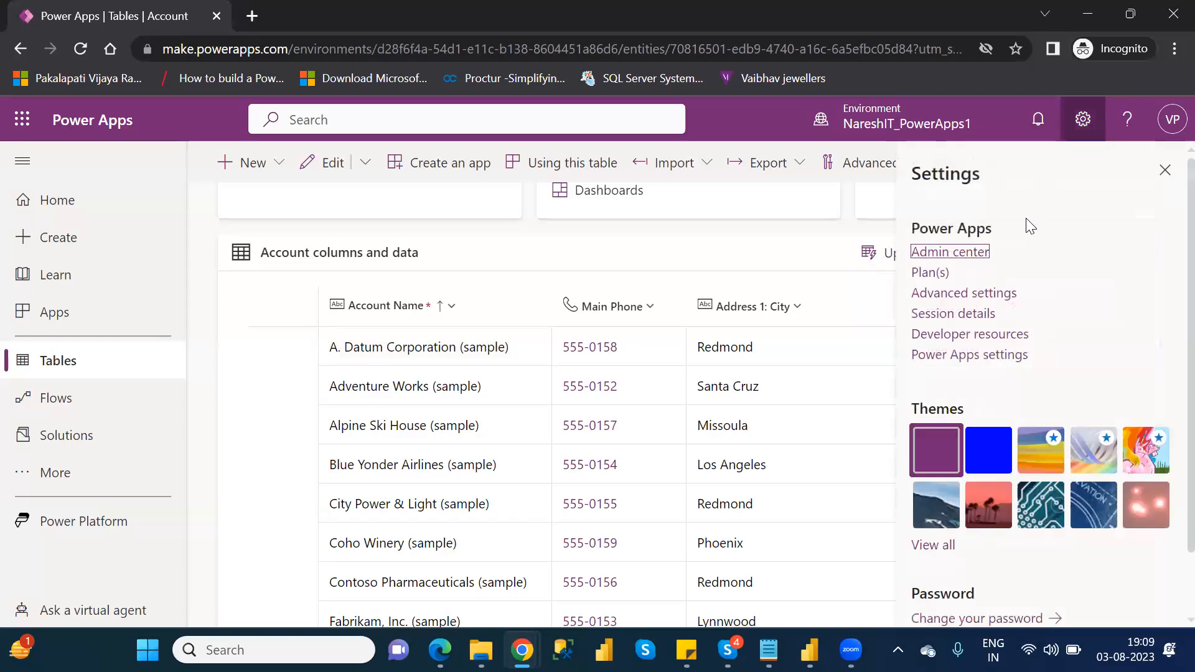
click(984, 294)
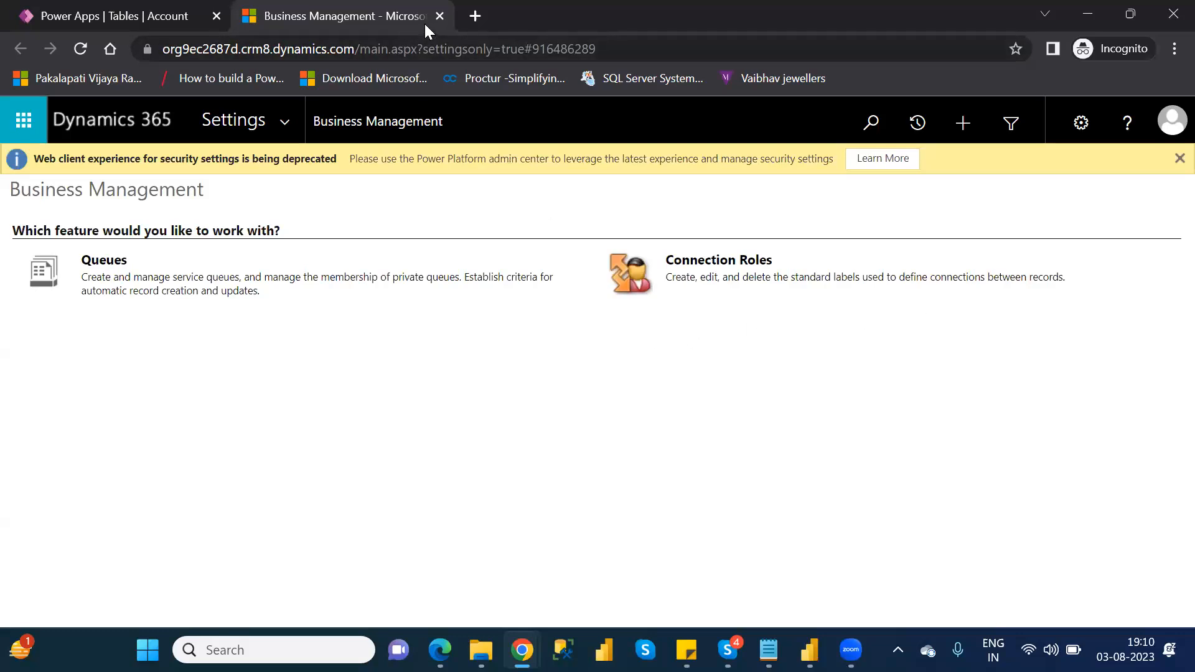
click(169, 13)
click(1080, 122)
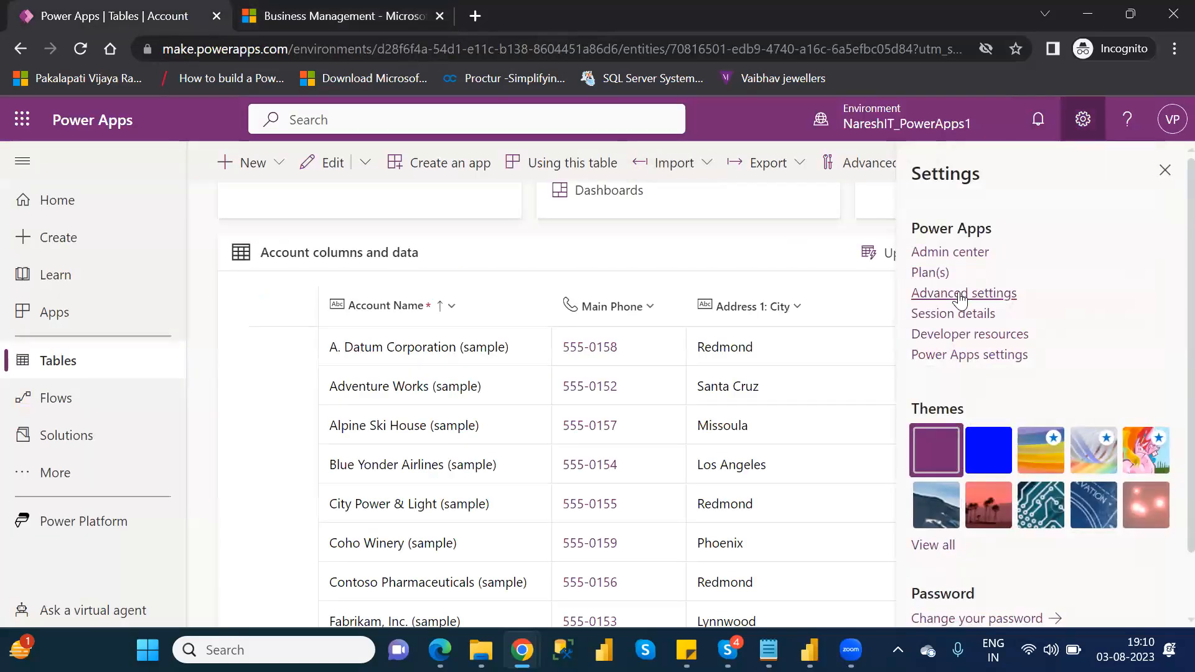
click(962, 295)
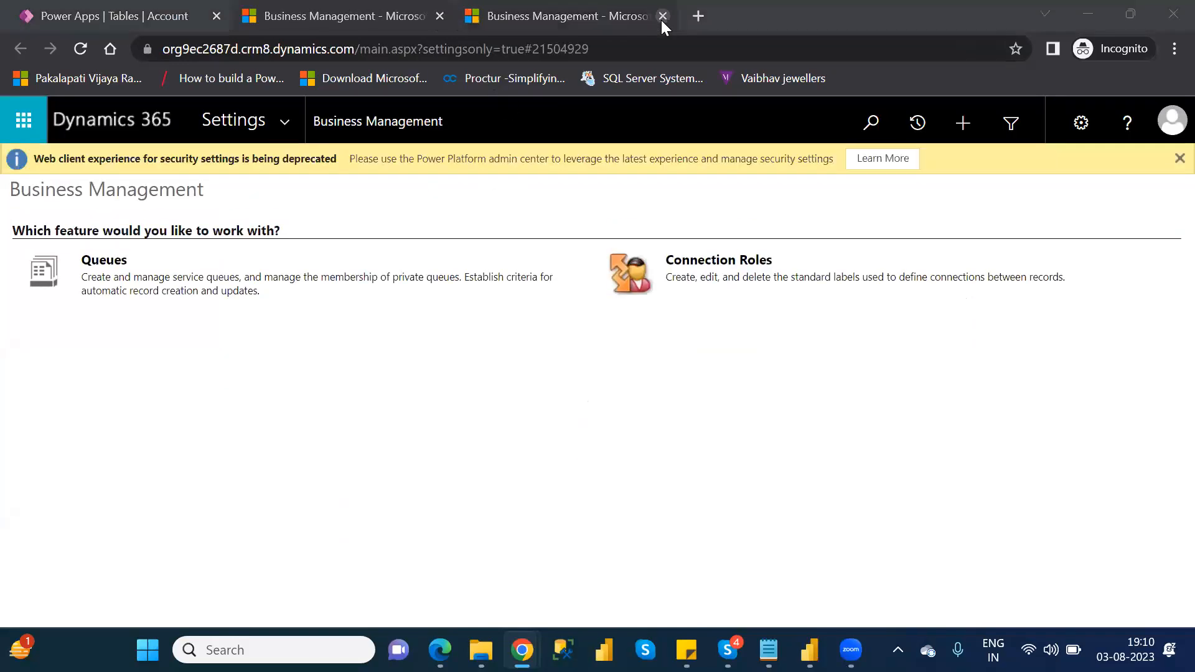
click(662, 16)
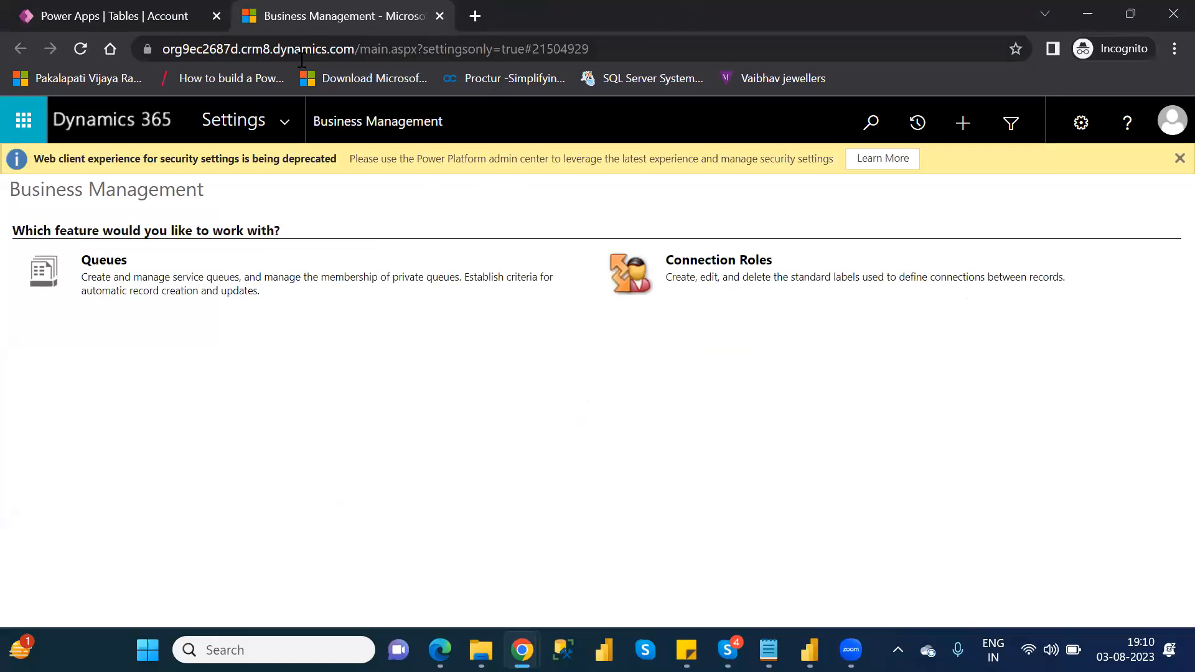
Remove the sample data from the environment through Data Management, and close the Dynamics 365 settings page
click(285, 115)
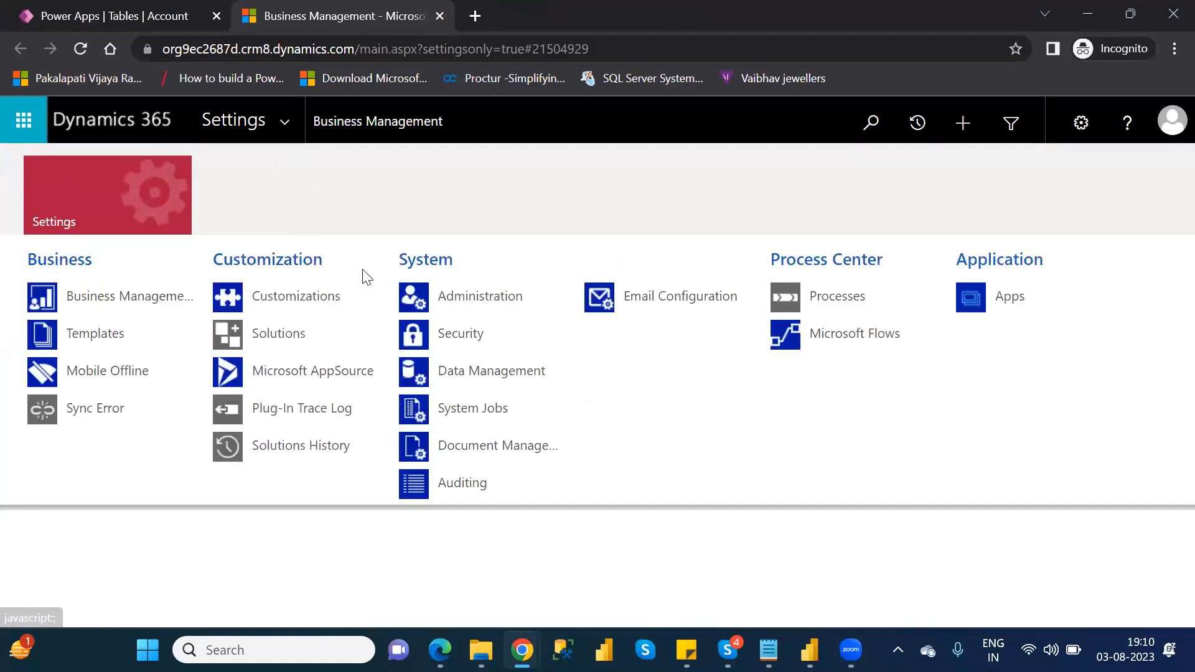
click(488, 370)
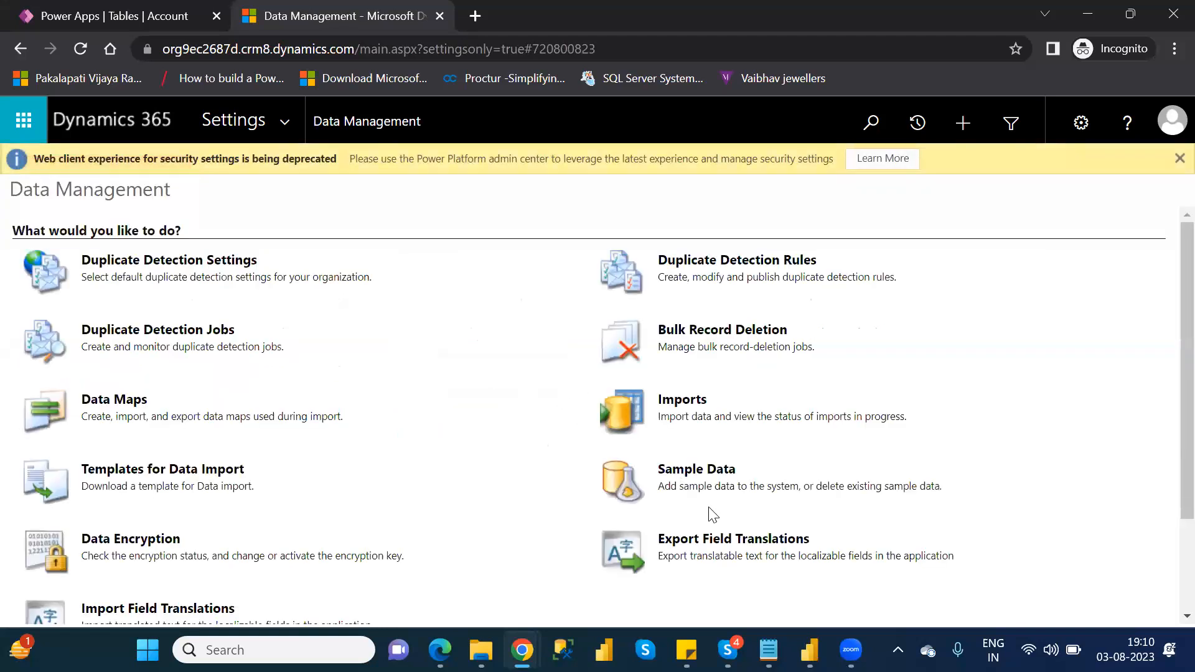
click(700, 469)
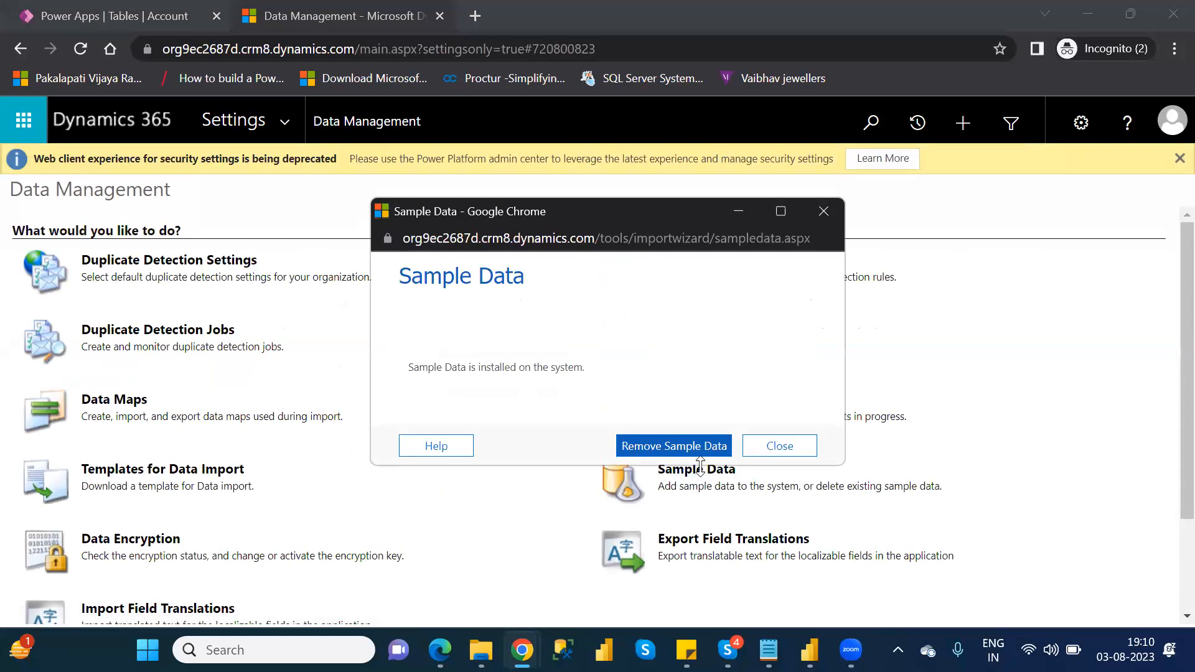
click(666, 449)
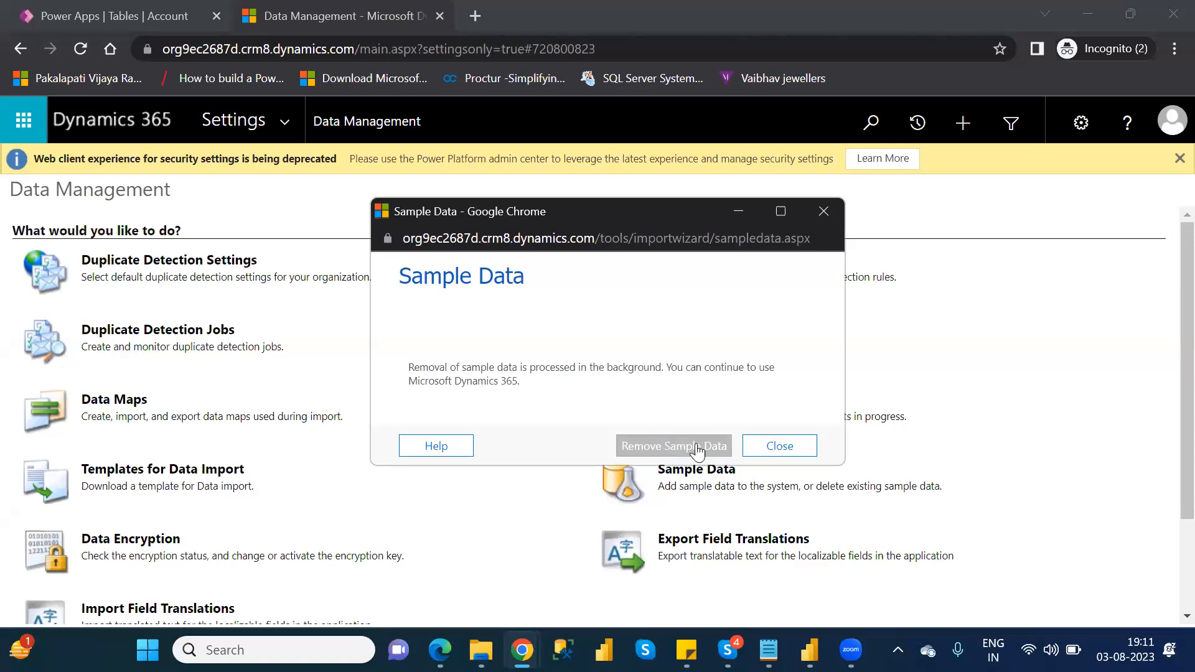
click(793, 445)
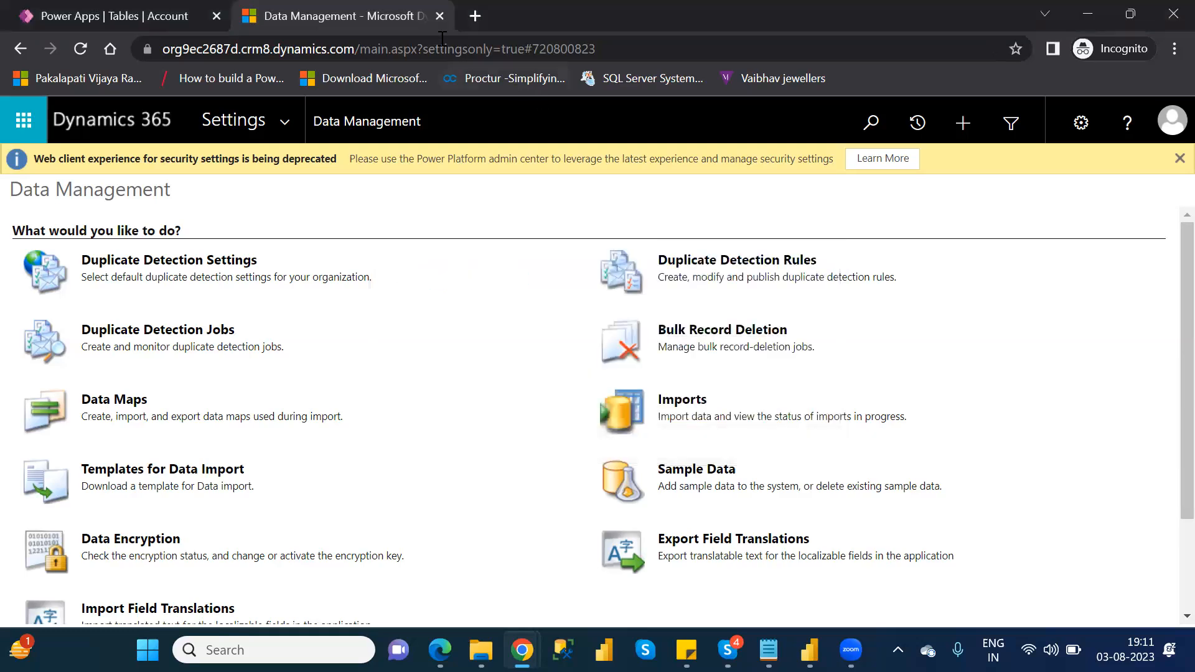
click(440, 16)
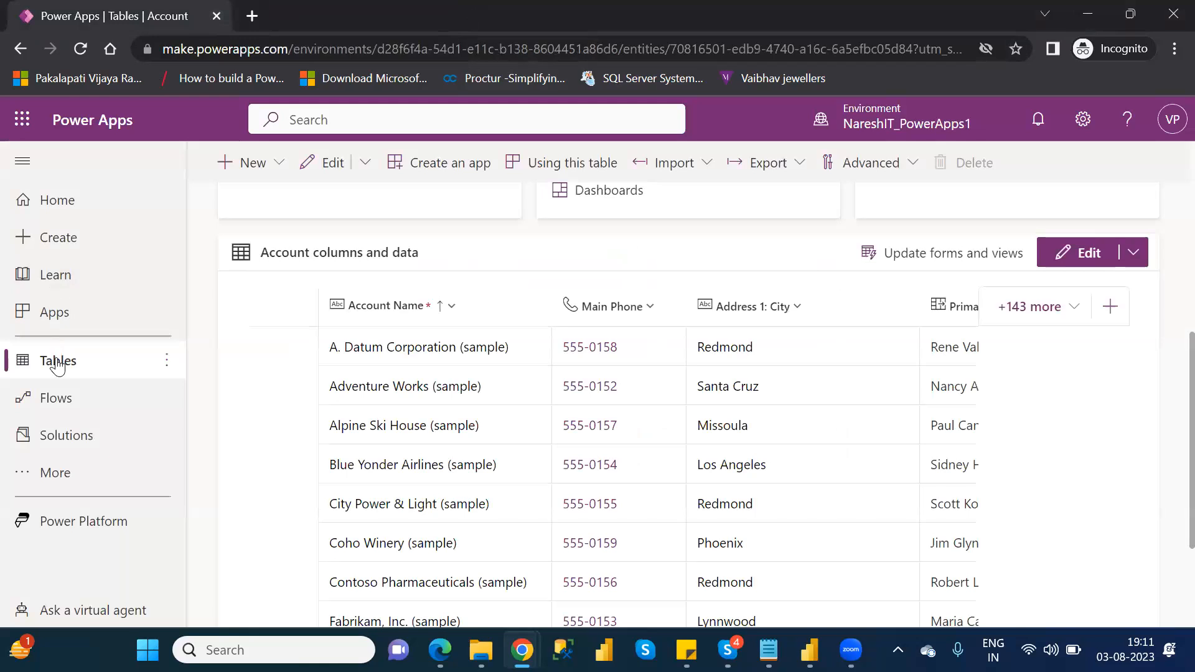
Reload the tables list and check the Account table's columns and data for remaining records
click(57, 366)
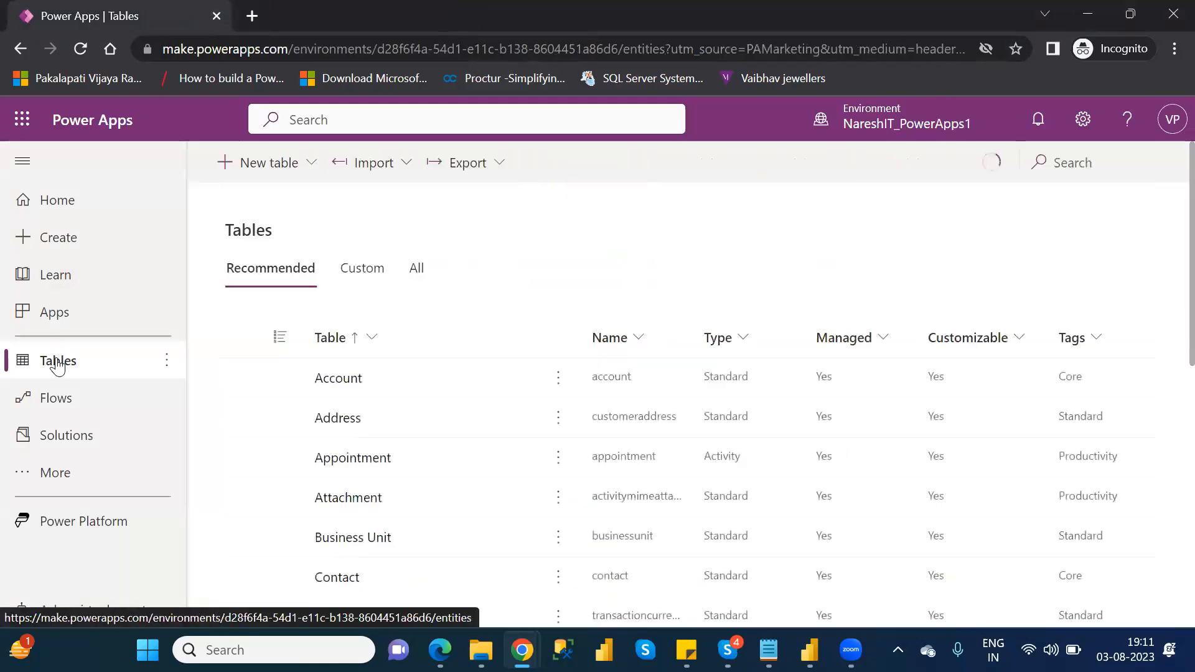
click(80, 50)
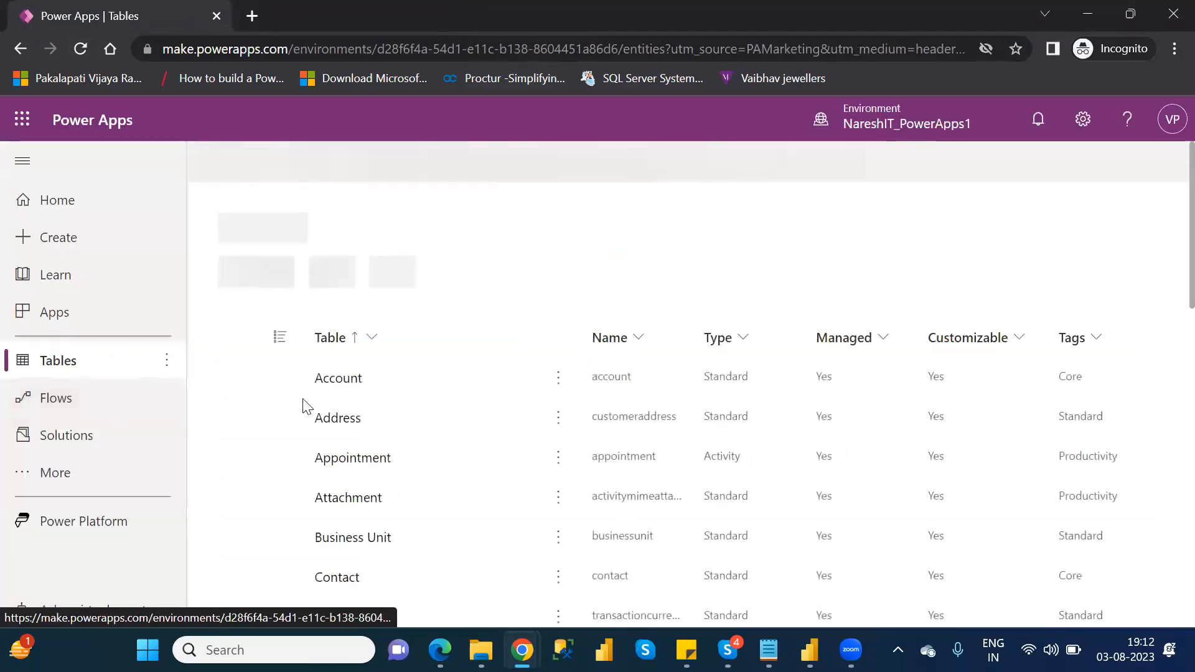
click(346, 381)
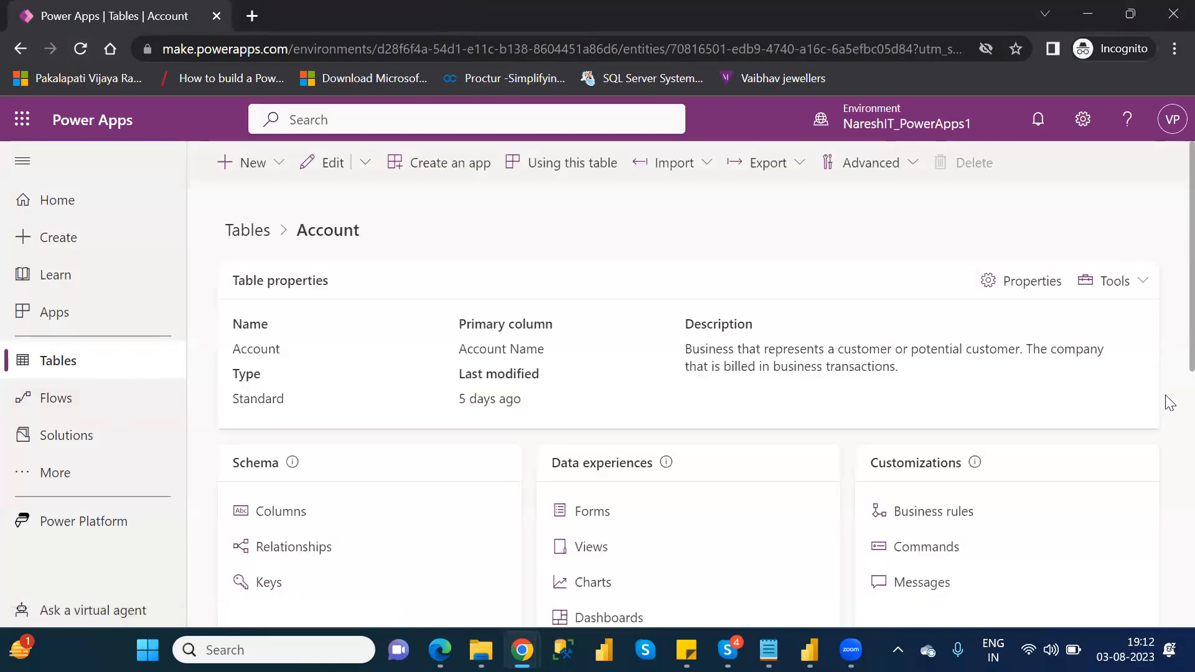
scroll(1169, 338, down, 6)
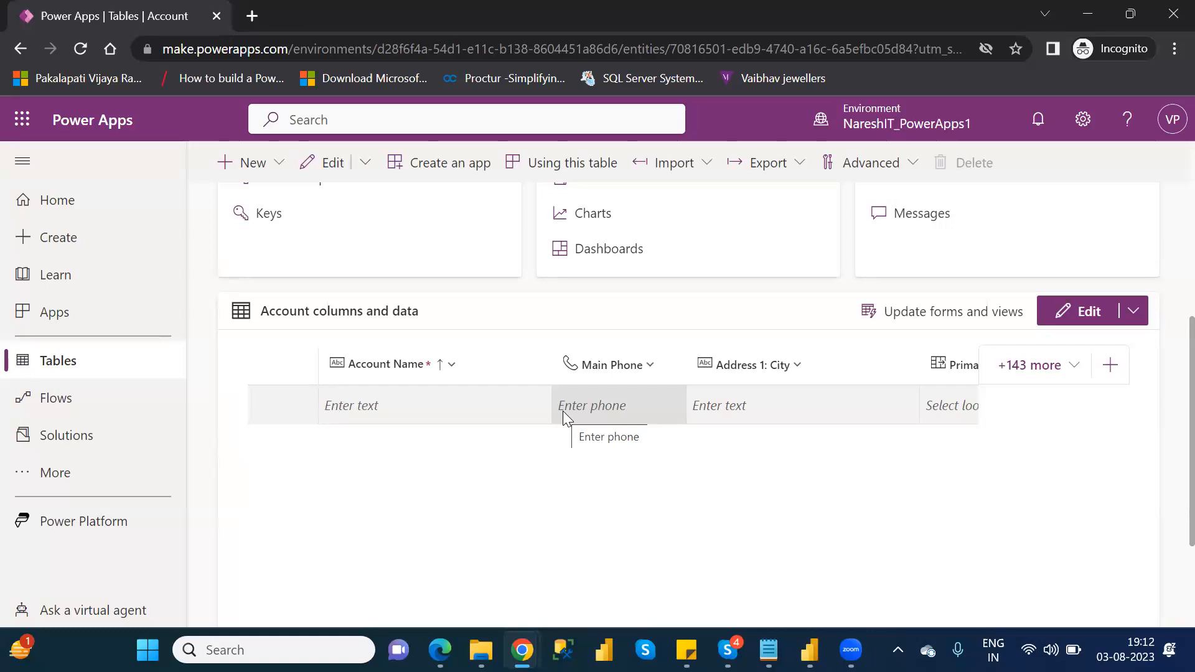
Open Data Management in the environment's advanced settings
click(1084, 119)
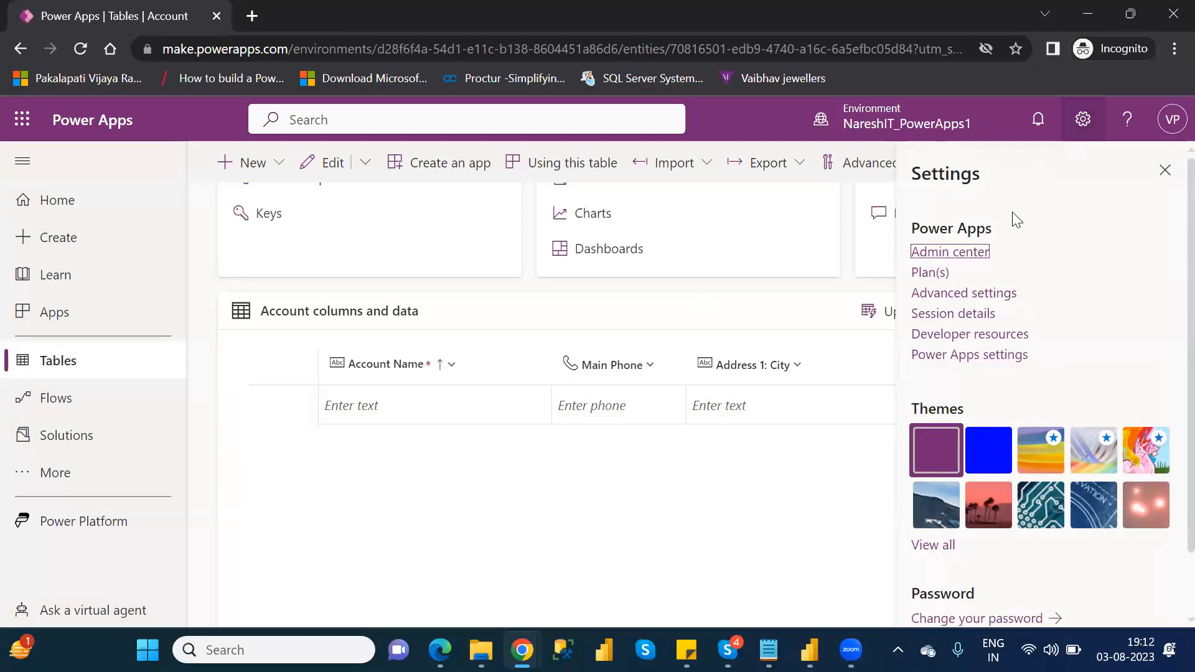
click(966, 293)
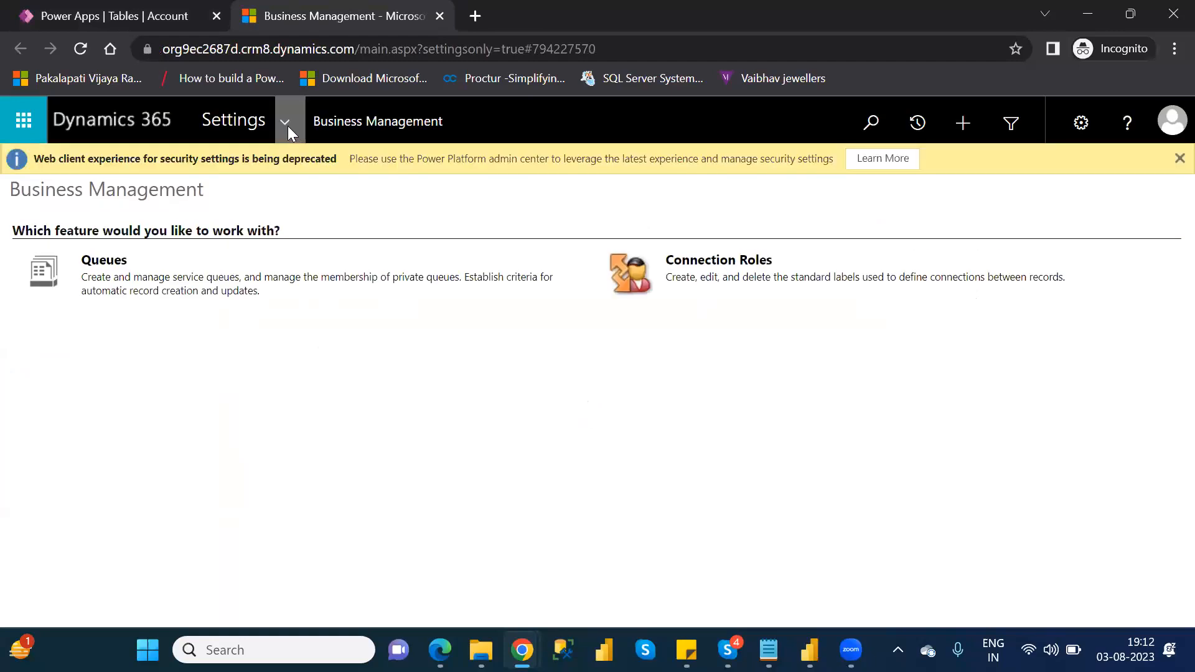
click(283, 121)
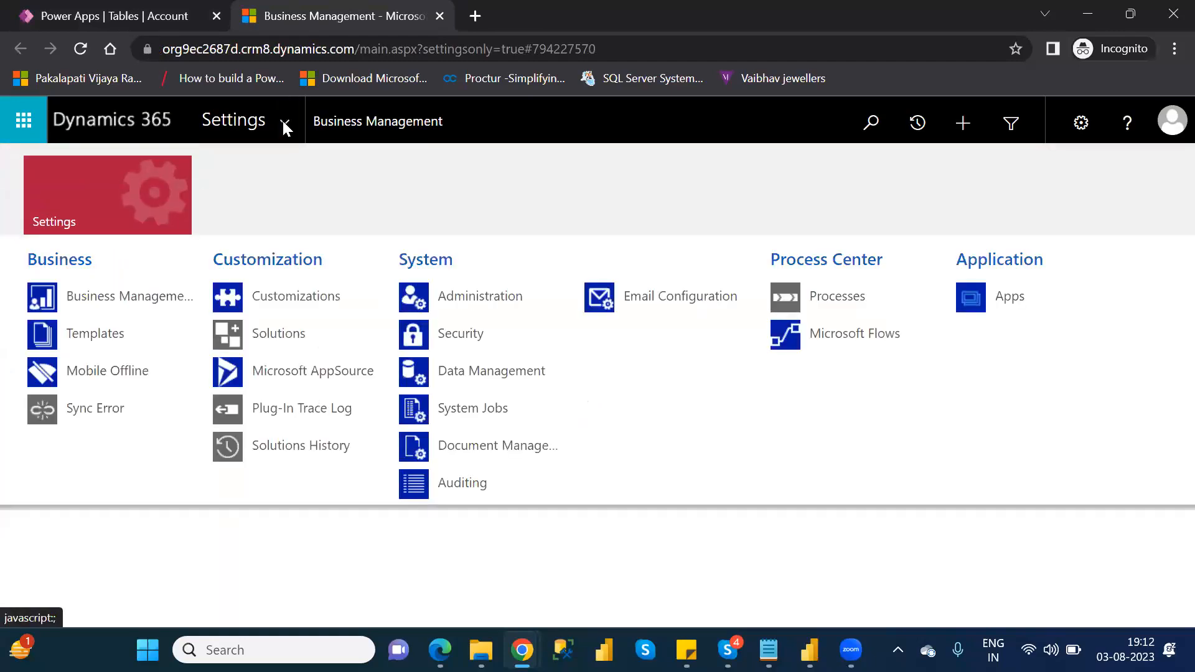
click(471, 377)
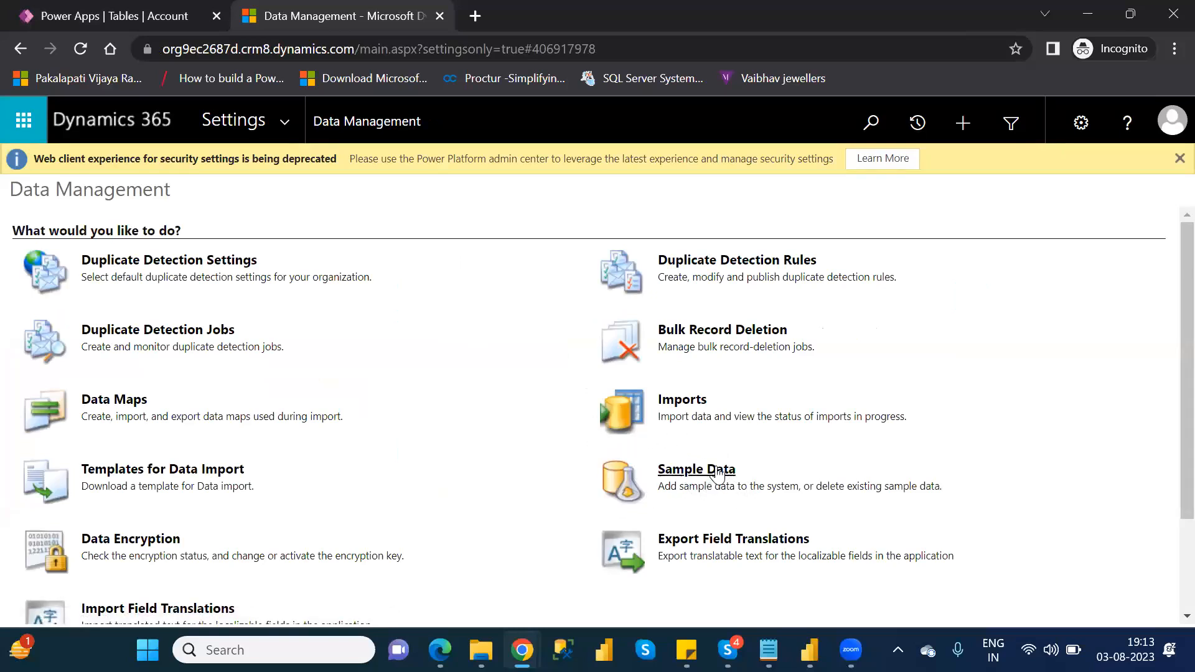
Install the sample data in the environment and close the Sample Data window
click(717, 473)
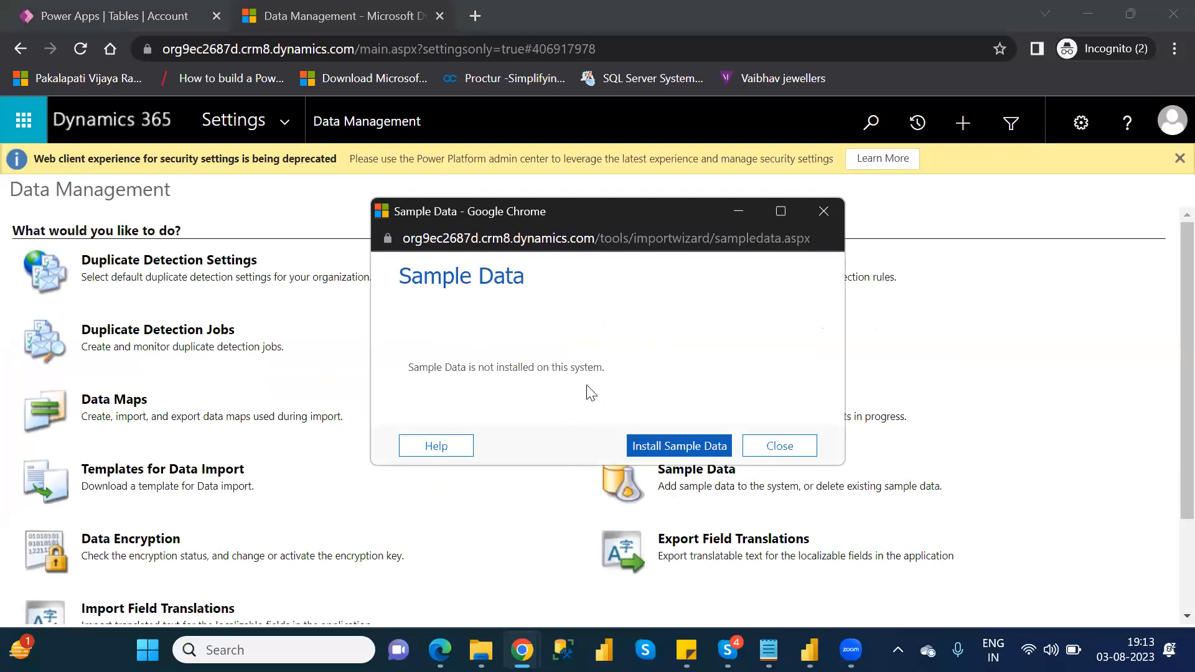
click(665, 449)
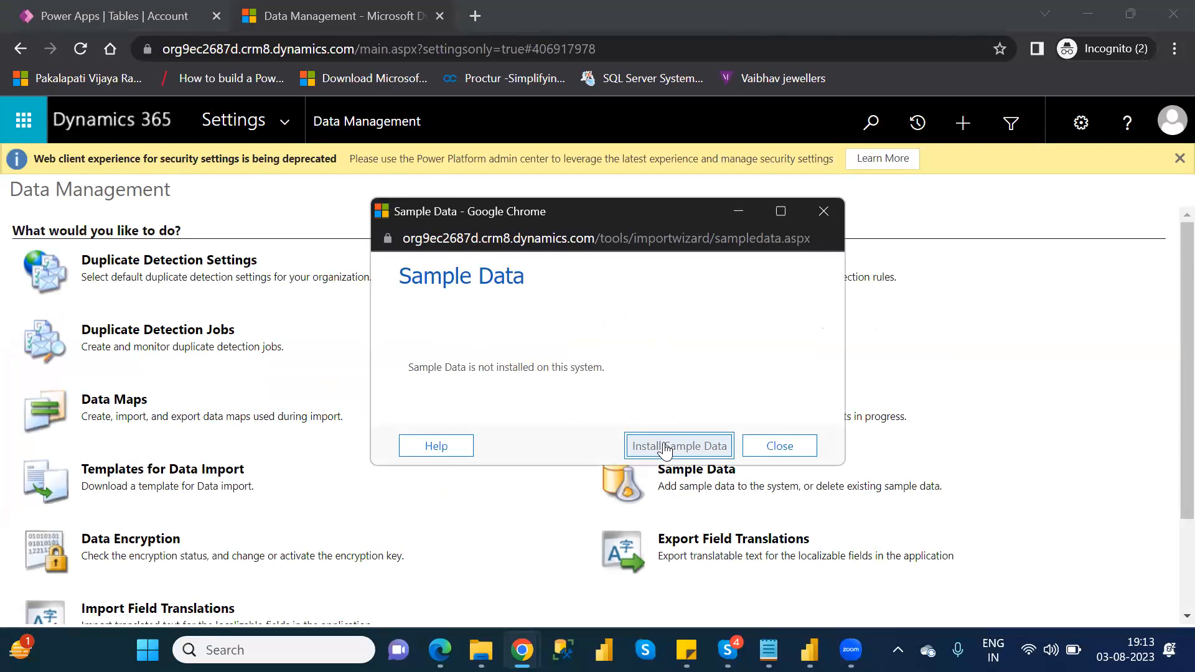
click(666, 449)
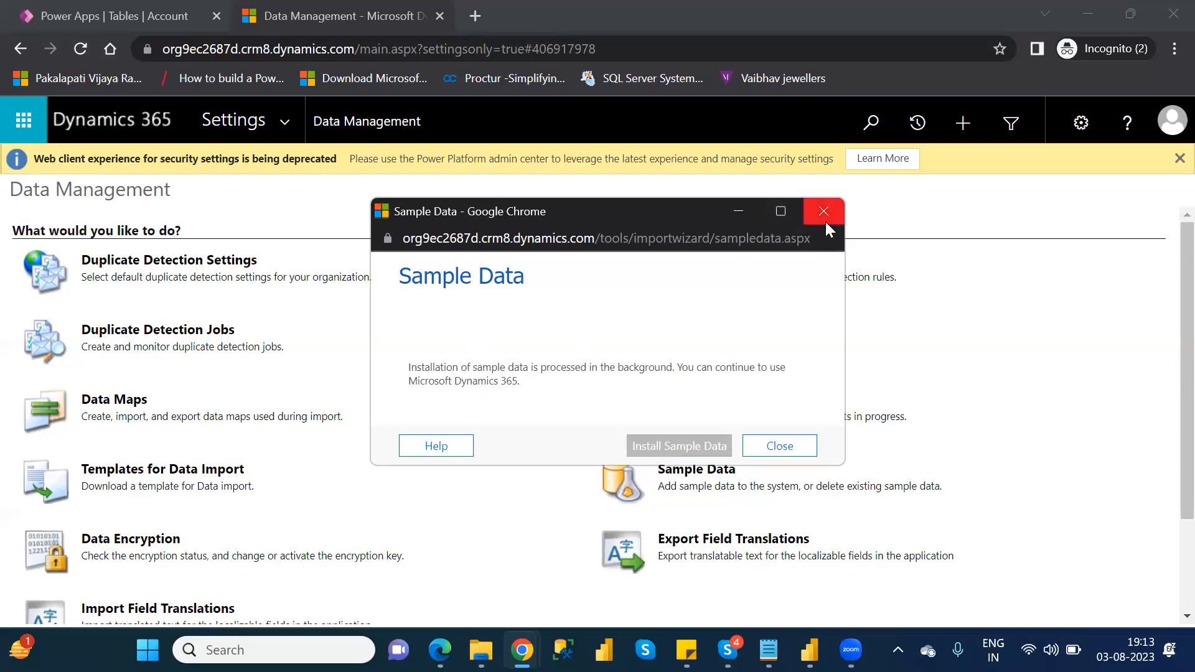
click(797, 447)
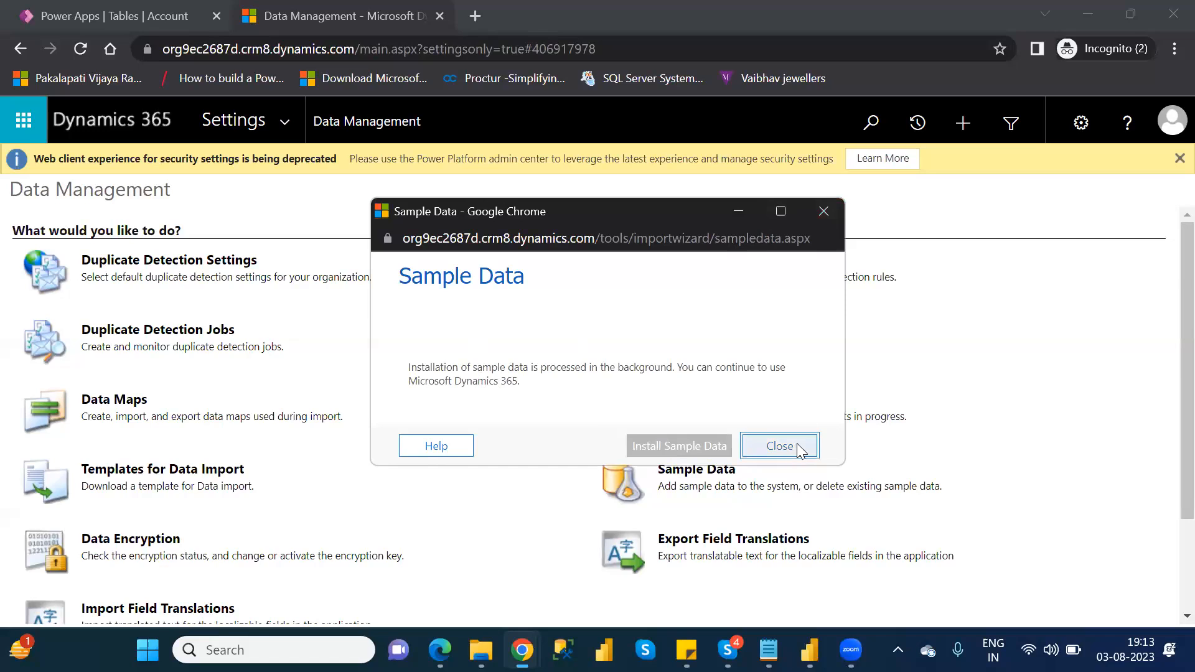
Close the Data Management page, reload the Account table page, and check its columns and data for the sample records
click(439, 16)
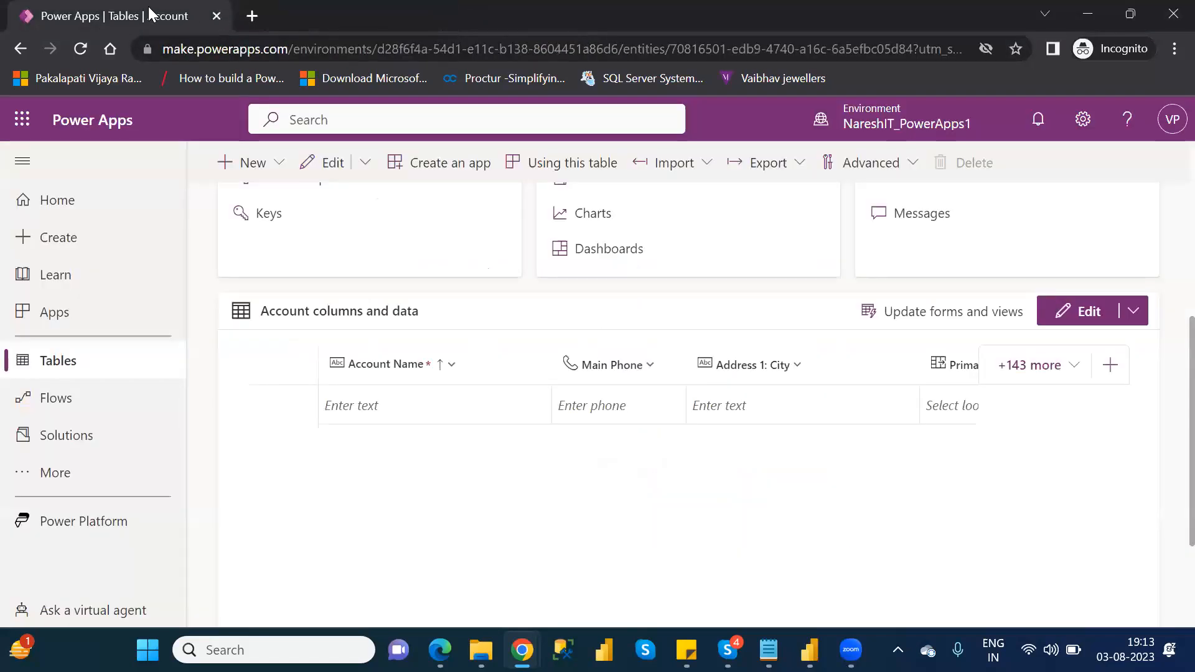
click(79, 49)
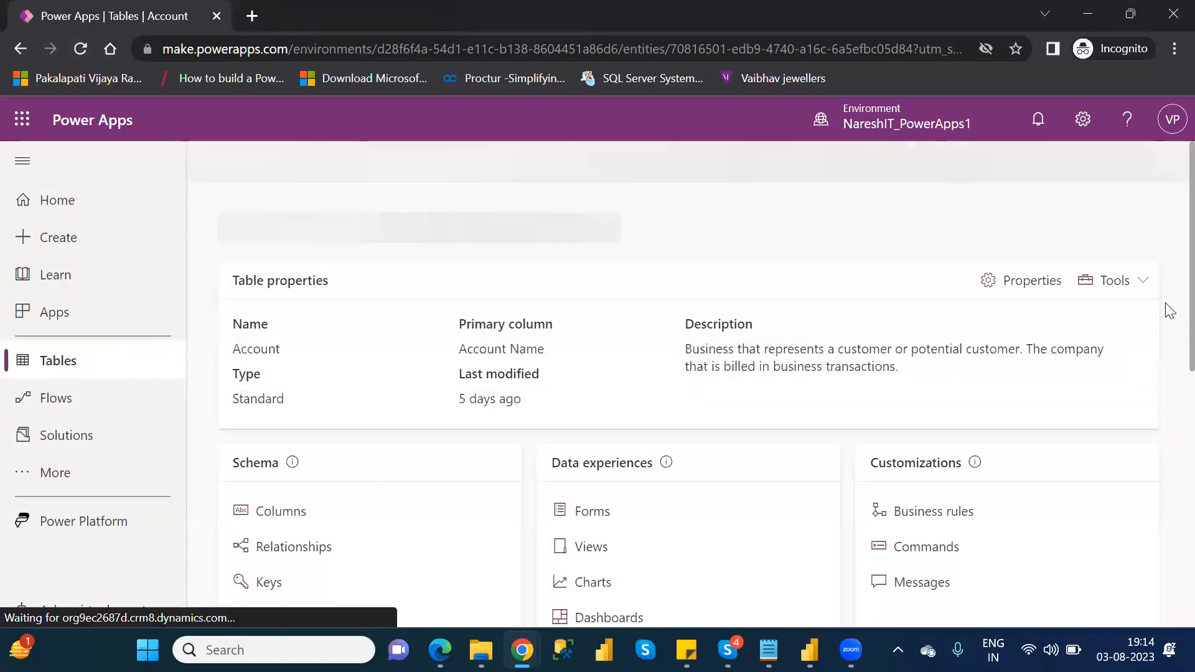
scroll(1170, 364, down, 2)
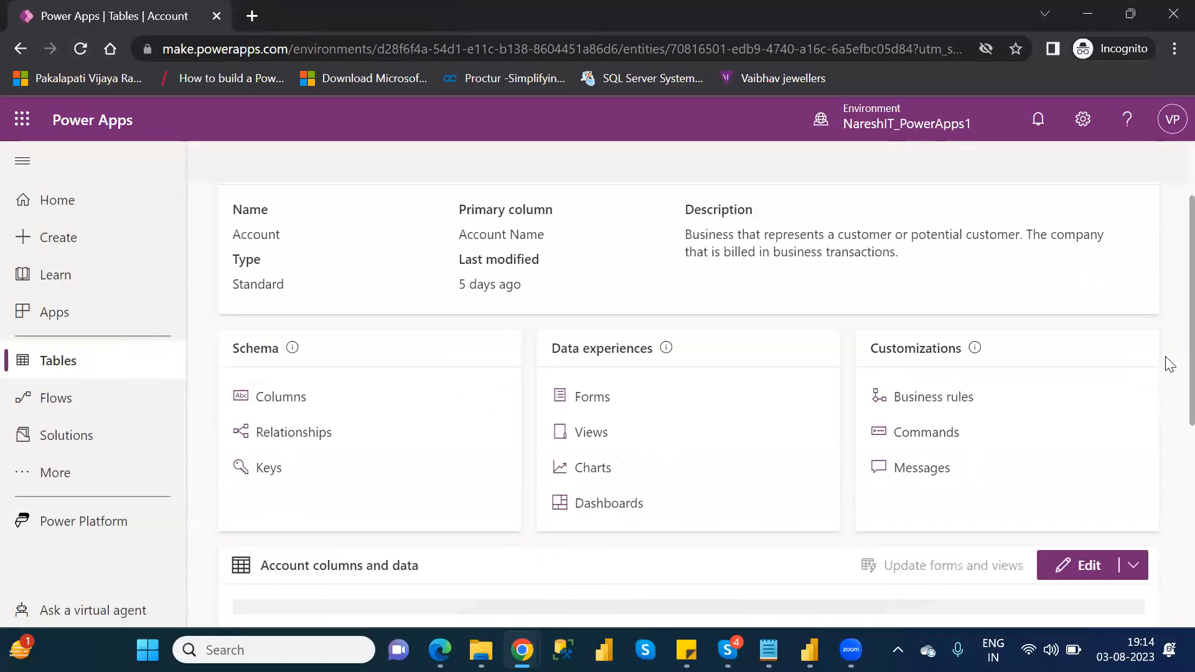
scroll(1168, 445, down, 2)
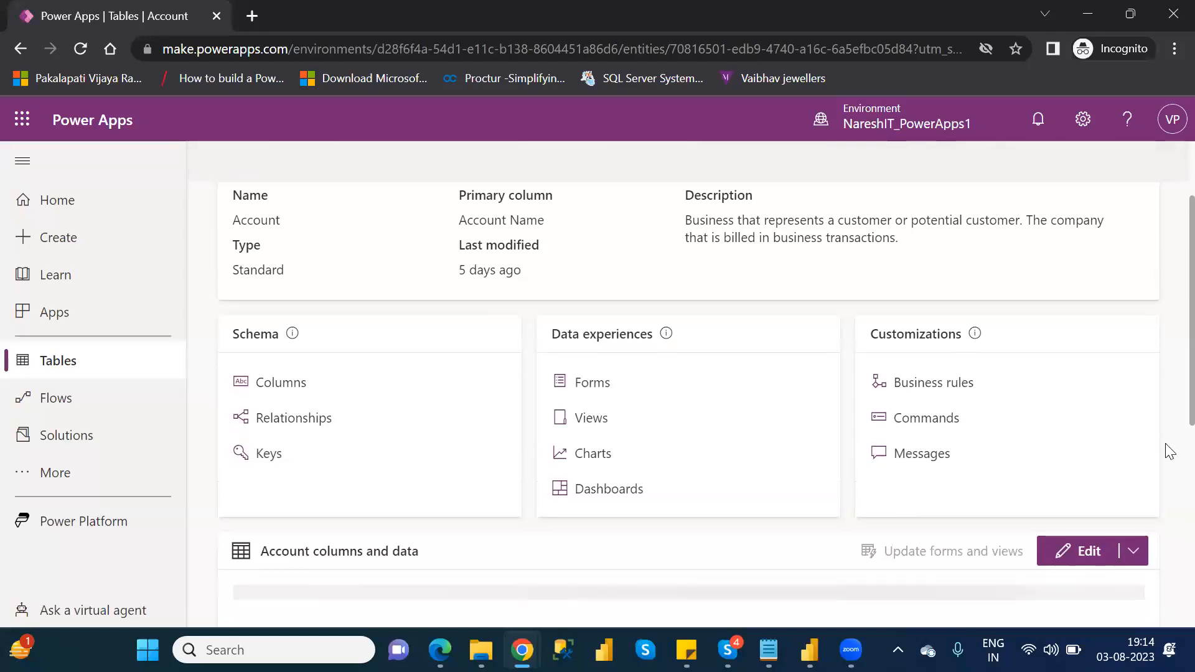
scroll(1169, 473, down, 3)
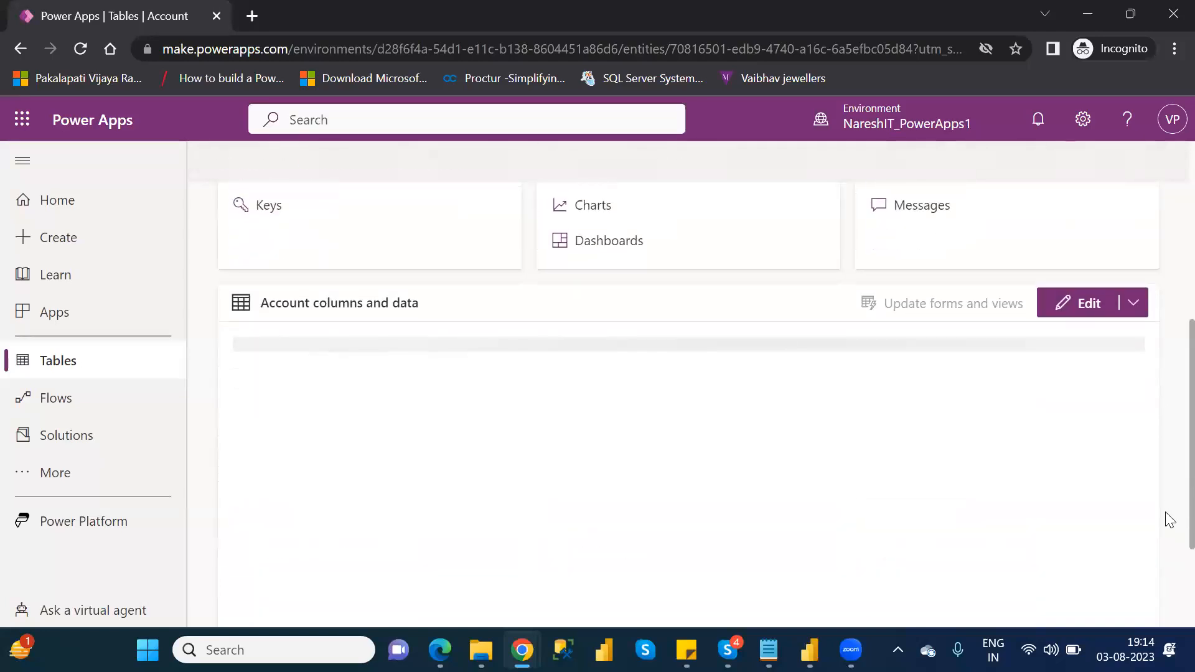
scroll(1170, 521, up, 1)
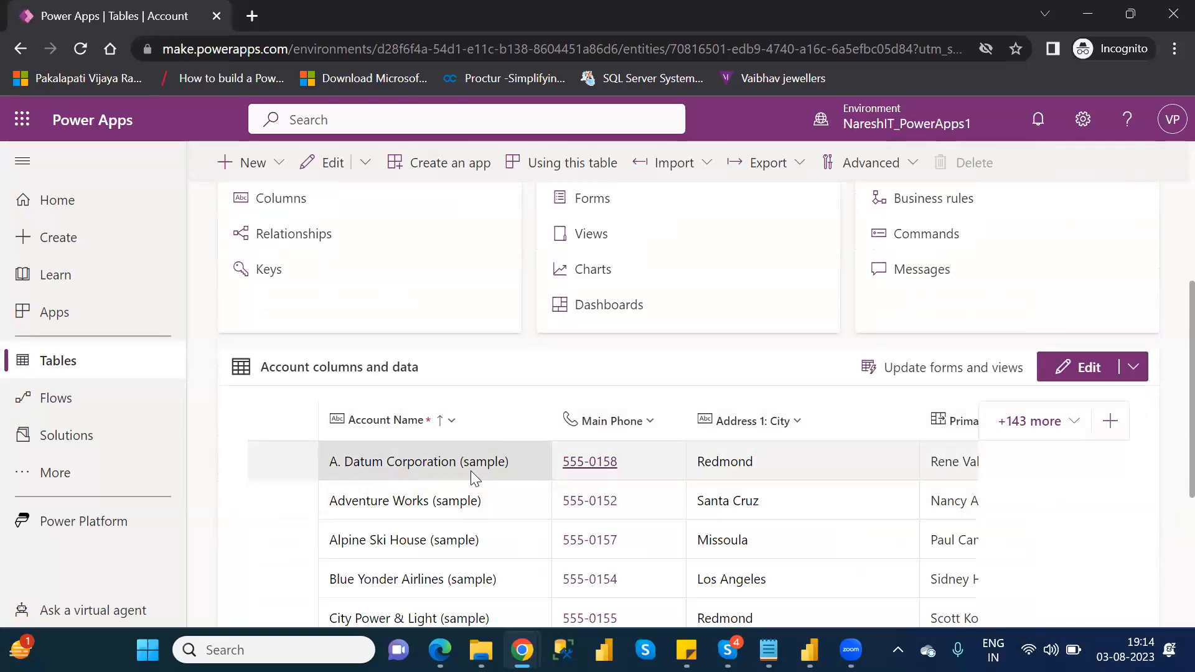
Reopen the Account table from the tables list and view which new components can be added to it
click(56, 362)
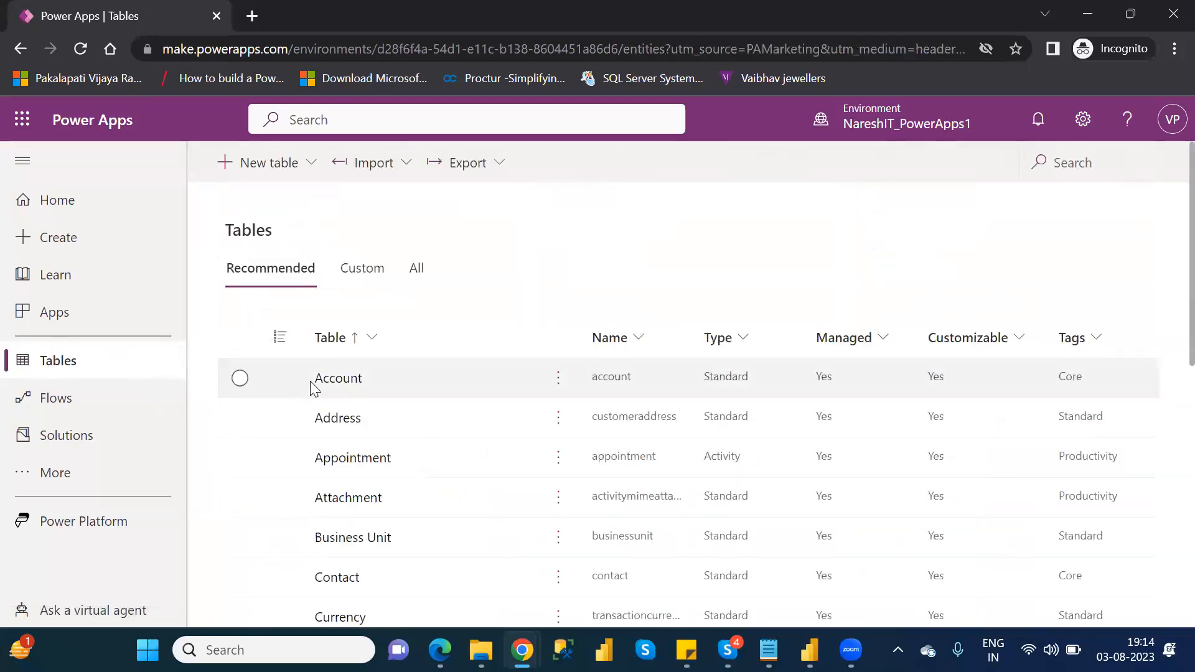
click(334, 381)
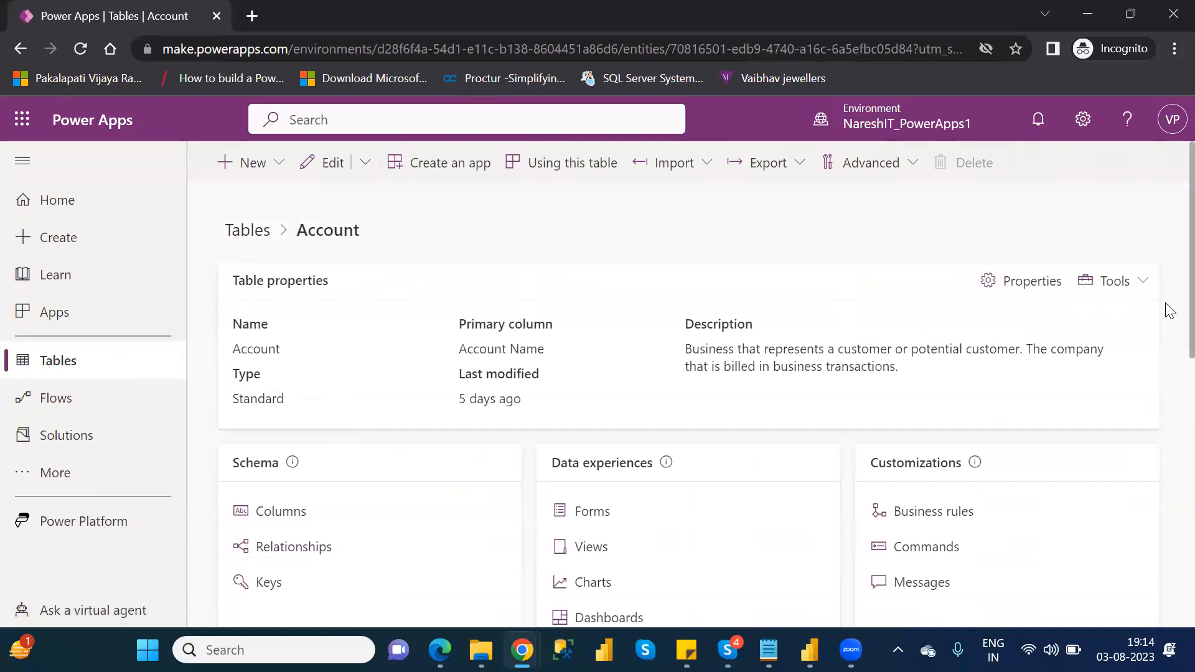
drag(1170, 310, 1166, 278)
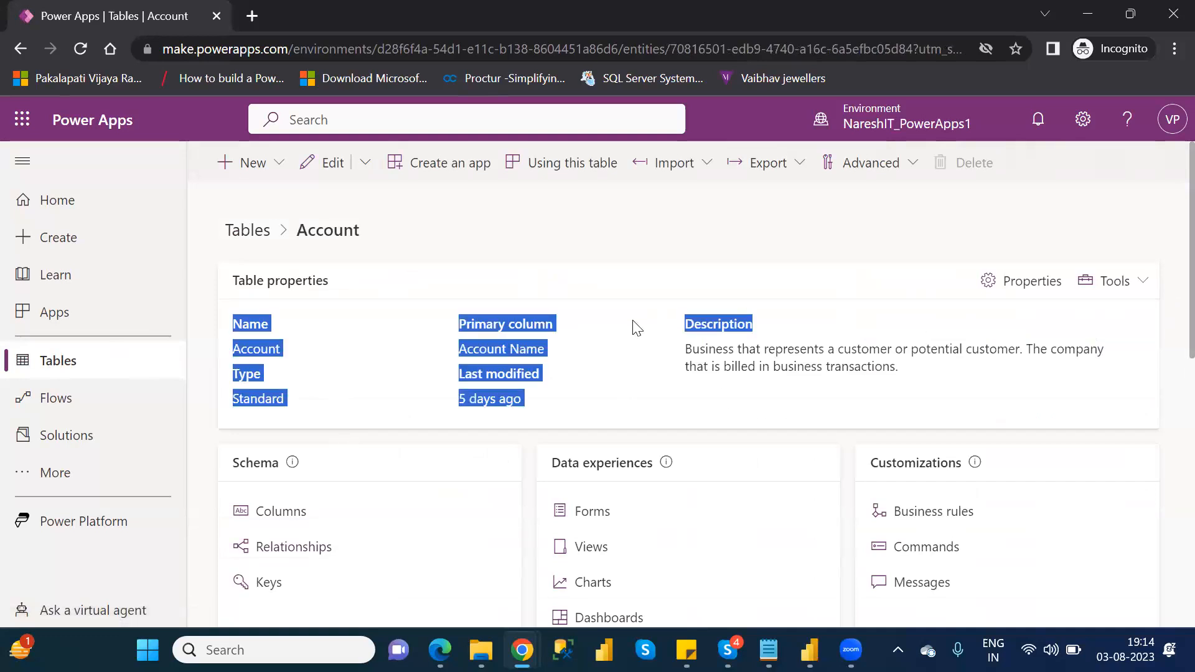
click(589, 242)
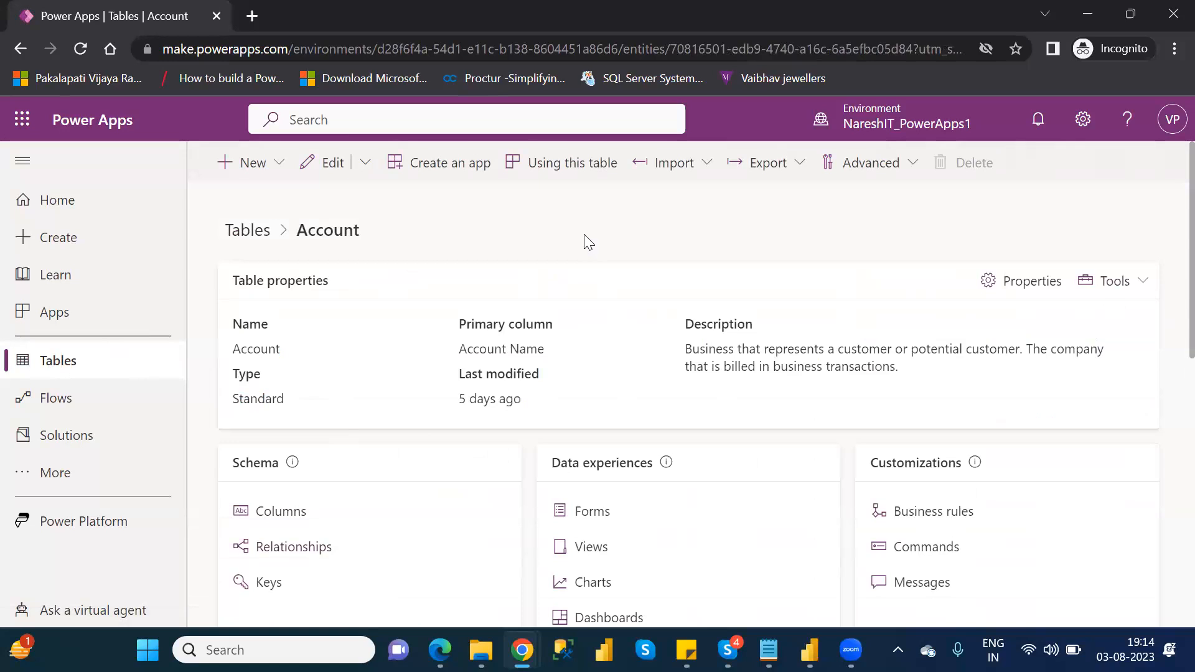
click(268, 167)
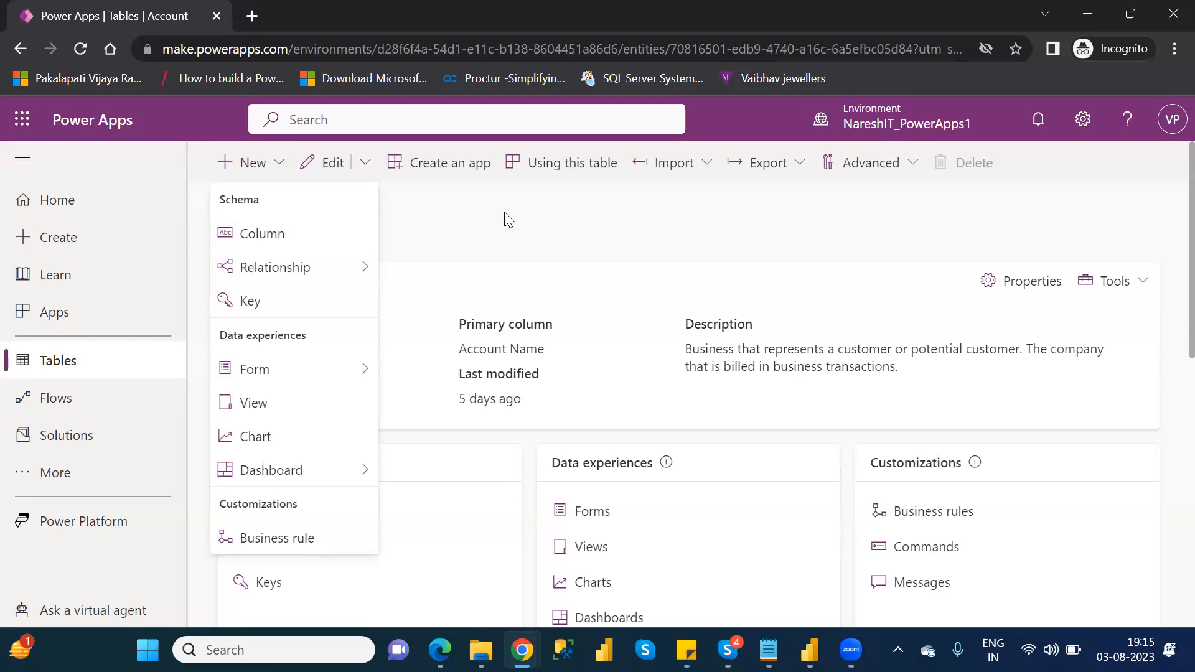
click(547, 242)
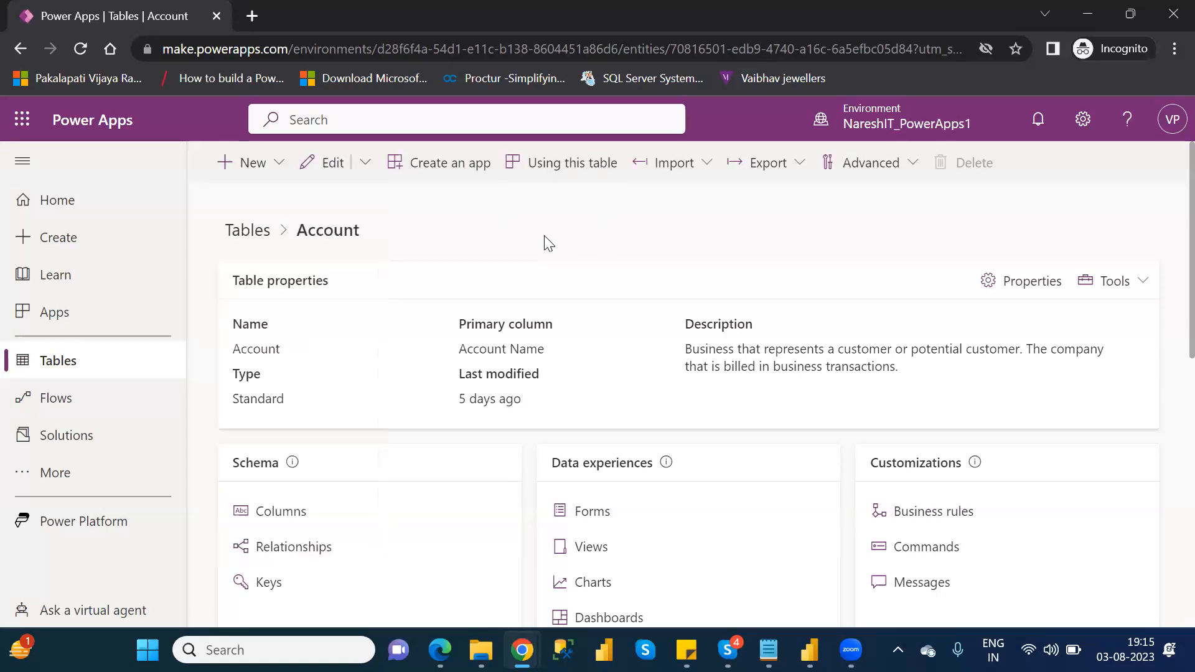
Start creating a three-screen app from Dataverse
click(60, 358)
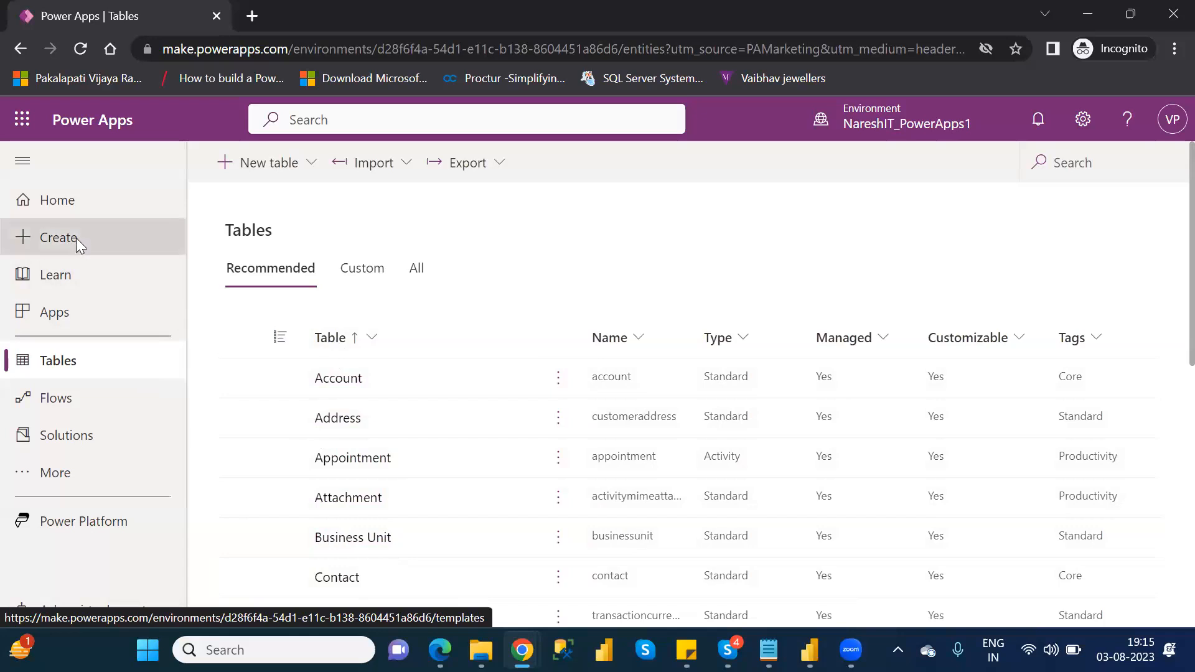
click(74, 240)
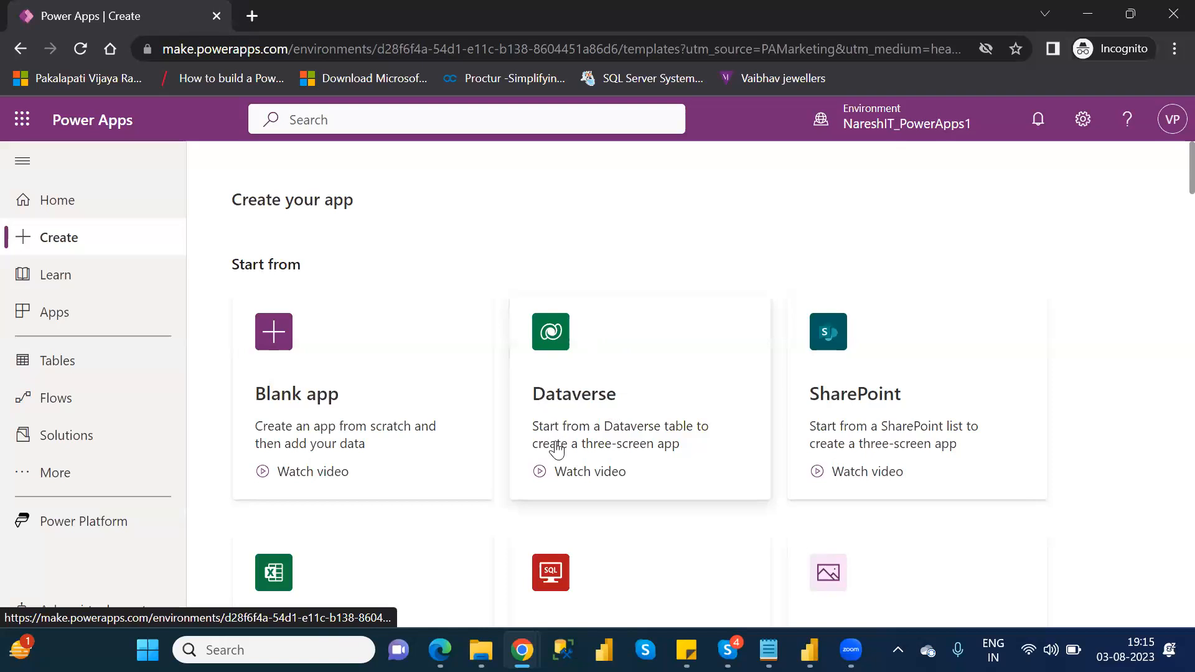
click(662, 367)
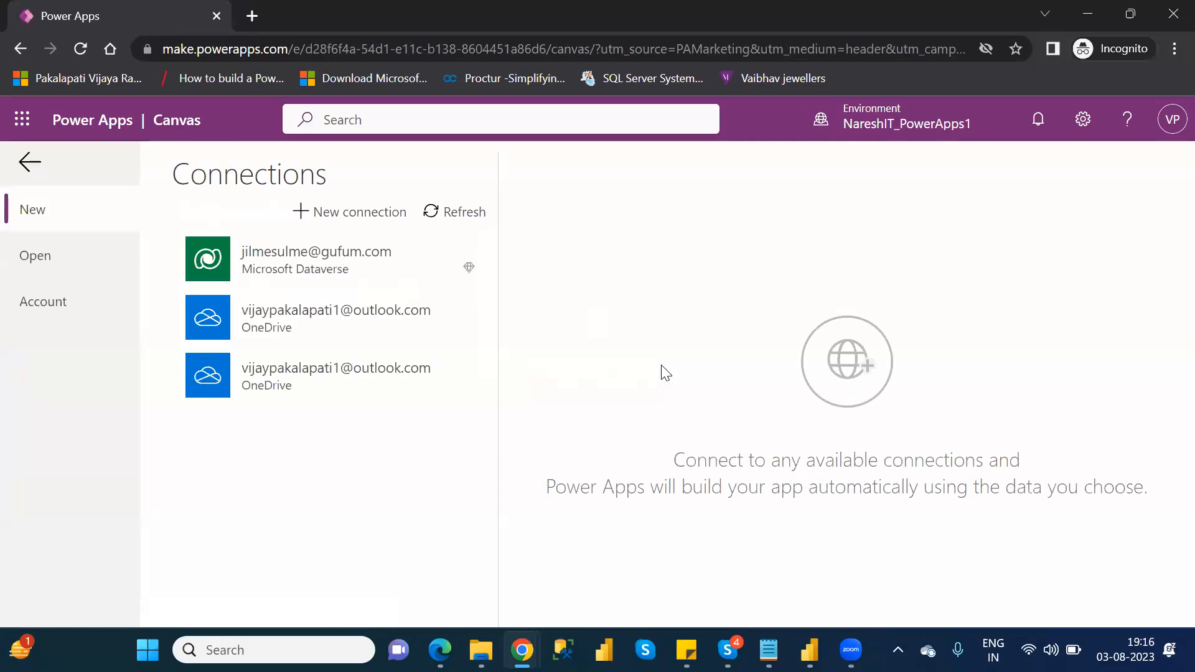
Create a new Microsoft Dataverse connection with the signed-in account and allow it access
click(343, 209)
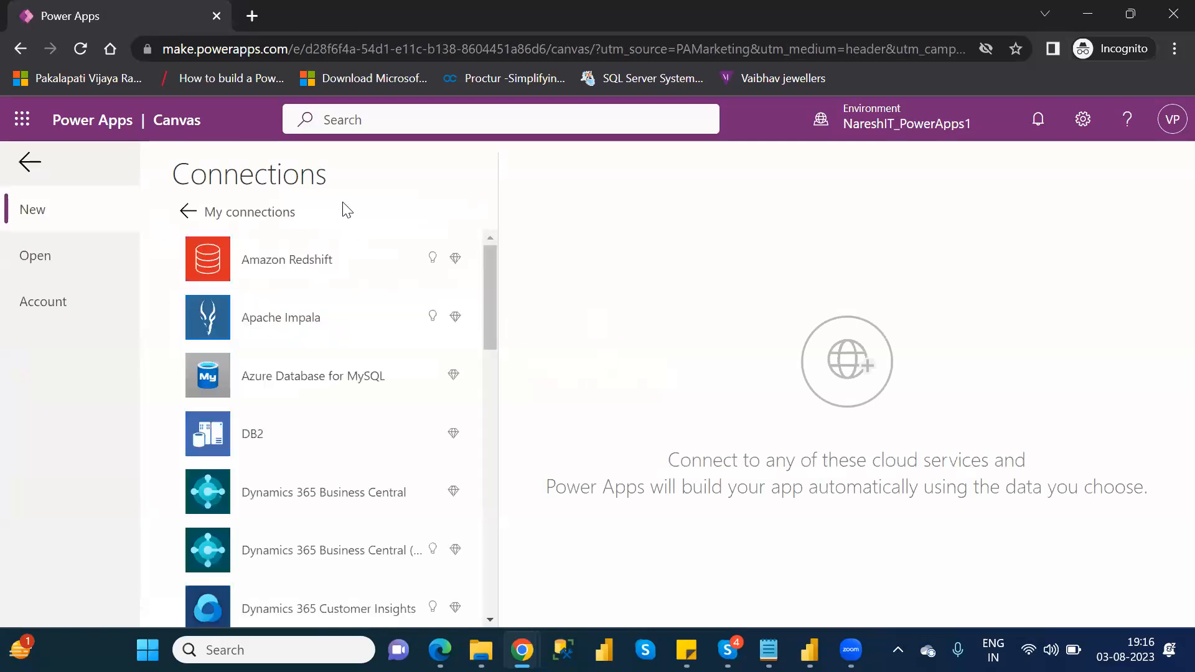
drag(491, 289, 509, 461)
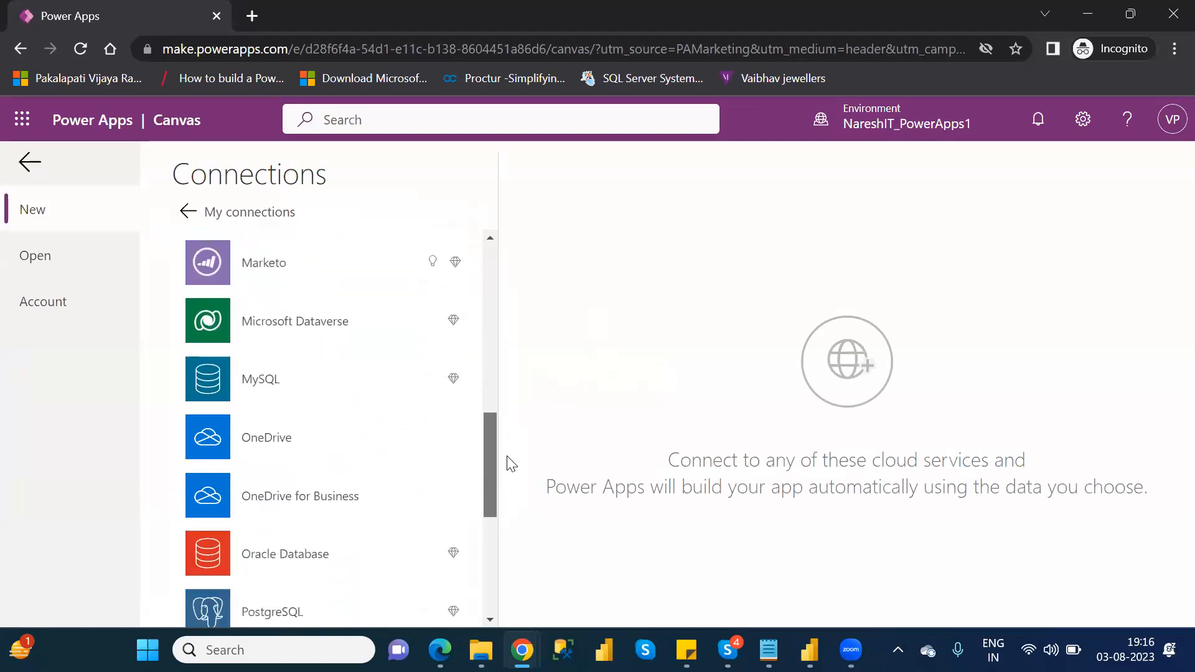
click(294, 328)
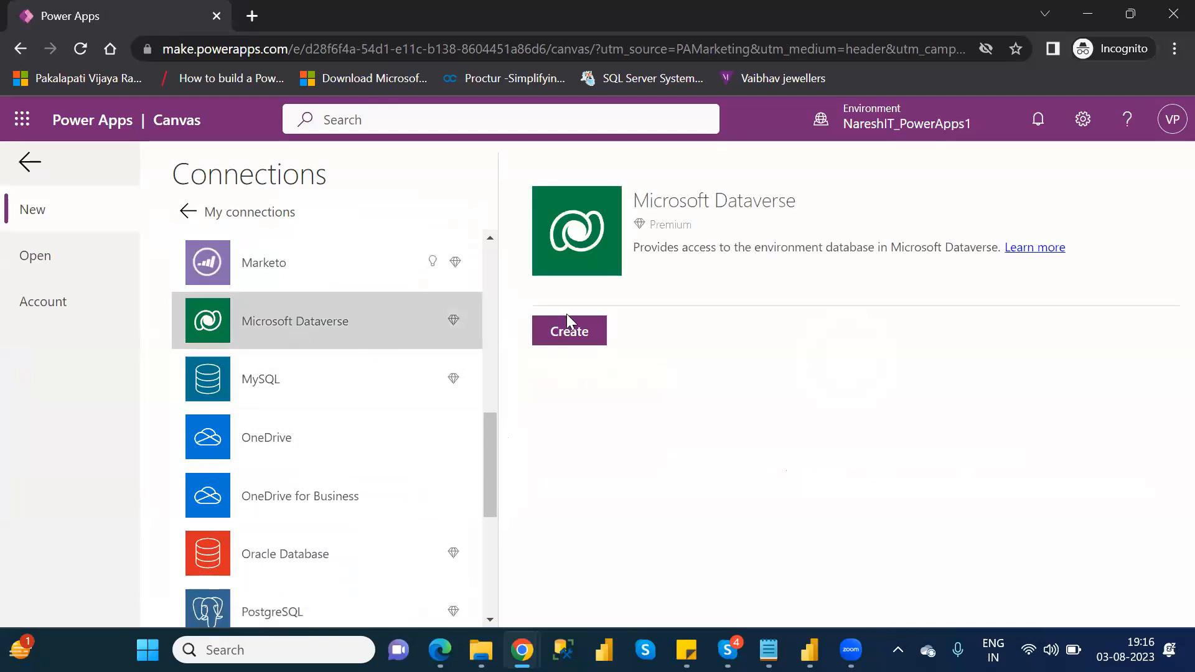
click(577, 336)
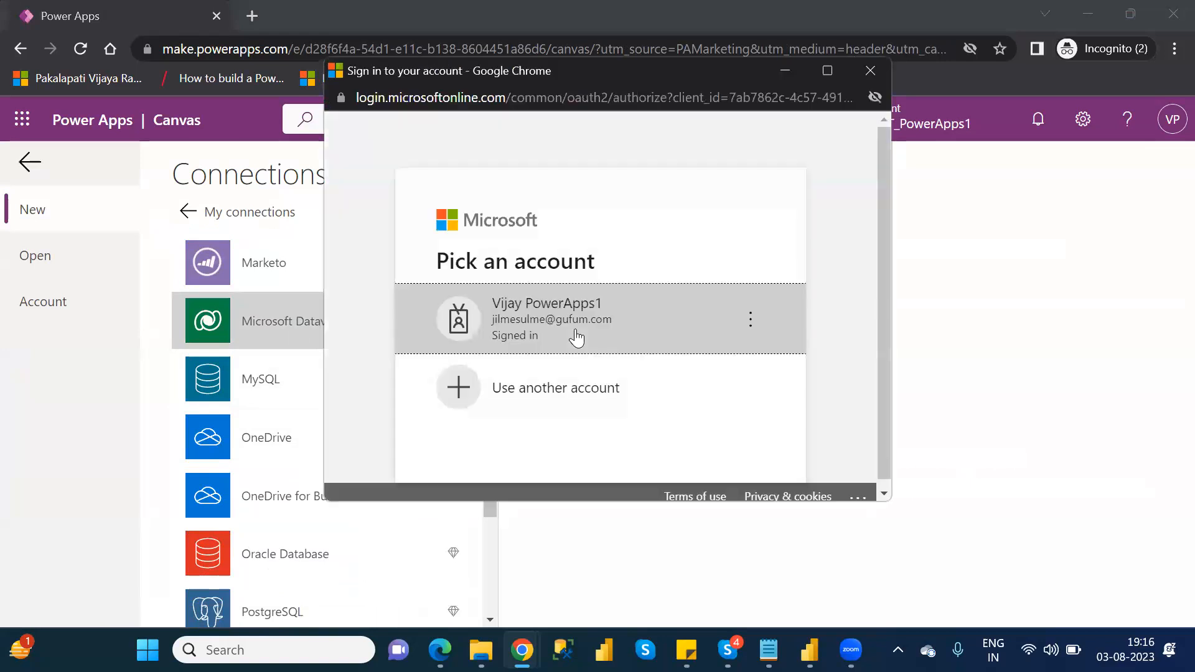
click(575, 330)
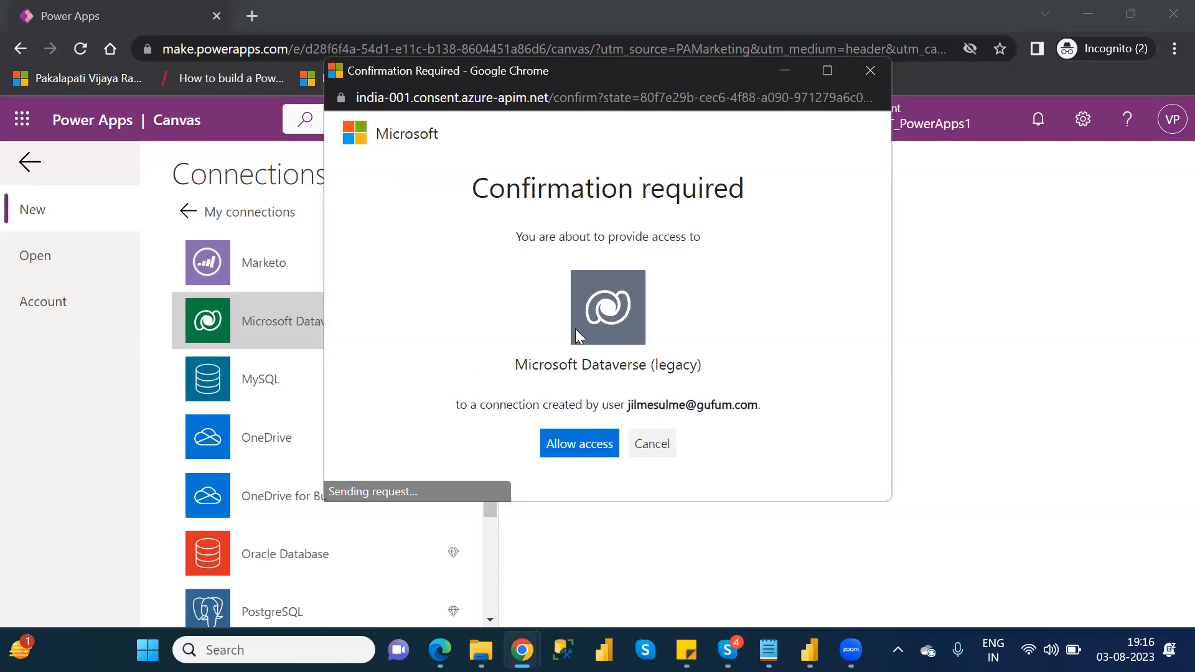
click(594, 459)
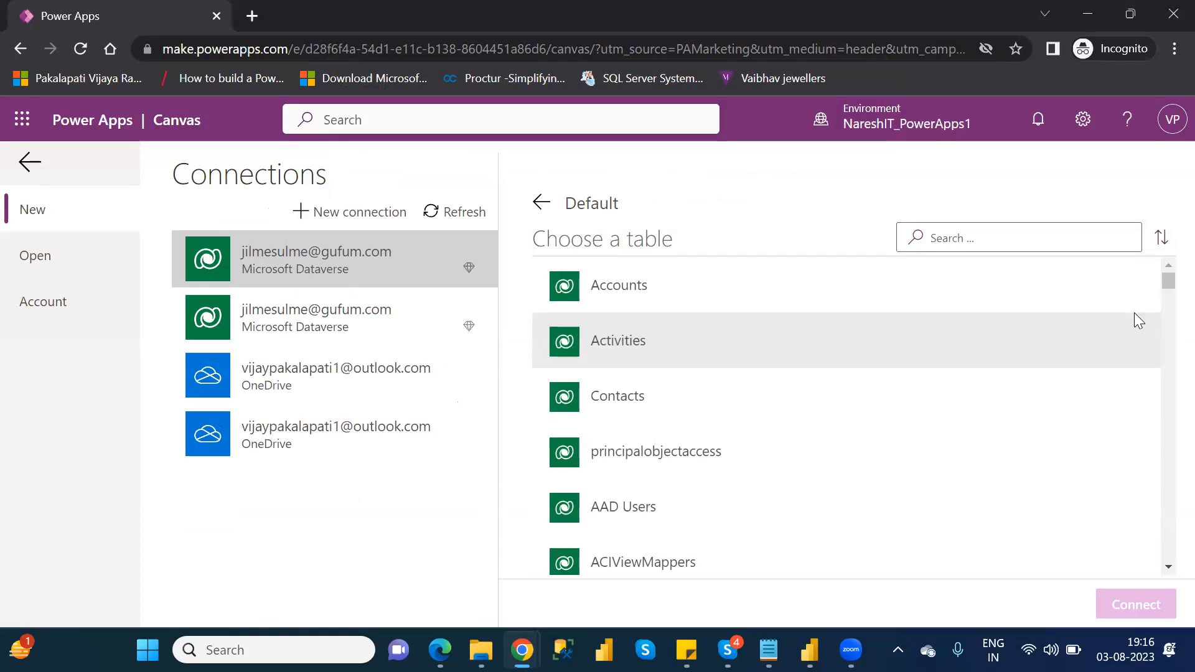
Connect the Accounts table to generate the app, and skip the Power Apps Studio welcome message
click(623, 293)
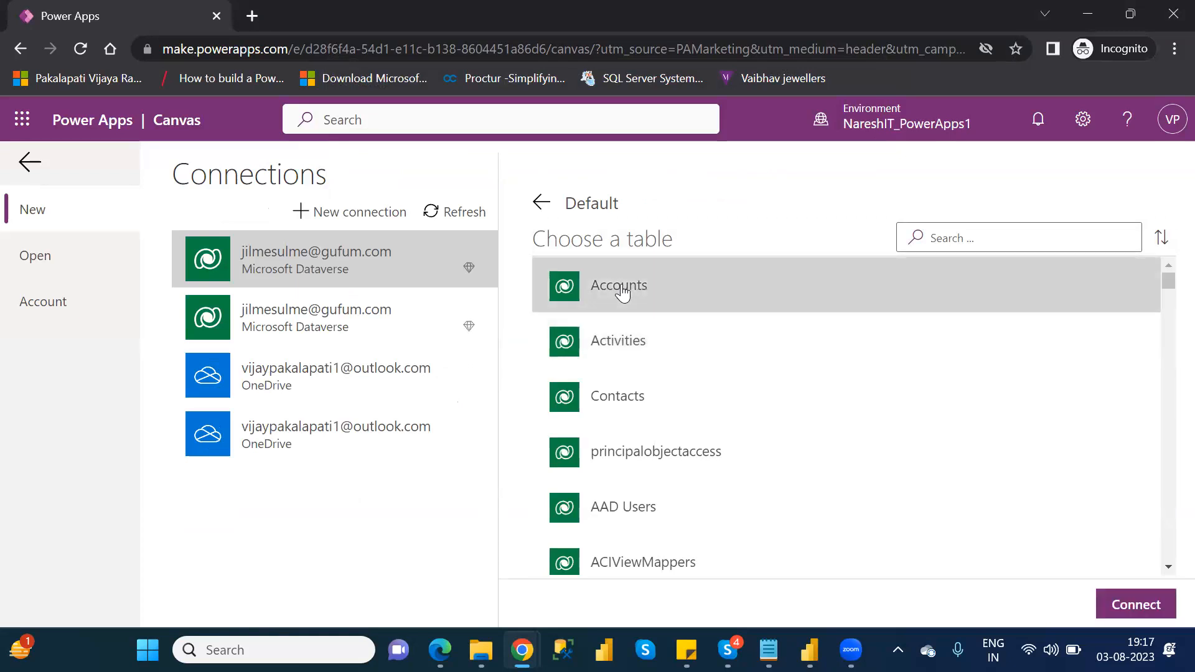
click(1150, 605)
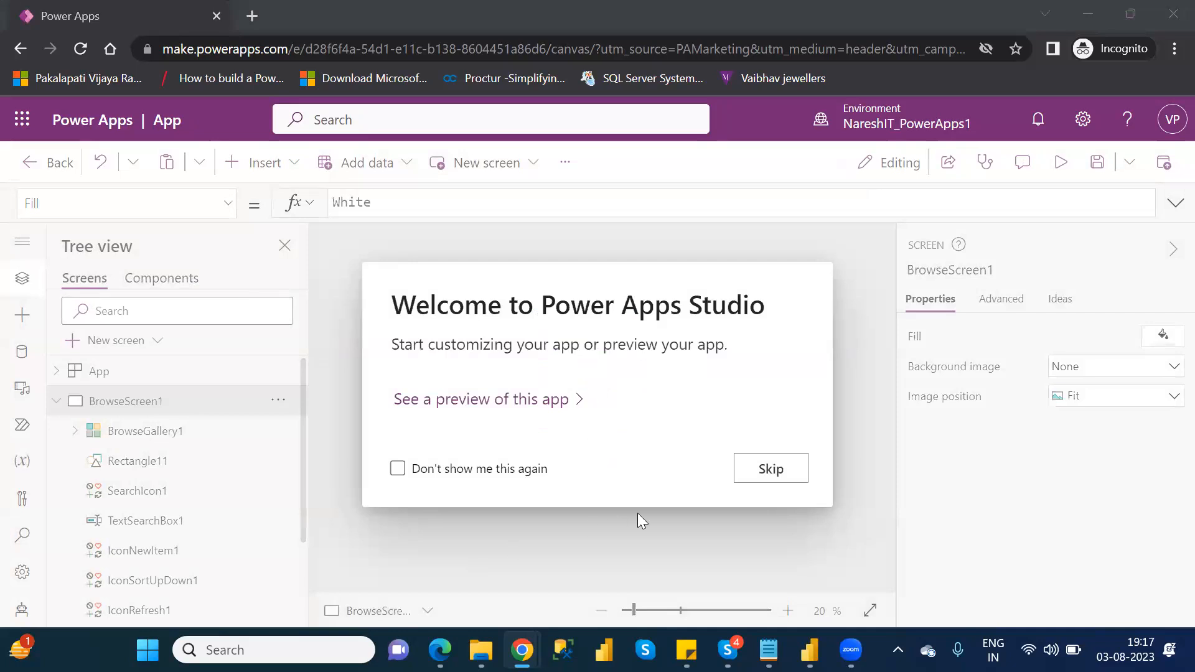
click(771, 469)
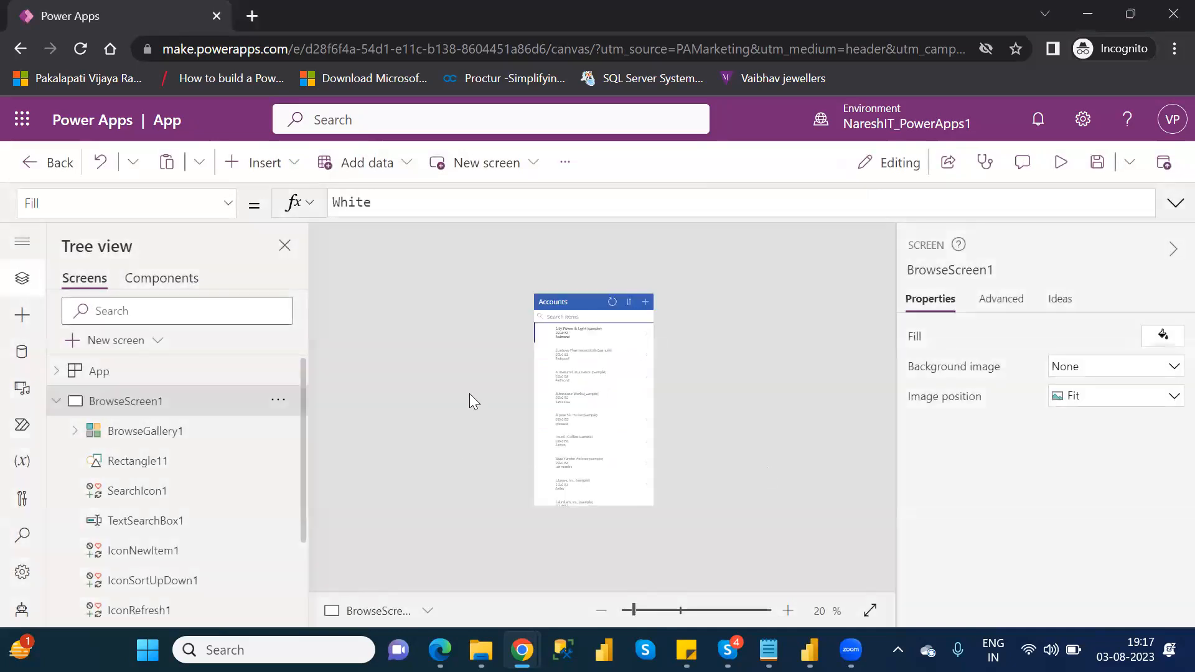
Preview the generated Accounts app, return to the editor, and dismiss the testing tip
click(1060, 163)
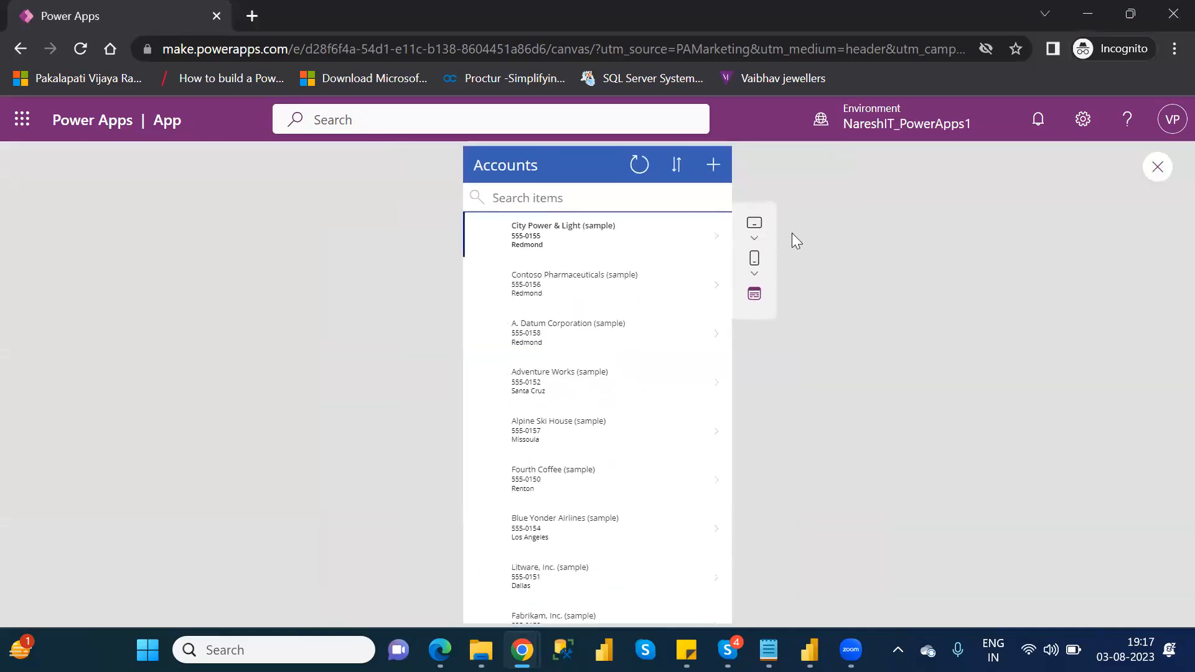
click(1157, 168)
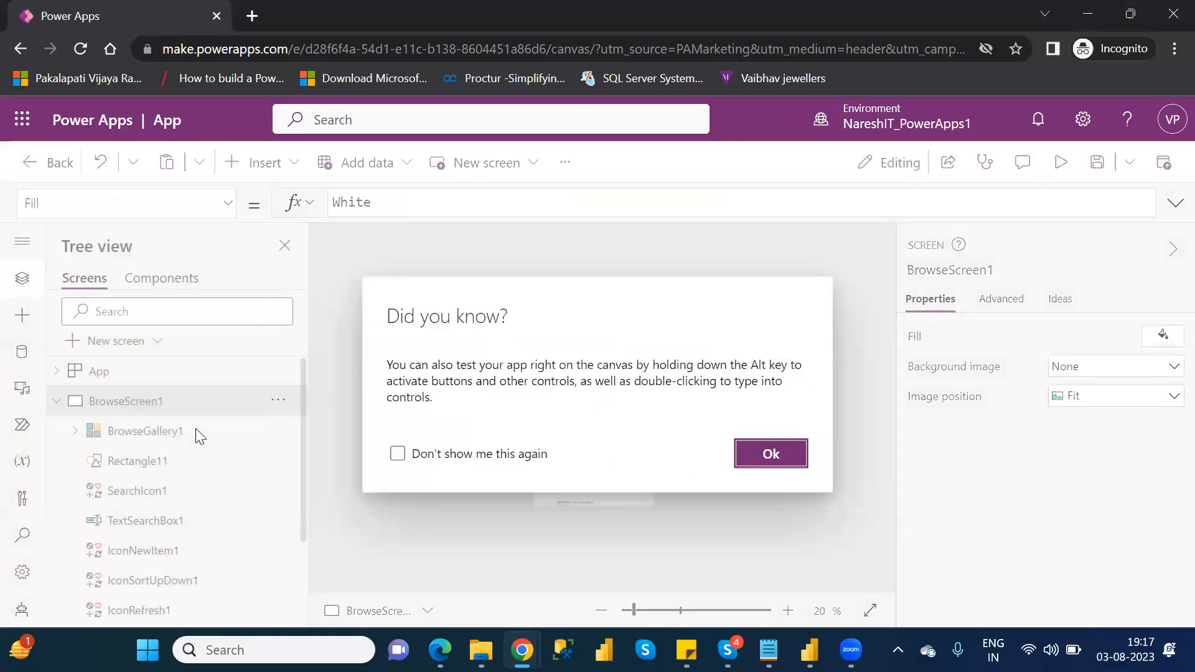
click(771, 454)
Set the layout of BrowseGallery1 to "Title, subtitle, and body"
click(138, 436)
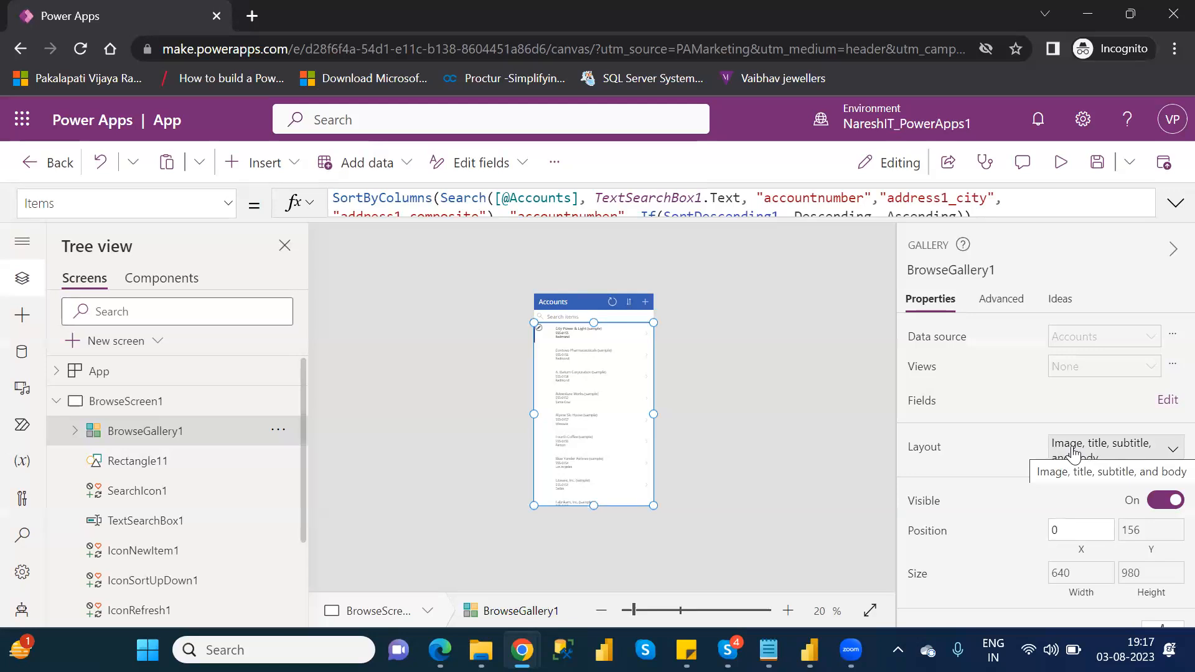
click(1116, 454)
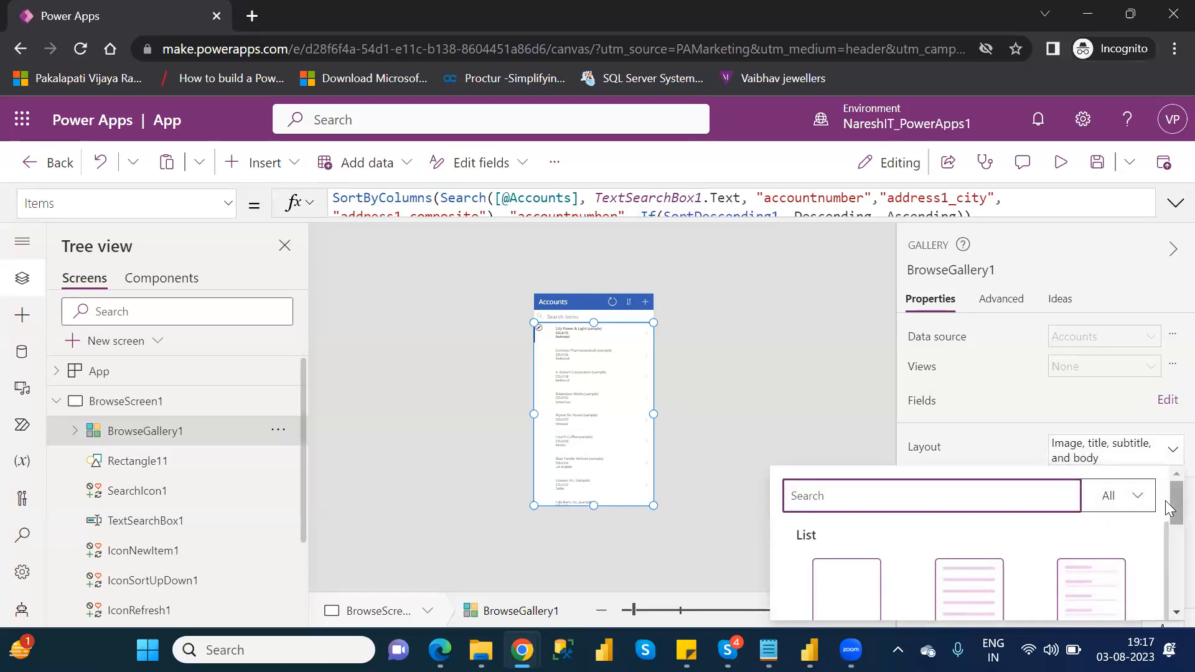
drag(1168, 507, 1168, 562)
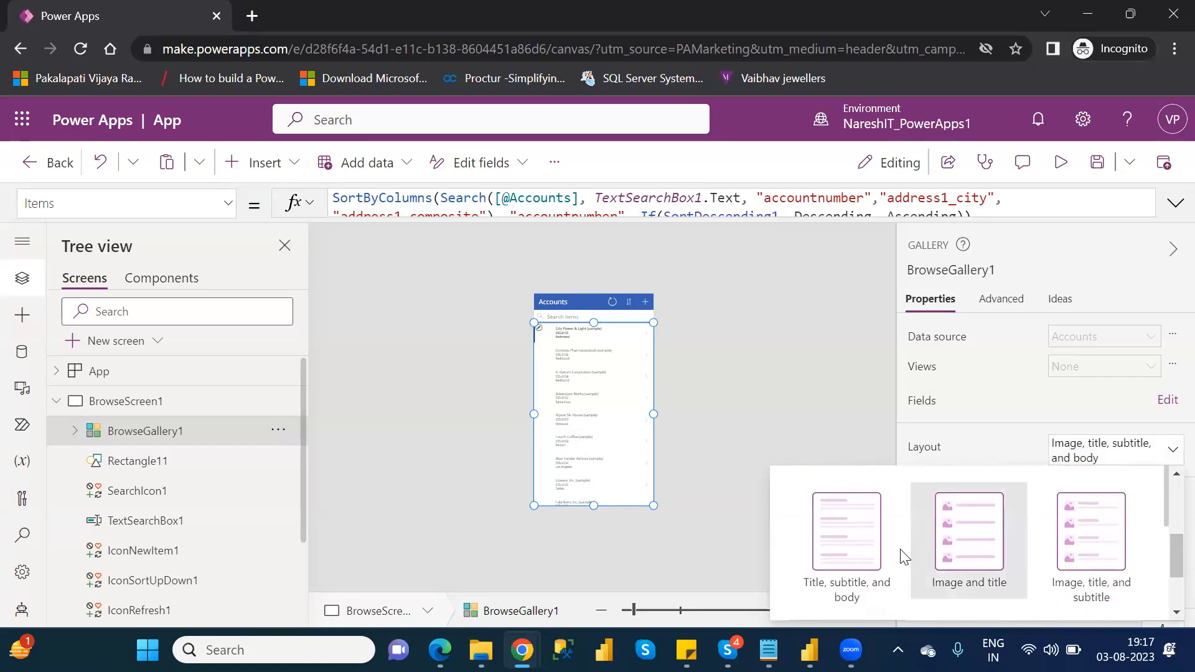
click(852, 546)
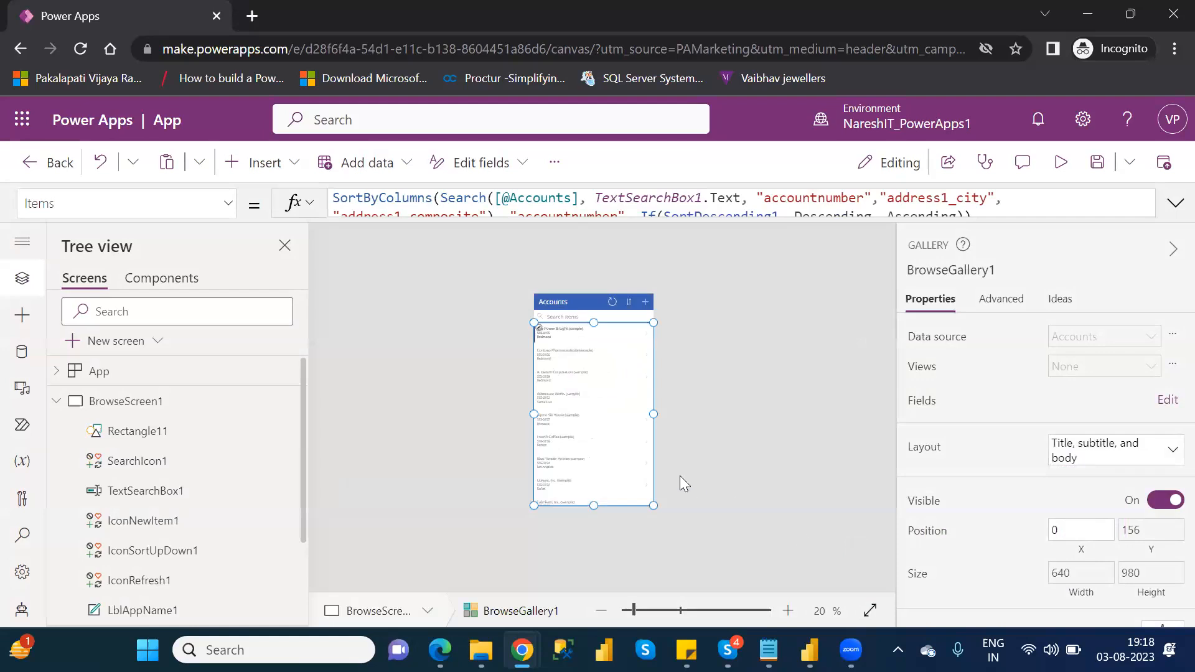
Examine the title label of the first gallery item and its Text formula, and select BrowseGallery1
click(560, 331)
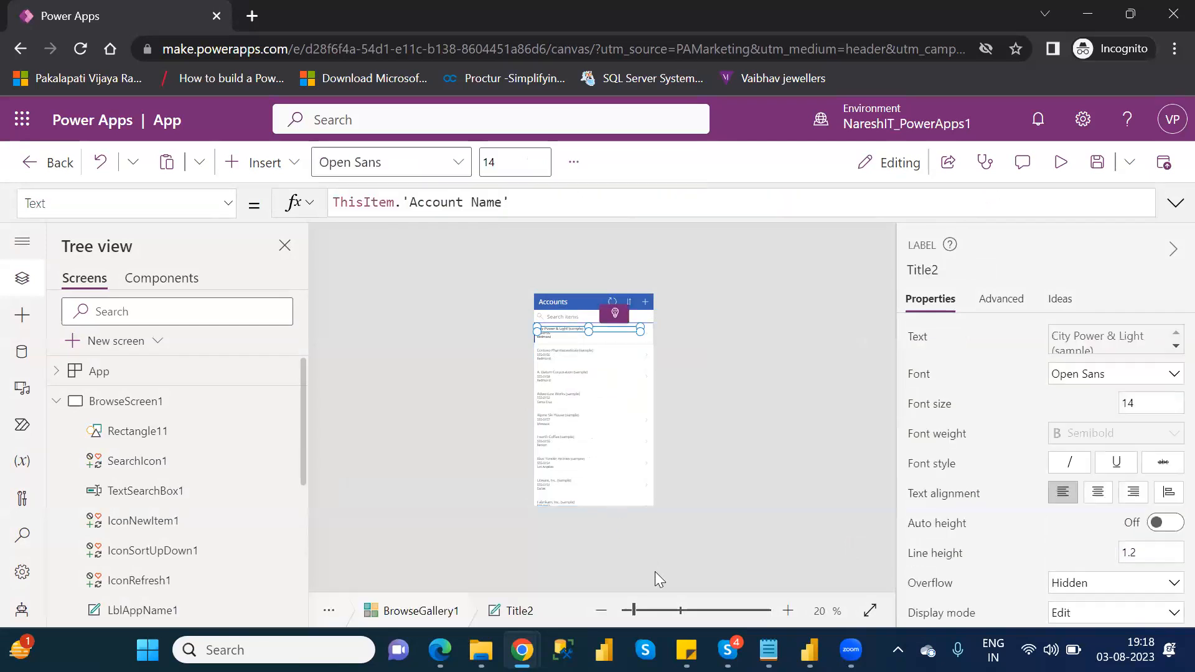
click(649, 610)
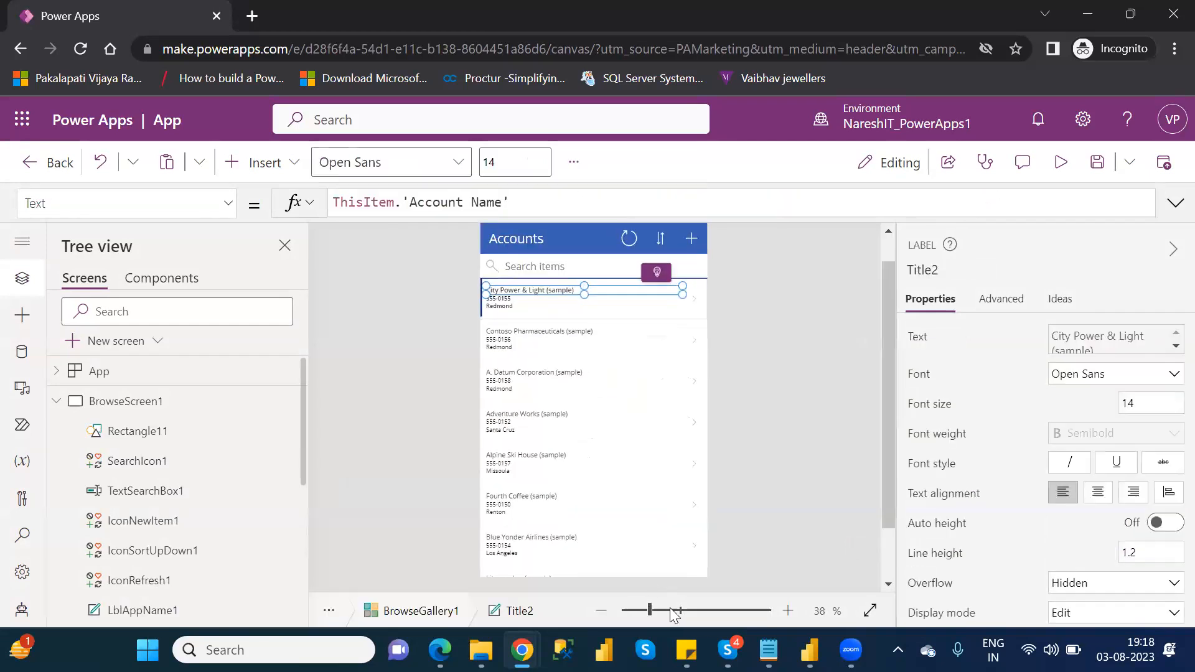
click(661, 611)
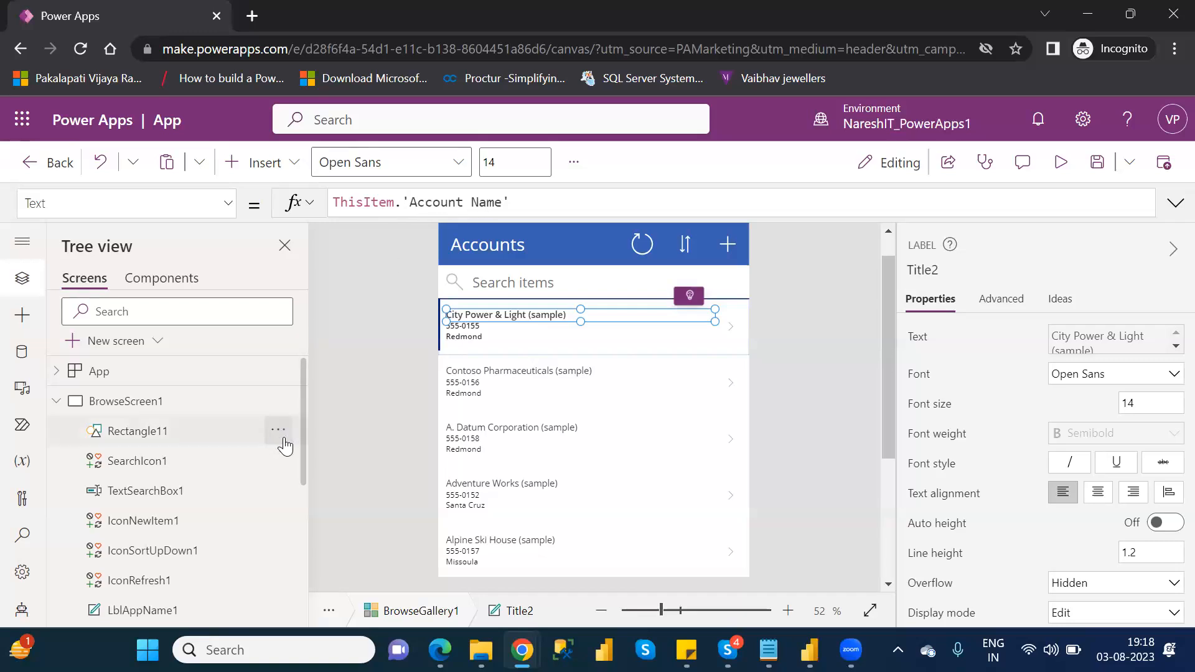
drag(307, 480, 308, 551)
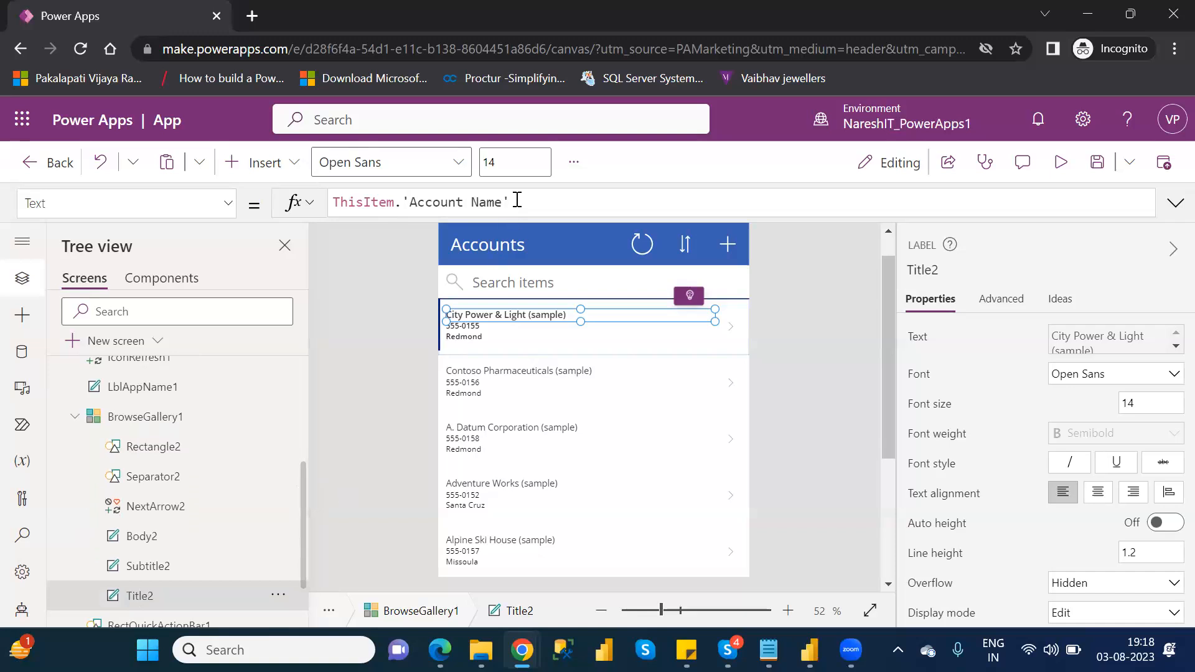
click(181, 427)
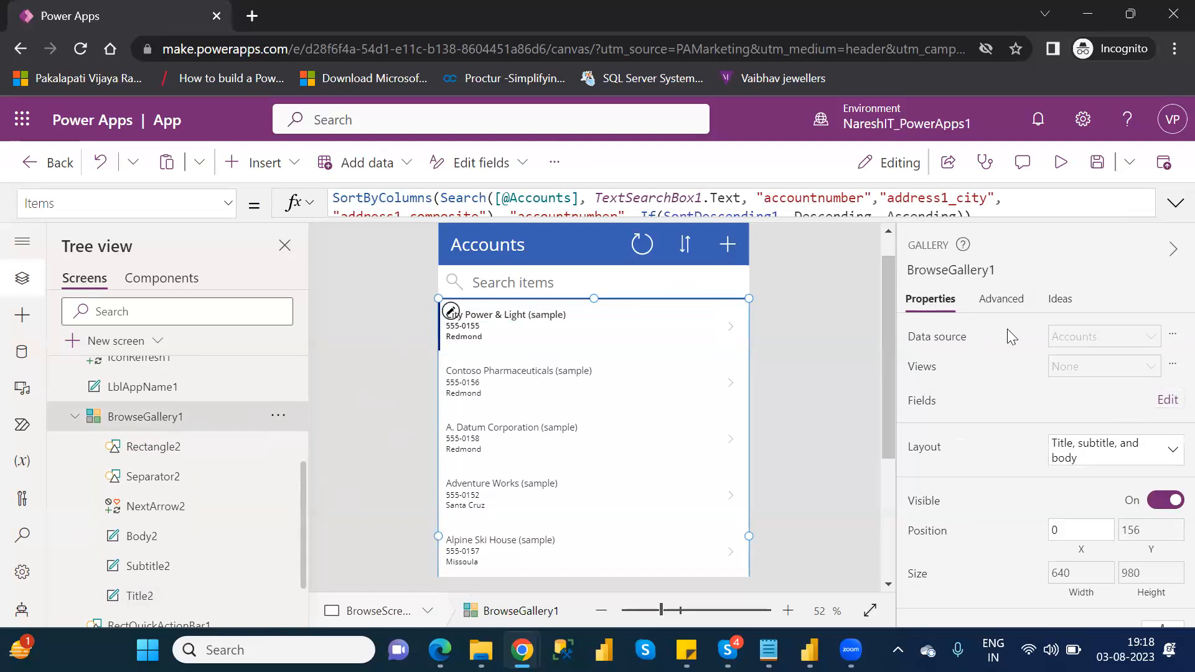
Open the field bindings of BrowseGallery1, try Account as the Title2 field, and switch it back to Account Name
click(1166, 404)
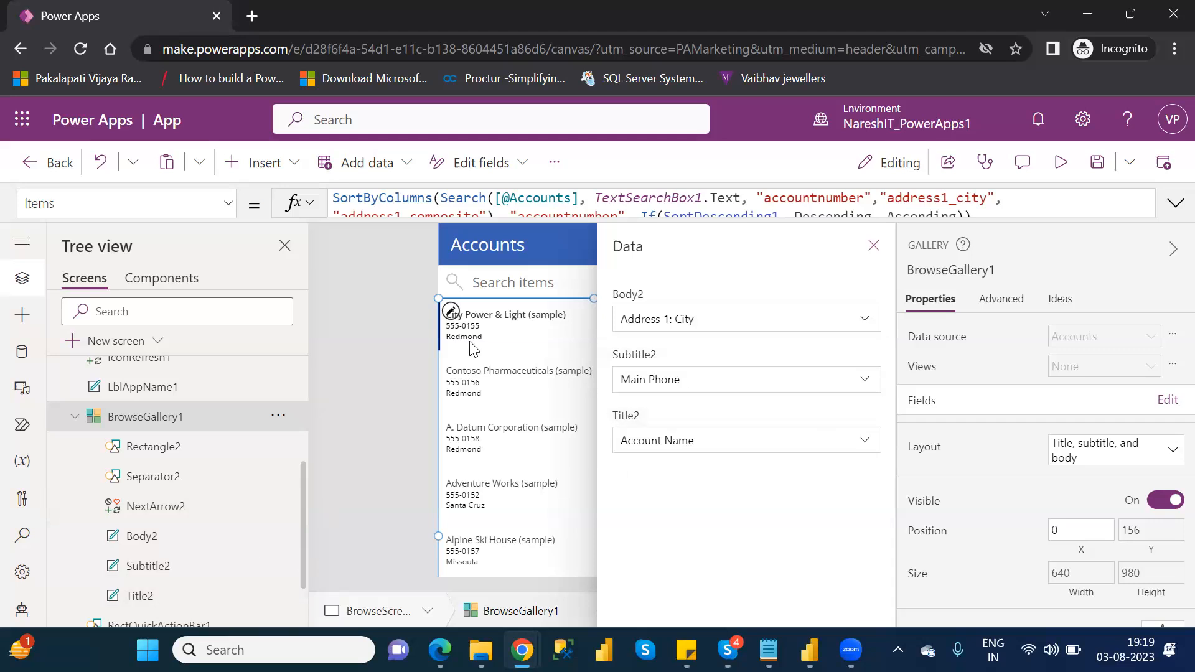
click(807, 442)
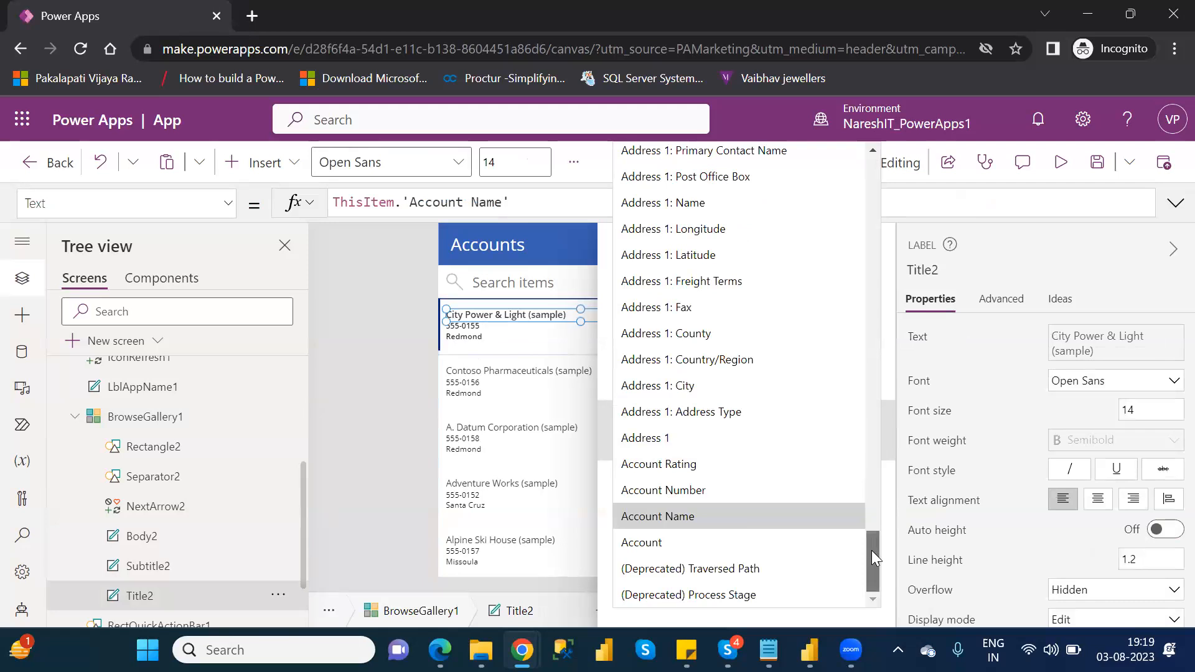
drag(872, 550, 899, 553)
click(704, 543)
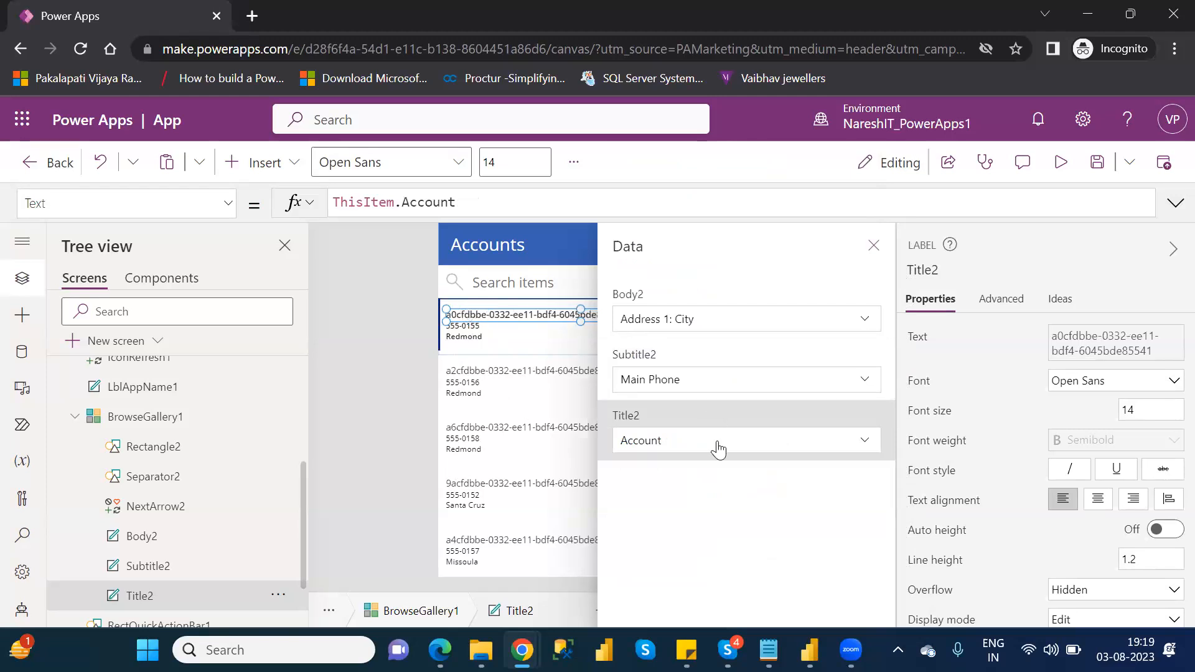
click(717, 441)
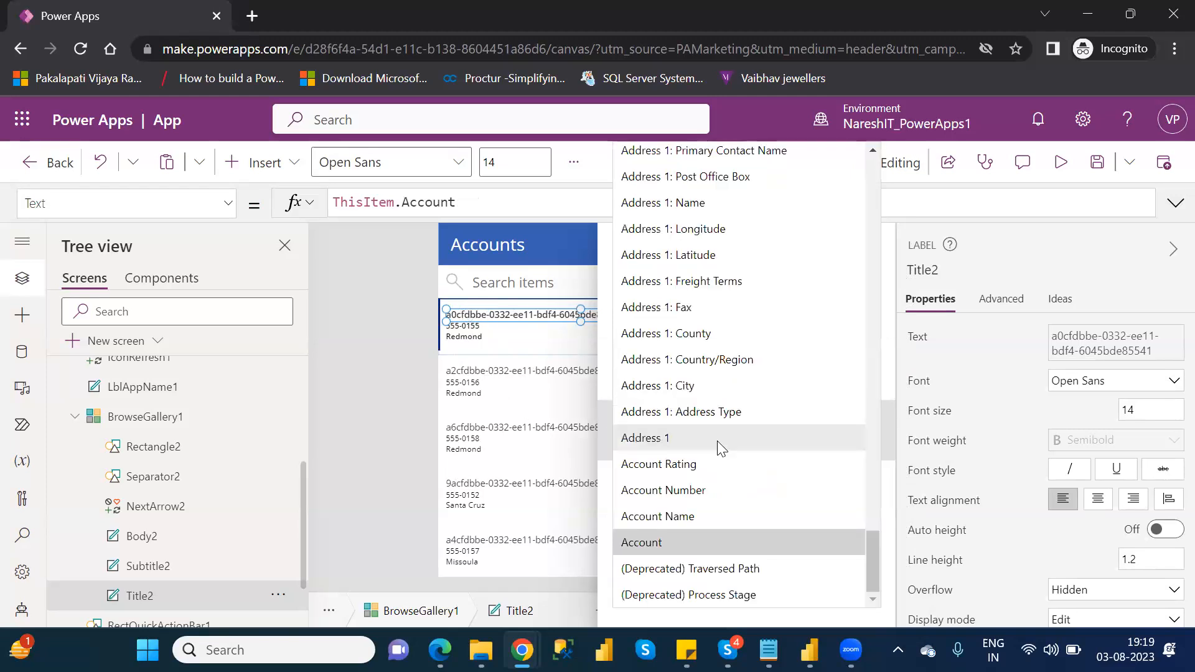
click(706, 516)
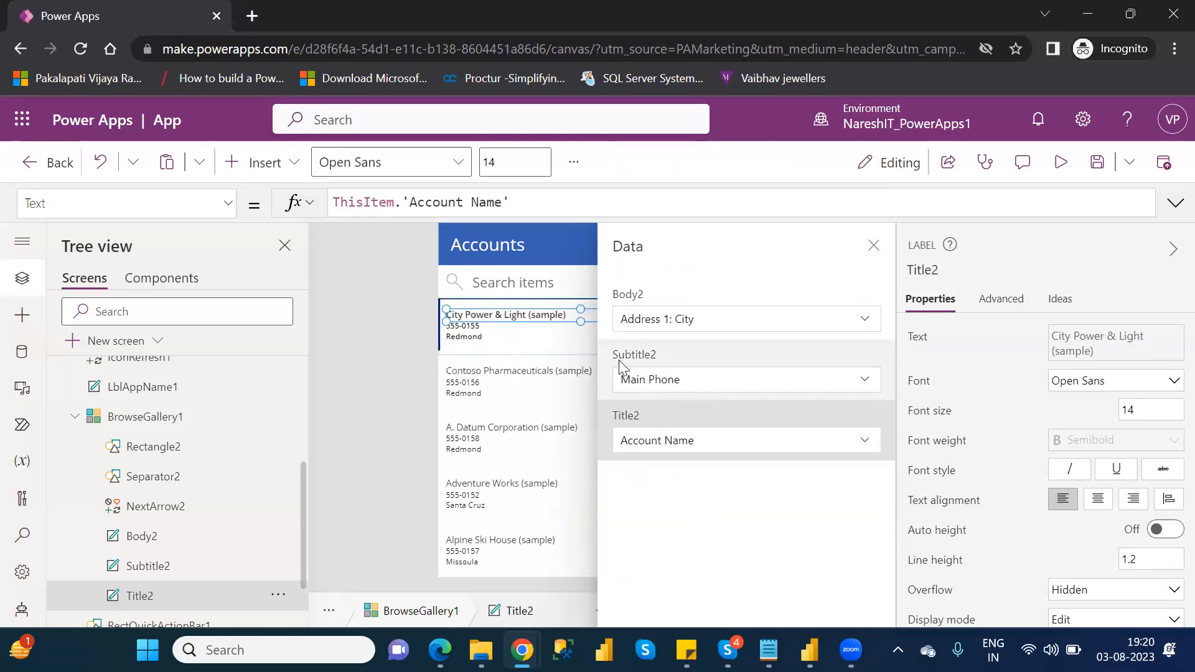
Select the Subtitle2 label of the gallery and bind it to the Address 1 field
click(179, 565)
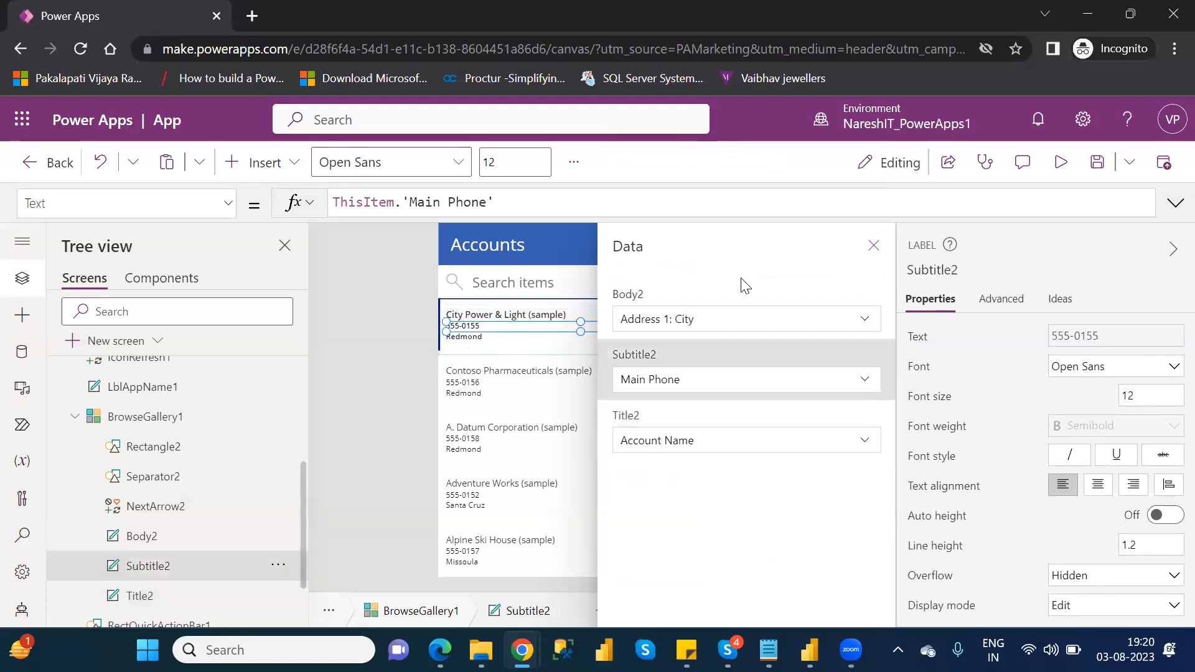
click(683, 388)
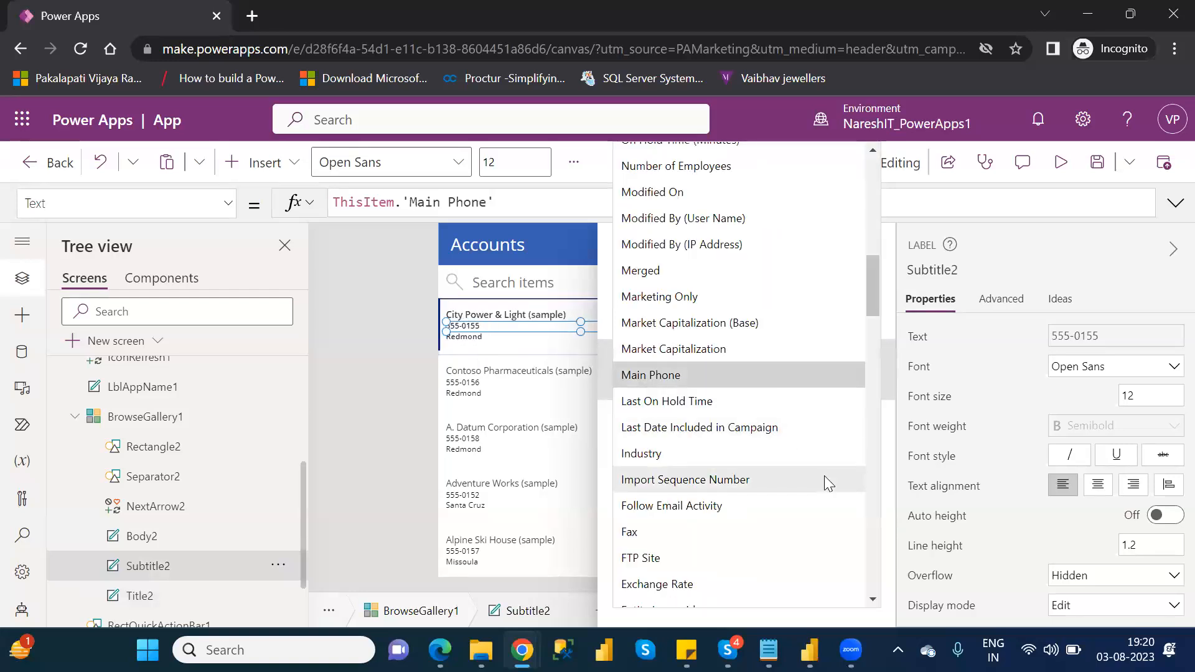
drag(872, 299, 915, 576)
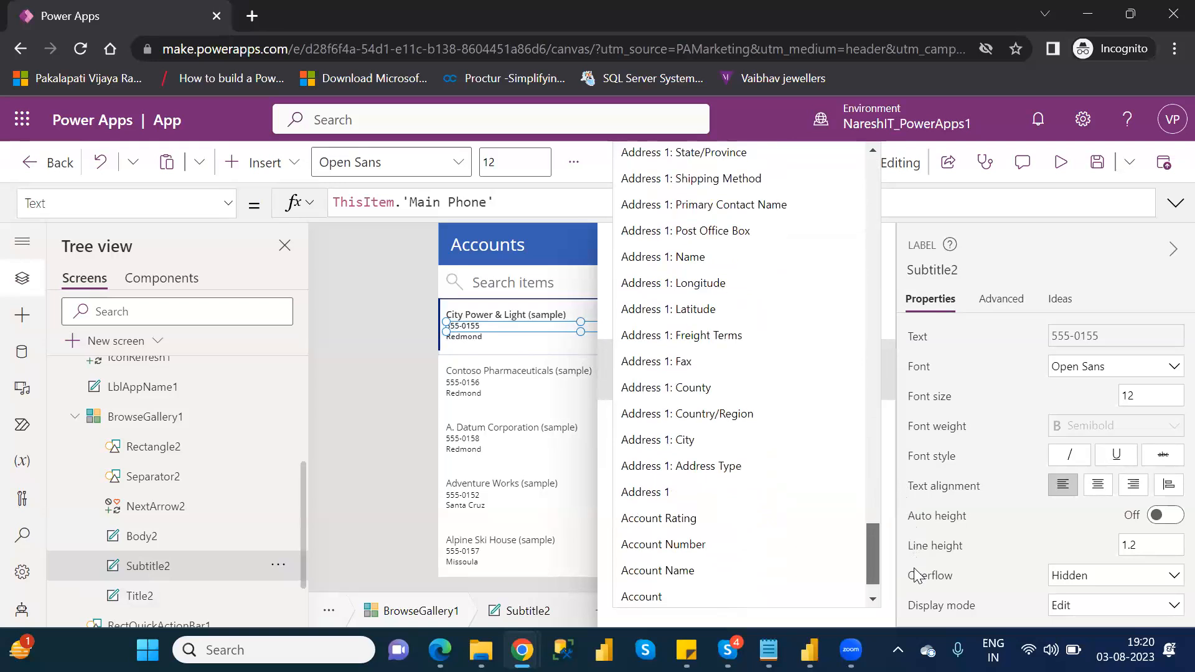
click(736, 491)
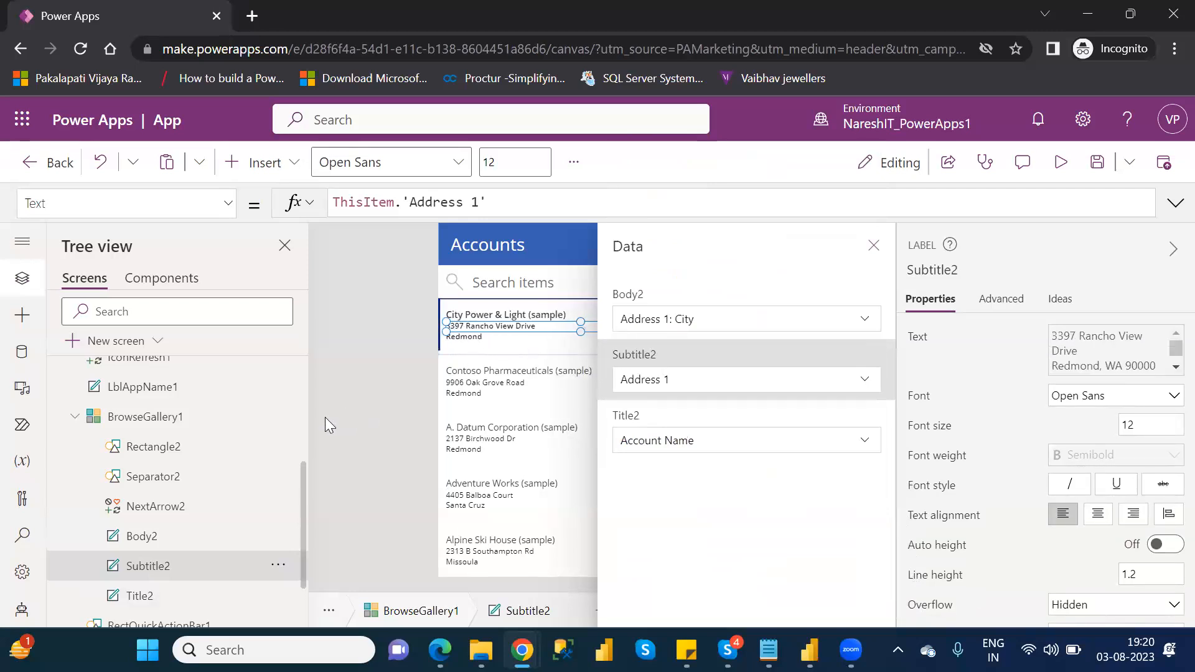
Bind the gallery's Body2 label to the Email field and close the field bindings
click(146, 536)
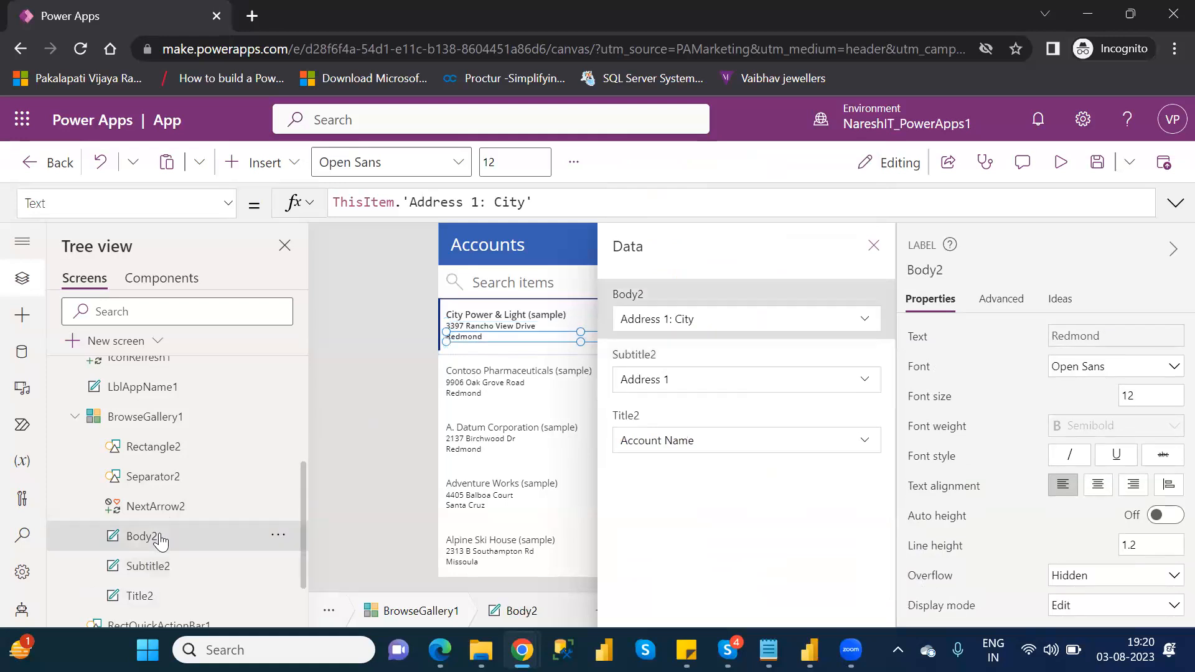
click(868, 316)
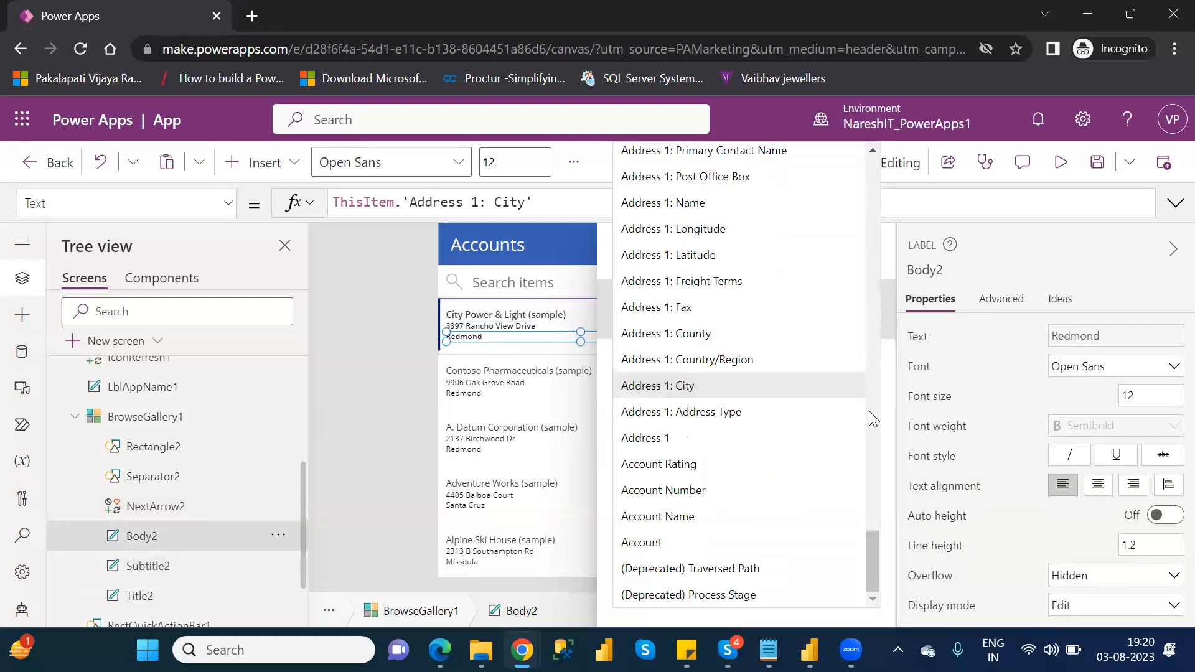
drag(872, 550, 917, 303)
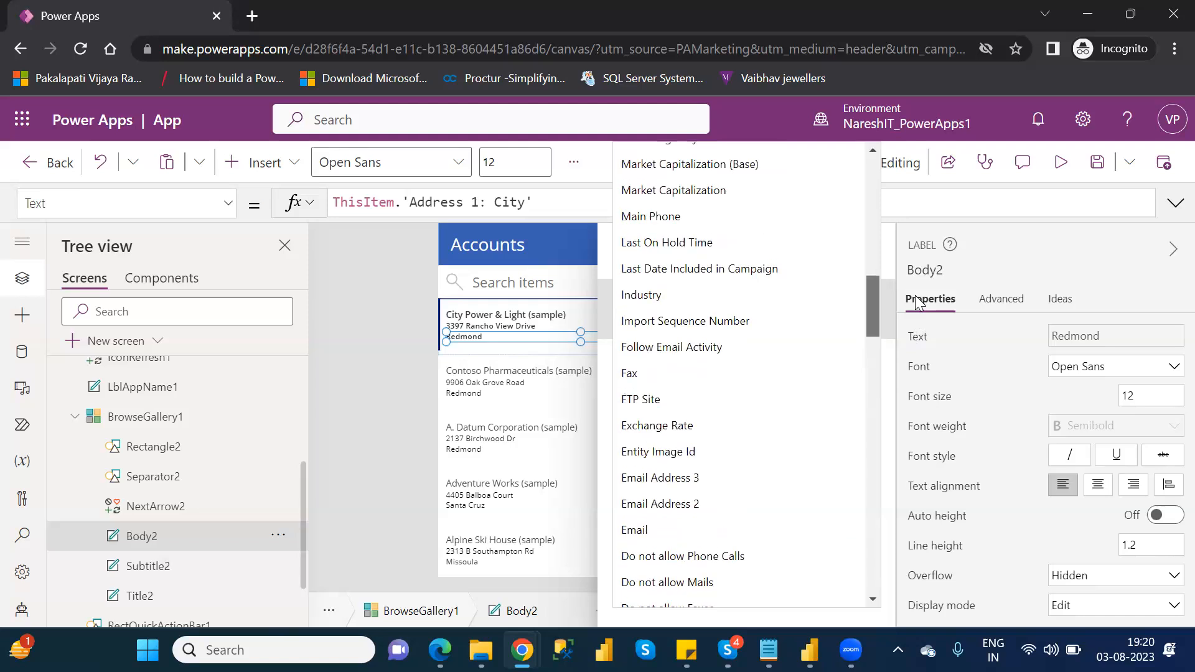
click(685, 529)
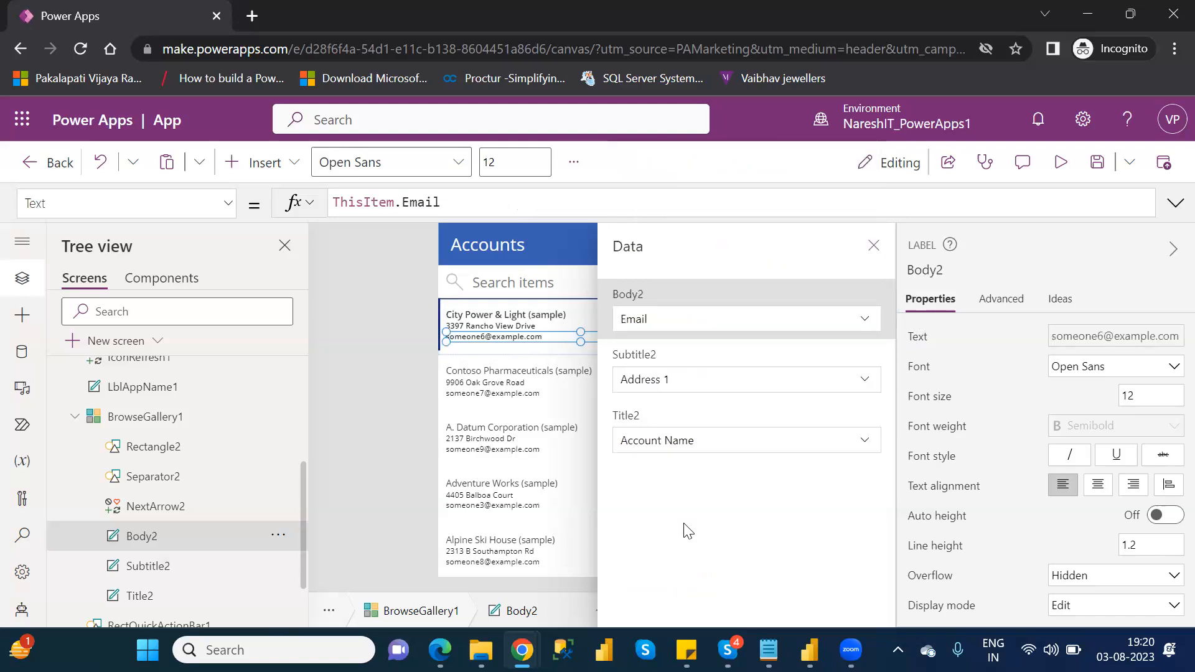
click(874, 246)
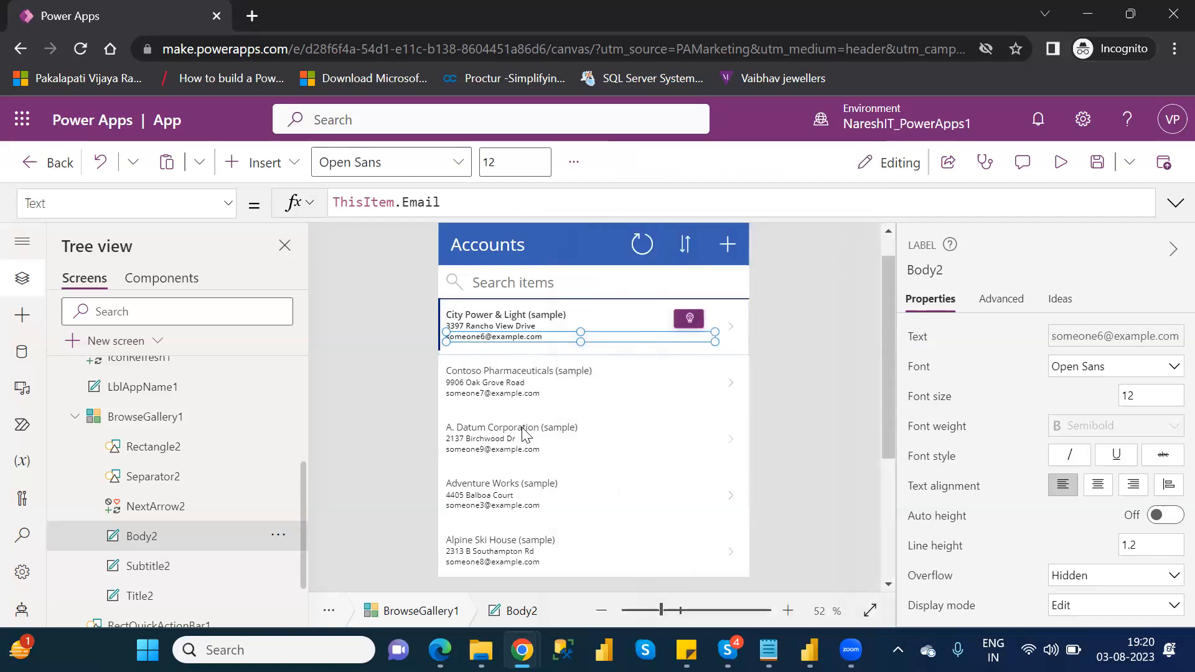
Examine the layout options available for BrowseGallery1 and dismiss the list without choosing one
click(149, 418)
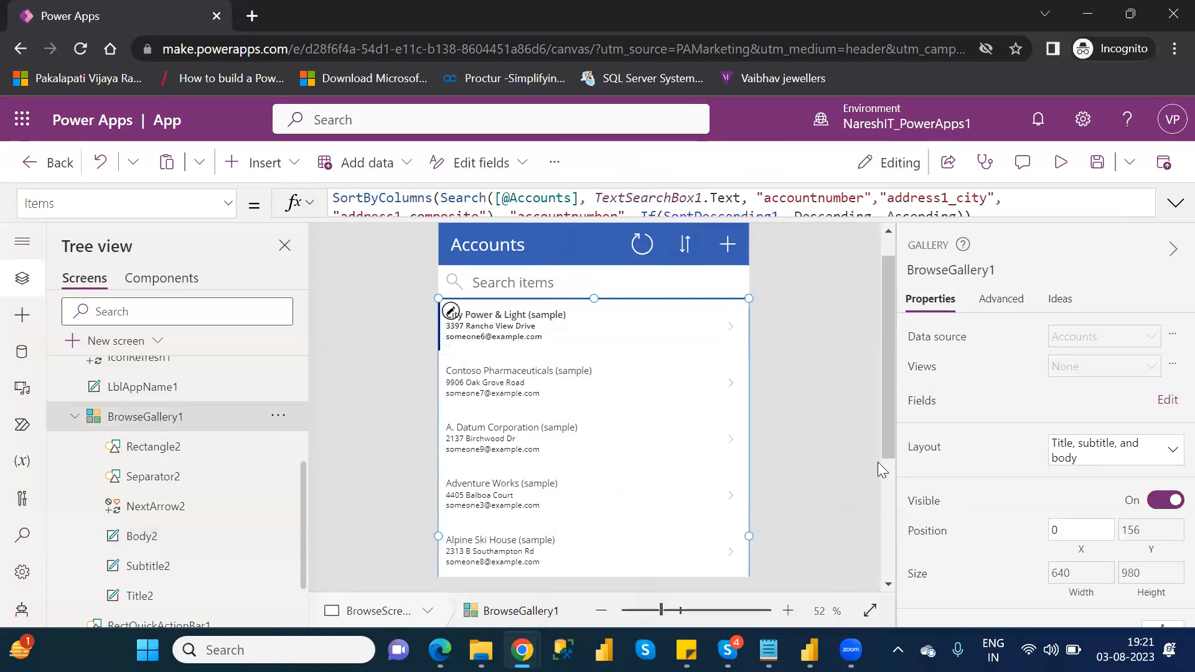
click(1086, 458)
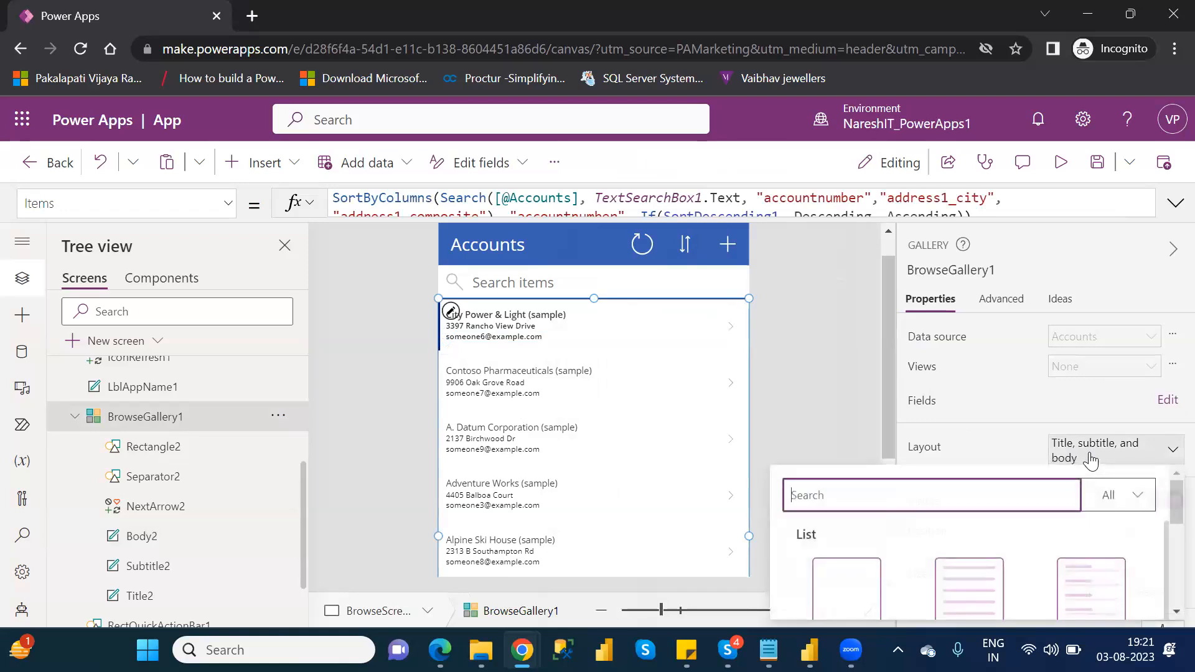
drag(1168, 496, 1170, 551)
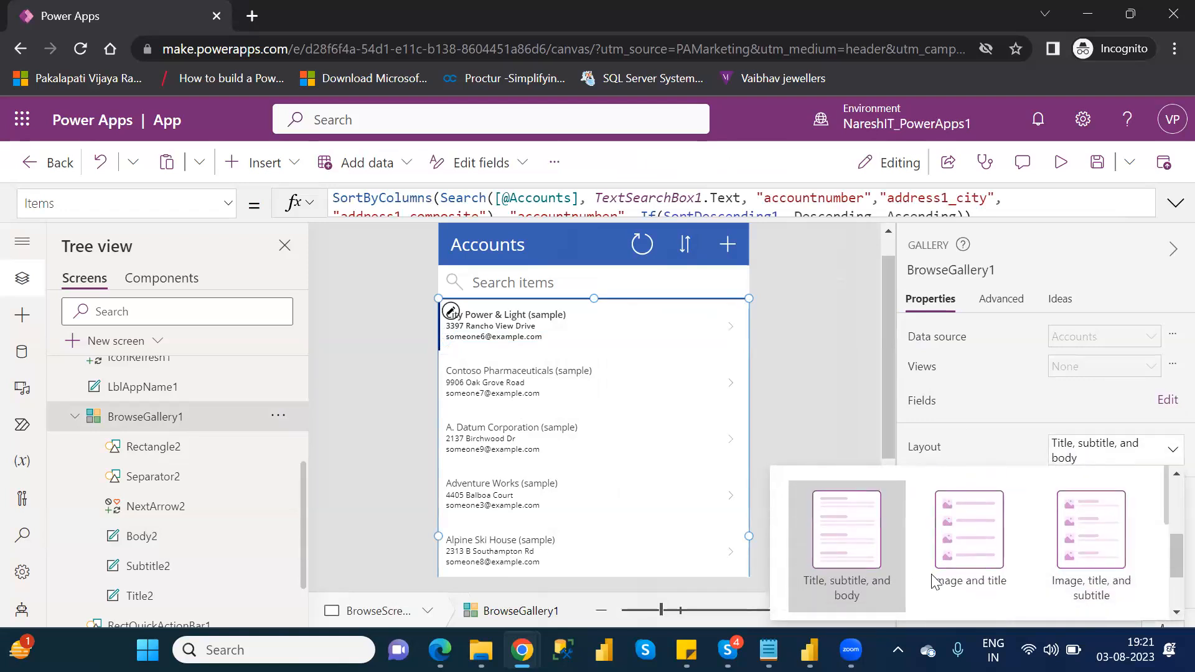
drag(1174, 556, 1168, 498)
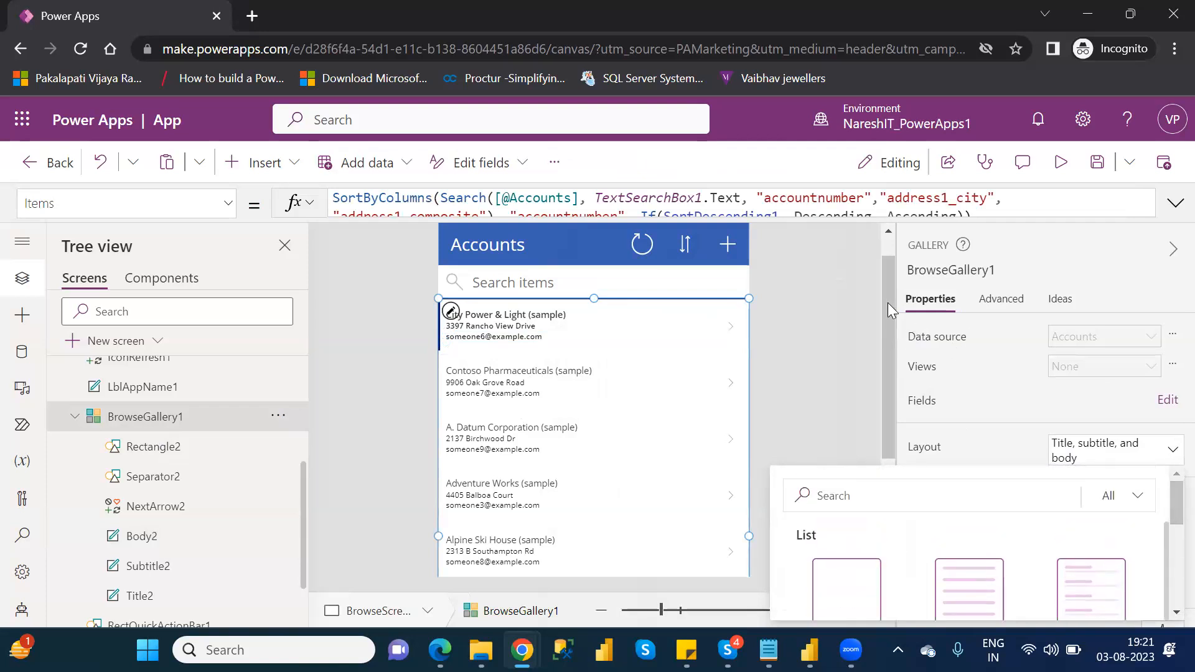
click(847, 281)
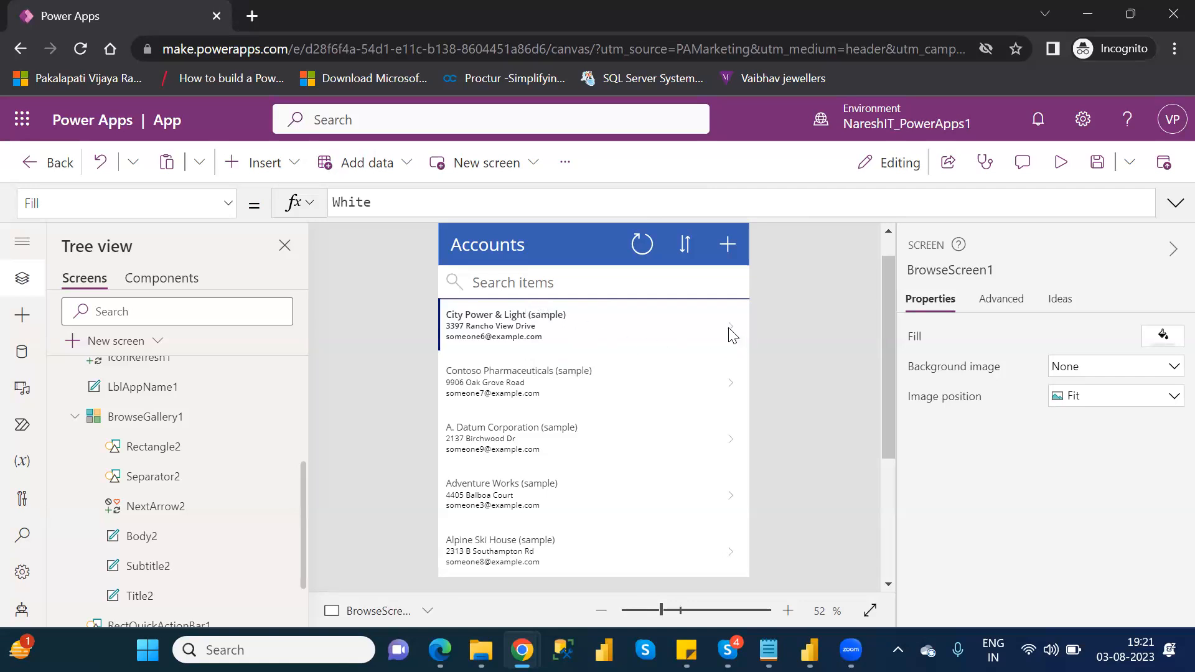
Preview the app, open the details of City Power & Light (sample), return to the editor, and dismiss the testing tip
click(1059, 164)
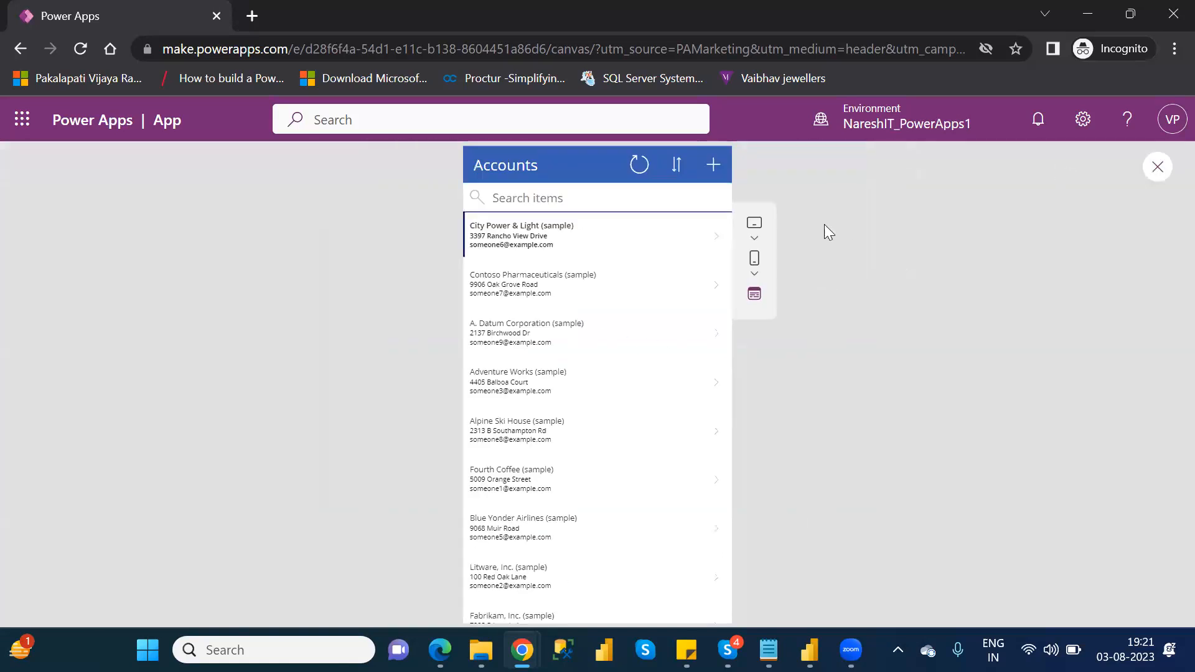
click(717, 240)
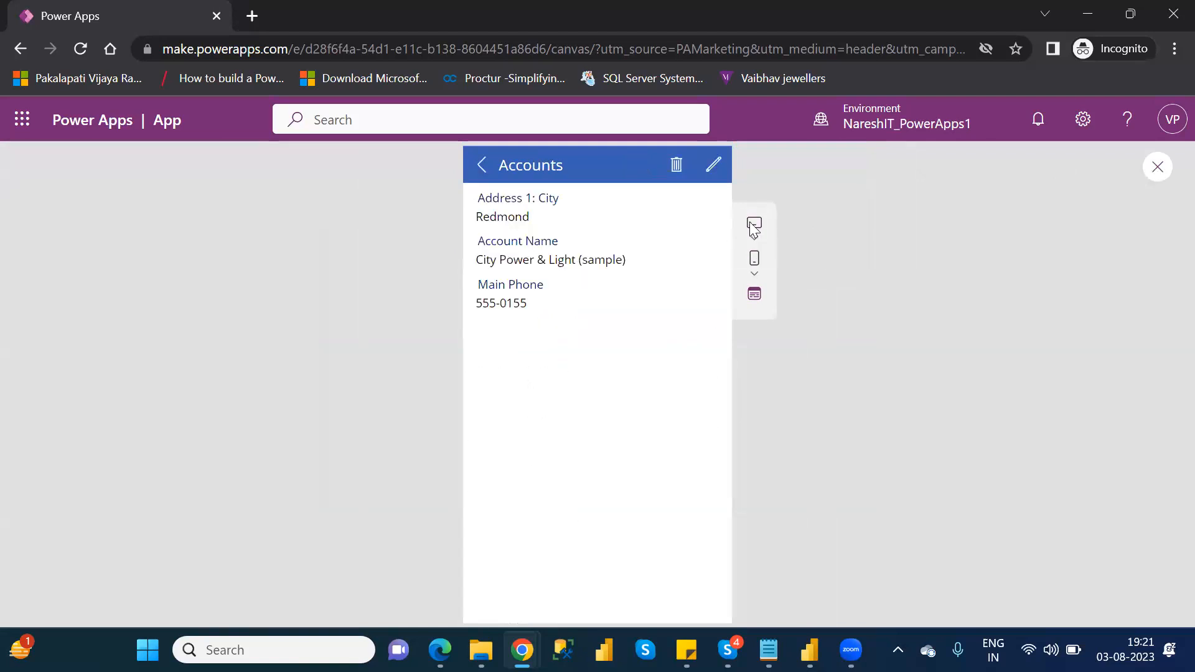
click(1151, 177)
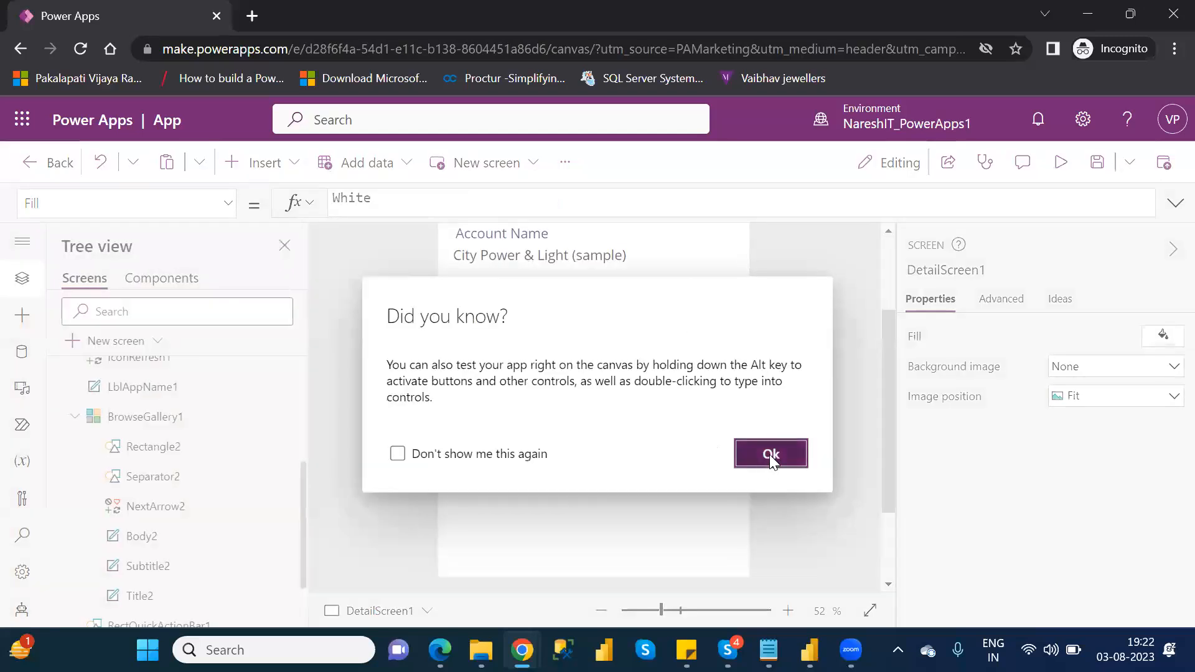
click(771, 460)
Collapse BrowseGallery1, expand DetailScreen1, and select its DetailForm1 form
click(78, 418)
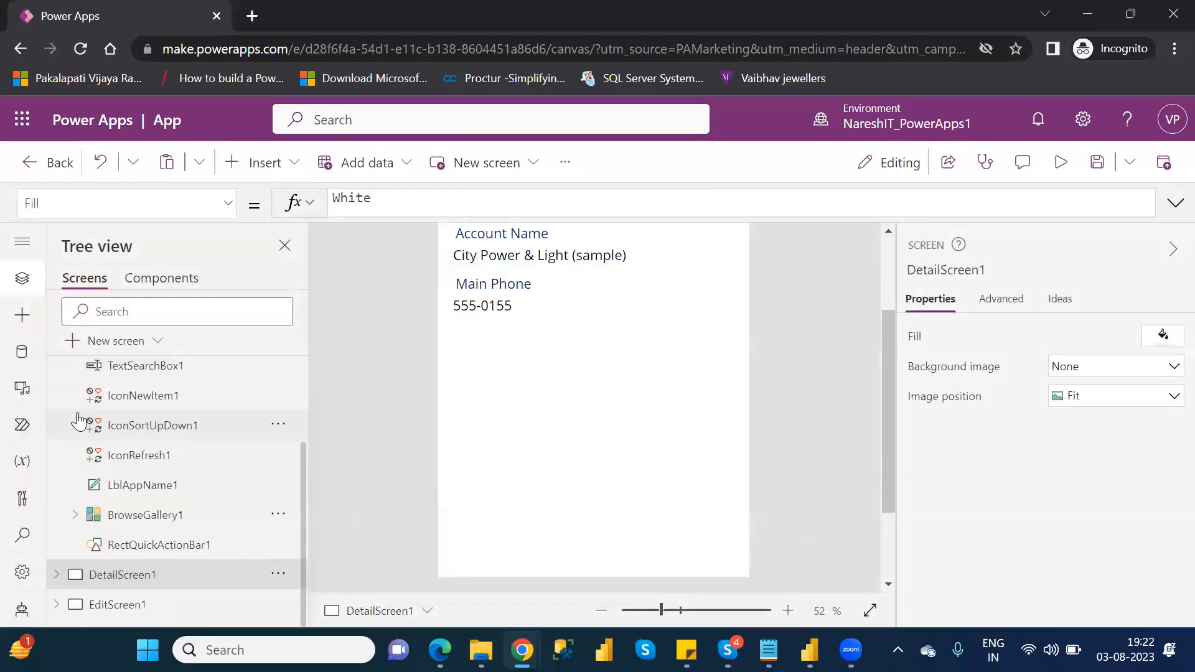
click(57, 575)
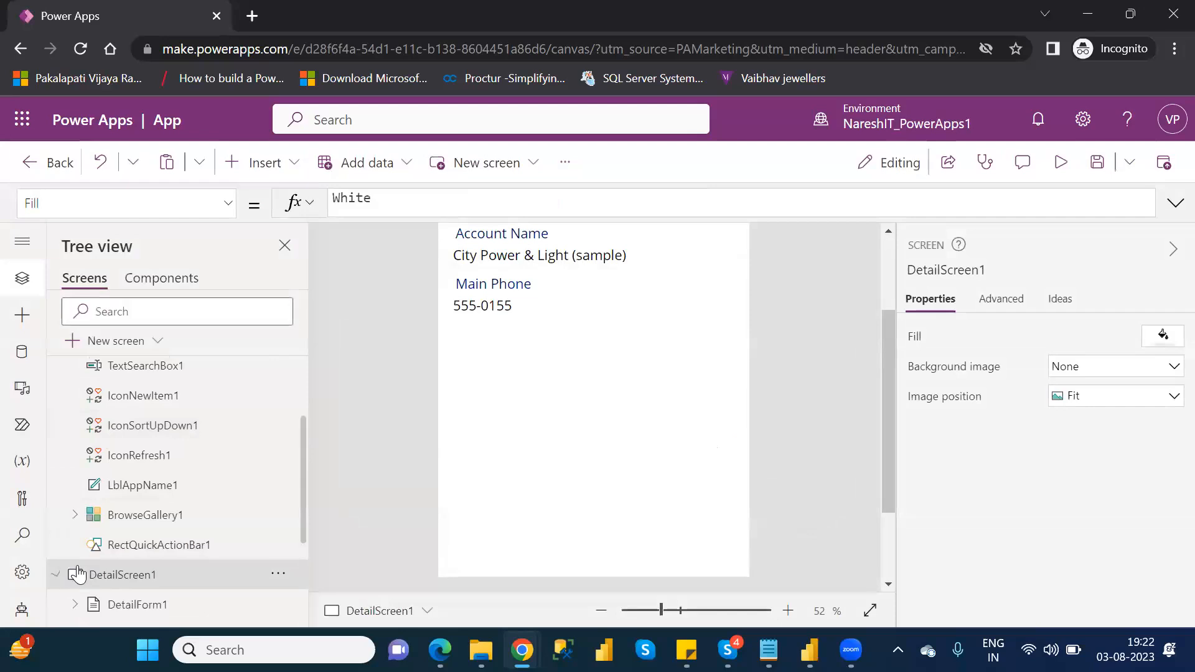
drag(305, 498, 311, 575)
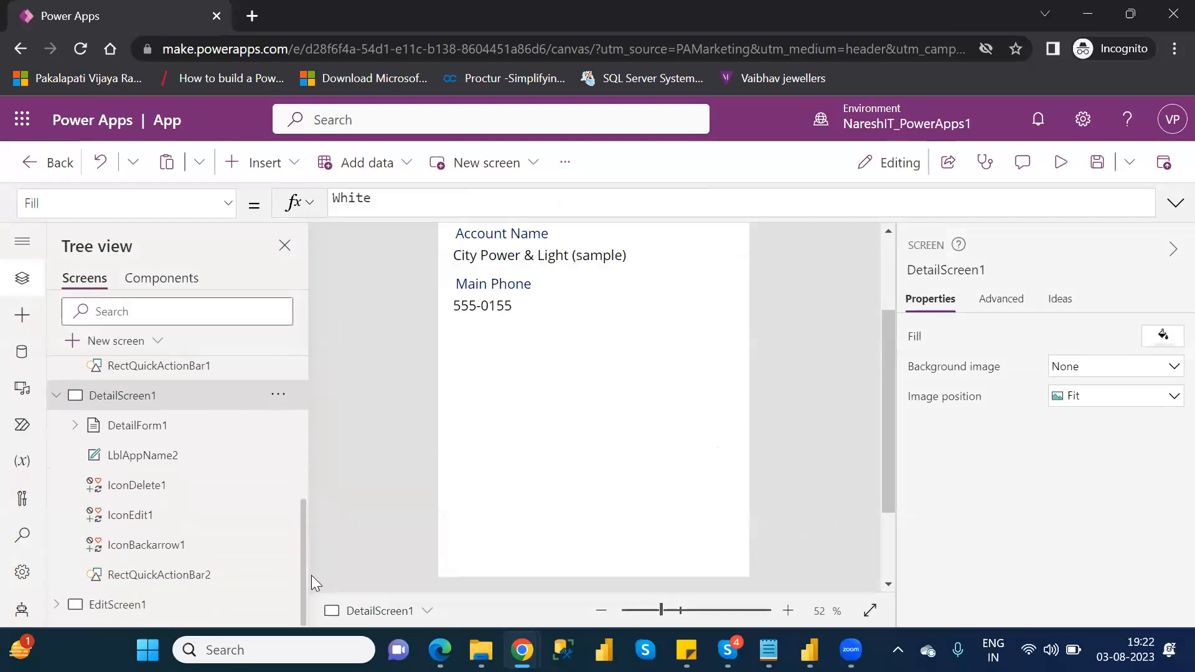
click(144, 430)
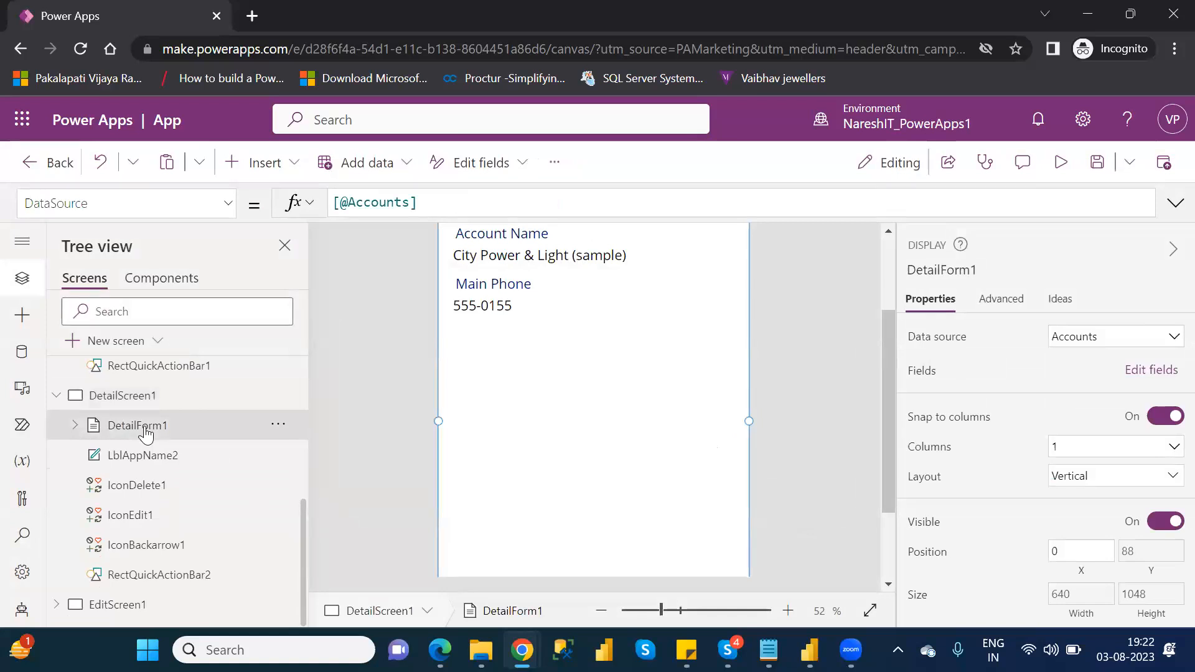
click(883, 267)
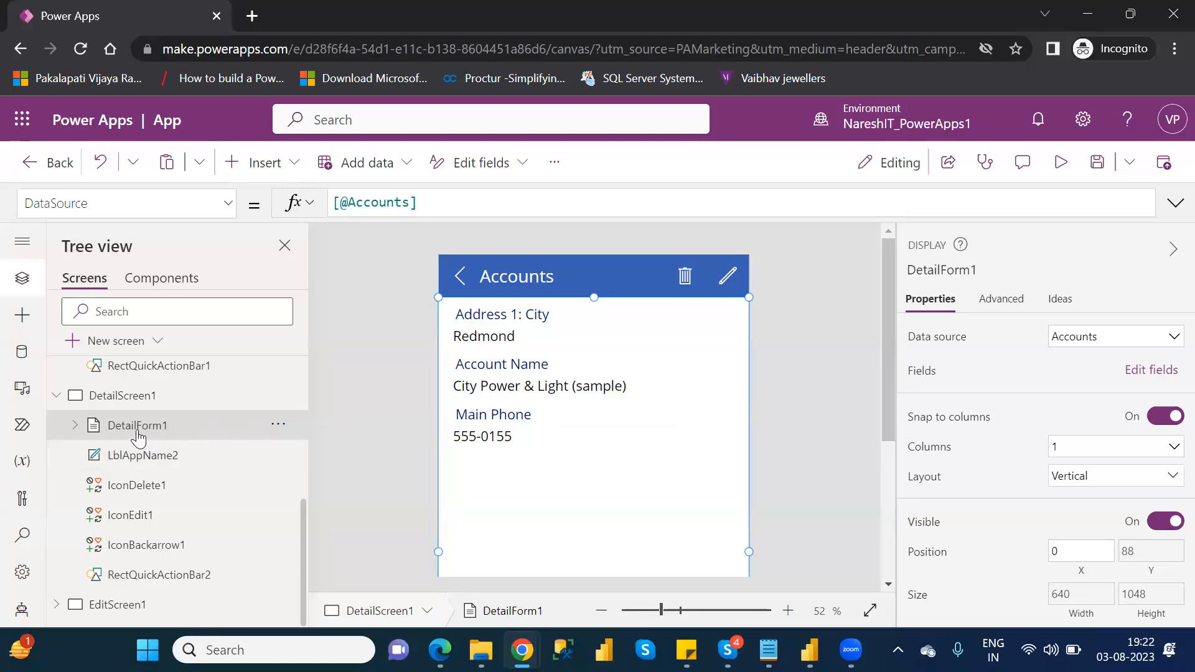
Add the Account, Category, Business Type, and Classification fields to DetailForm1
click(1135, 376)
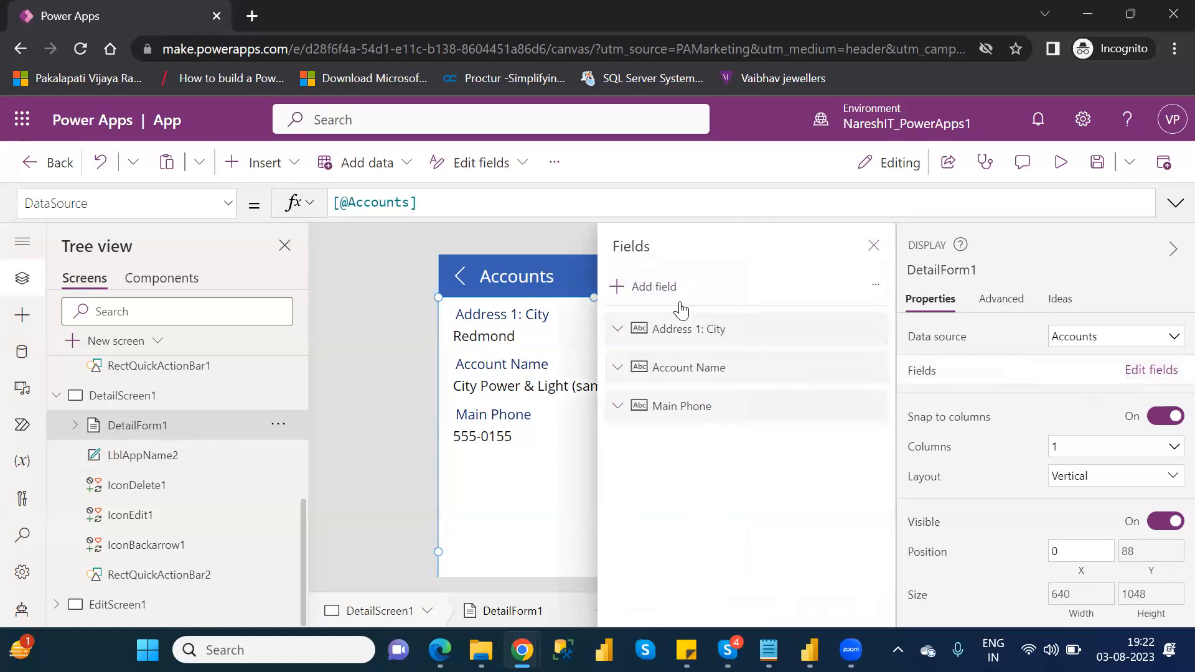
click(639, 288)
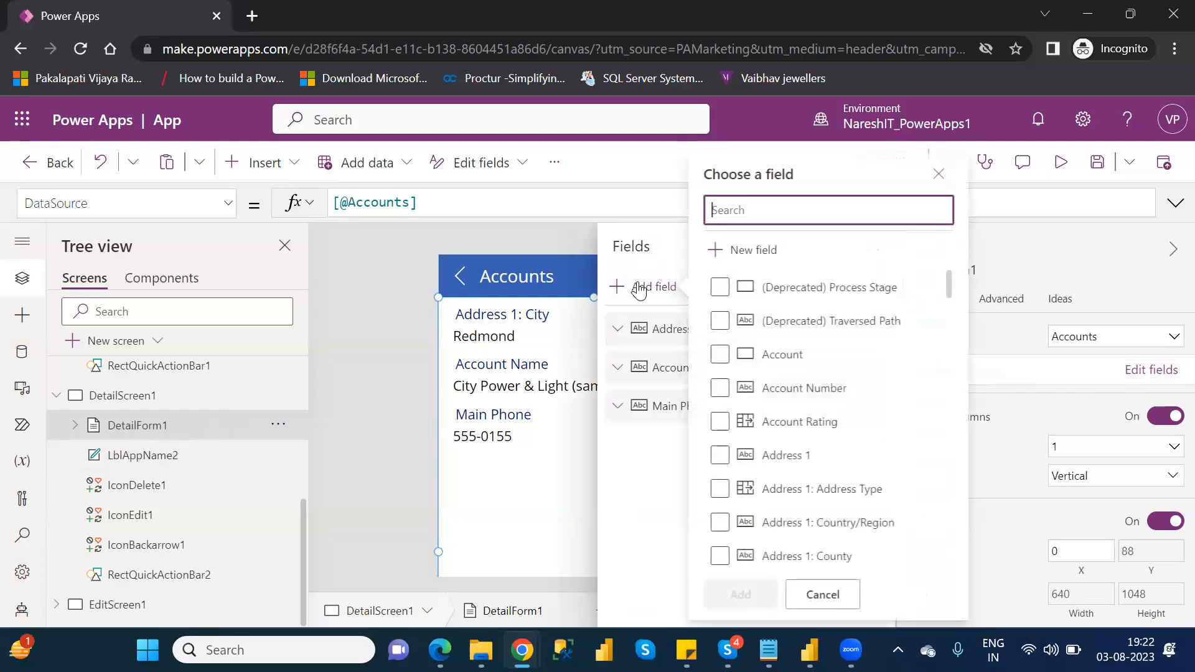
click(723, 356)
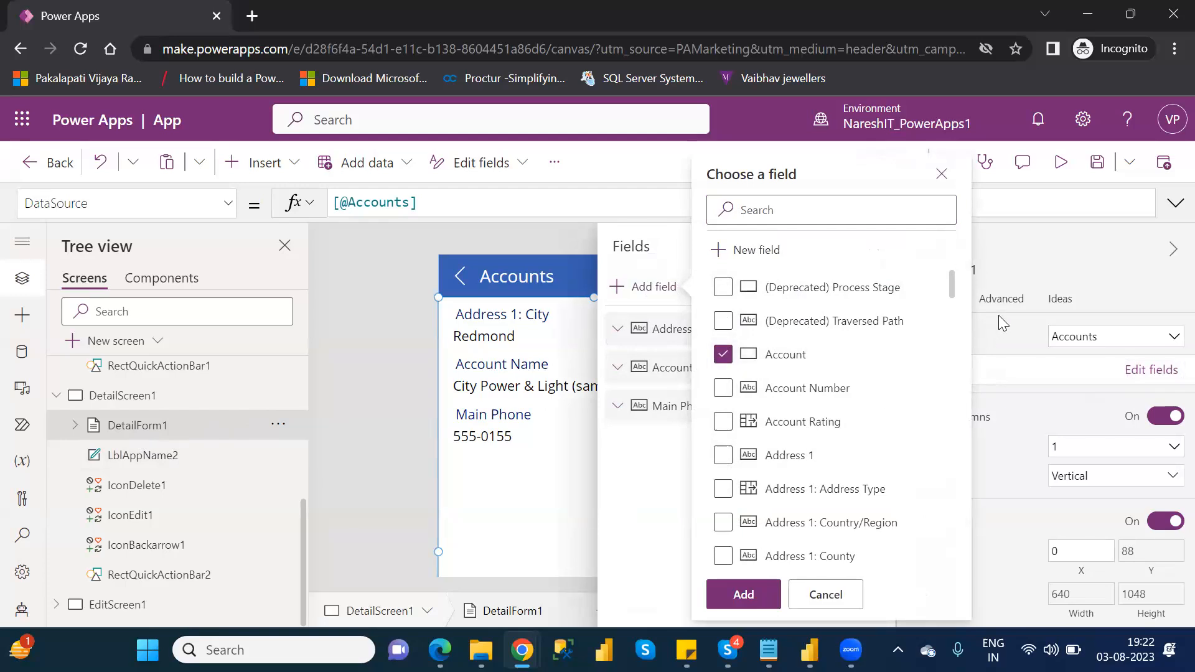
drag(953, 290, 964, 394)
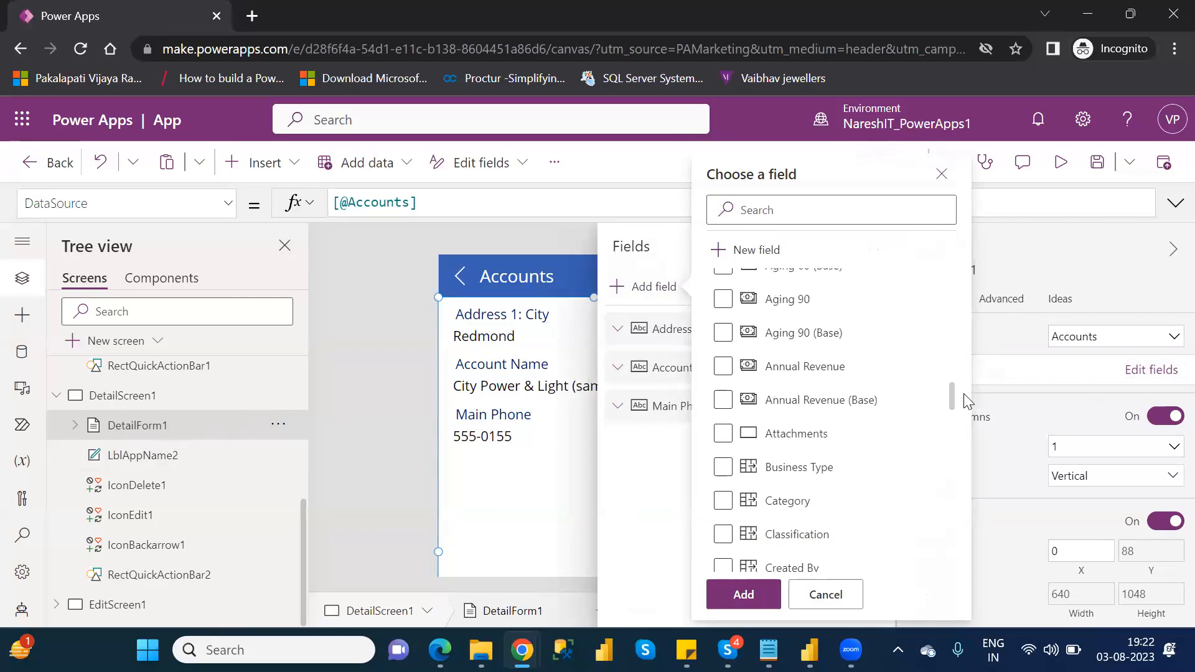
click(723, 501)
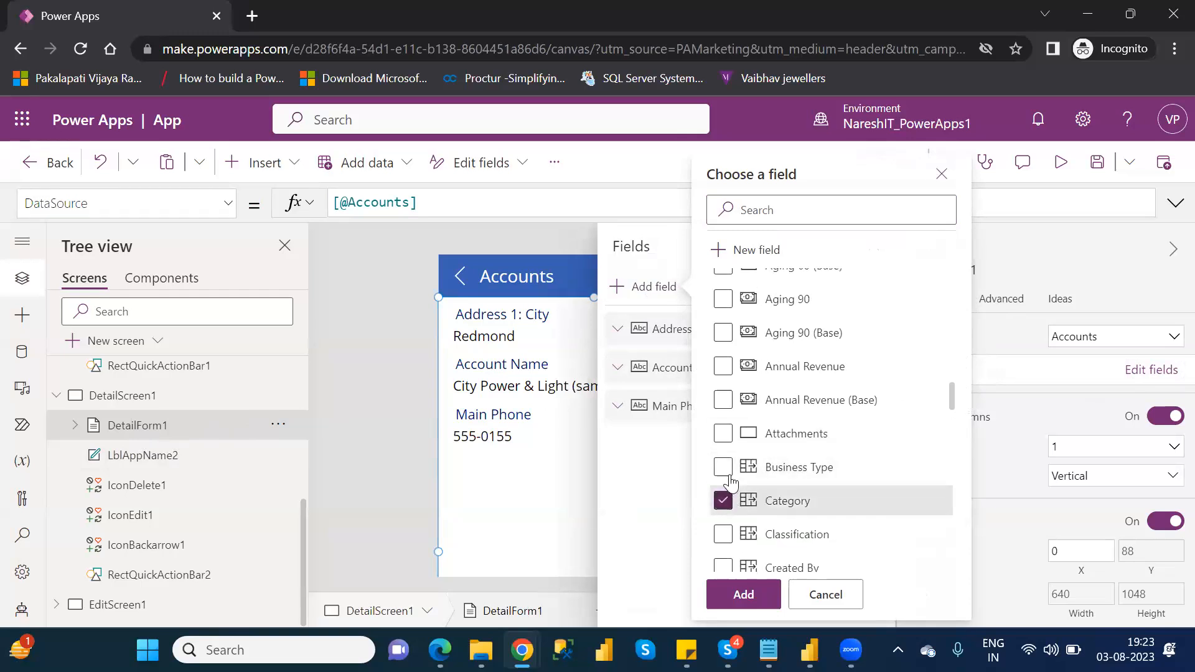
click(724, 467)
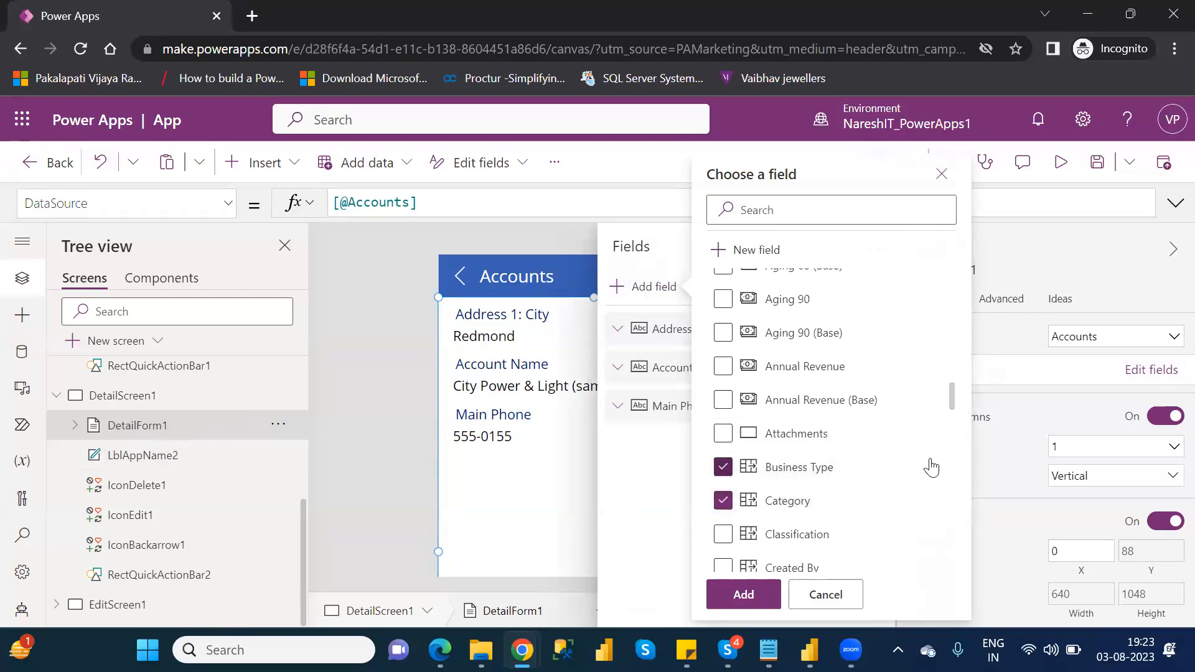
click(722, 535)
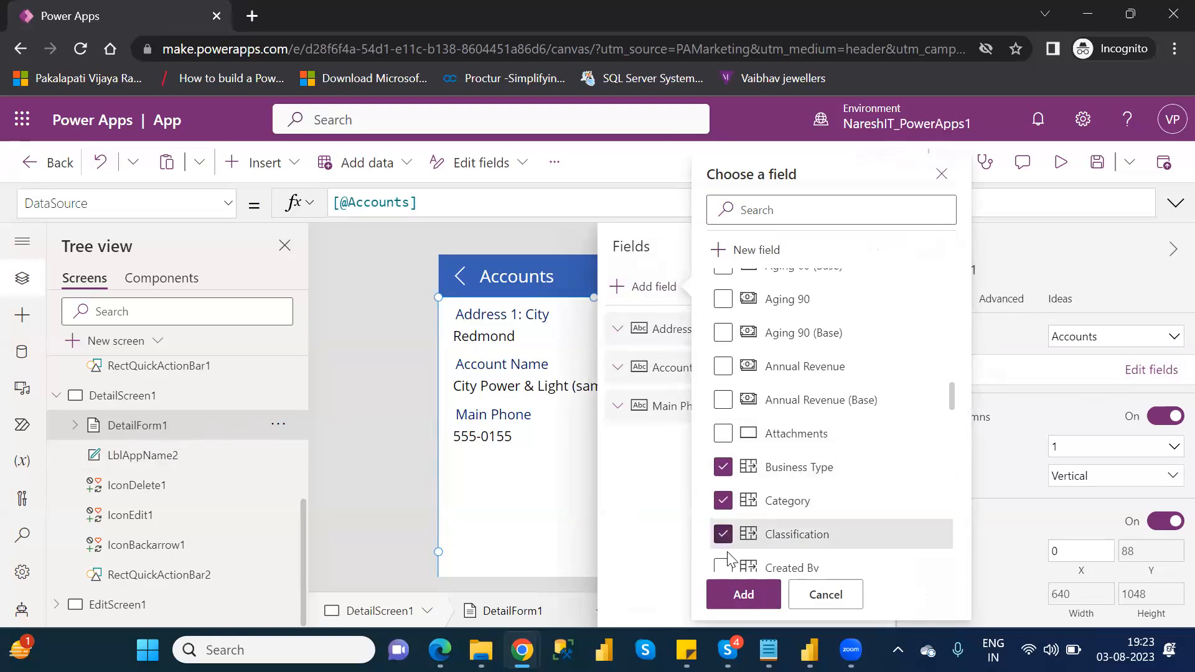
click(748, 599)
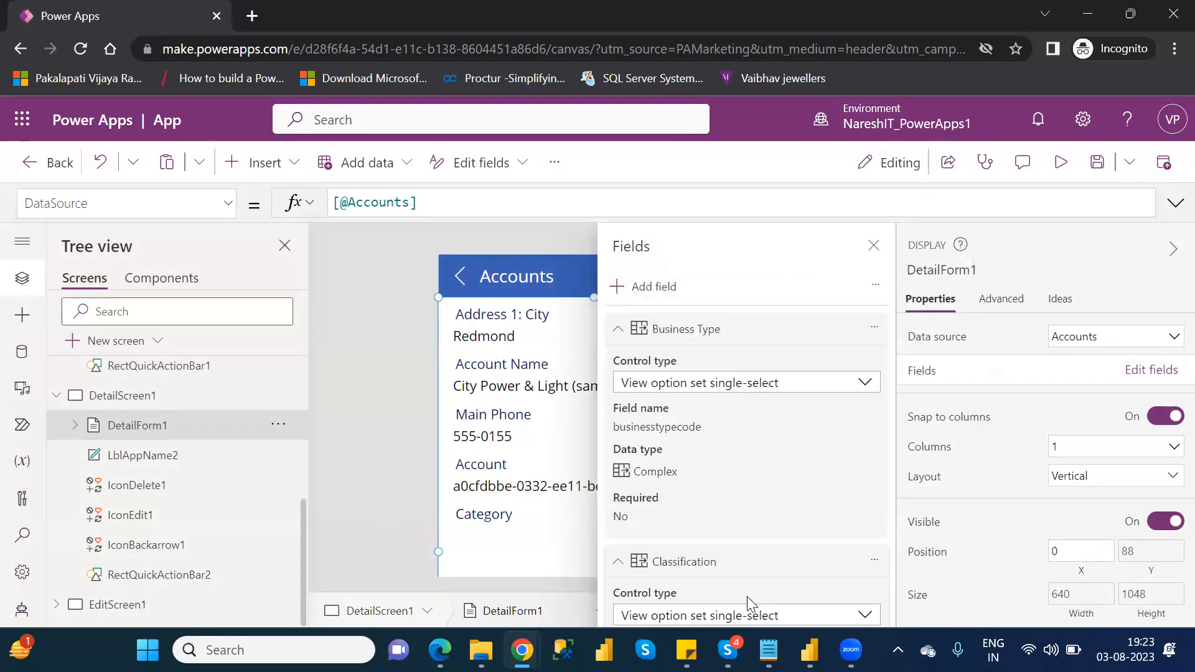
Collapse the expanded field details of DetailForm1, close its field list, and review the fields on the form
scroll(703, 370, up, 5)
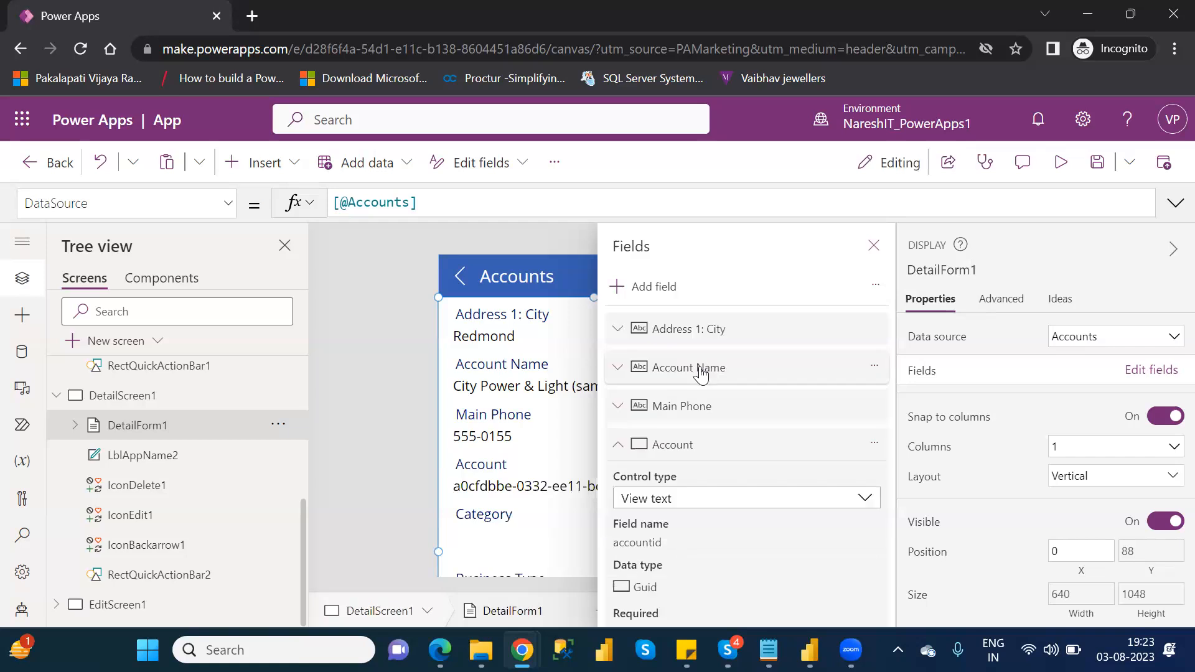
click(620, 447)
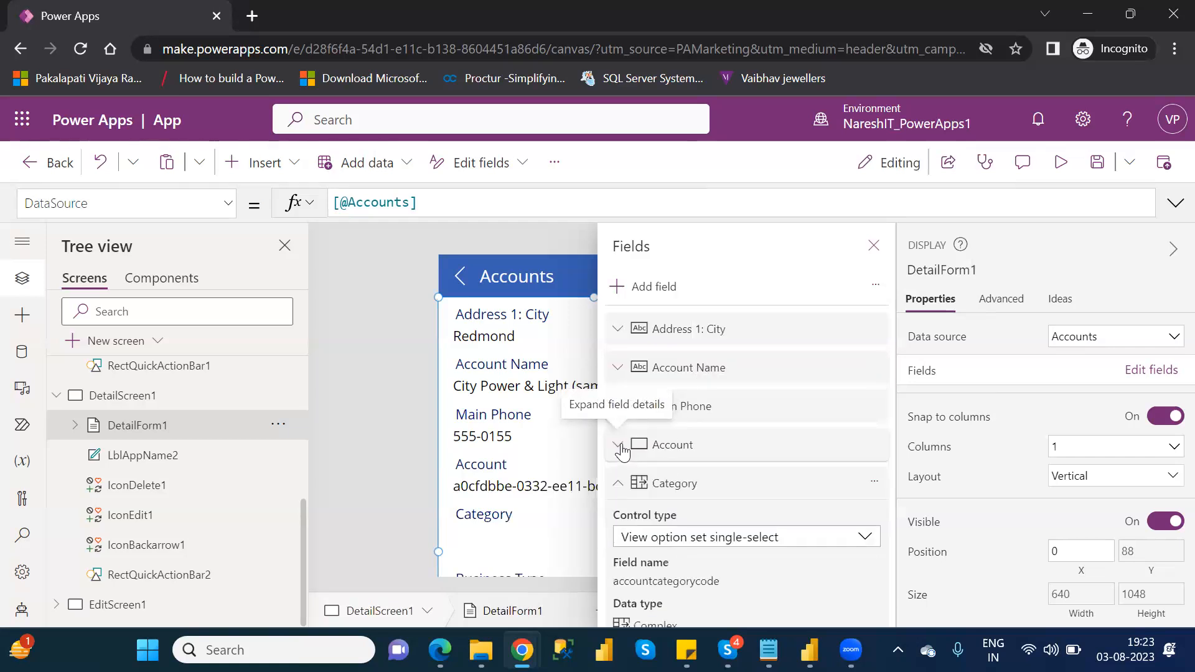
click(623, 490)
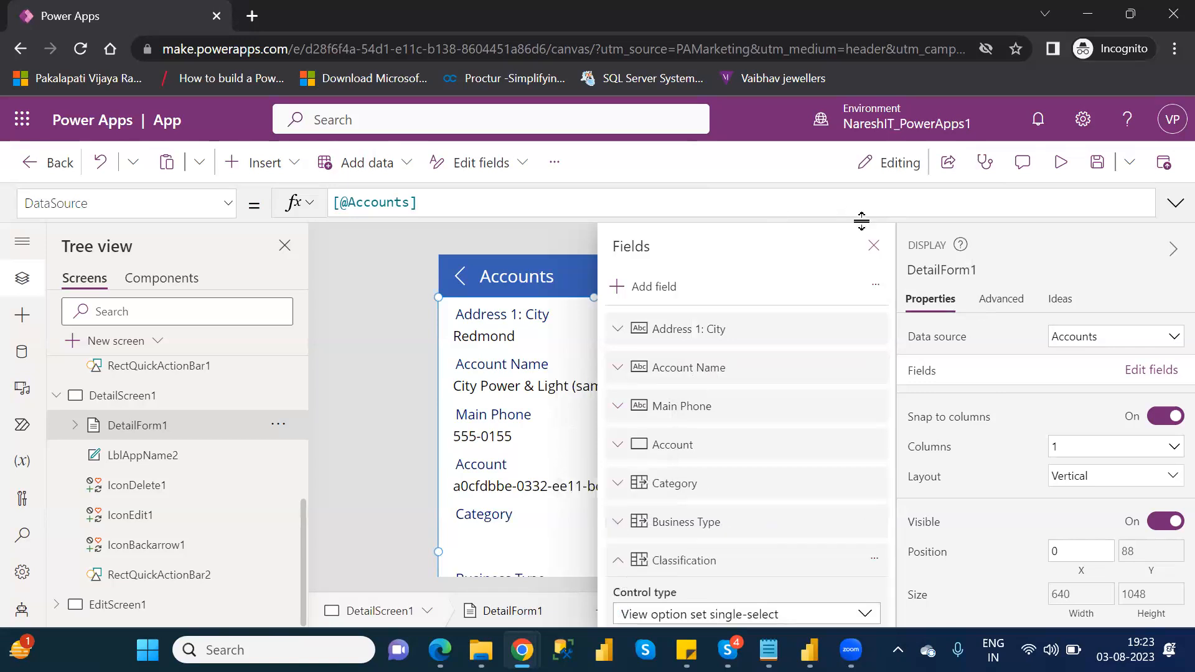
click(873, 249)
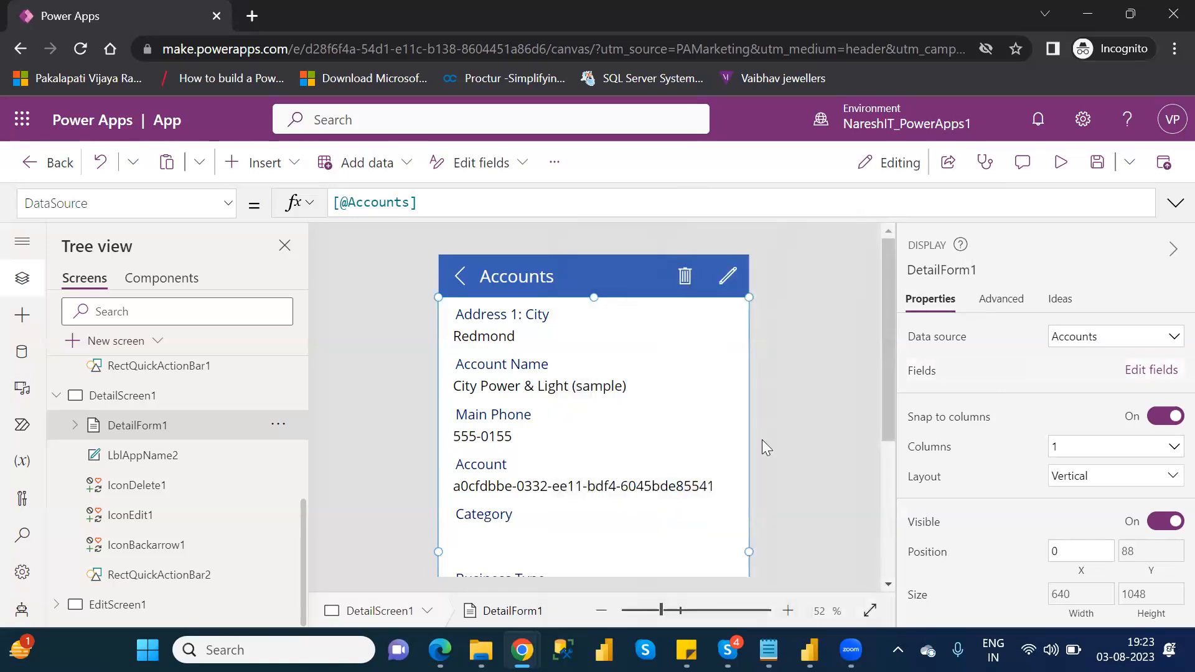
scroll(891, 419, down, 3)
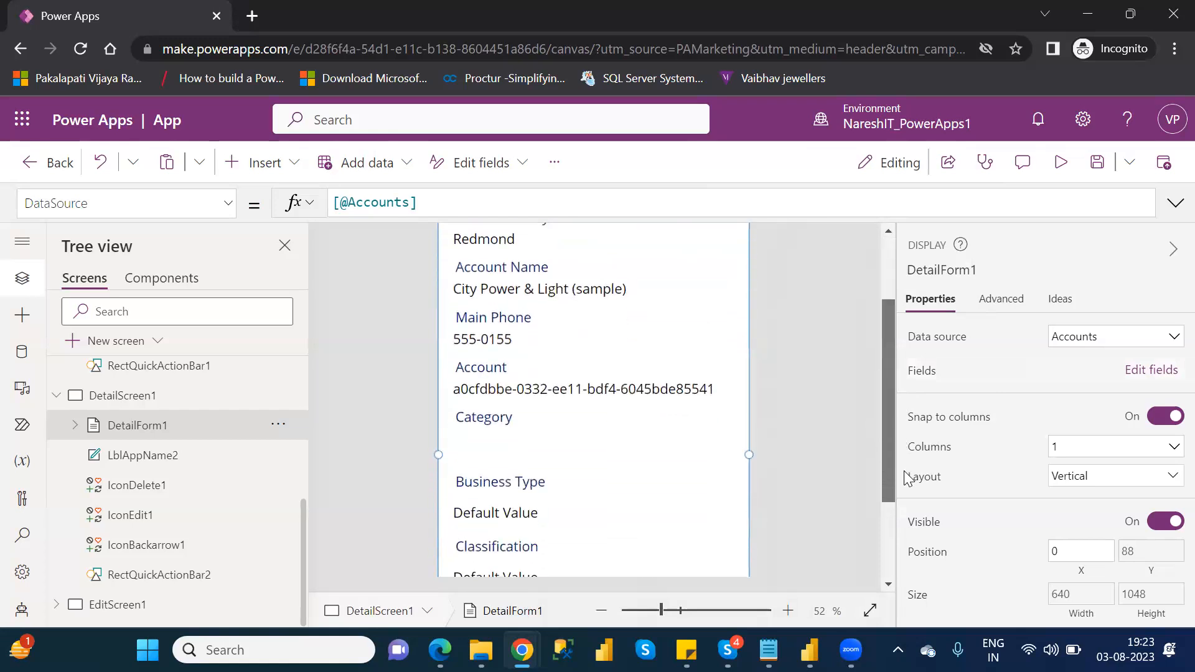
scroll(912, 460, up, 1)
scroll(915, 449, up, 2)
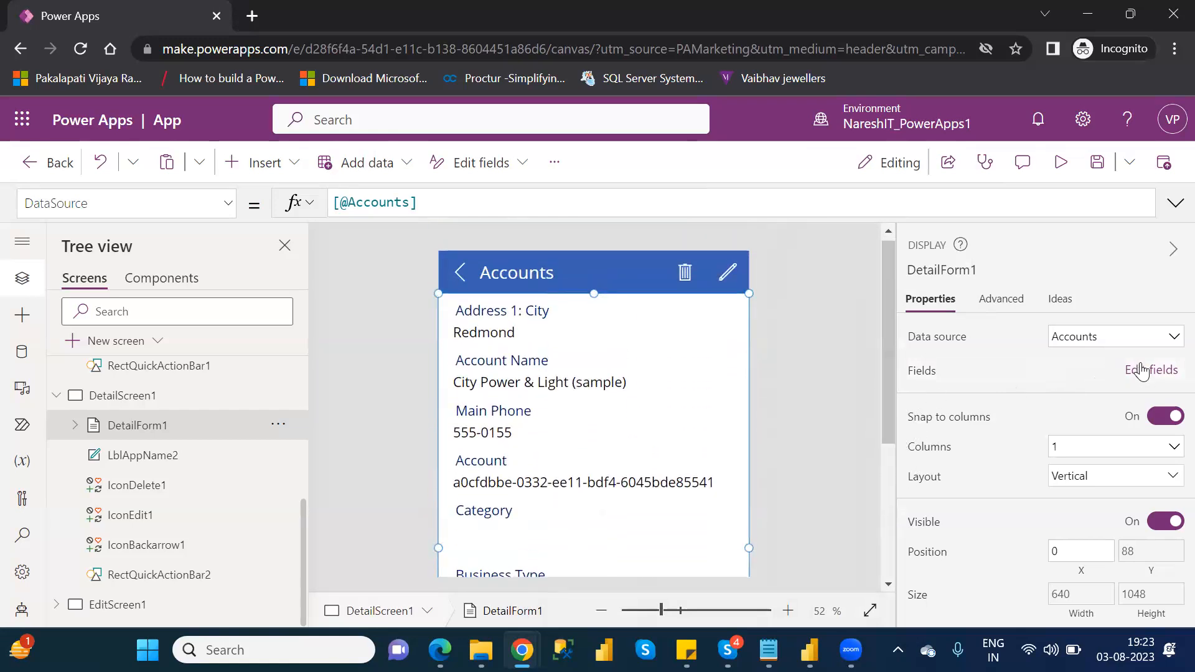
Reorder the DetailForm1 fields so they start with Account Name, Account, Main Phone, and Address 1: City, then close the field list
click(1142, 372)
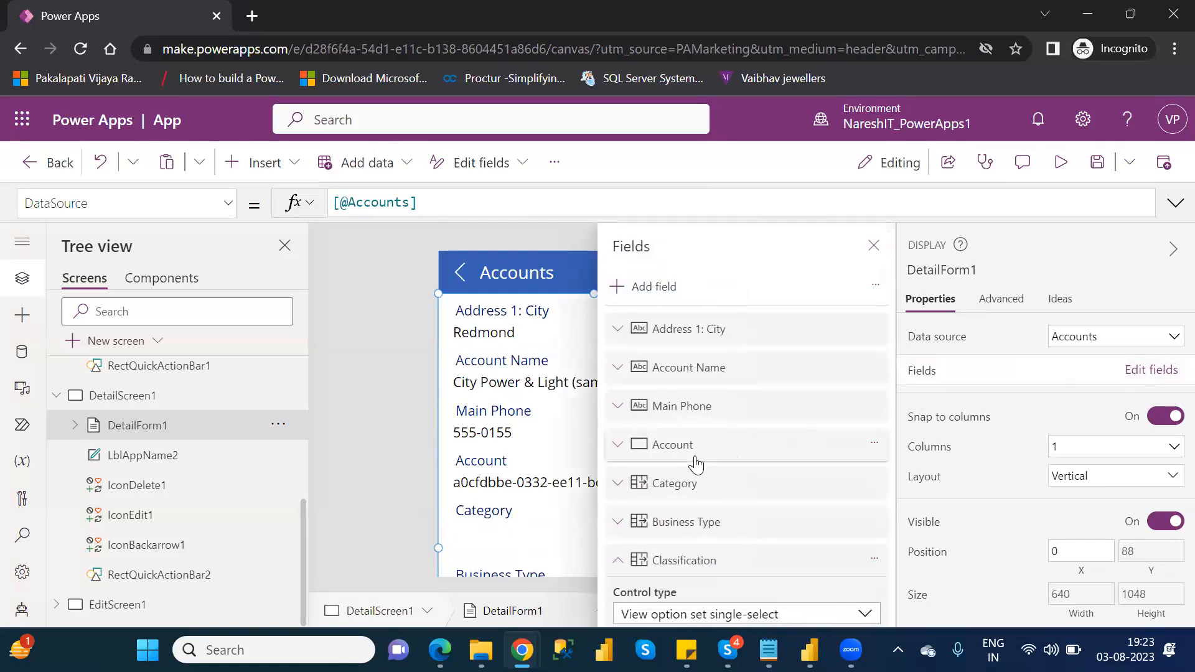
drag(696, 463, 697, 331)
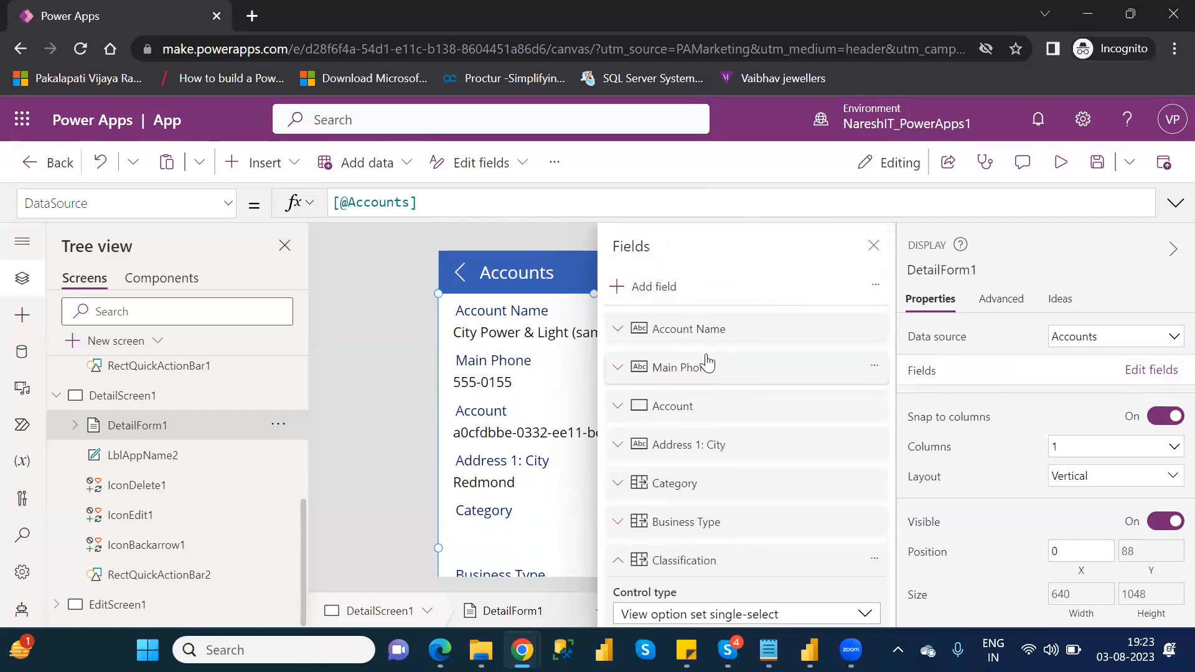
drag(711, 374, 710, 425)
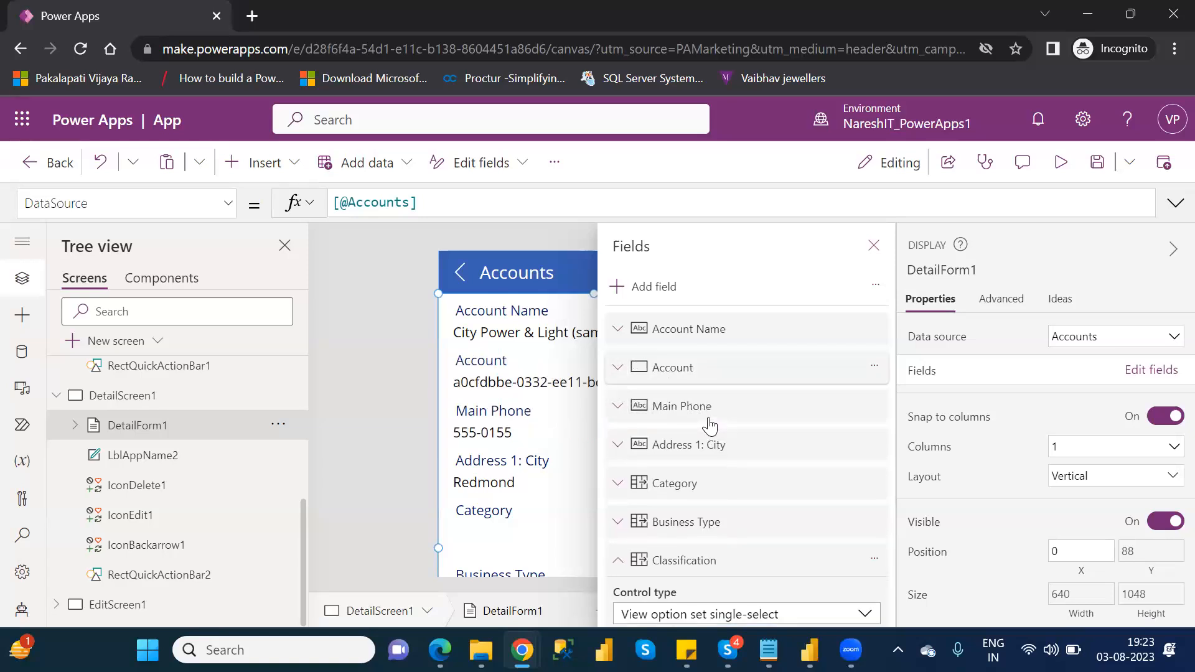
click(874, 246)
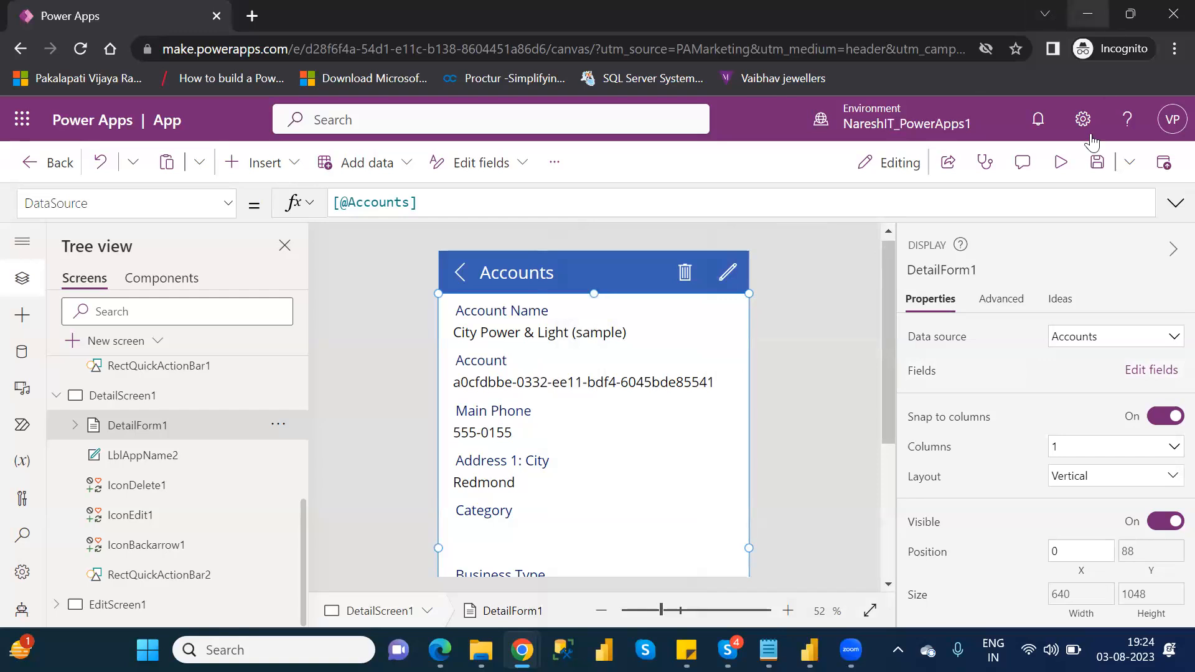
Preview the app, open the City Power & Light (sample) record for editing, cancel the edit, and return to the editor
click(1071, 166)
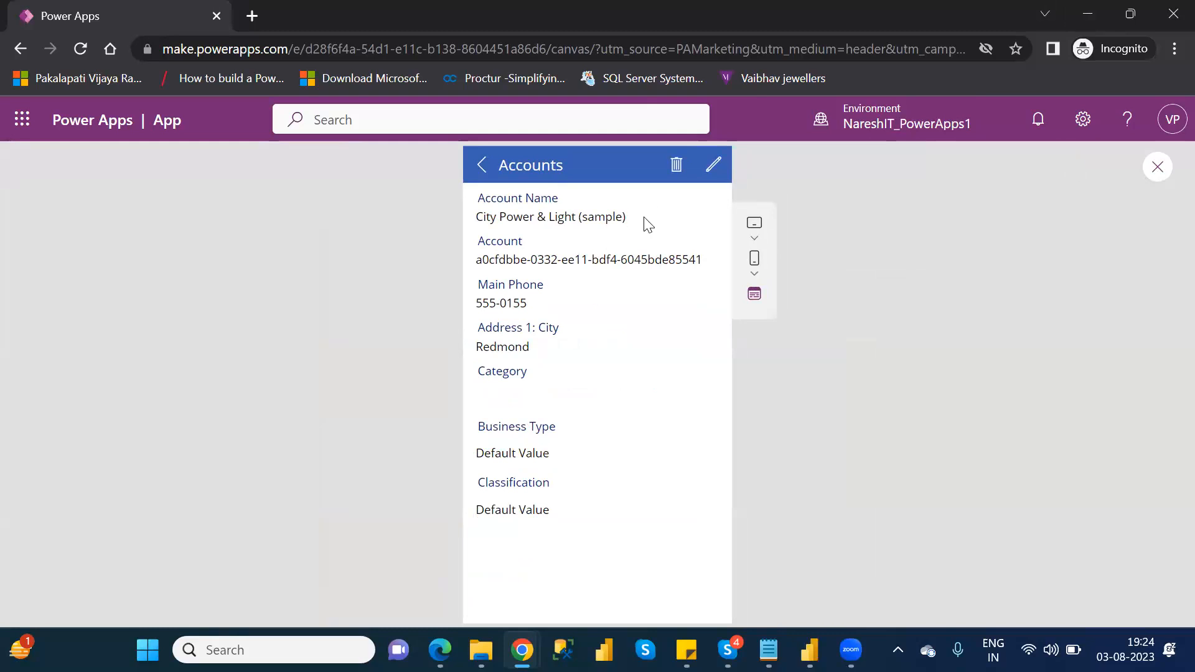
click(713, 165)
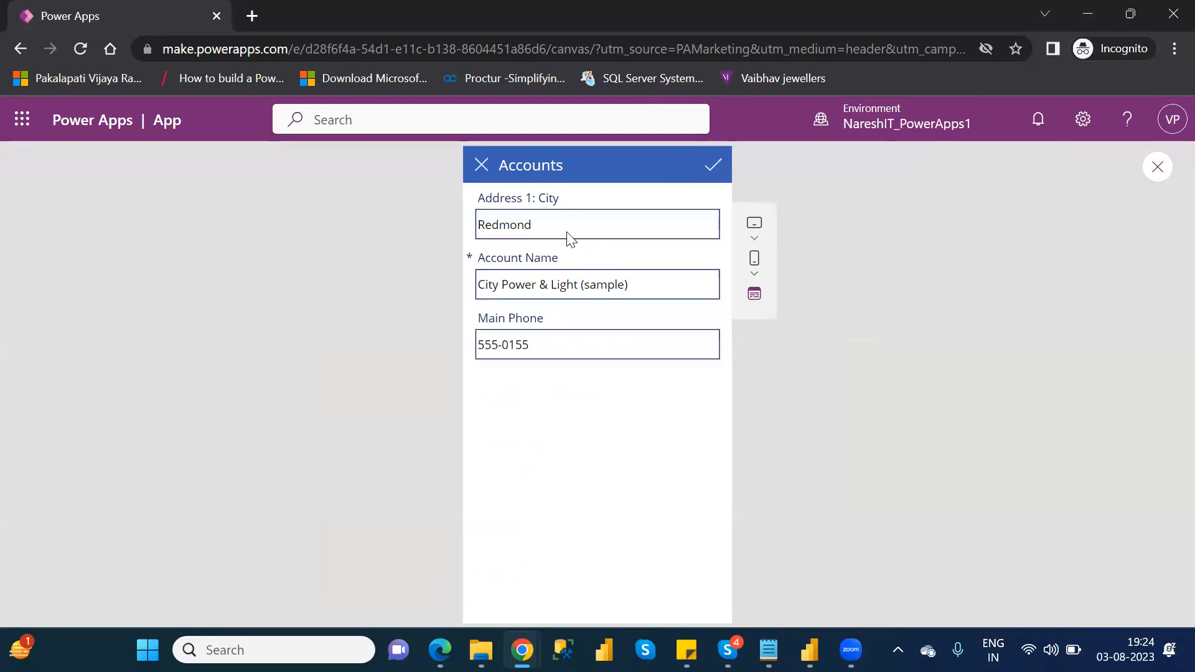
click(482, 167)
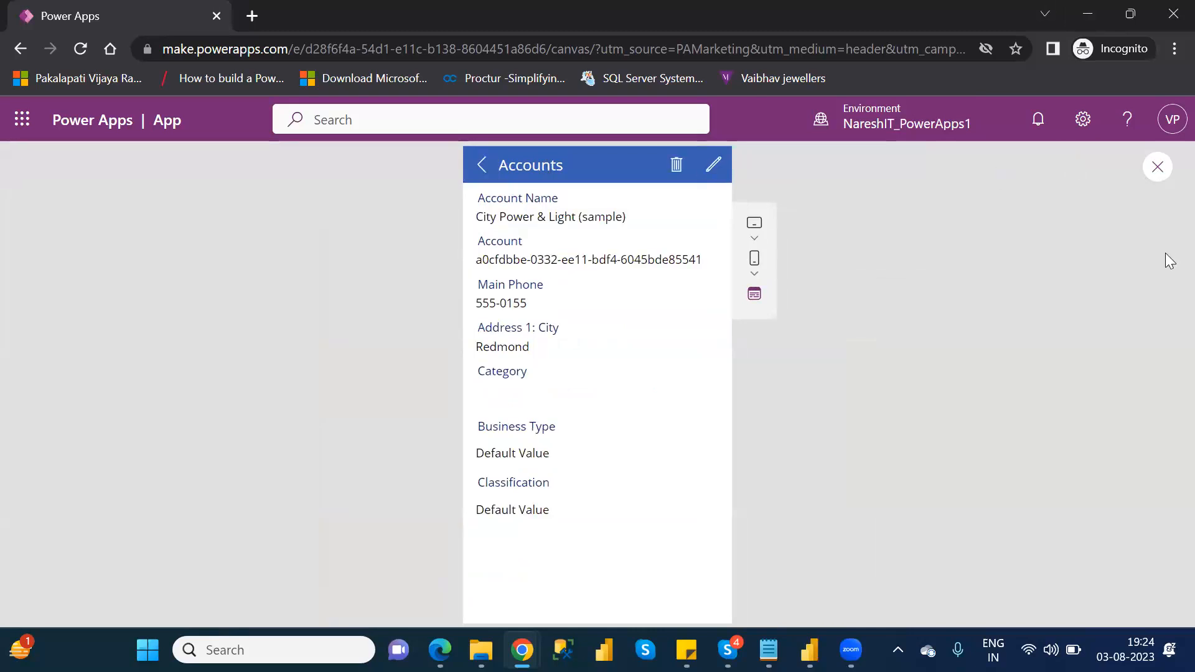
click(1159, 167)
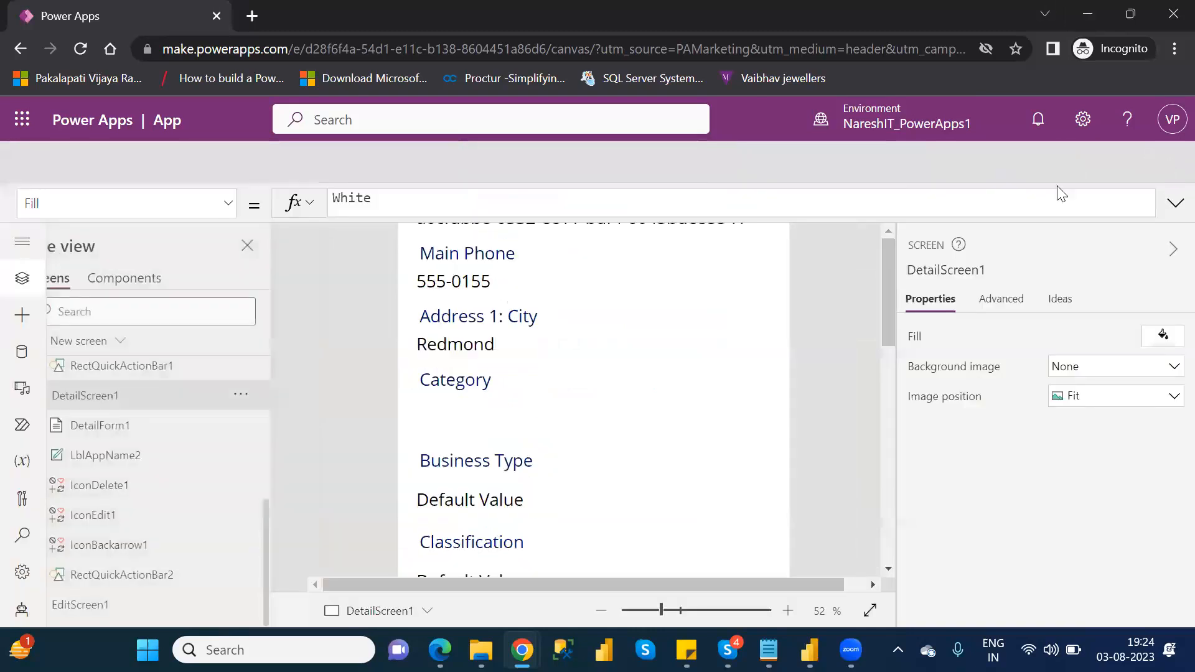
click(788, 453)
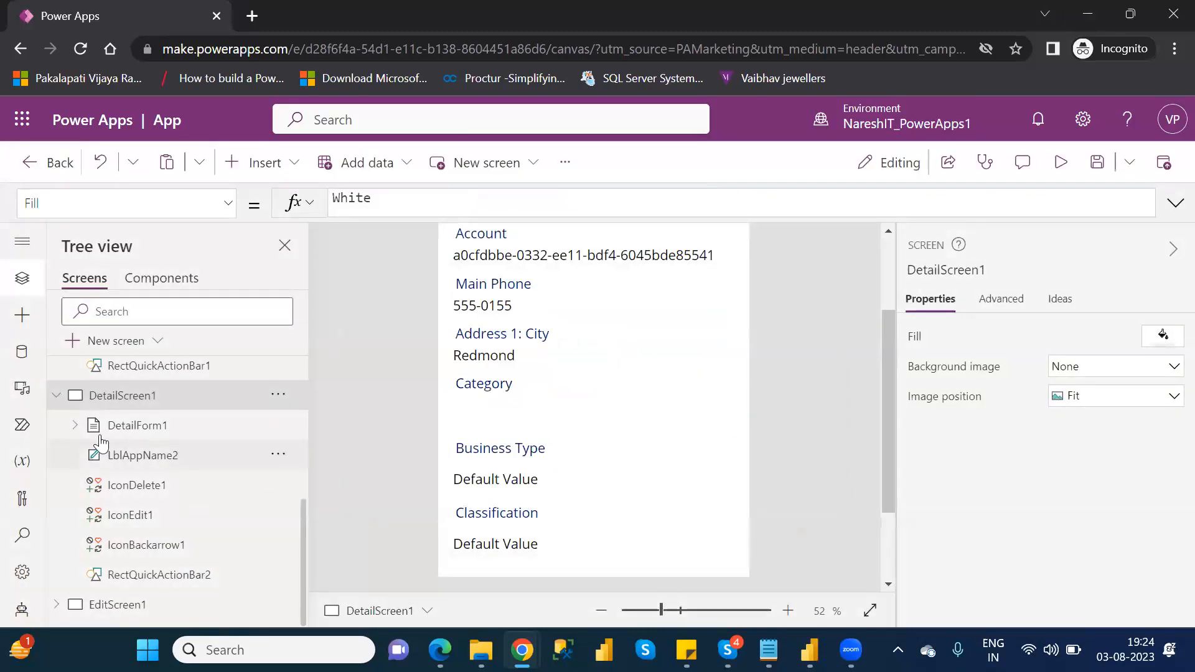
Expand EditScreen1 in the screen tree and select its EditForm1 form
click(74, 427)
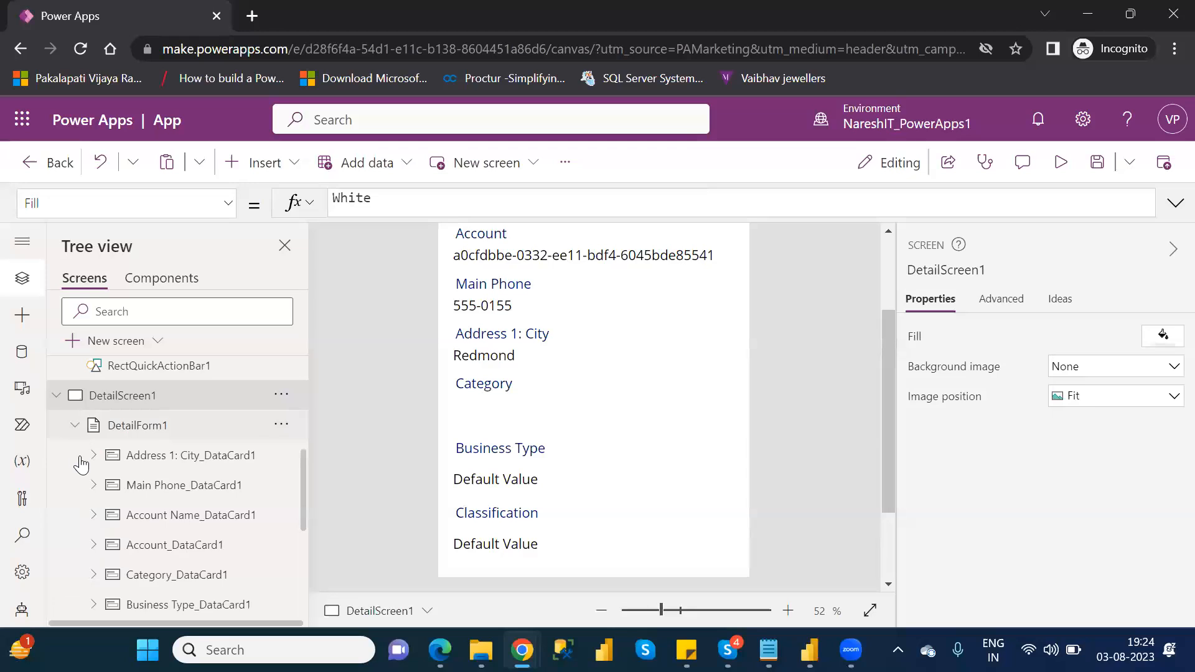
click(74, 427)
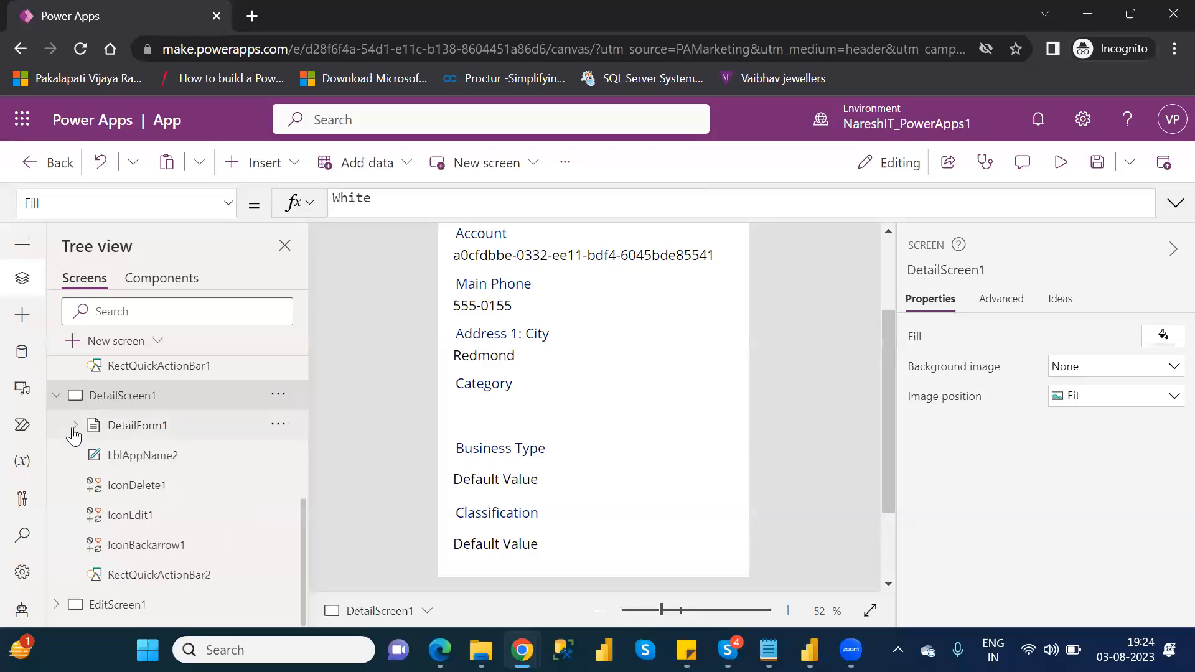
click(54, 606)
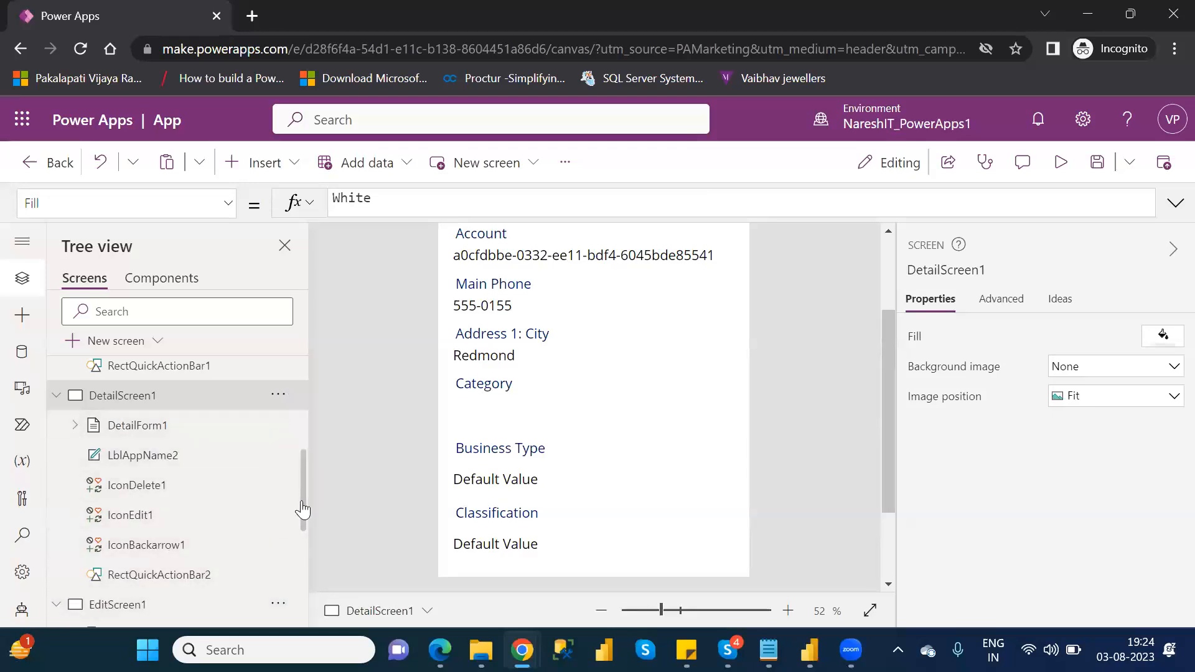
scroll(303, 510, up, 2)
scroll(301, 558, down, 3)
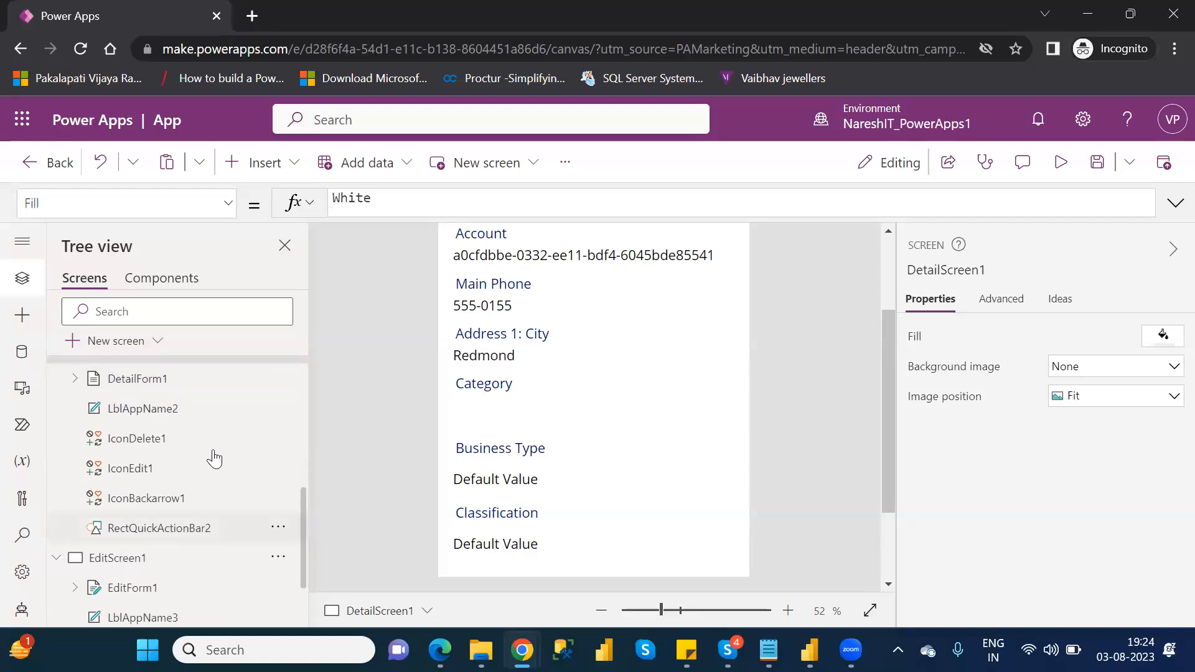
click(145, 381)
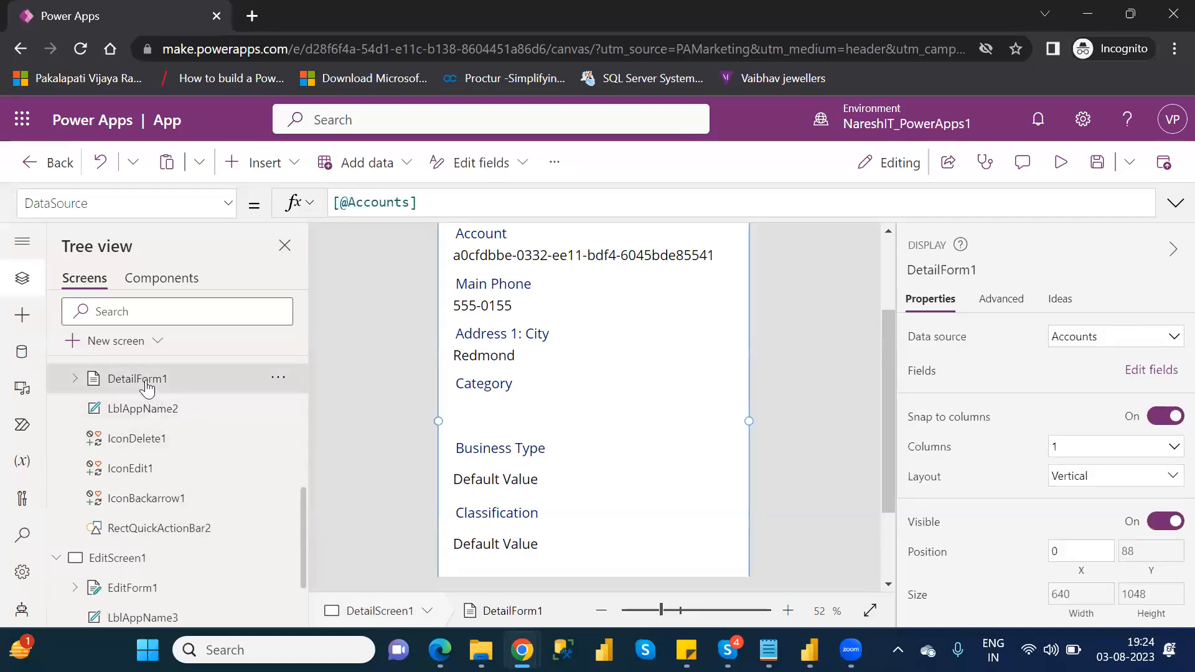
click(125, 560)
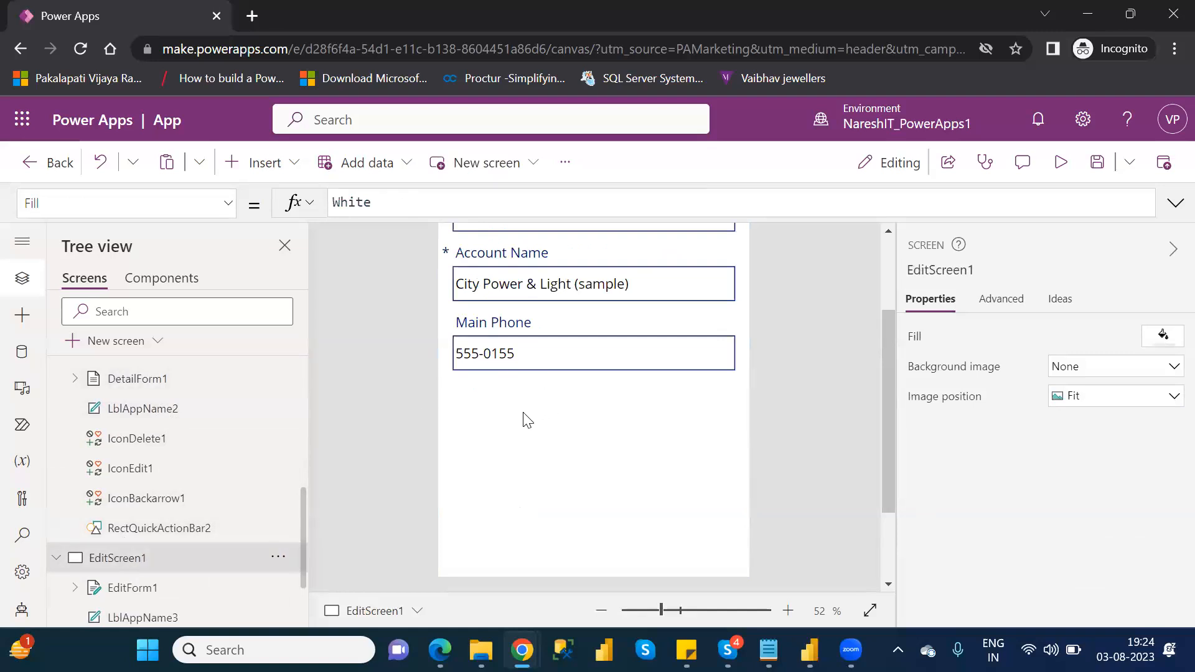
click(144, 591)
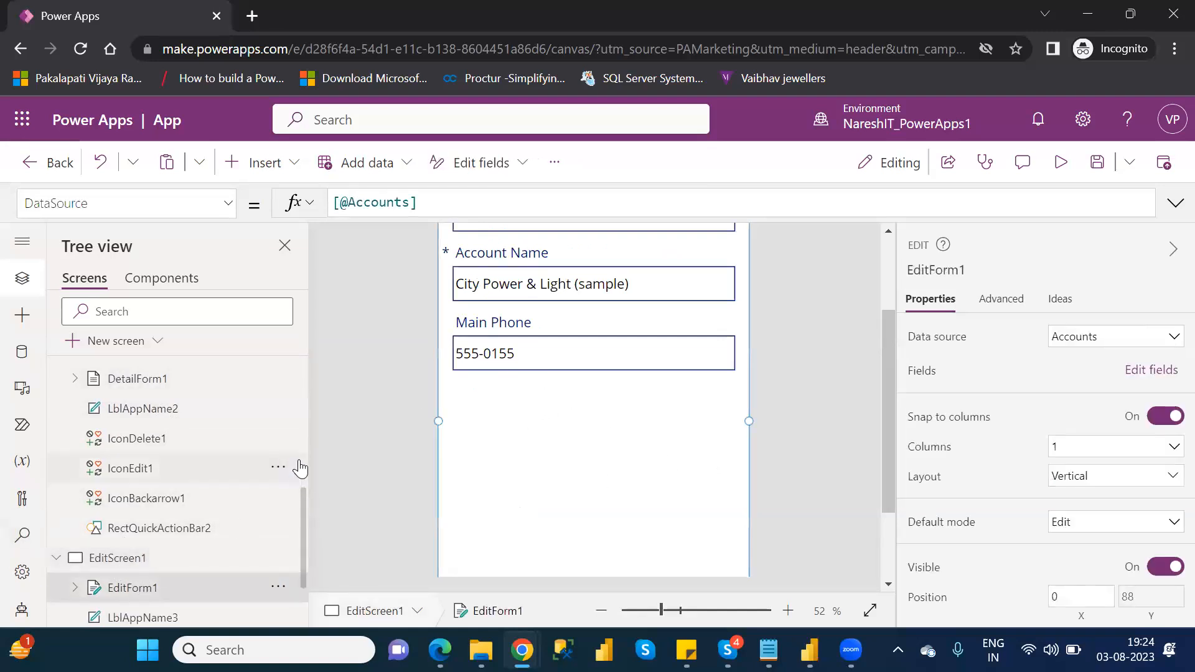
Collapse BrowseScreen1 and DetailScreen1 in the screen tree, keeping EditForm1 selected
scroll(303, 462, up, 3)
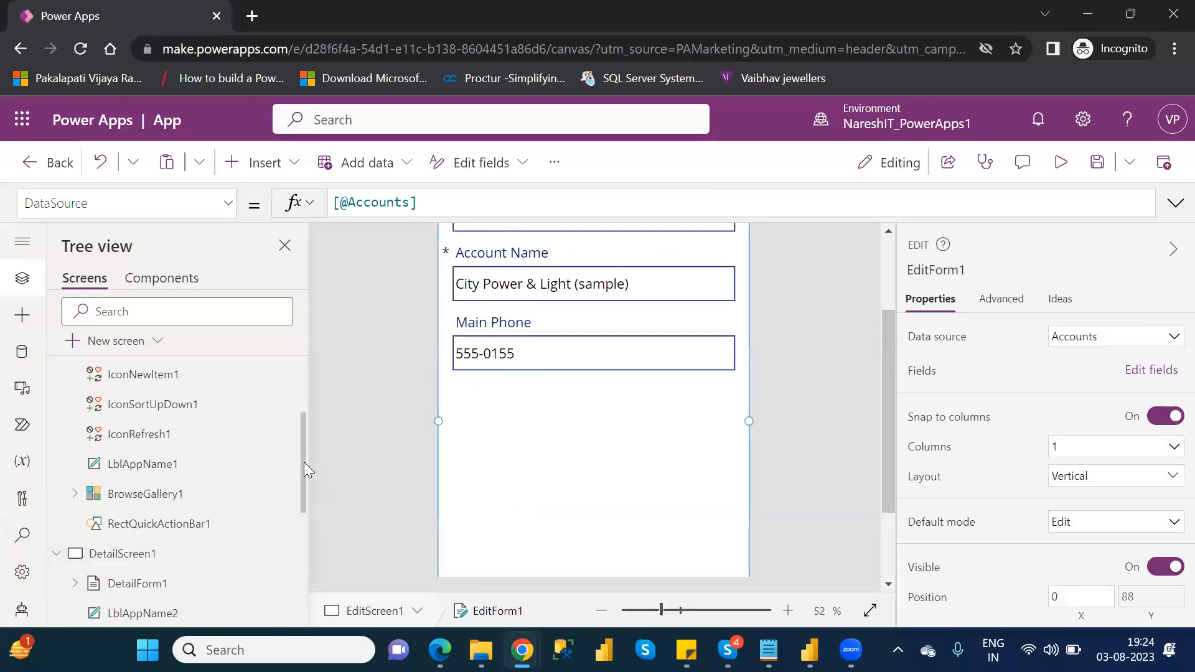
scroll(303, 389, up, 2)
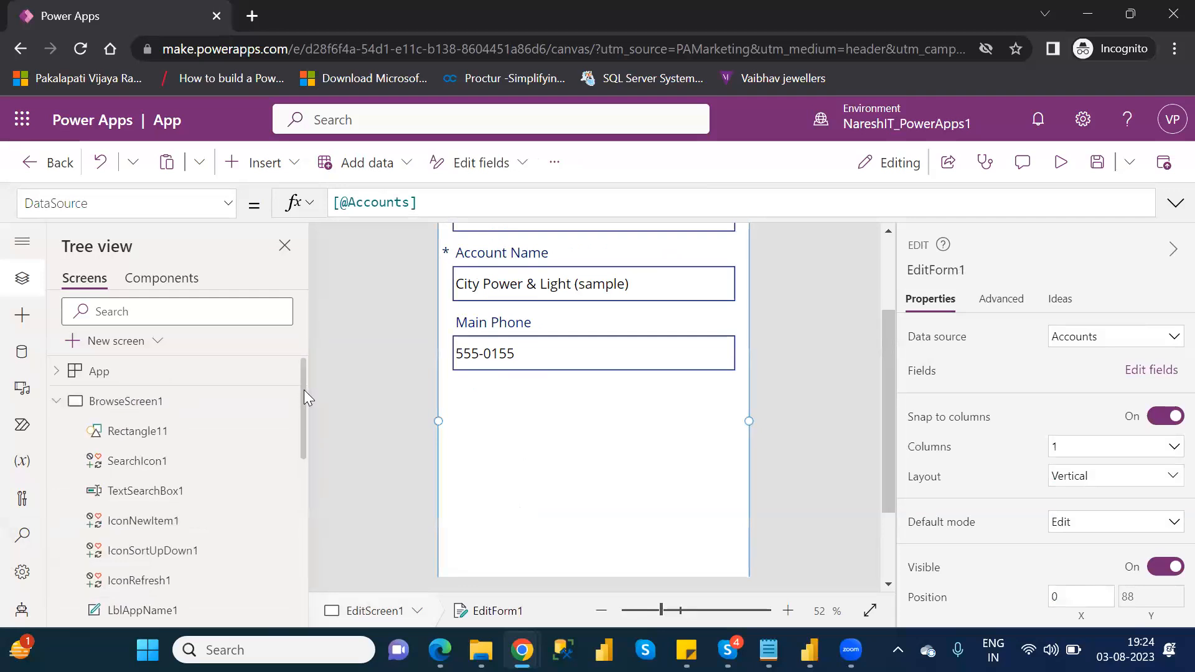
click(56, 403)
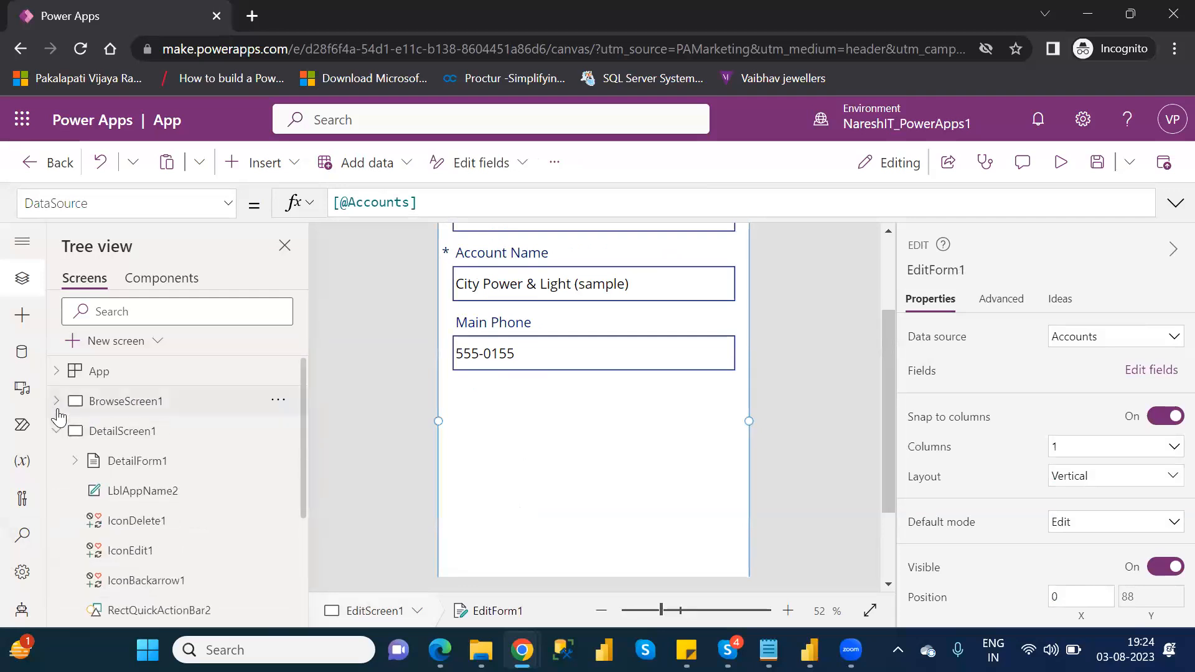
click(56, 430)
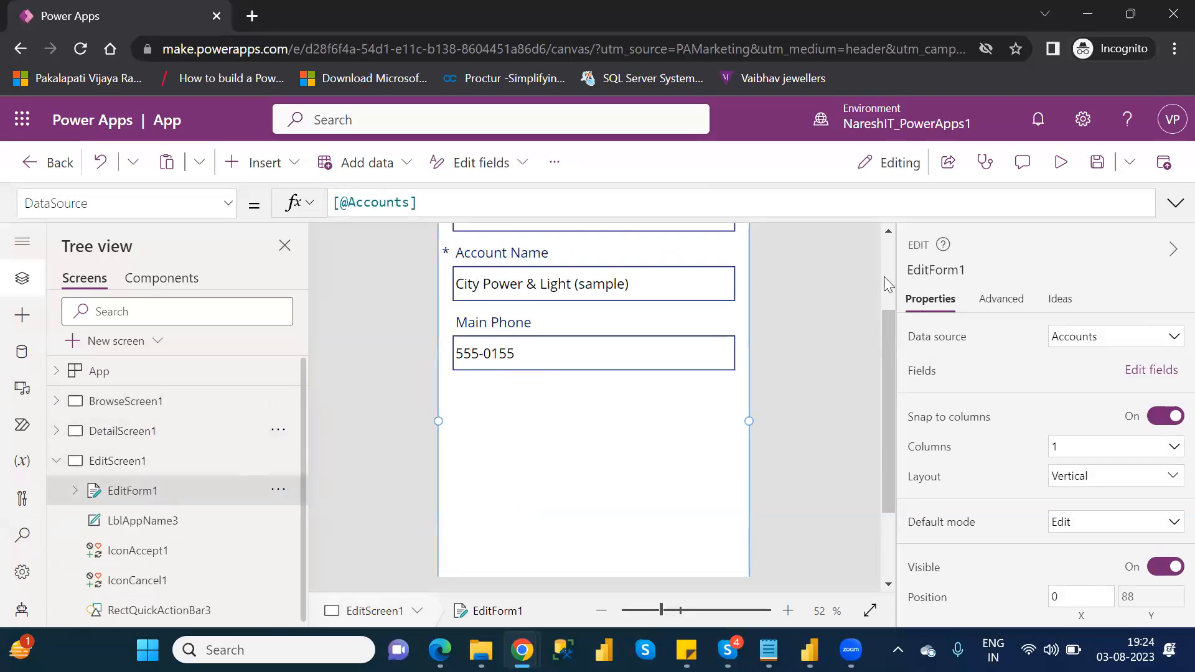
scroll(884, 276, up, 3)
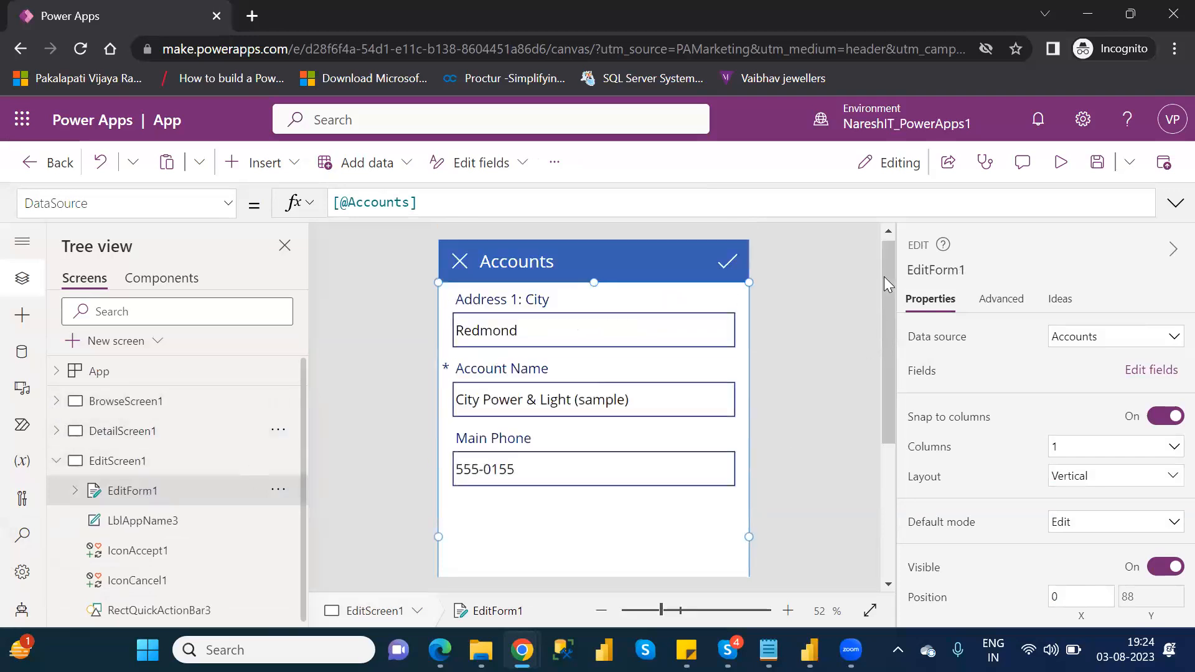
Add the Account field to EditForm1
click(1152, 371)
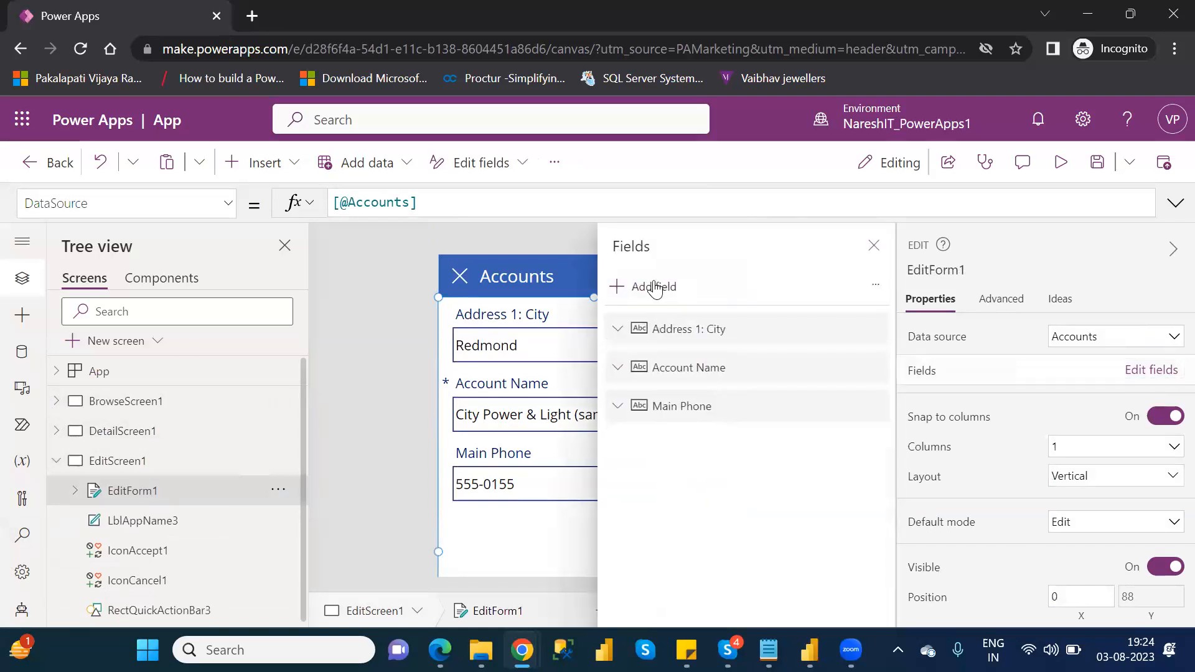
click(654, 288)
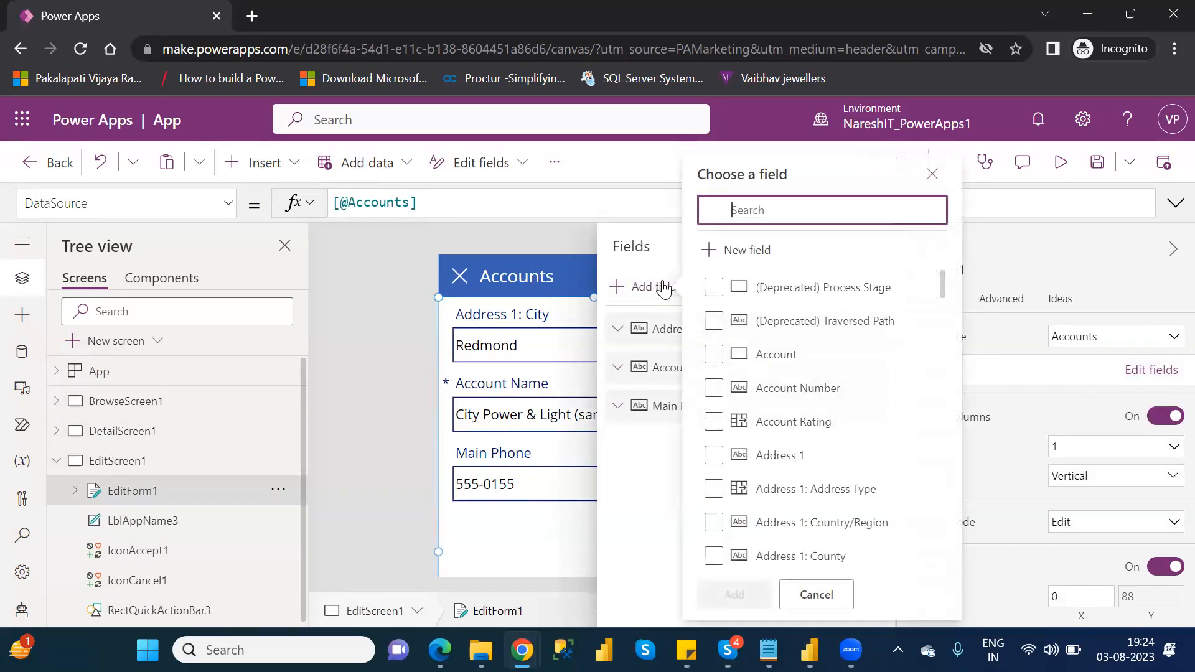
click(731, 358)
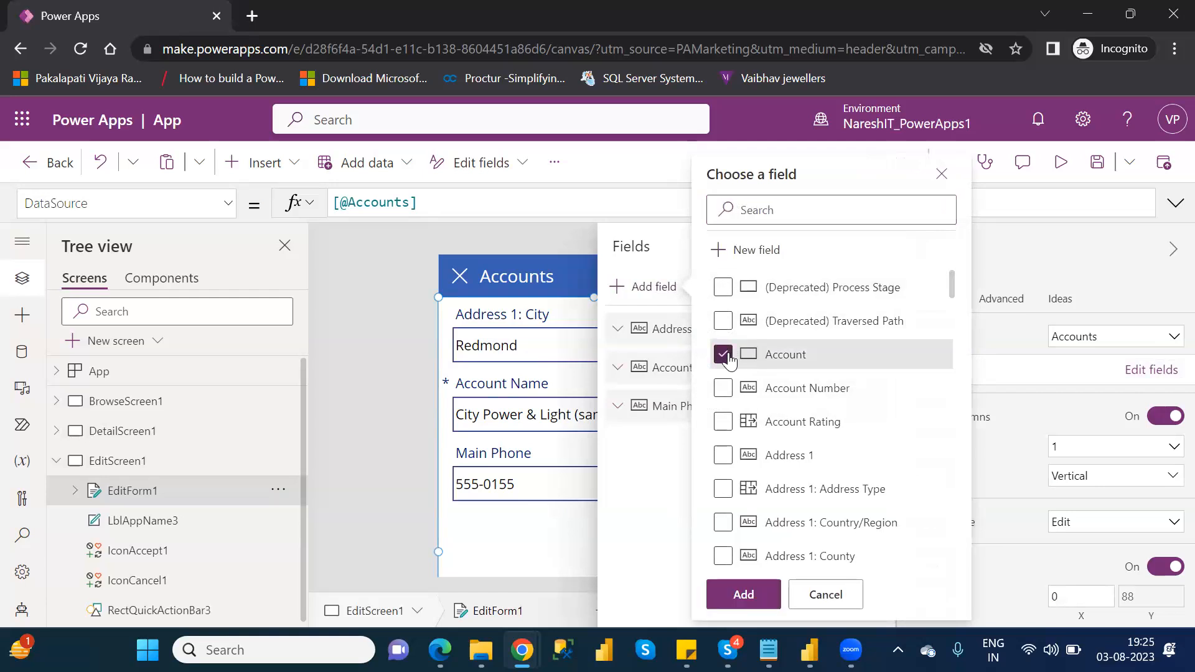
click(745, 595)
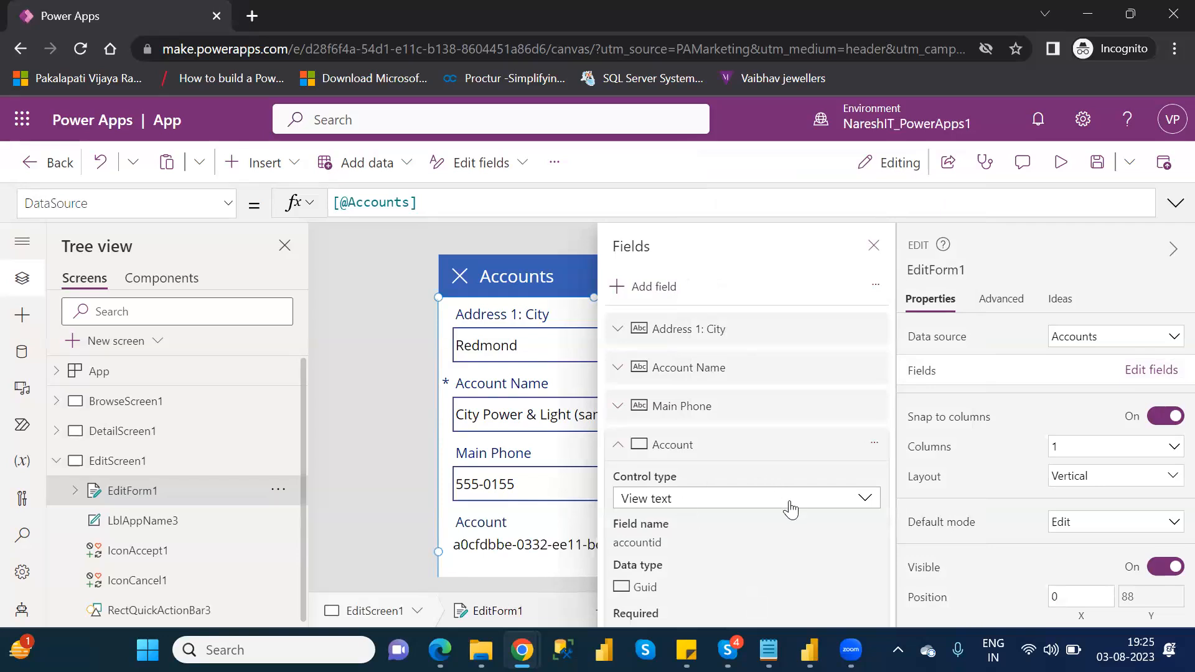
Examine the control types available for EditForm1's Account field, then collapse the field's details
click(666, 502)
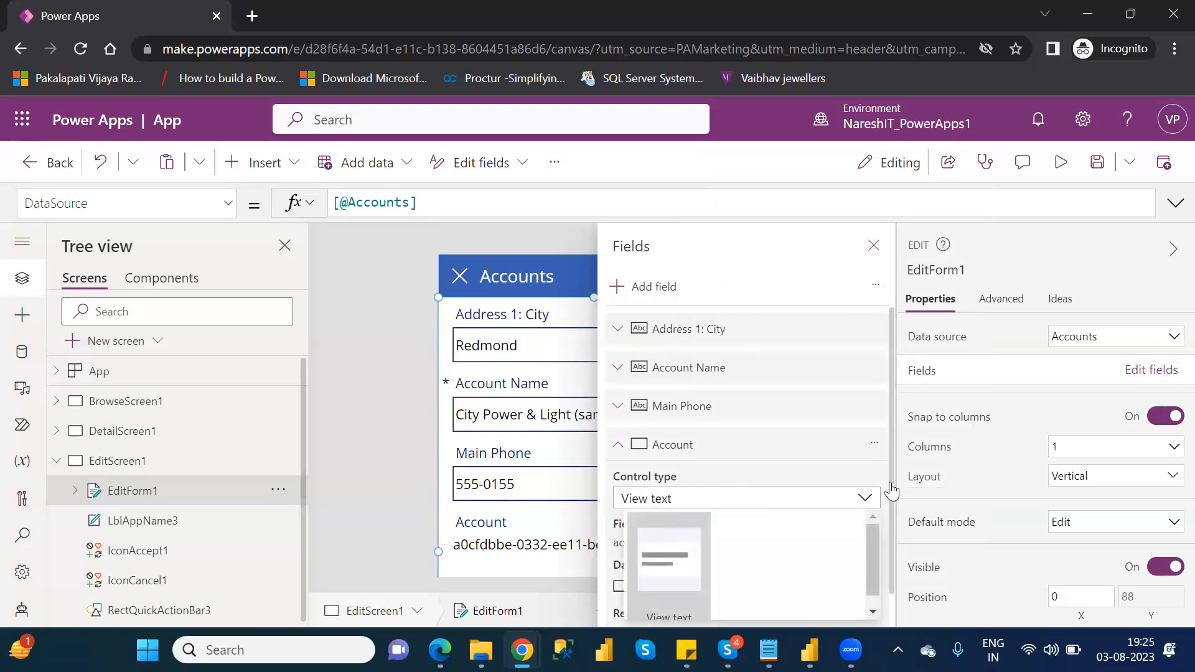
drag(891, 487, 900, 545)
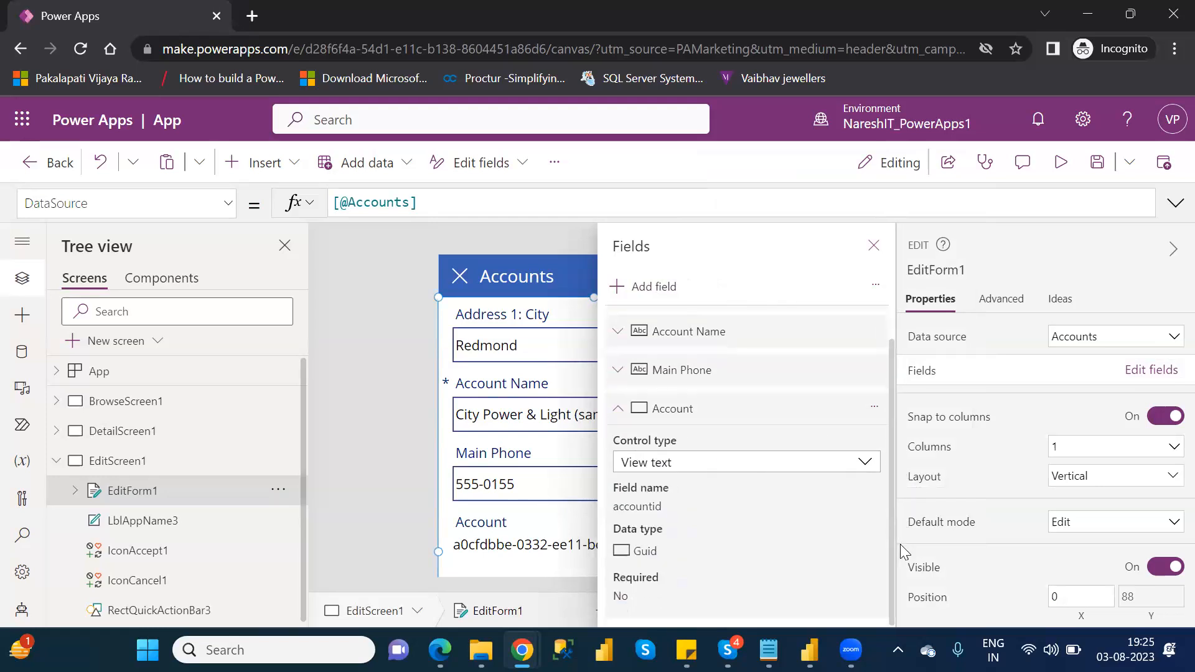
click(865, 473)
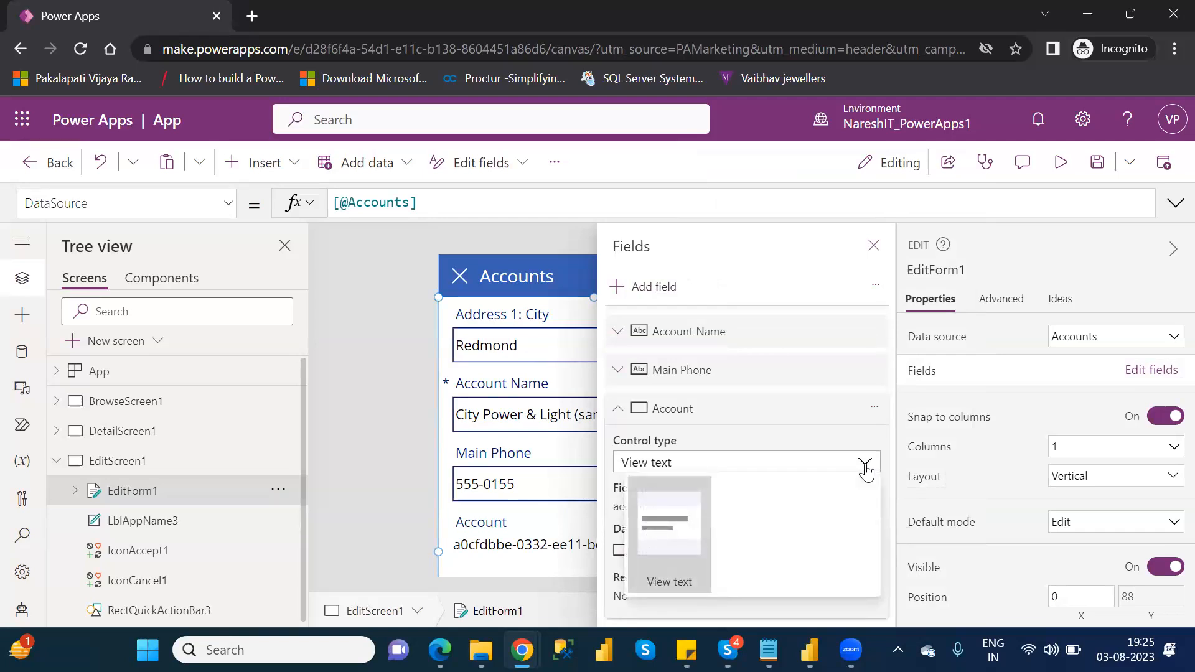
click(727, 411)
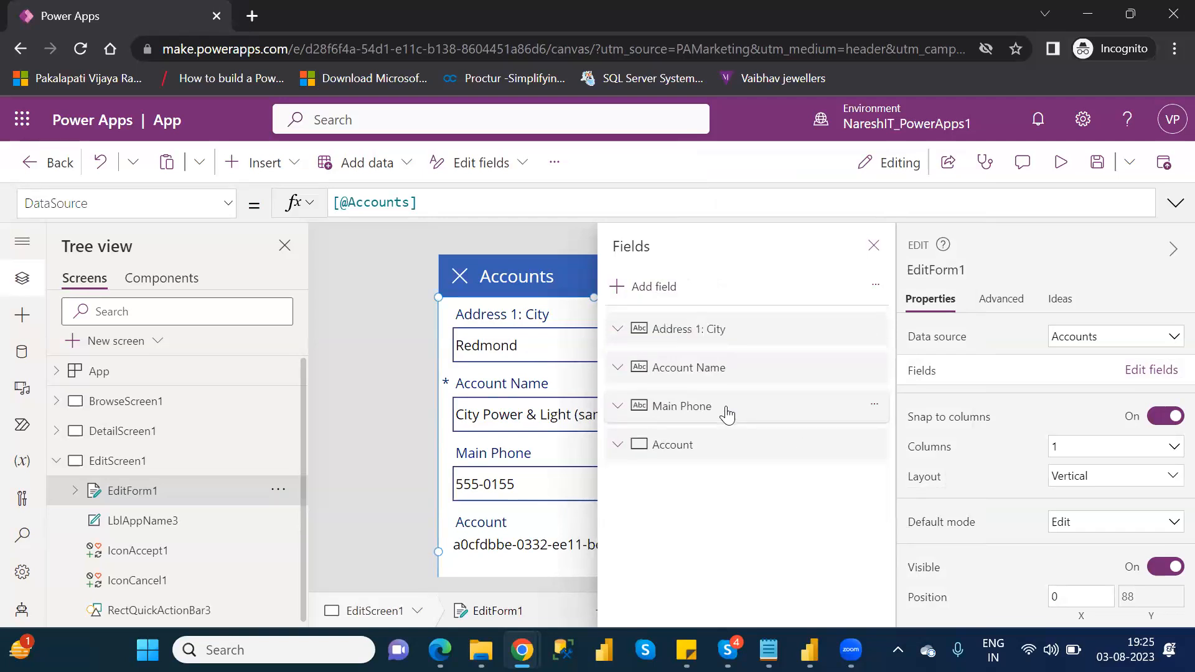
Set the control type of EditForm1's Address 1: City field to View text and return to the form
click(619, 330)
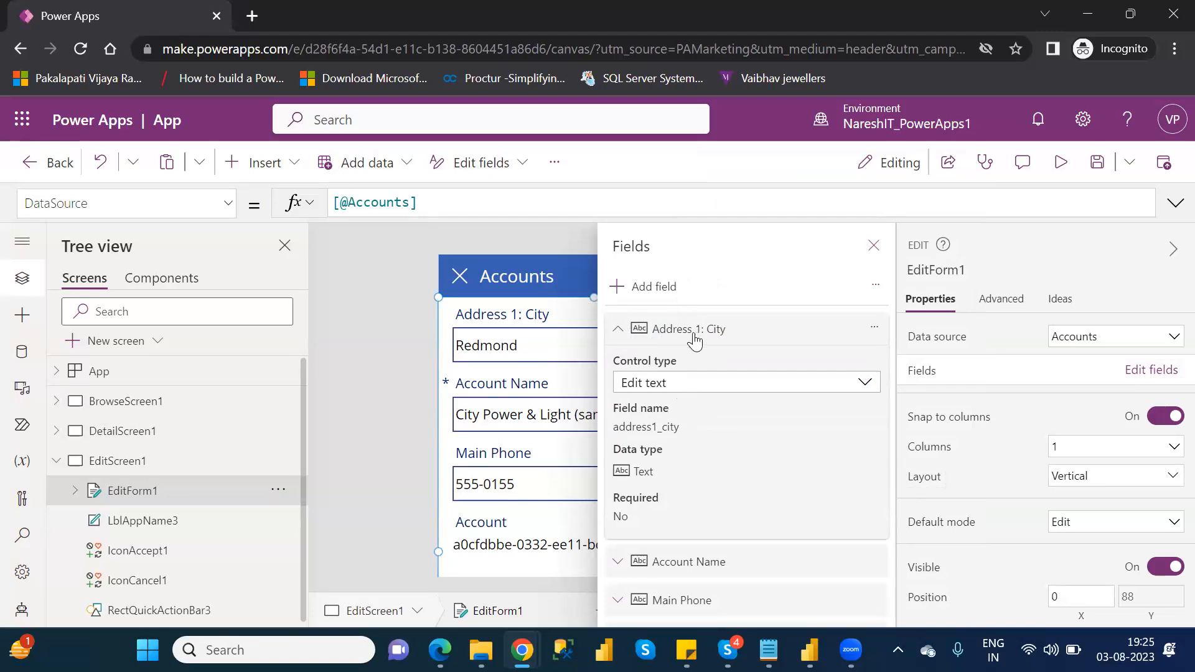
click(698, 388)
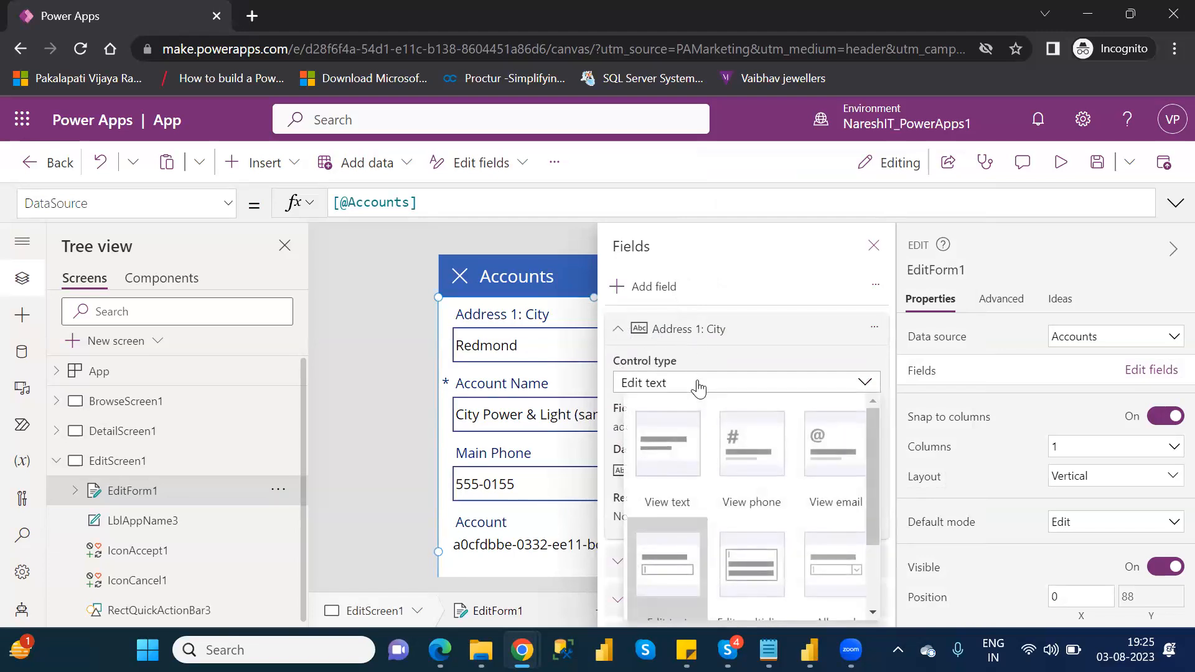
click(686, 461)
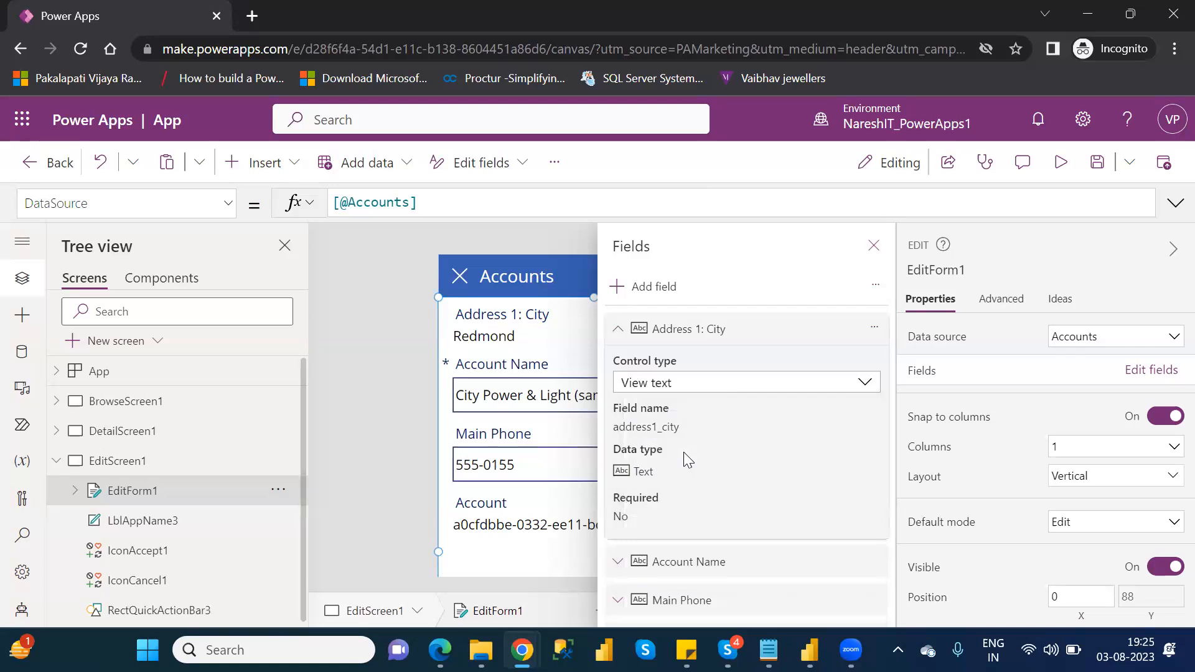
click(874, 248)
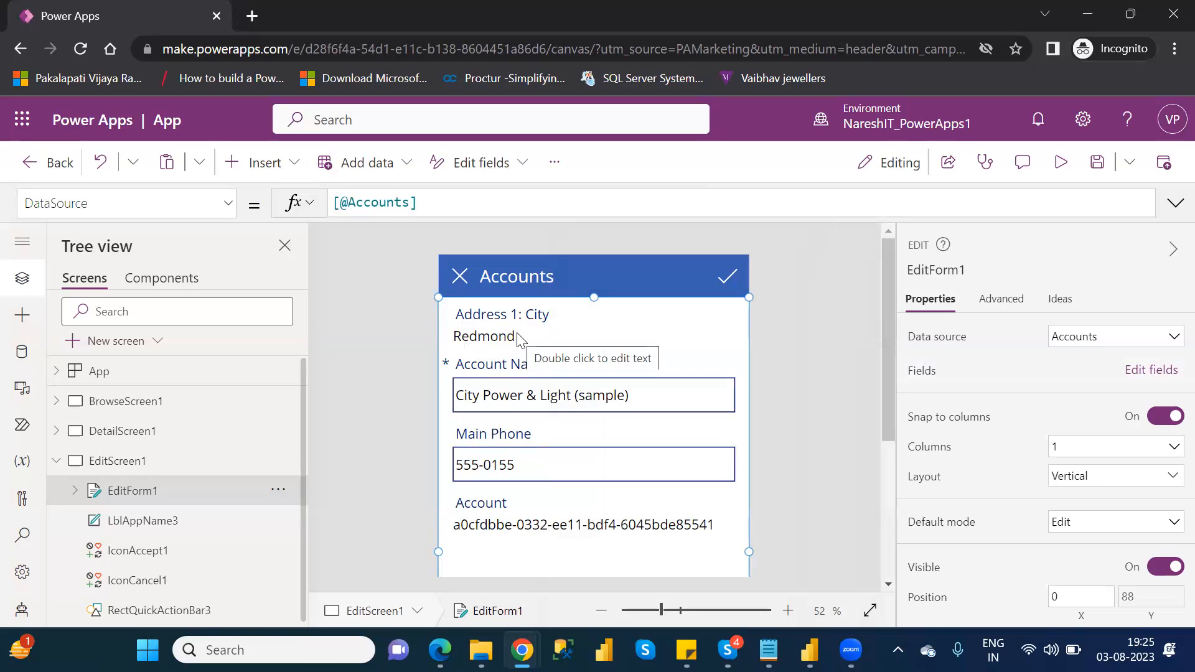
Switch the Address 1: City field's control type back to Edit text and return to the form
click(1146, 371)
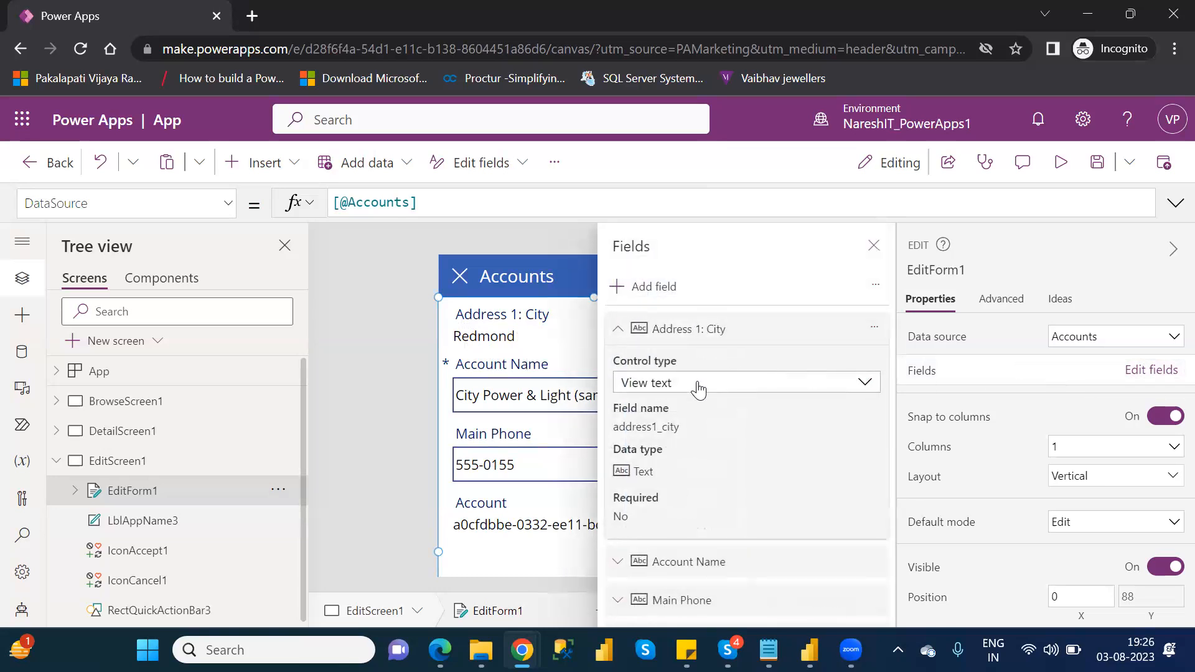
click(697, 389)
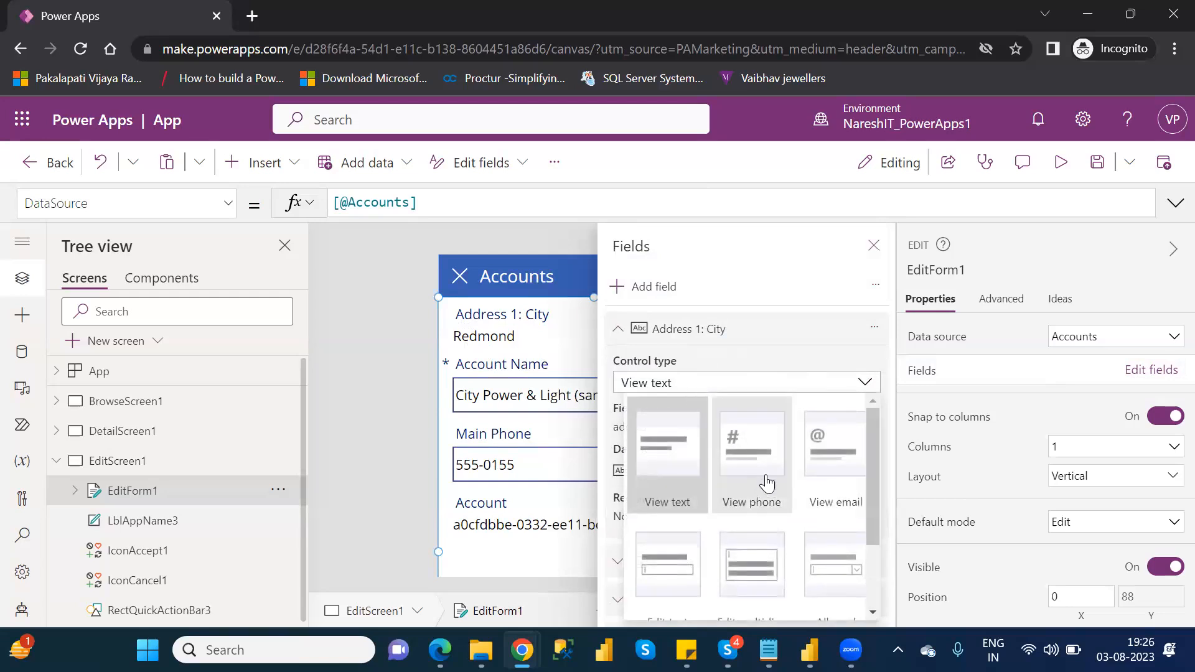
drag(874, 493, 884, 541)
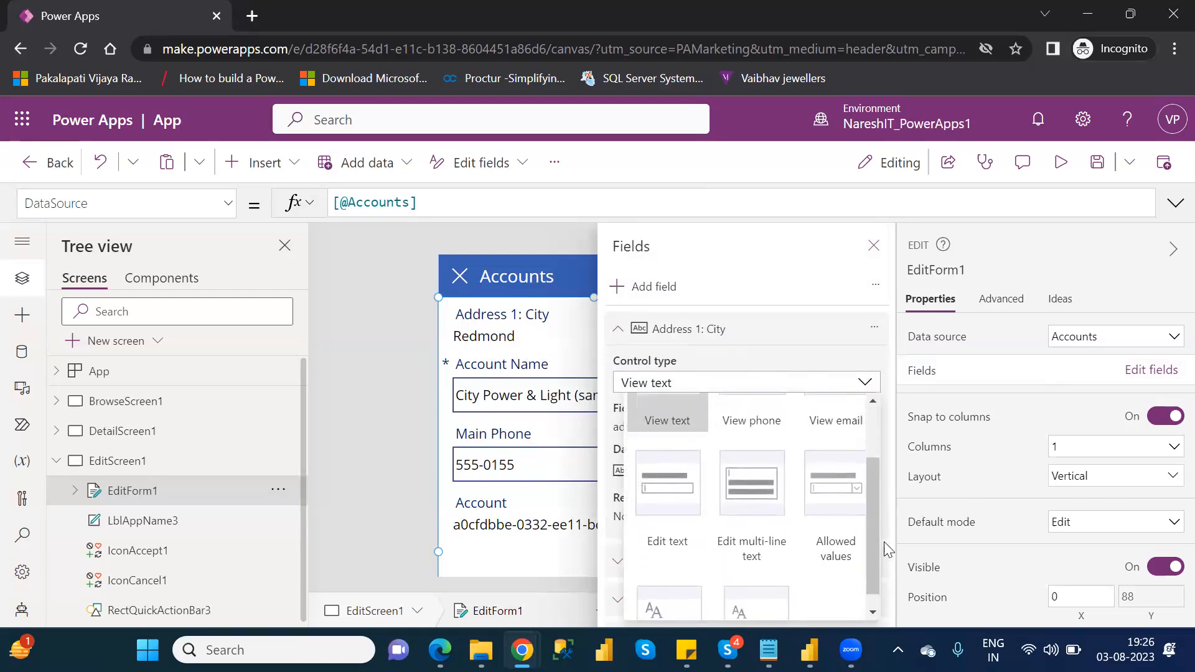
click(660, 484)
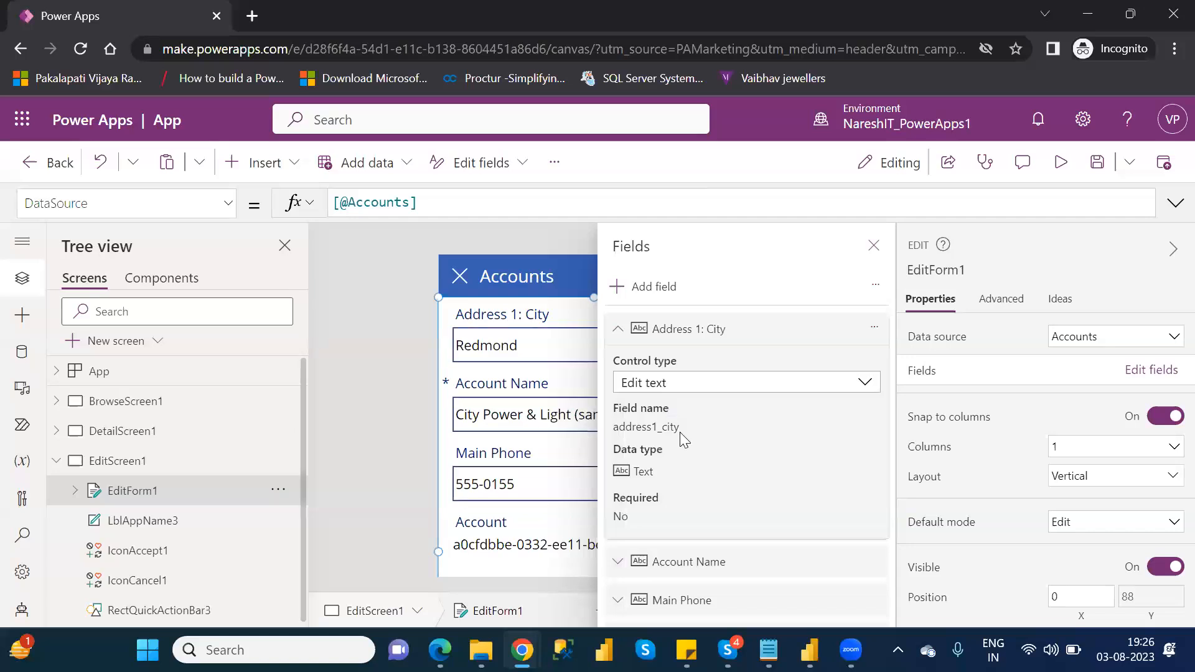
click(873, 245)
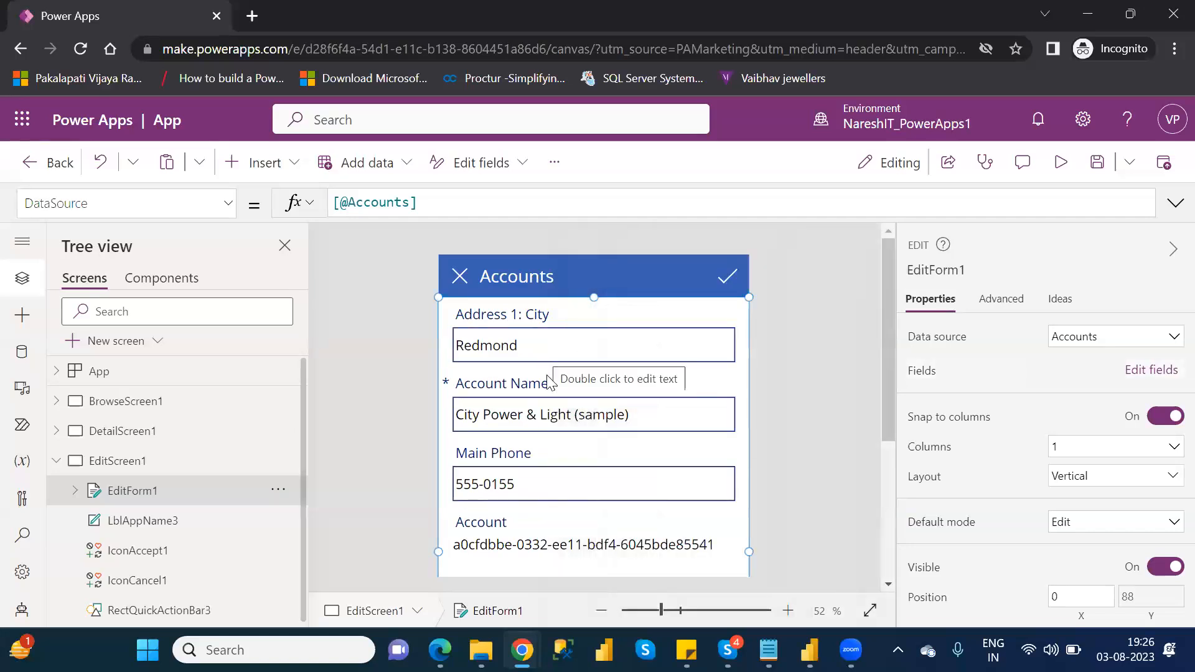
Preview the edit form, append 123 to the City Power & Light (sample) account name, submit the record, and exit the preview
click(655, 416)
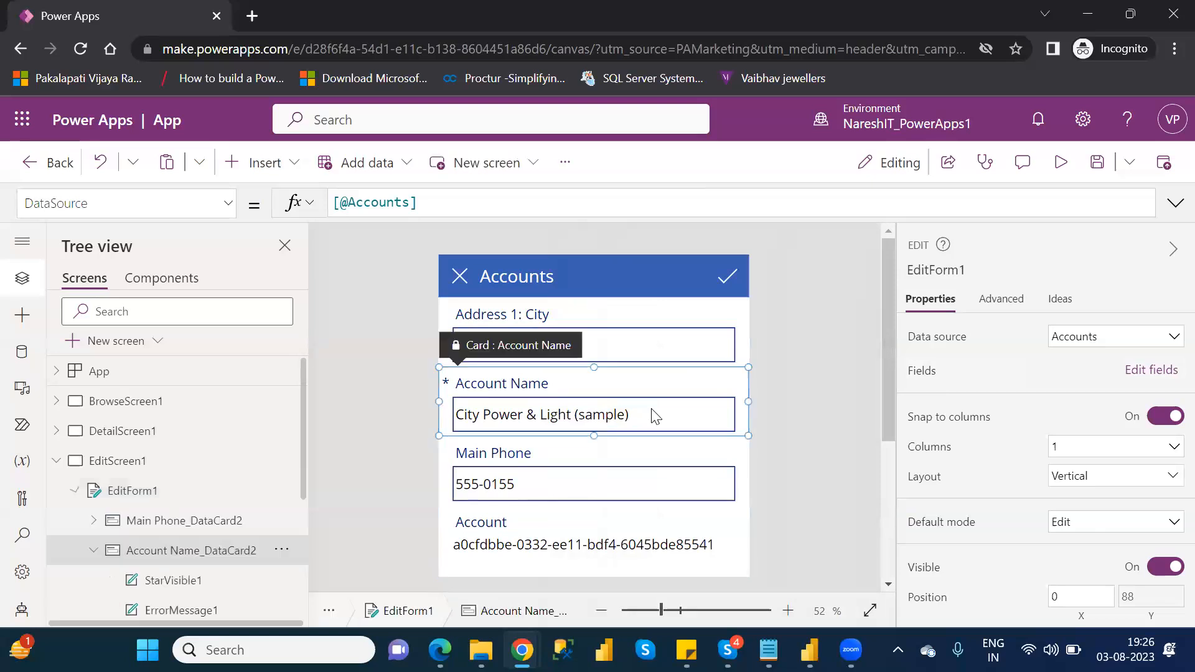
click(645, 414)
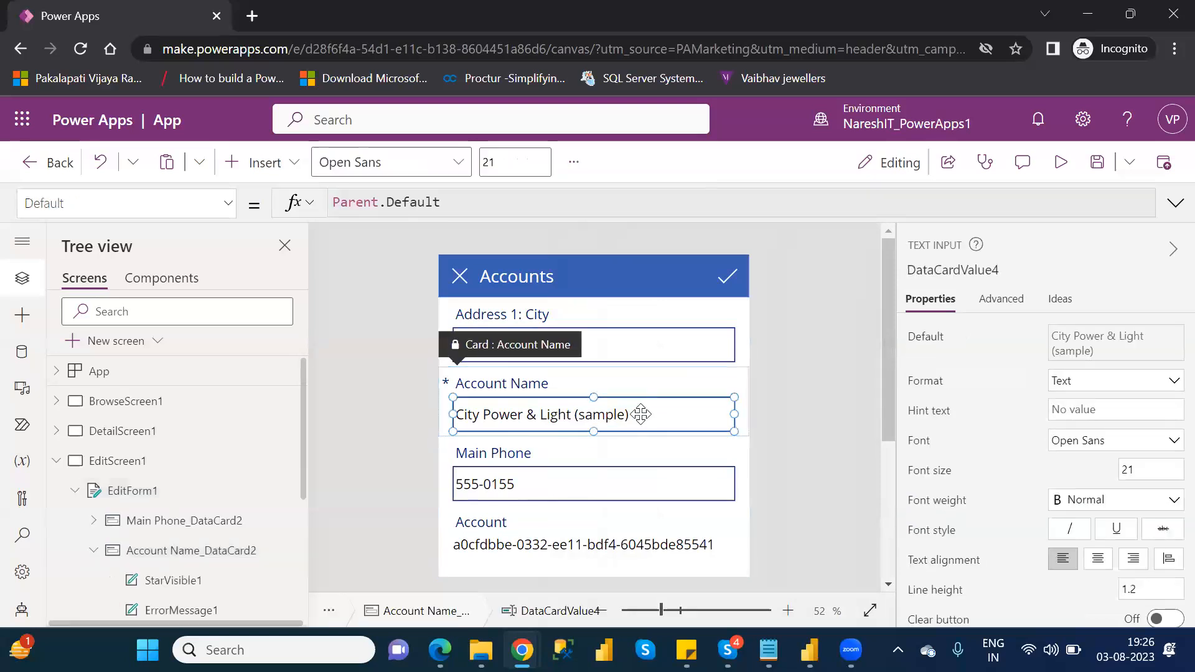
click(1066, 181)
click(618, 283)
click(648, 291)
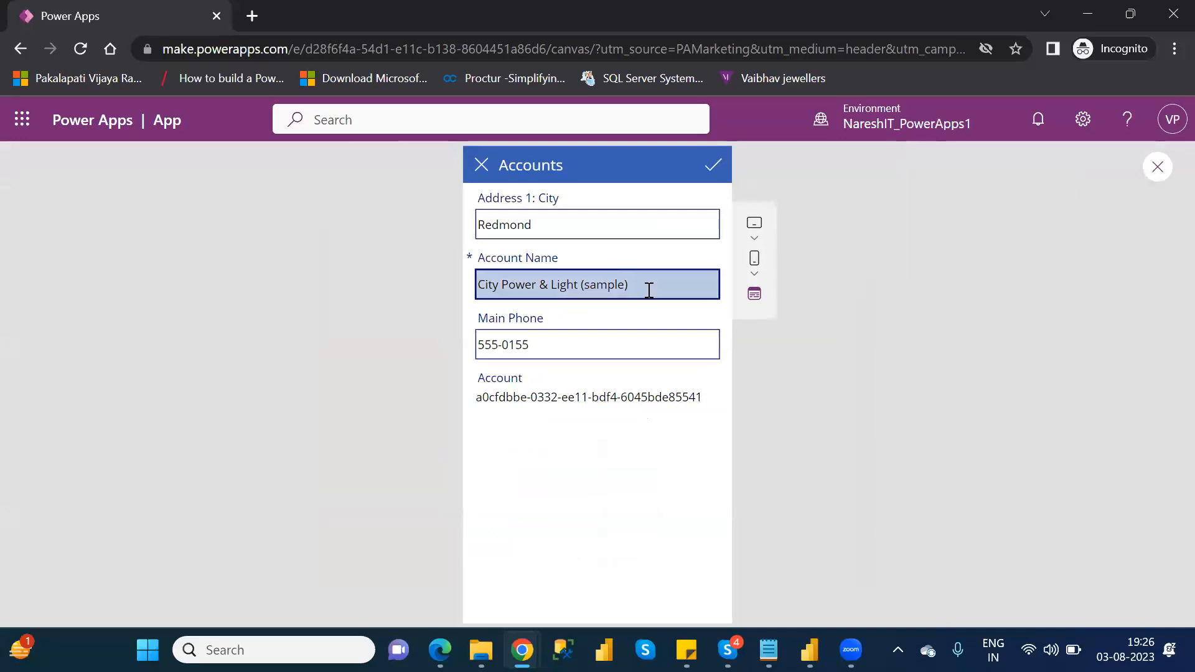
text(123)
click(706, 164)
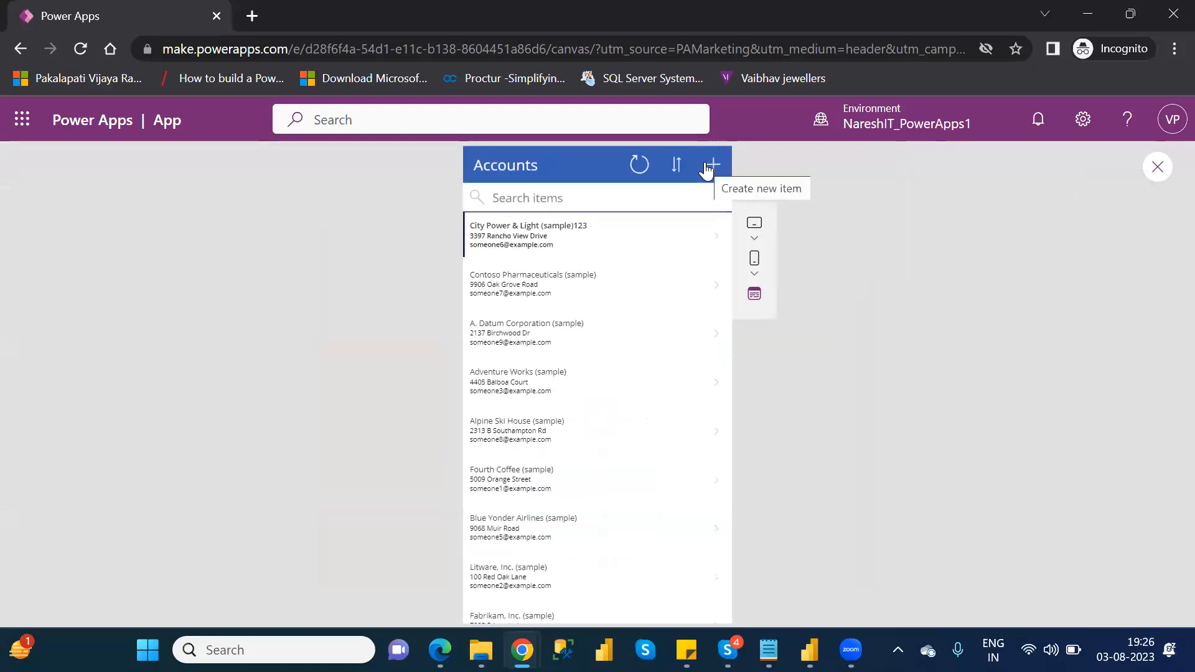
click(1157, 168)
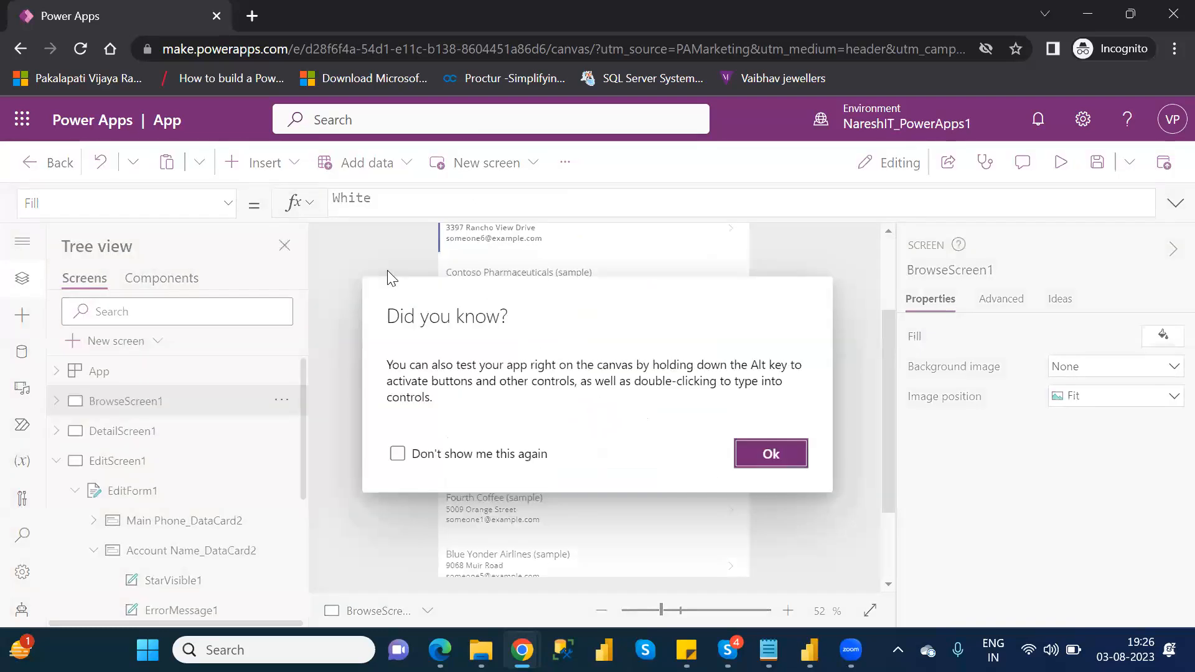
click(771, 452)
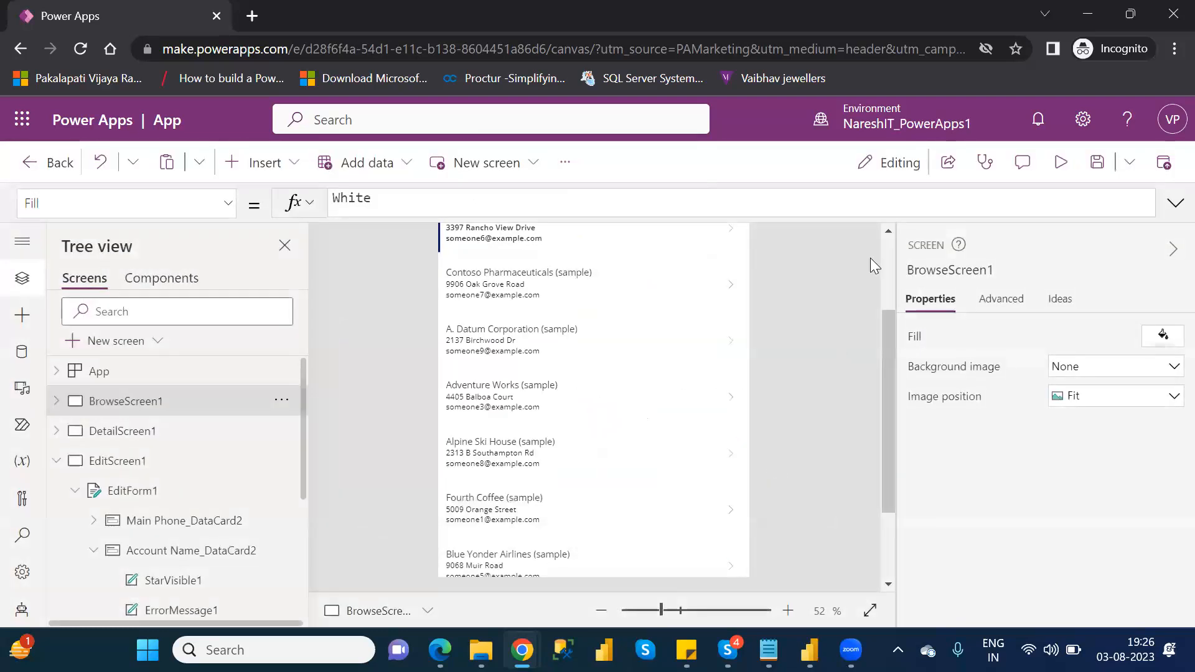
Save the app under the name NareshIT_Demo
click(1098, 163)
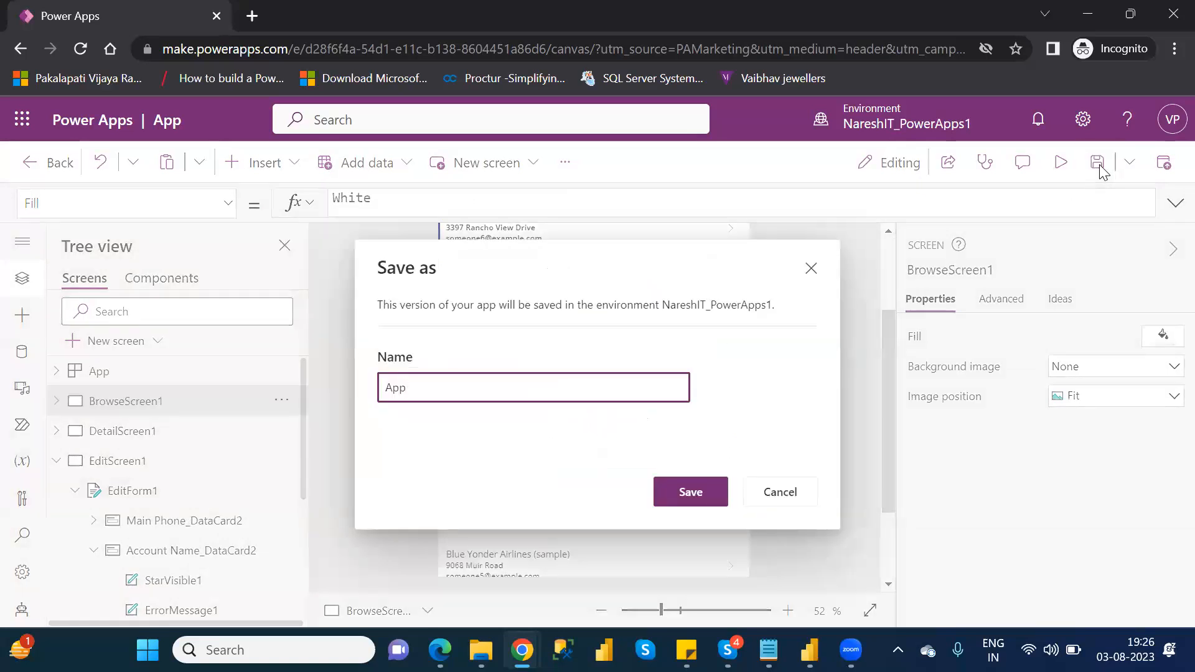
click(804, 493)
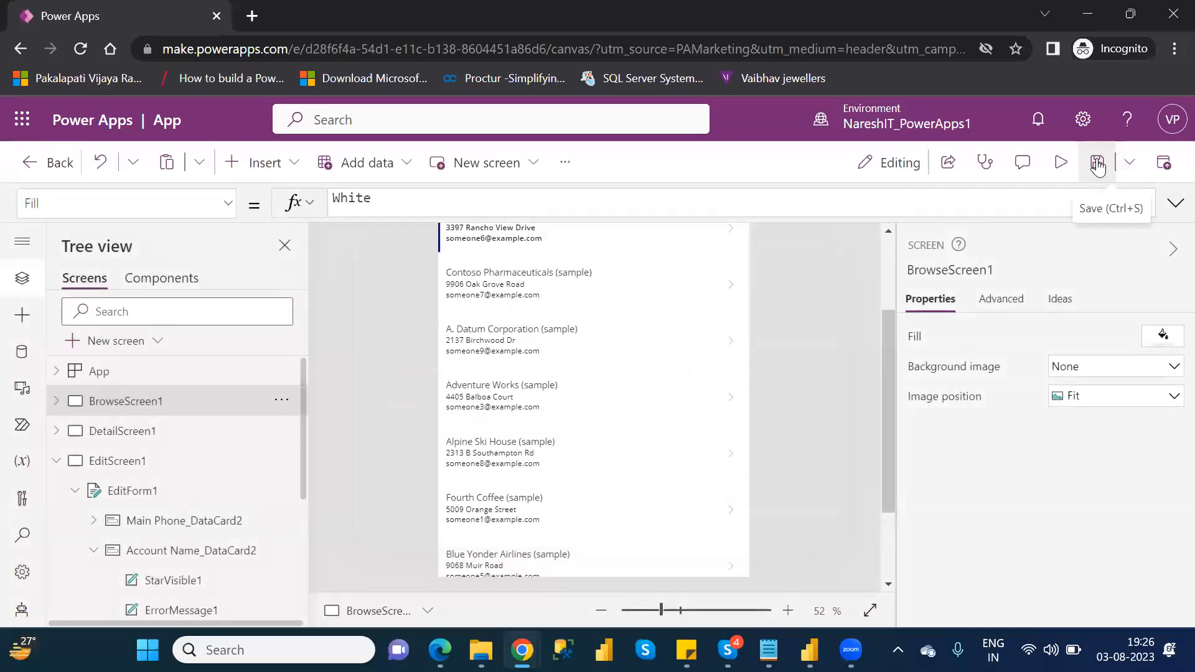
click(1097, 163)
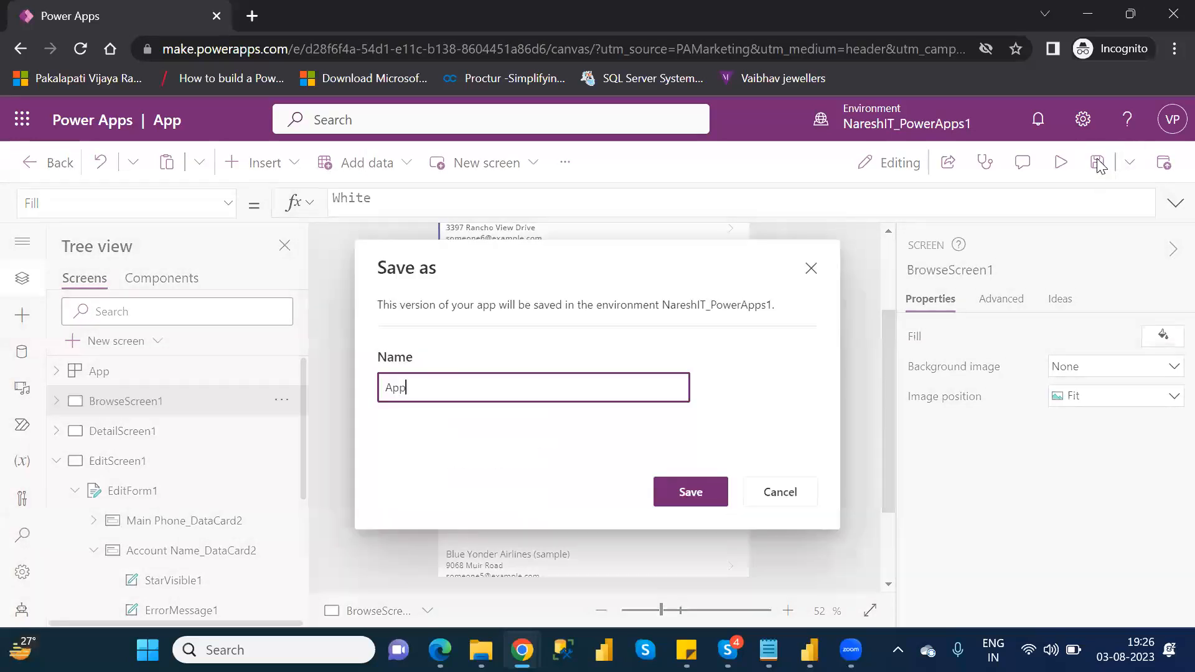
double_click(394, 389)
text(Nare)
text(sj)
key(BackSpace)
text(hit)
key(BackSpace)
key(BackSpace)
text(I)
text(t)
text(T_D)
text(e)
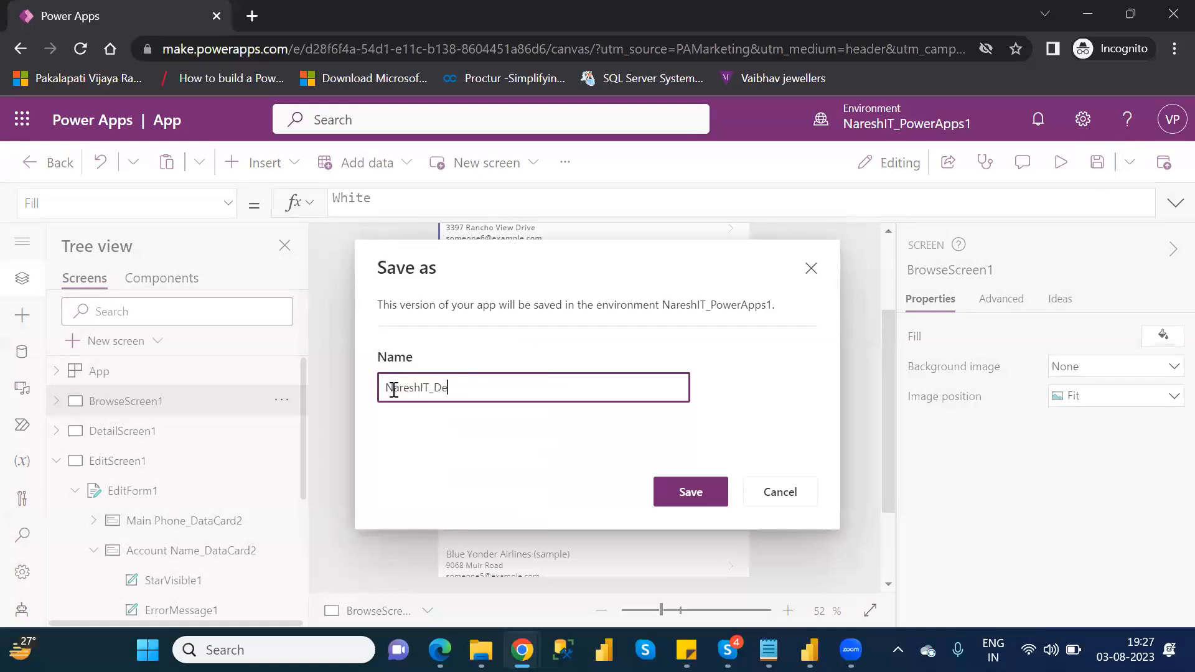
text(mo)
click(704, 498)
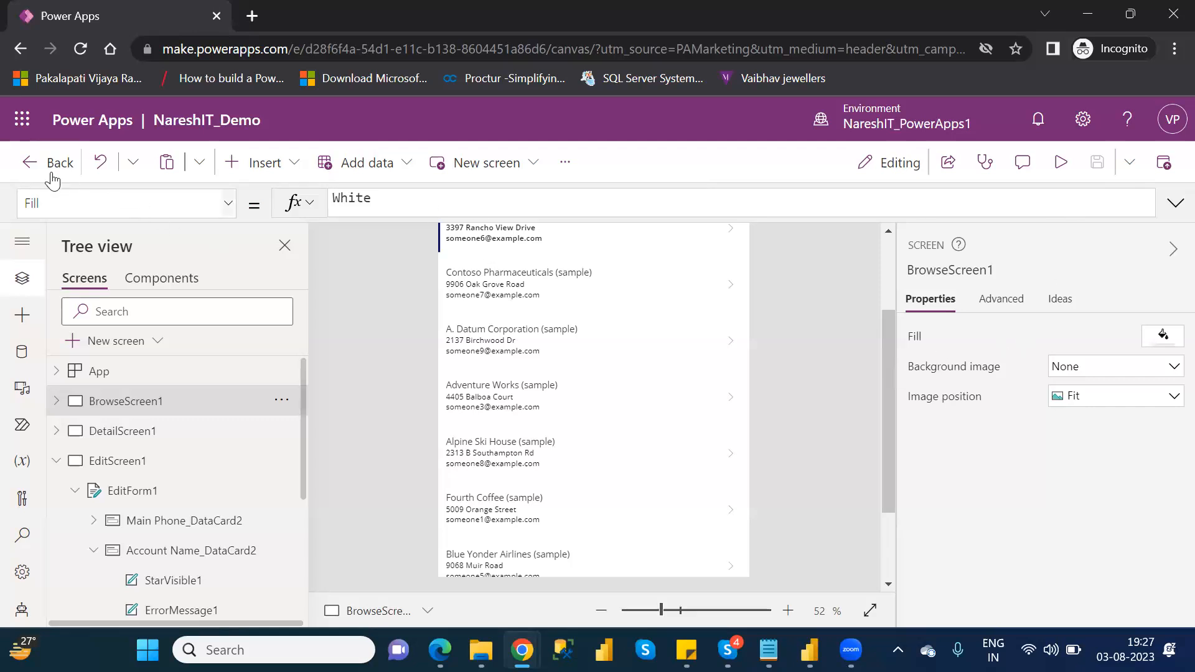
Leave the app editor and open the environment's list of apps
click(31, 167)
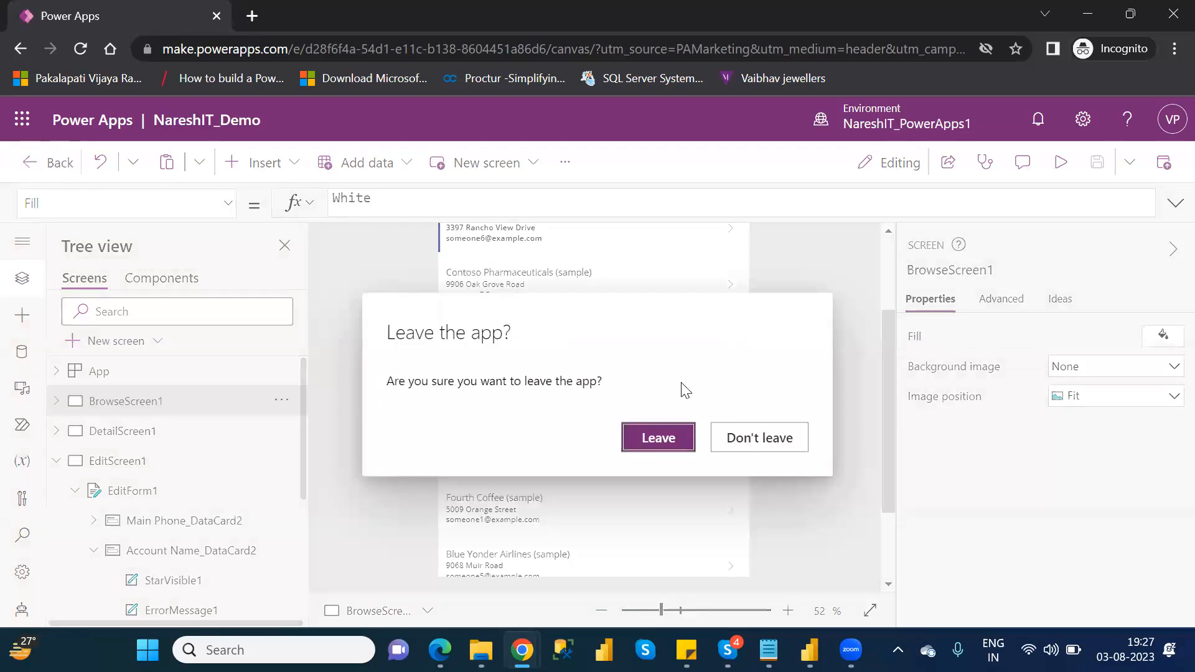
click(661, 439)
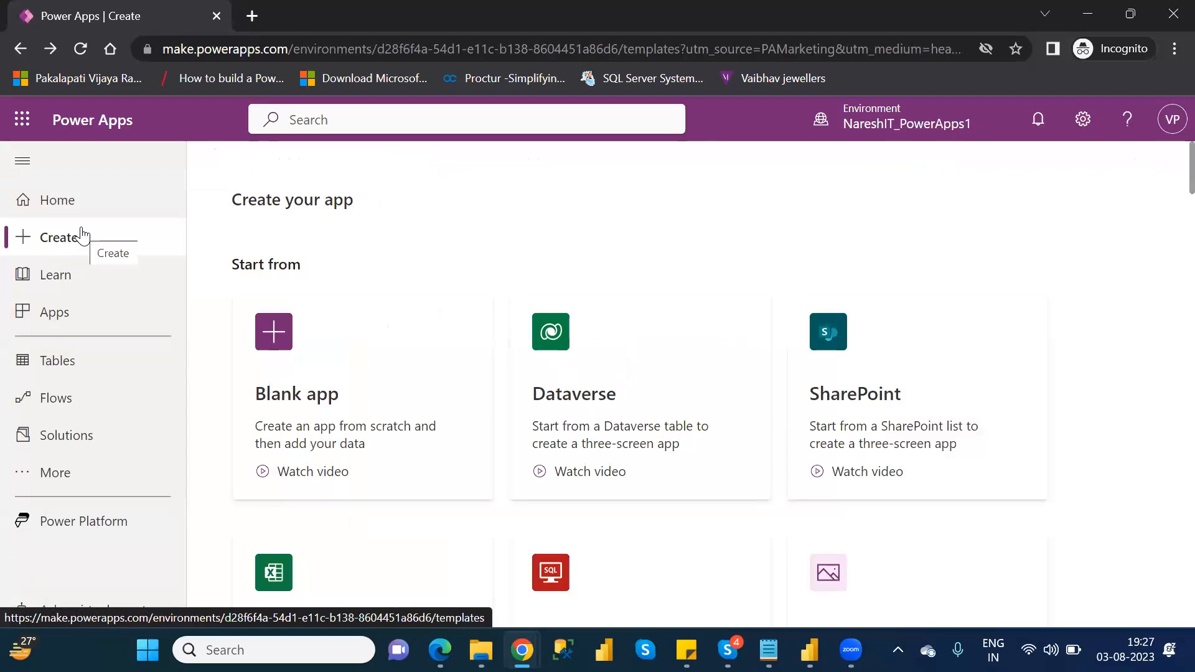
click(68, 319)
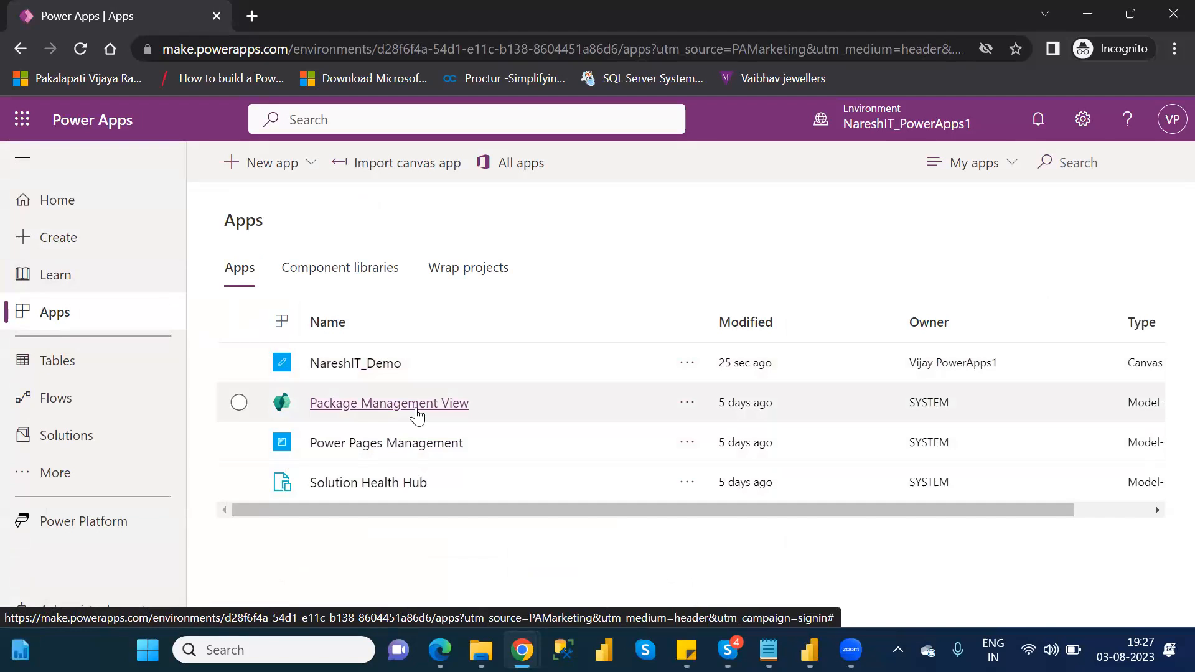
Open the Account table's data and check the account name in the City Power & Light row
click(85, 369)
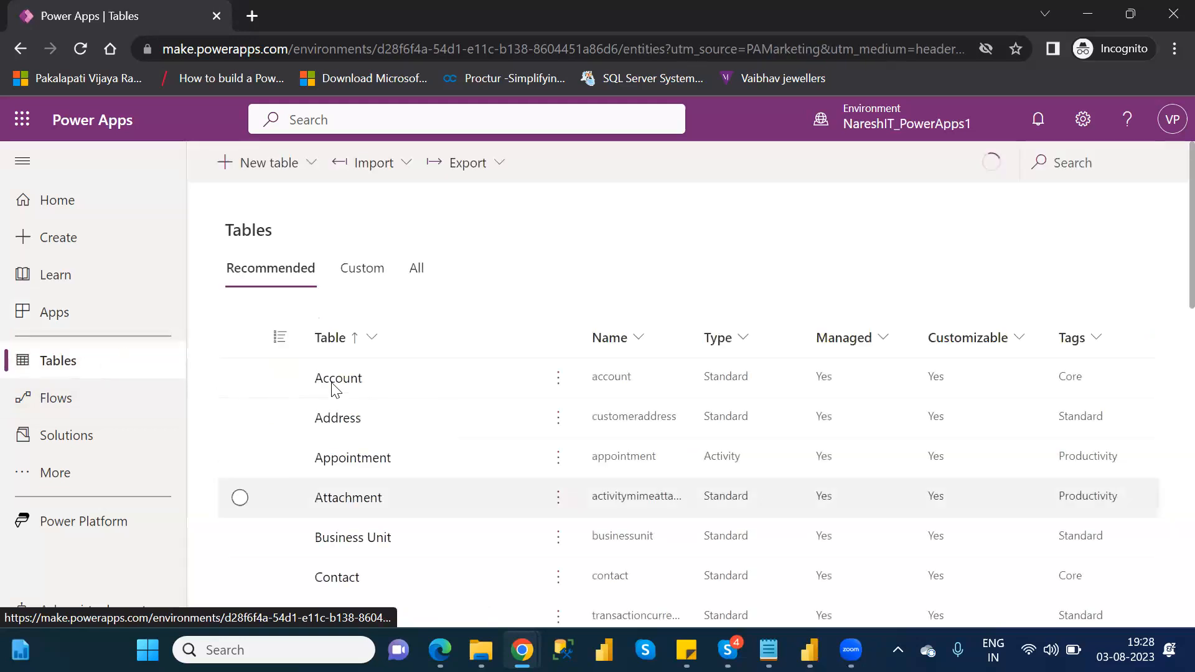
click(335, 381)
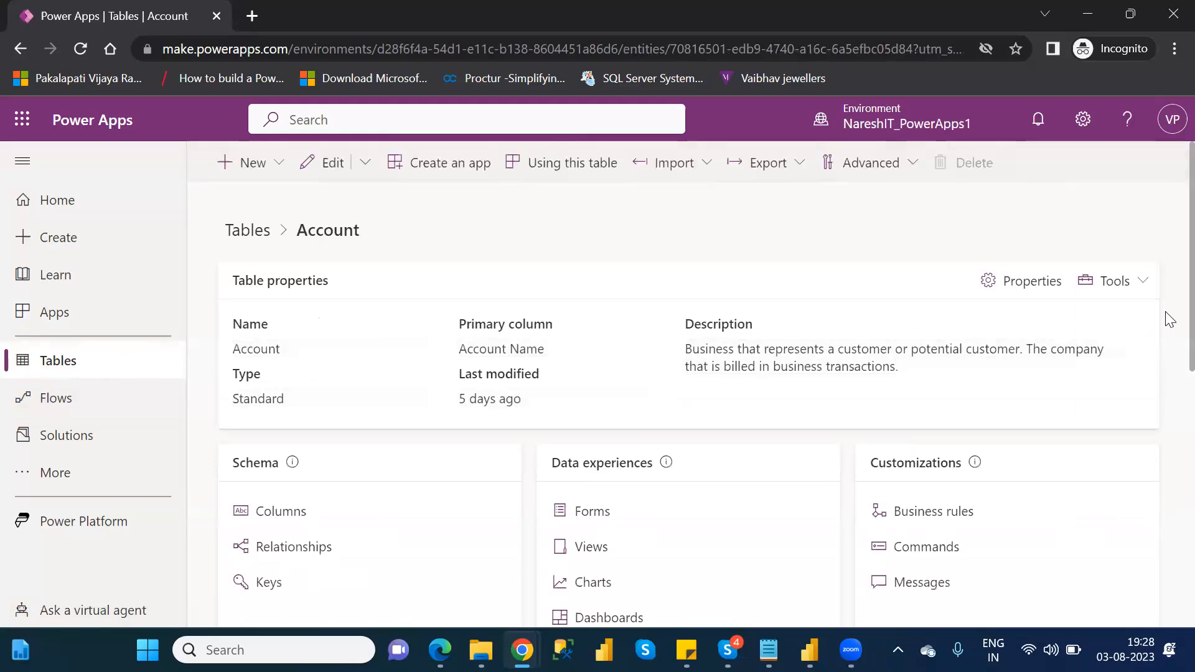
scroll(1167, 374, down, 2)
scroll(1167, 491, down, 4)
scroll(1167, 548, up, 1)
scroll(1169, 573, down, 1)
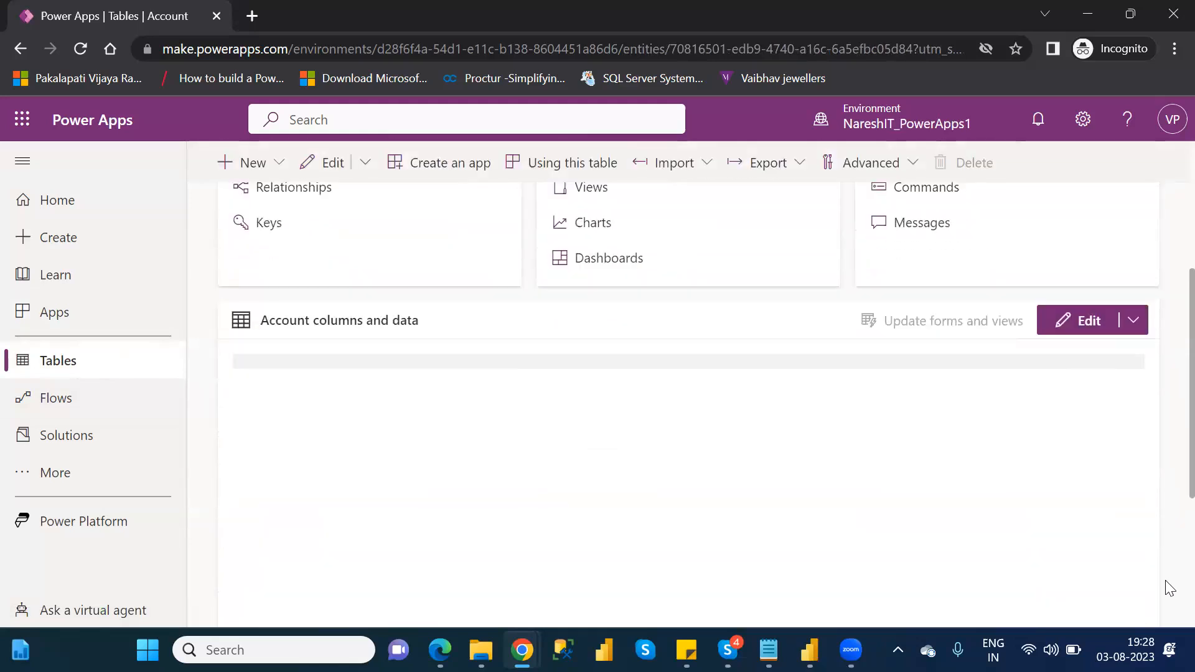
scroll(1170, 588, down, 1)
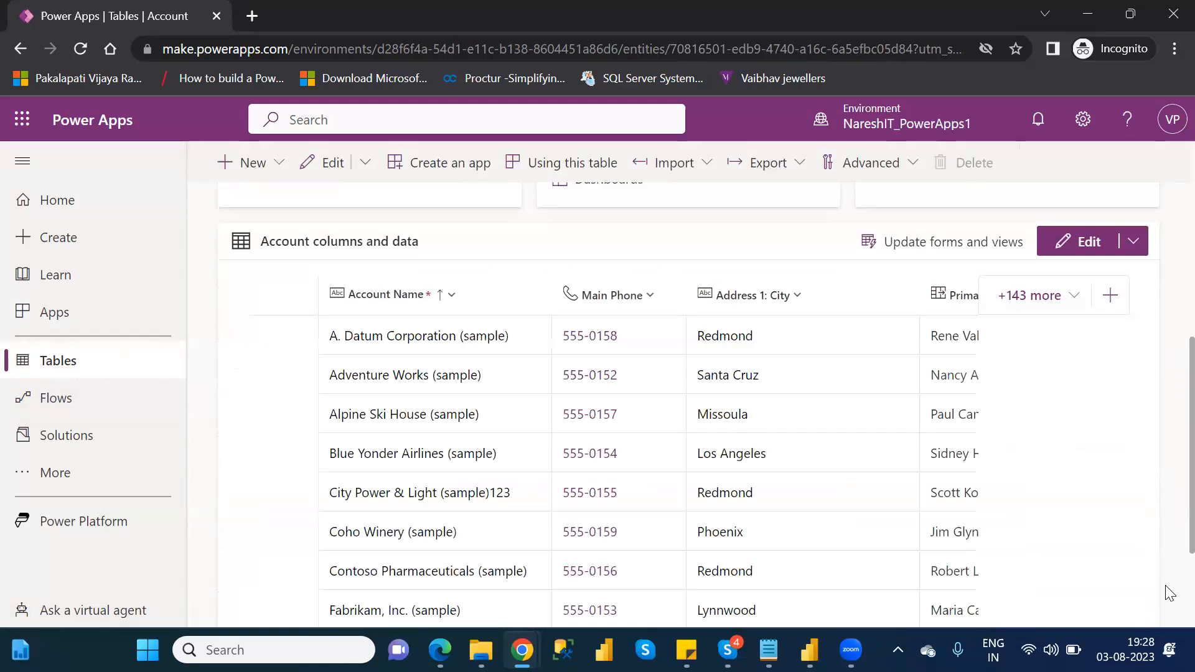
scroll(1169, 594, down, 1)
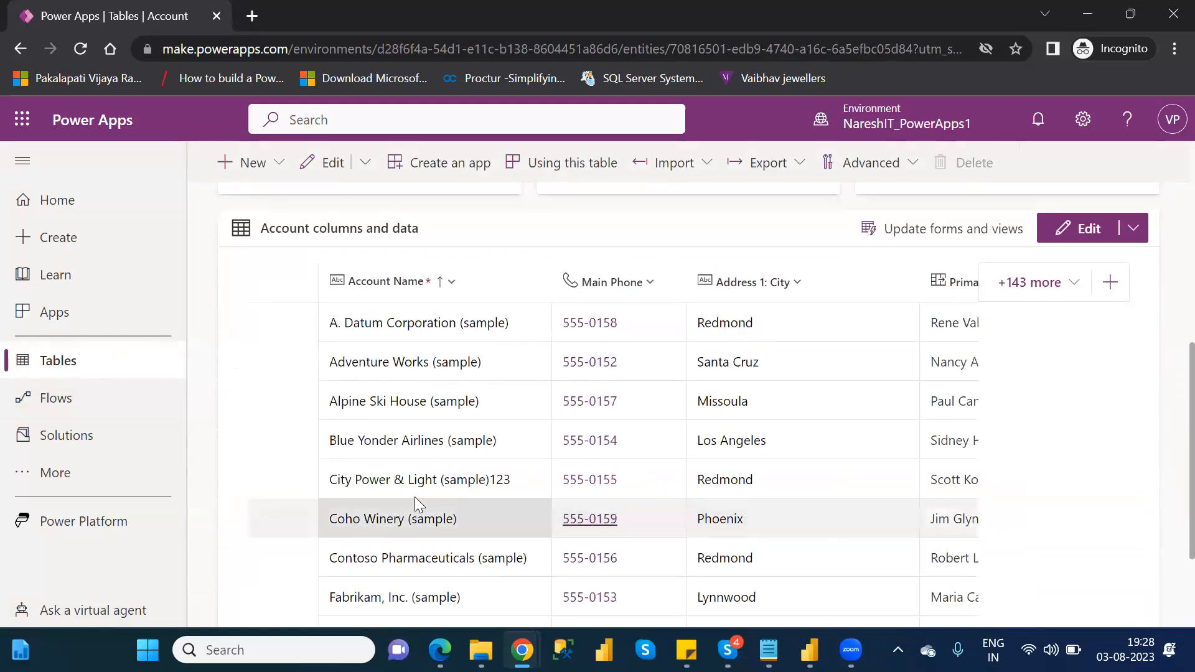
double_click(511, 483)
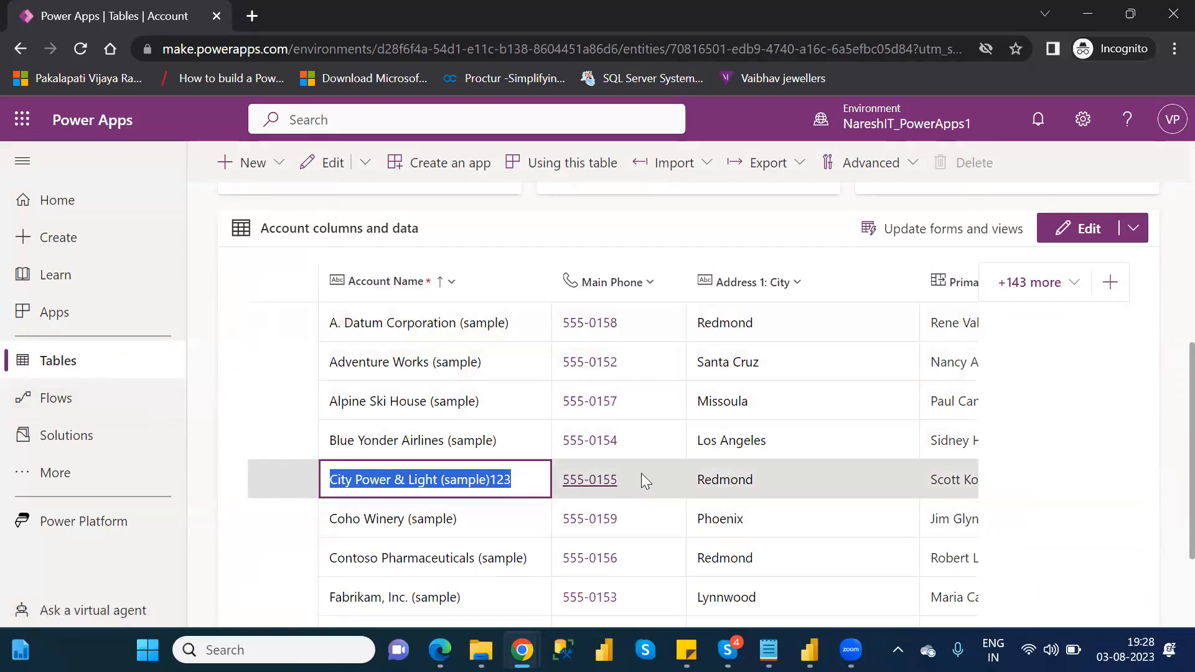
click(207, 268)
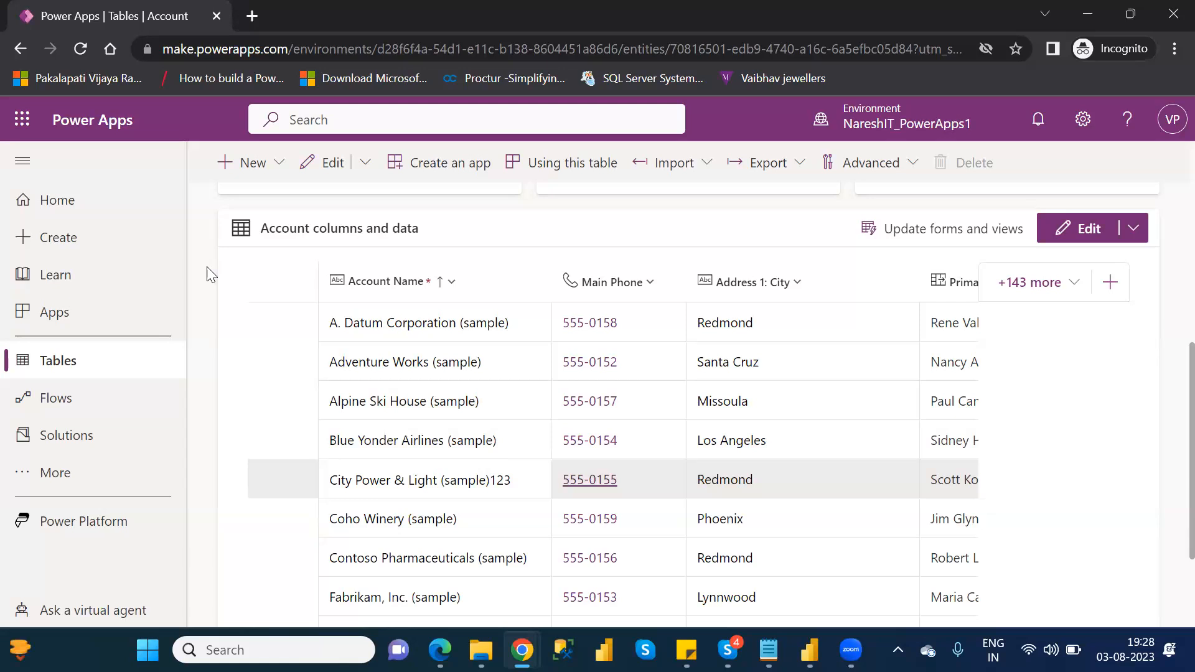
Start a new Dataverse table and enter Financial Table as its display name
click(92, 361)
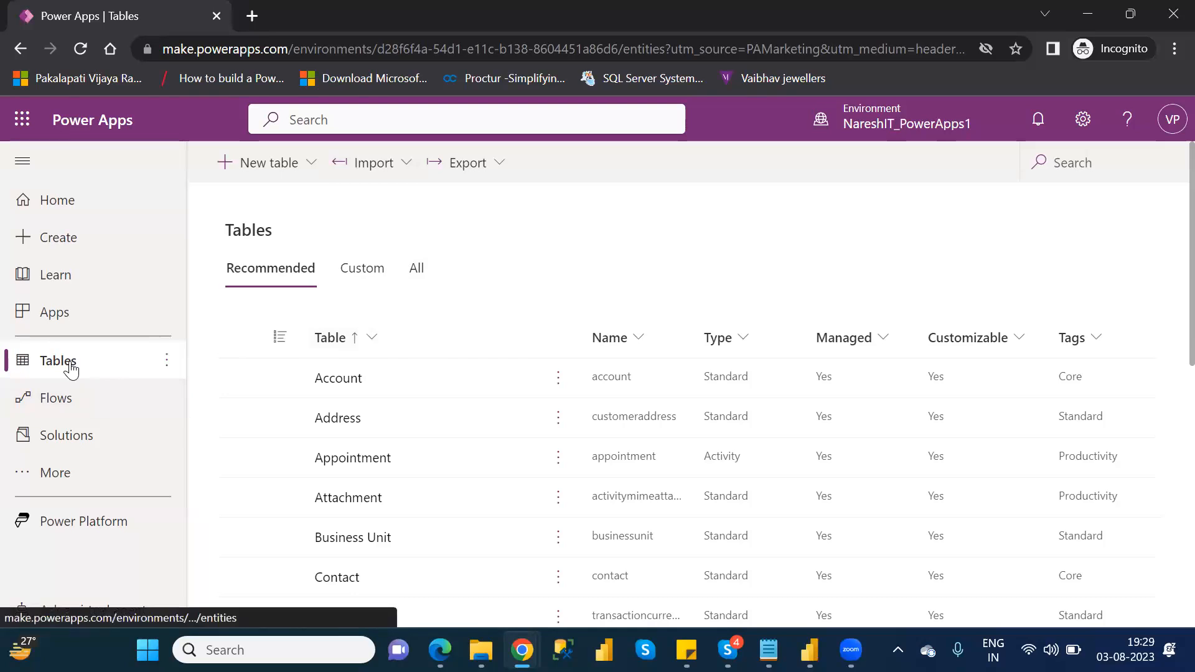
click(272, 169)
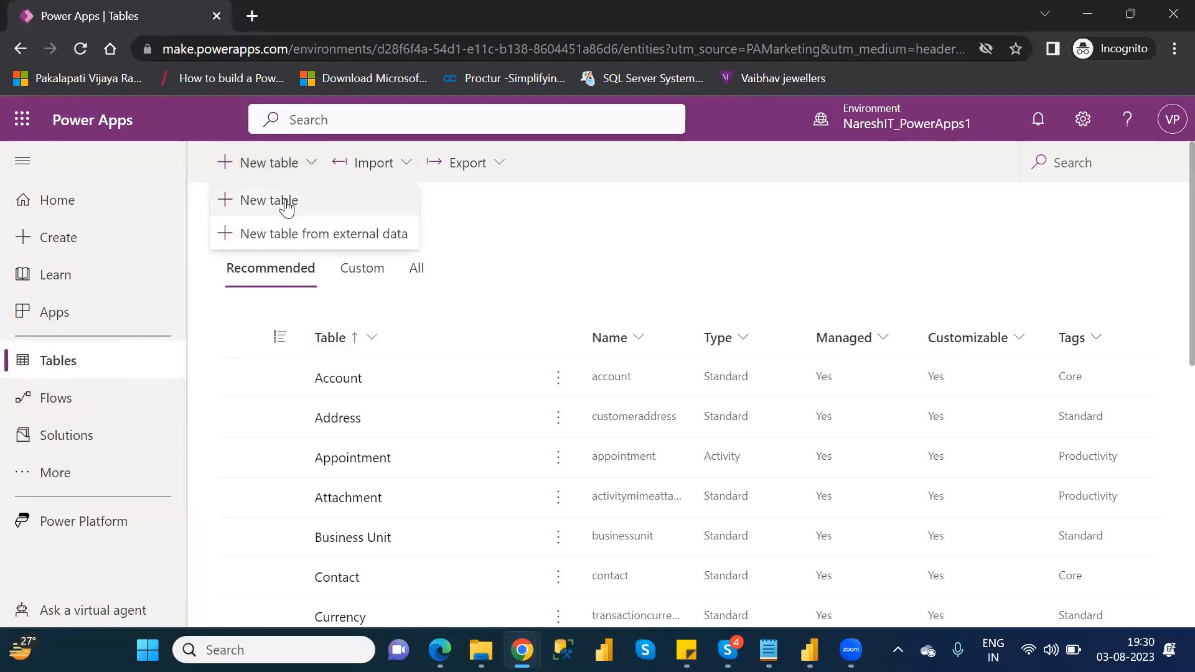
click(286, 203)
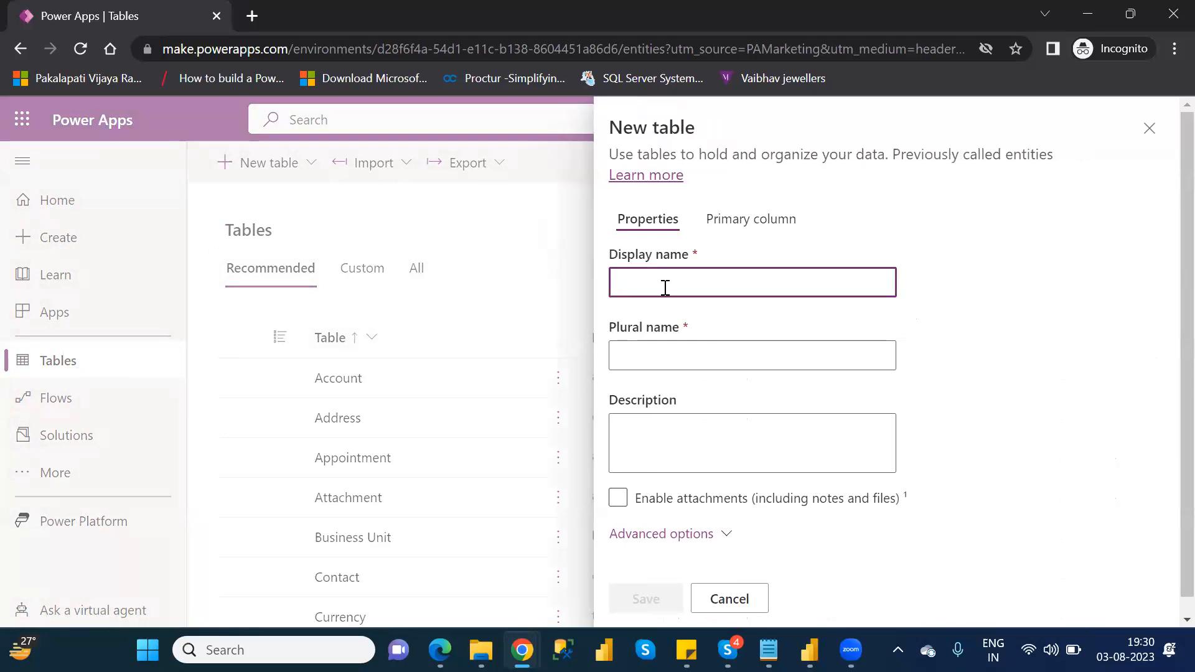
text(Fin)
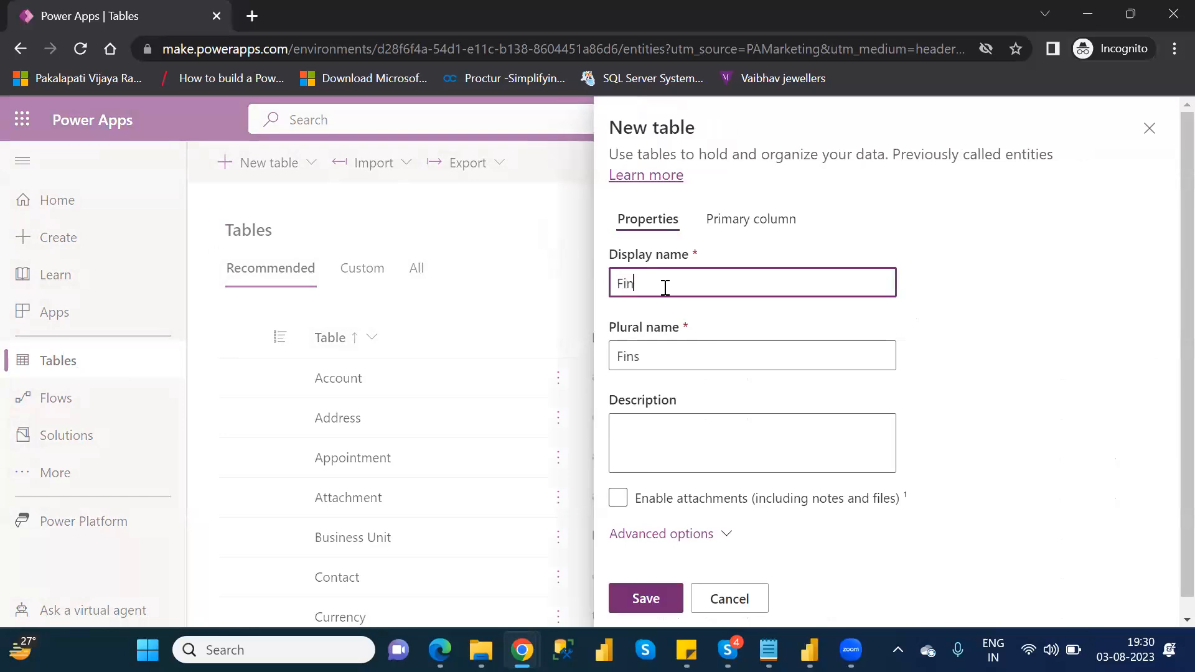
text(ancial Table)
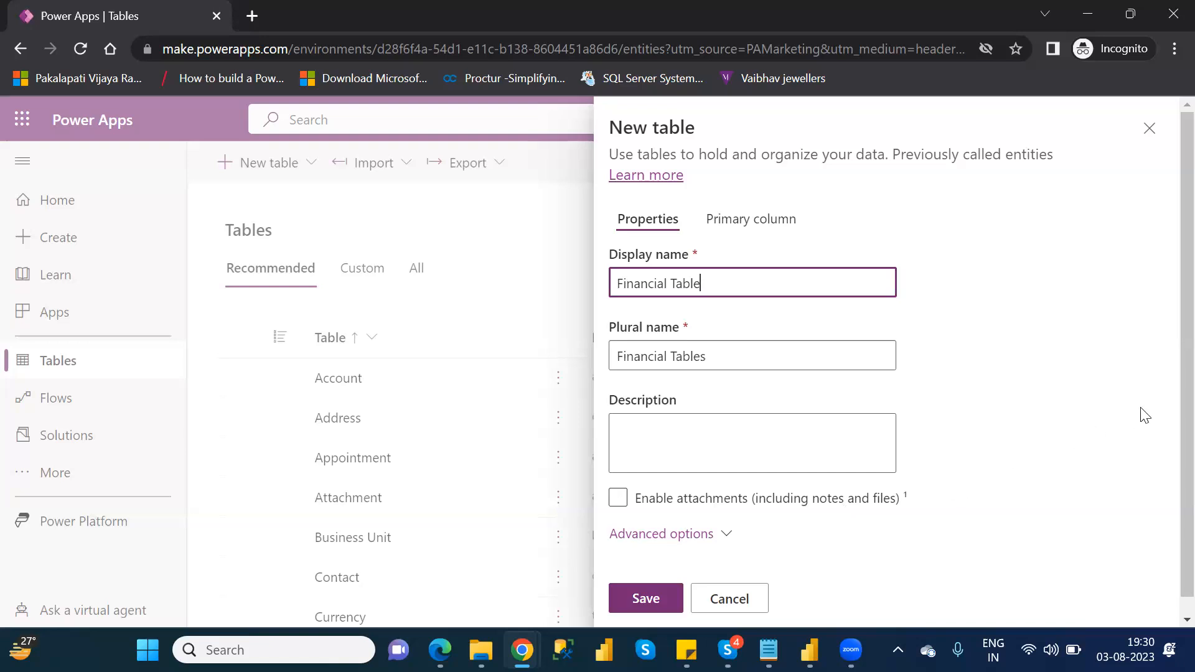
Save the new Financial Table and reopen it from the tables list by searching for fina
scroll(1166, 485, down, 1)
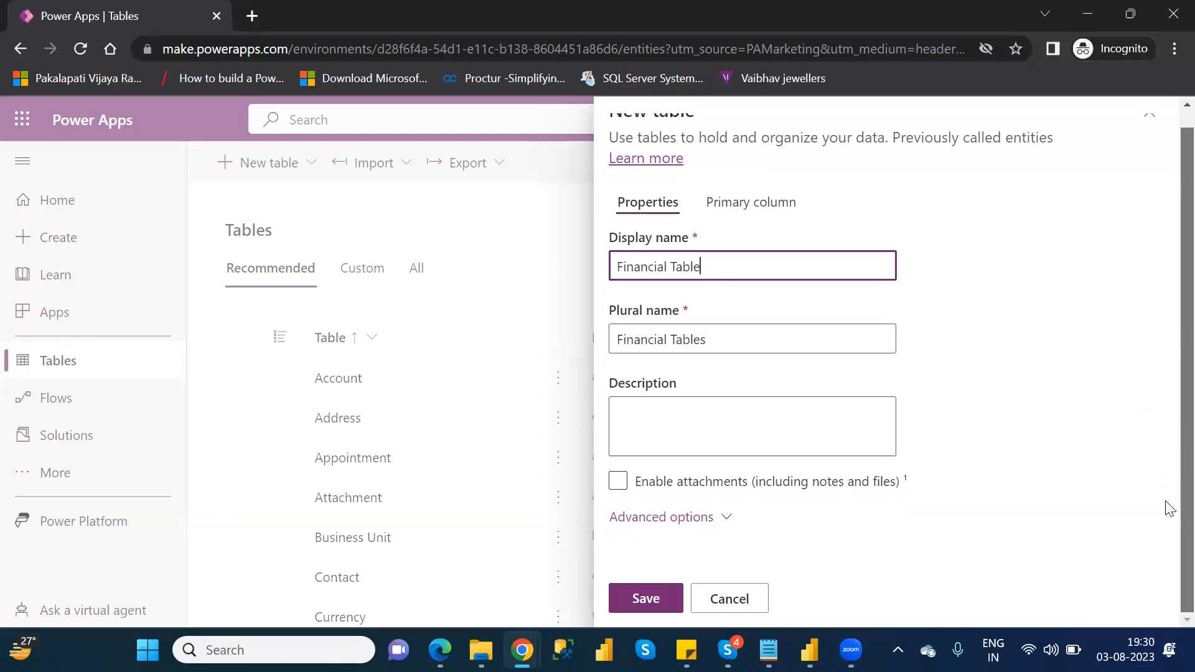
click(647, 601)
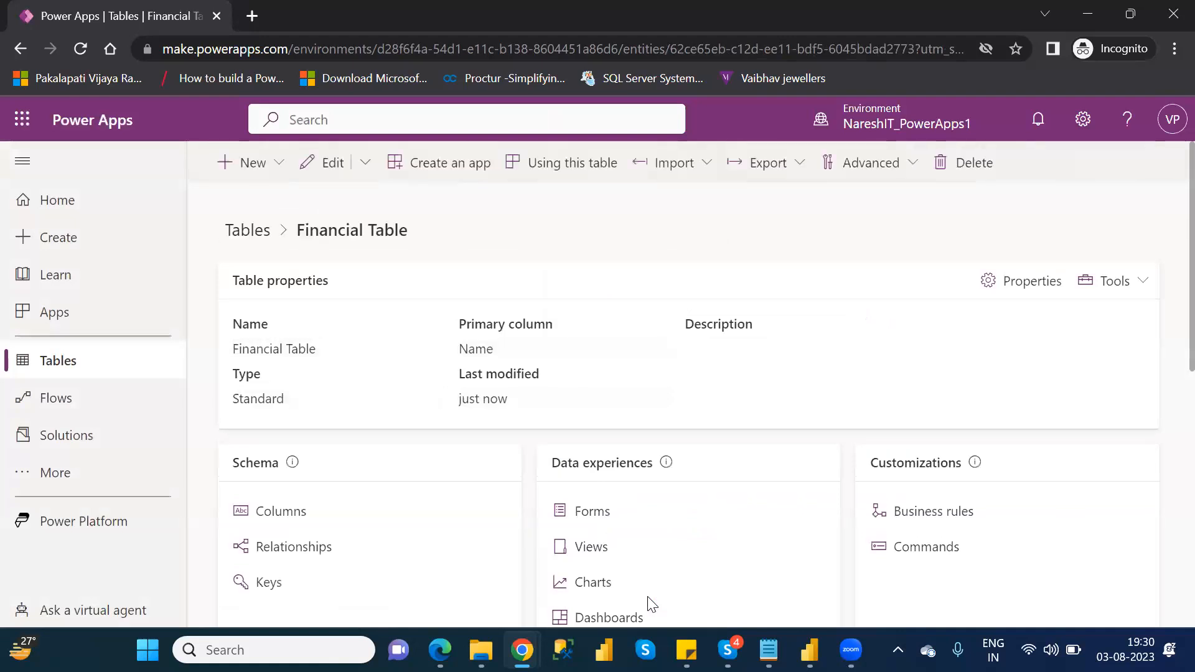
click(67, 372)
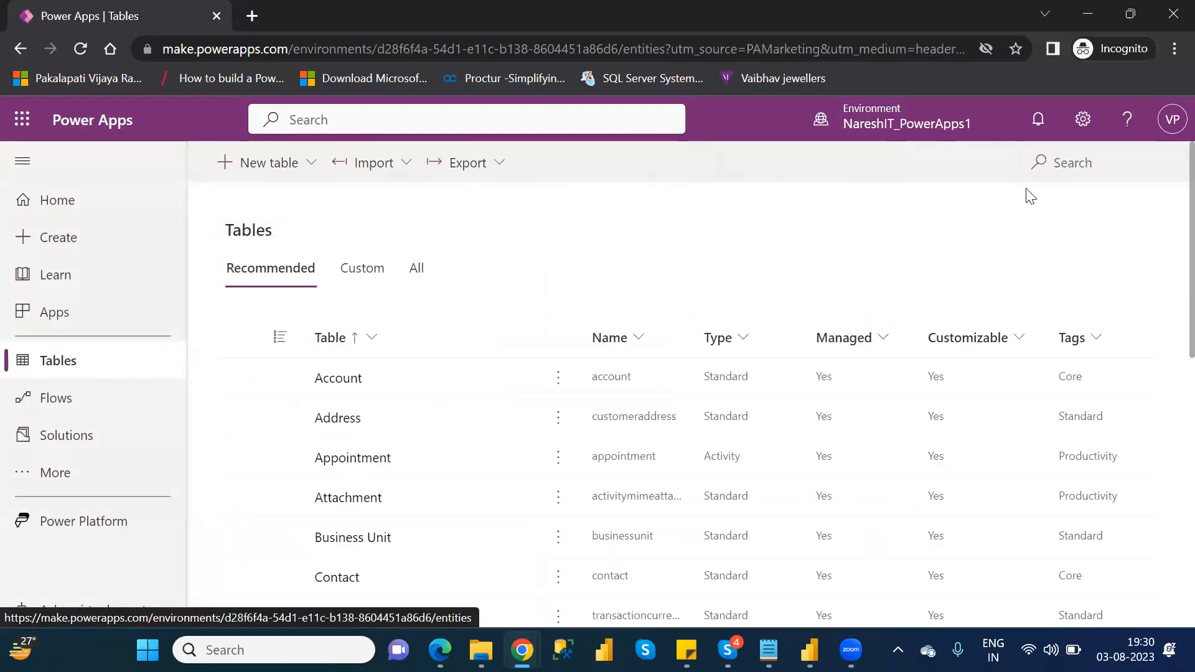
click(1069, 164)
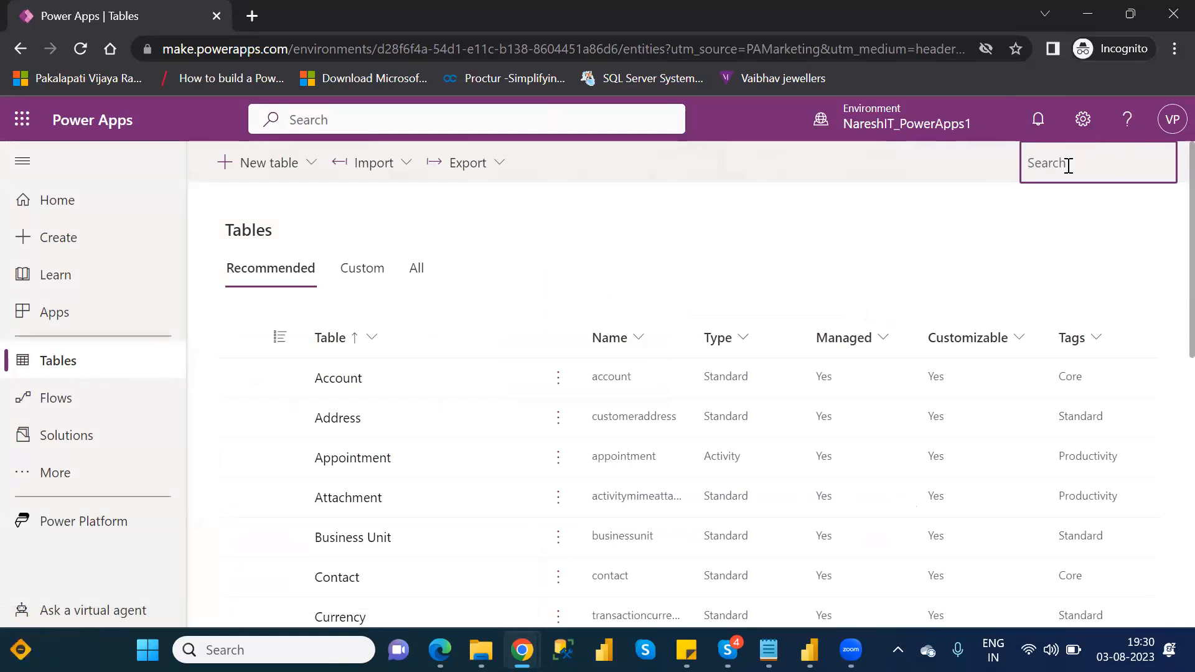
text(fina)
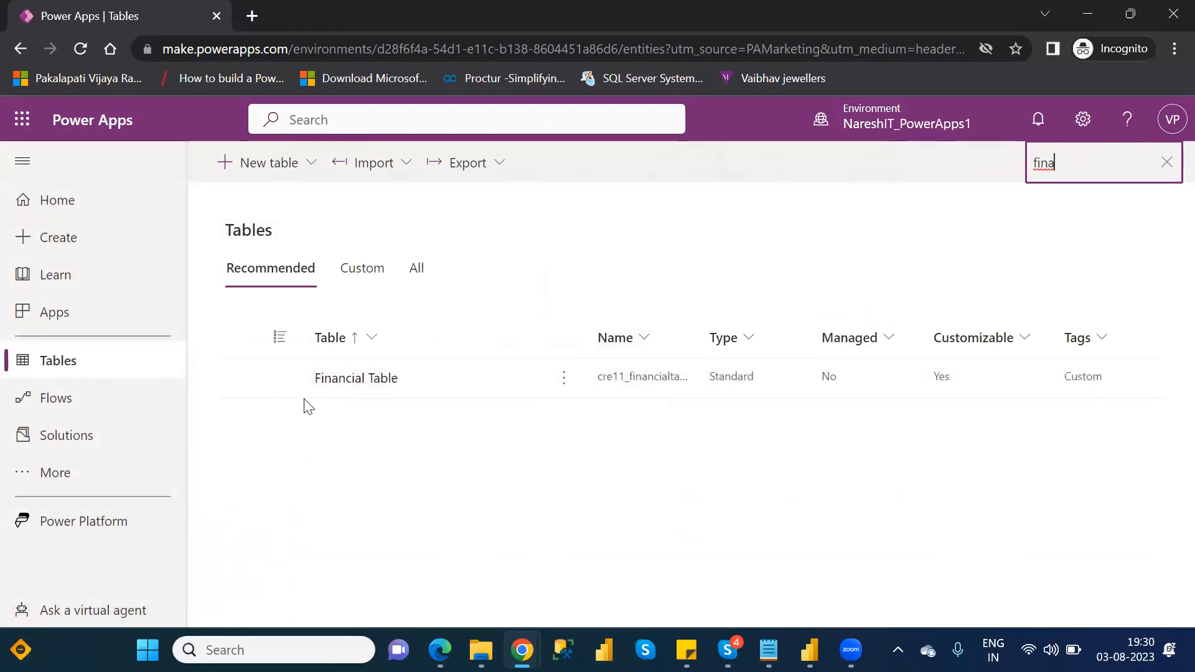
click(357, 380)
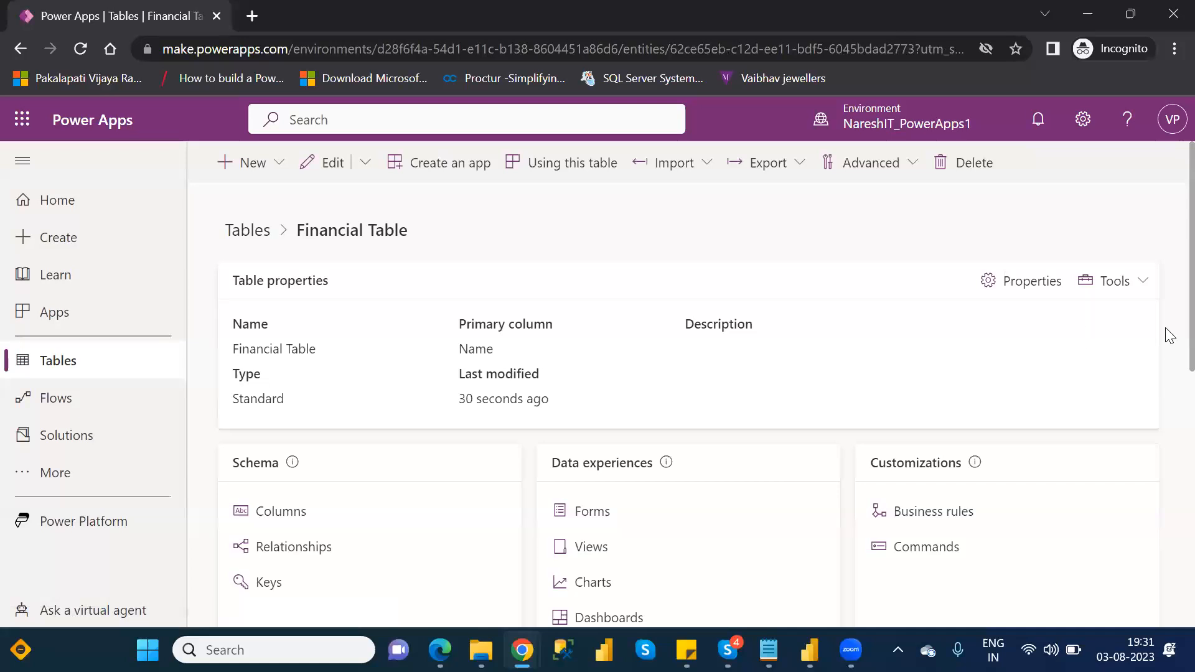
scroll(1167, 373, down, 5)
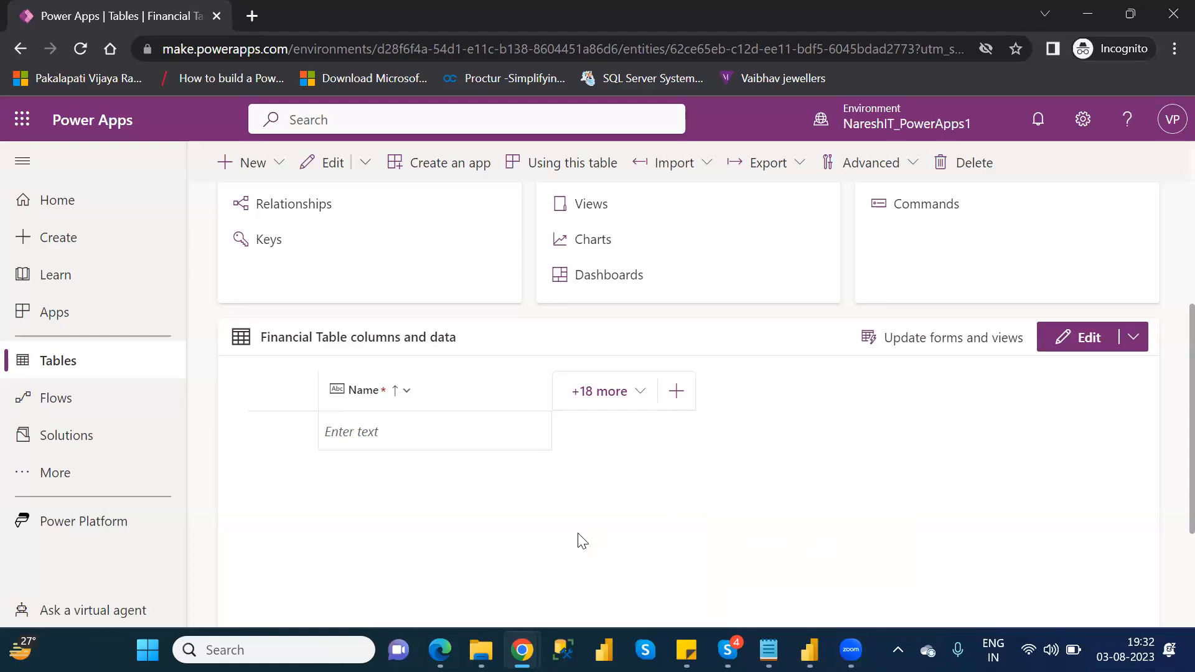
Open the Financial Data workbook from the OneDrive folder in File Explorer and review its column headers, including Segment, Country and Product
click(481, 649)
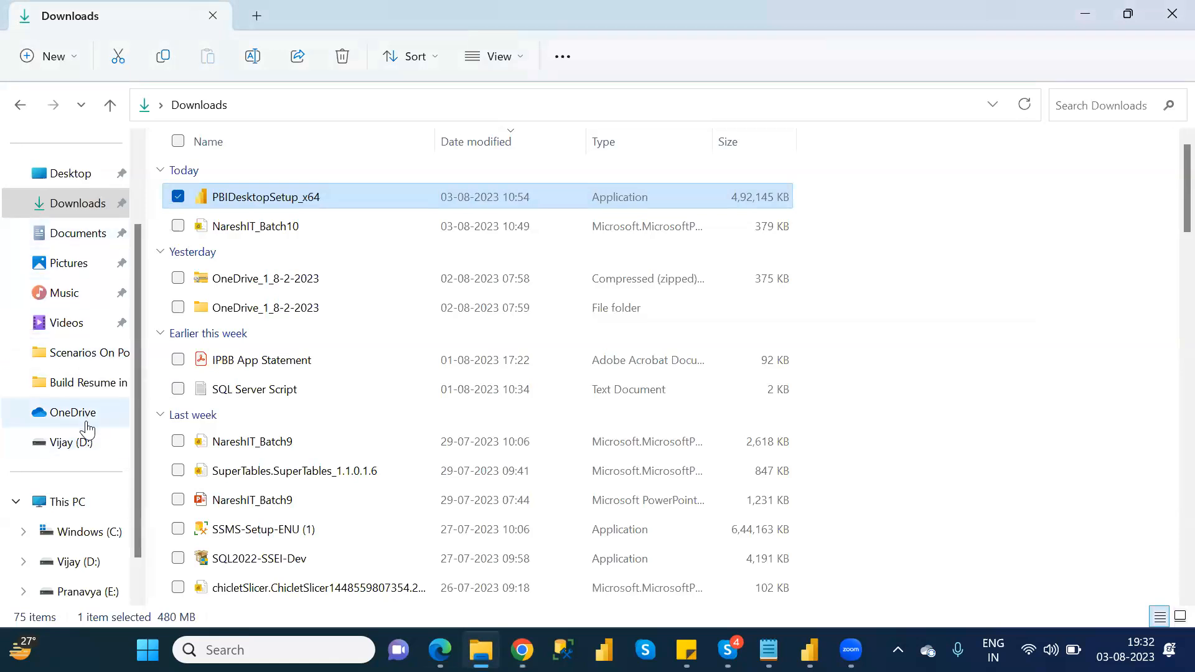
click(87, 428)
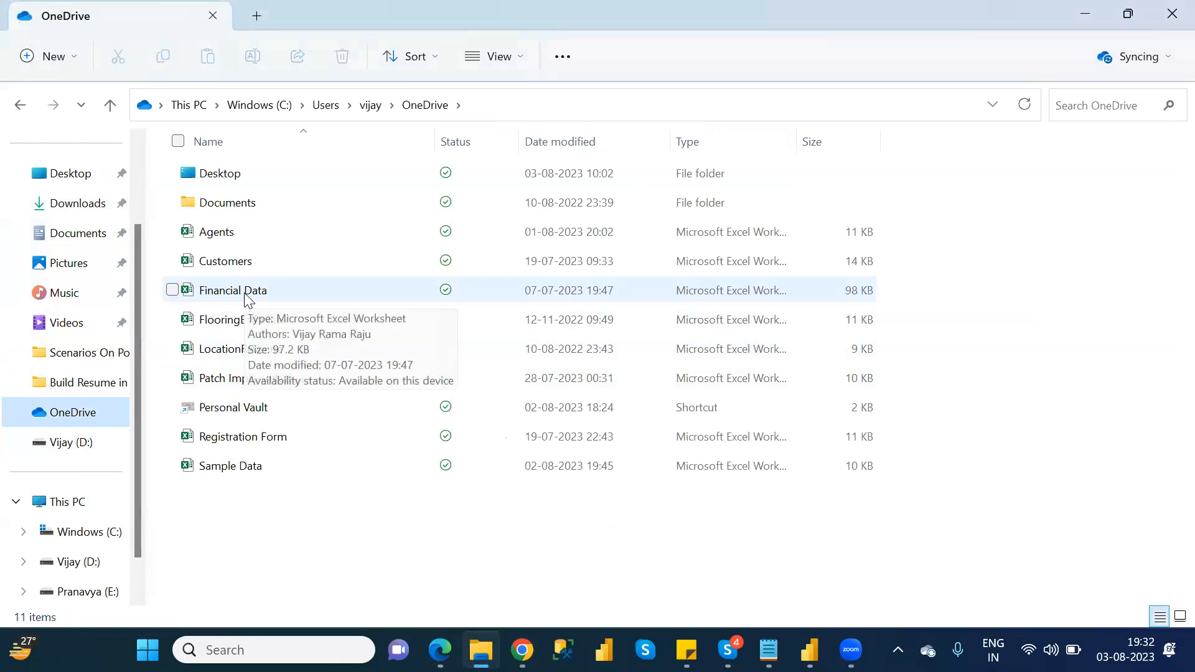
double_click(249, 300)
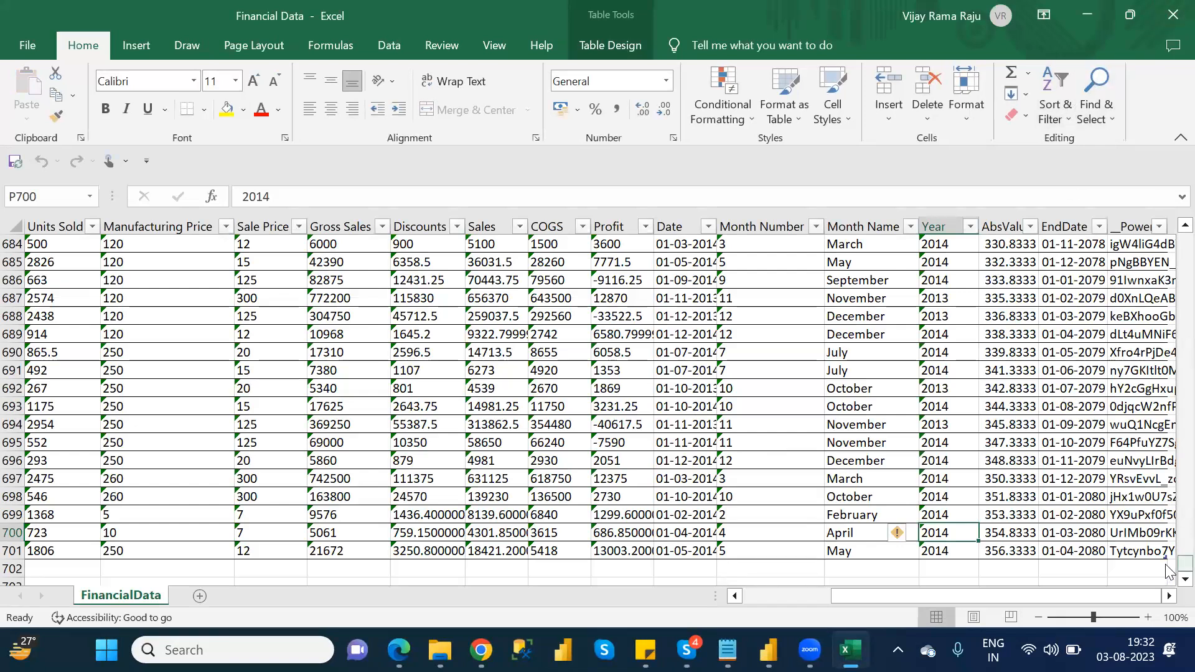
drag(1170, 567, 1169, 233)
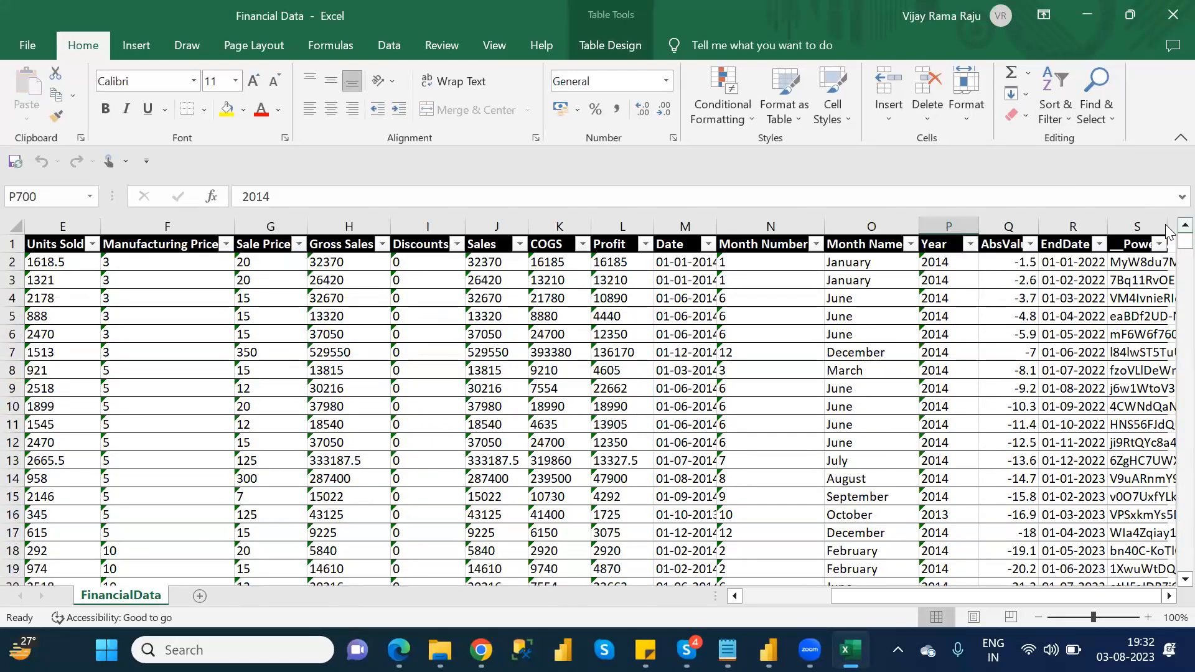
drag(881, 598, 819, 599)
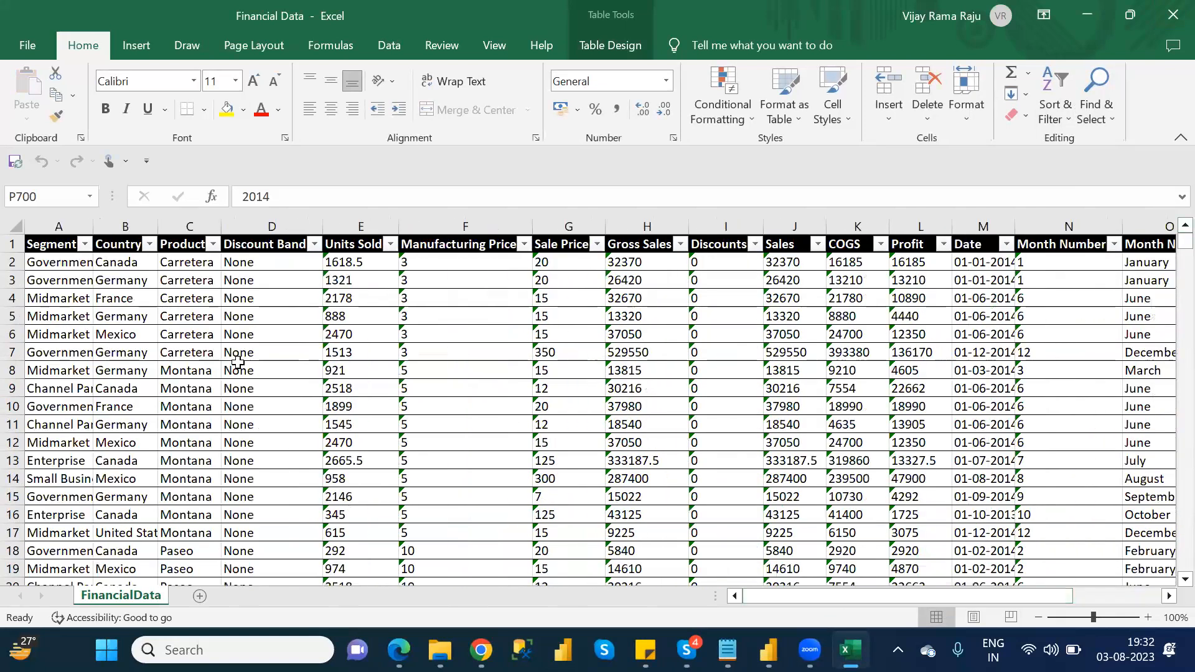
click(60, 249)
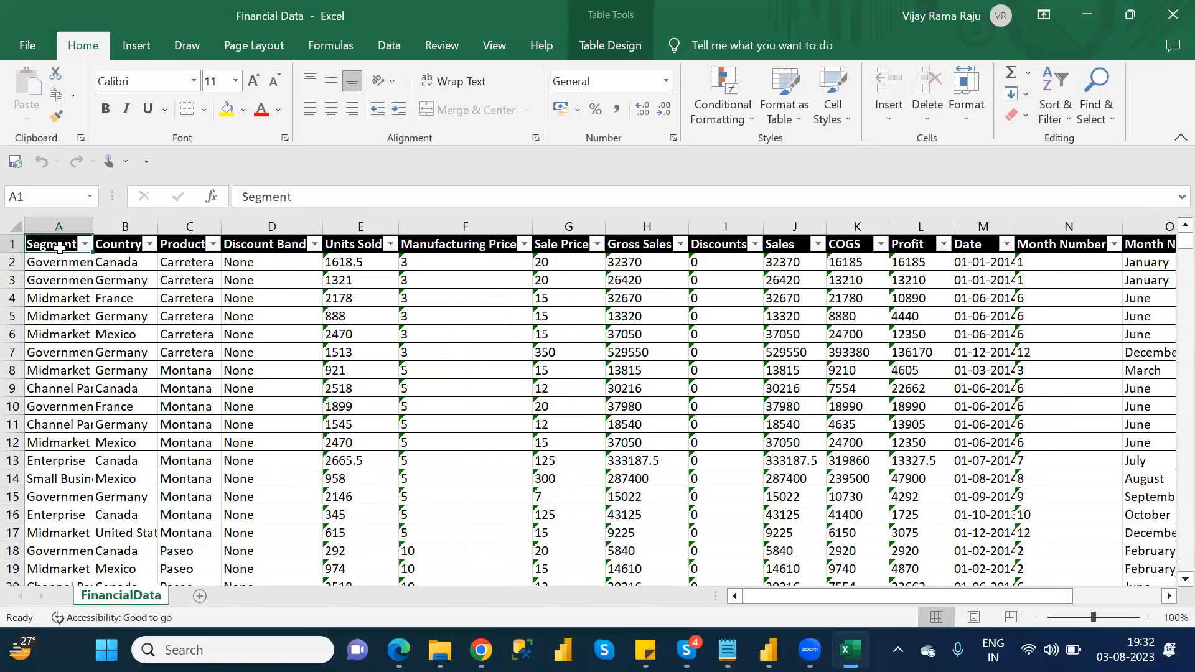
click(122, 243)
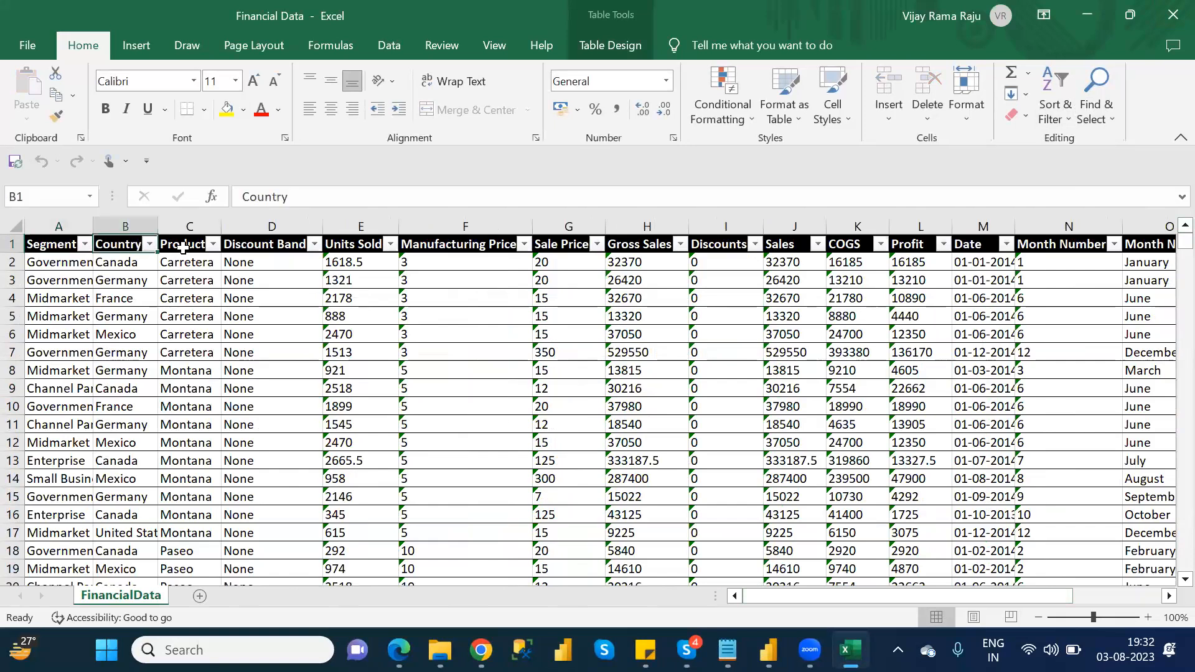
click(183, 247)
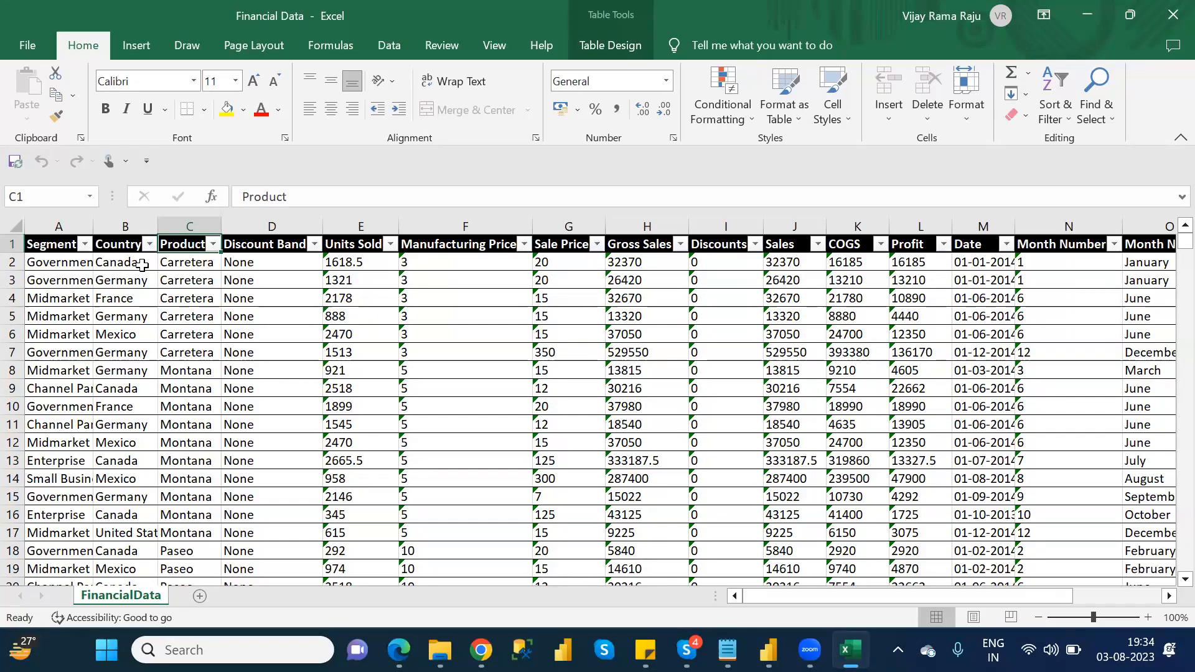
Switch back to Power Apps, rename the Financial Table's Name column to Segment and save the column
key(alt+Tab)
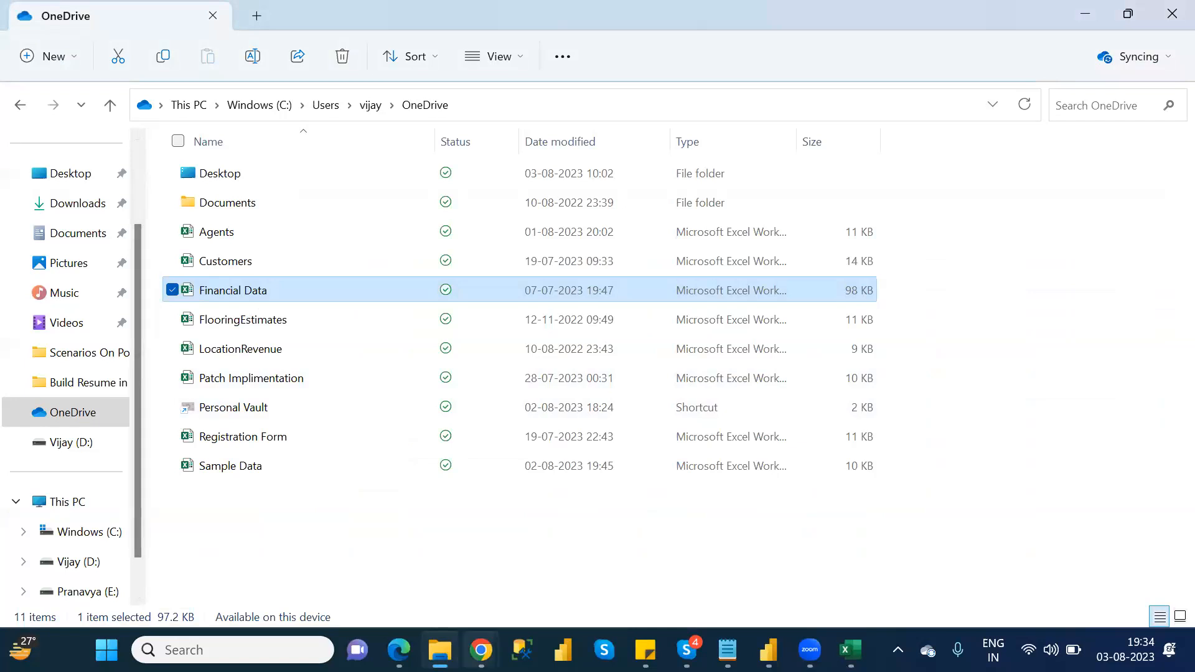
click(481, 650)
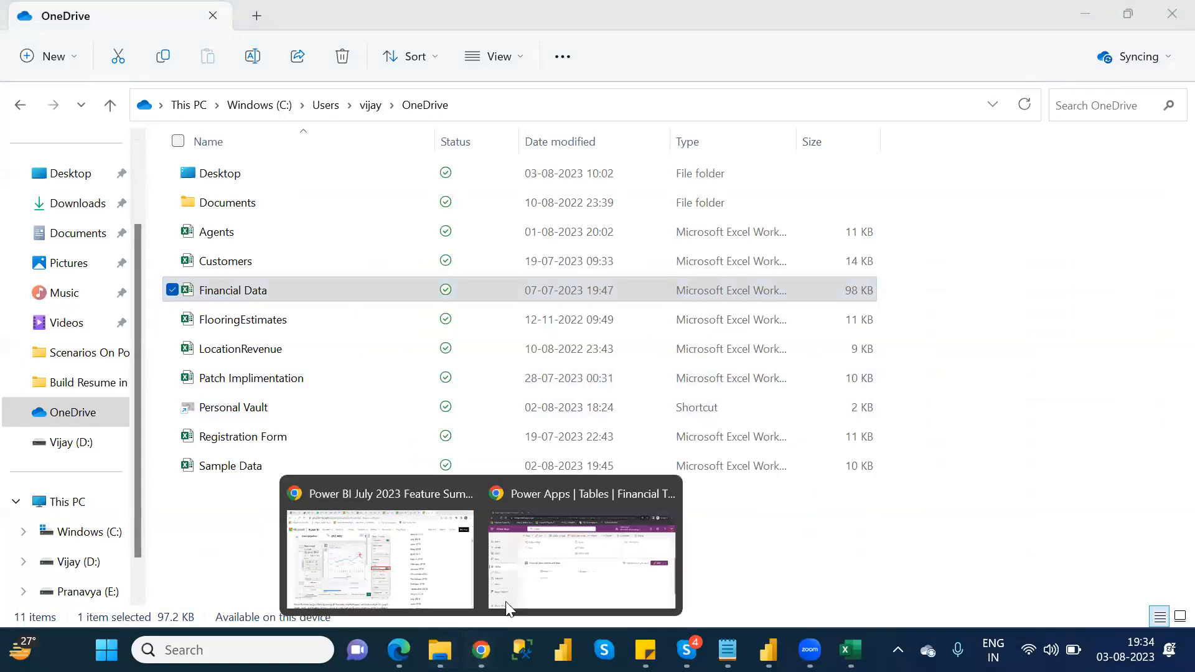
click(548, 578)
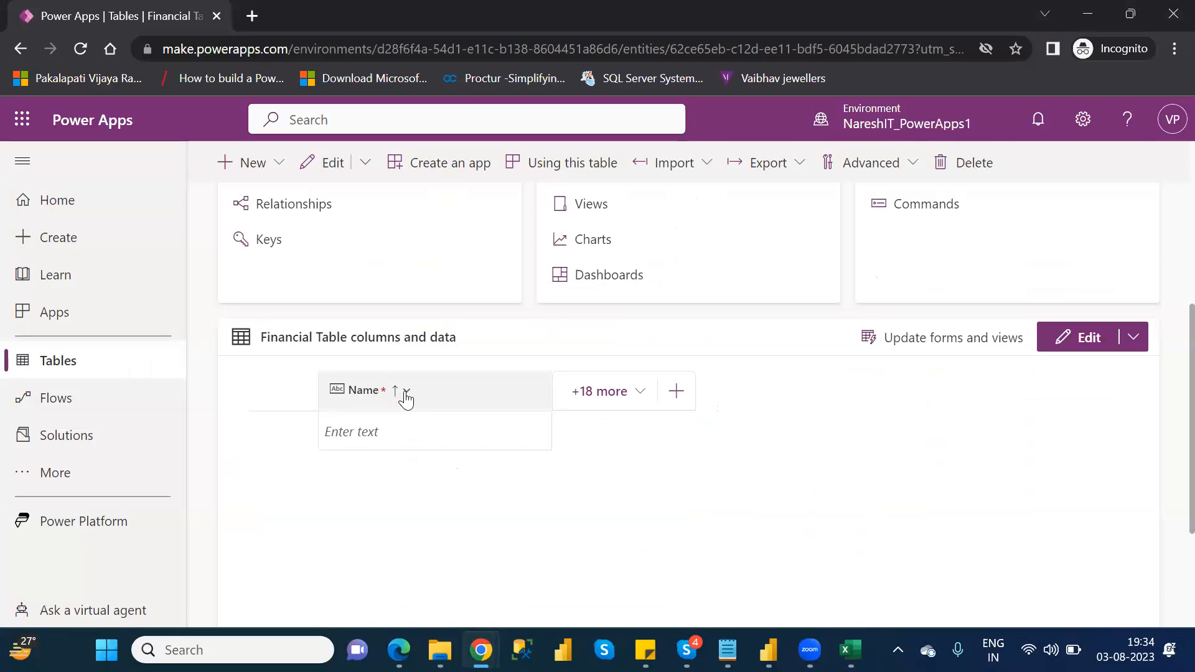
click(406, 393)
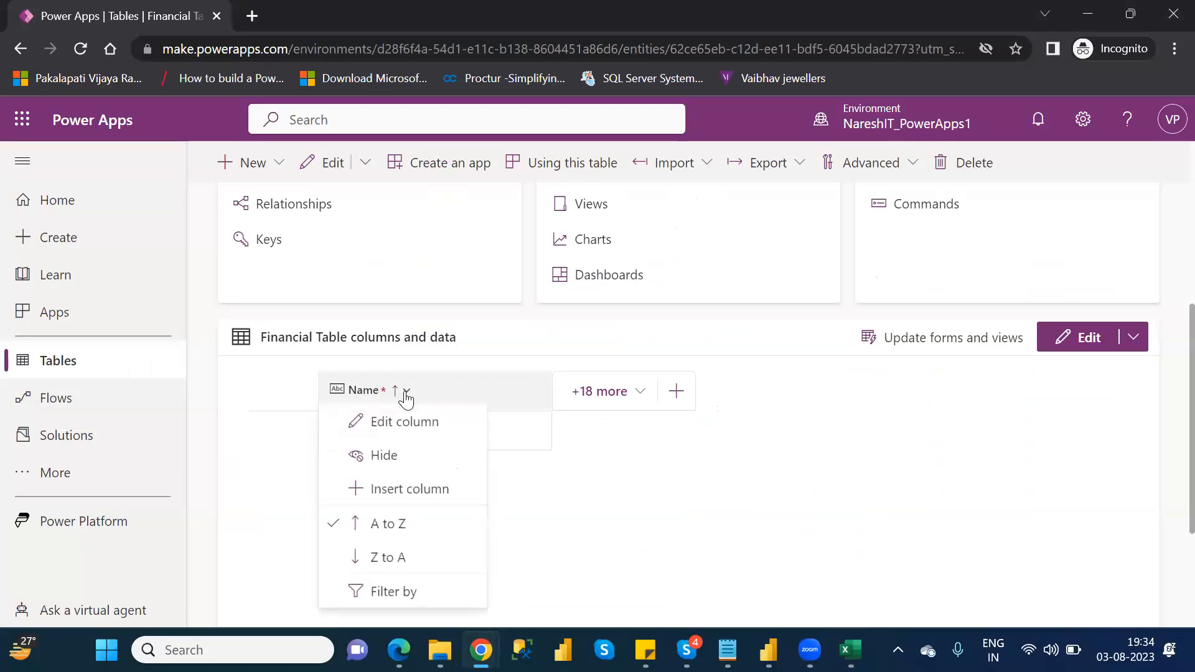
click(405, 435)
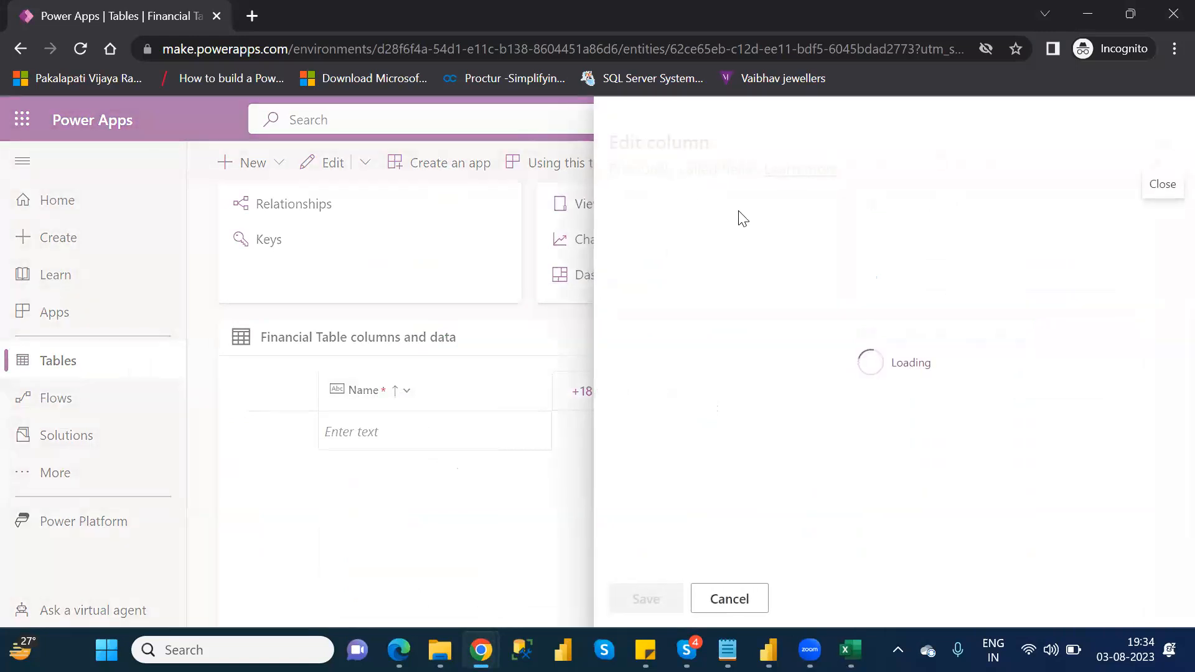
click(638, 245)
double_click(638, 245)
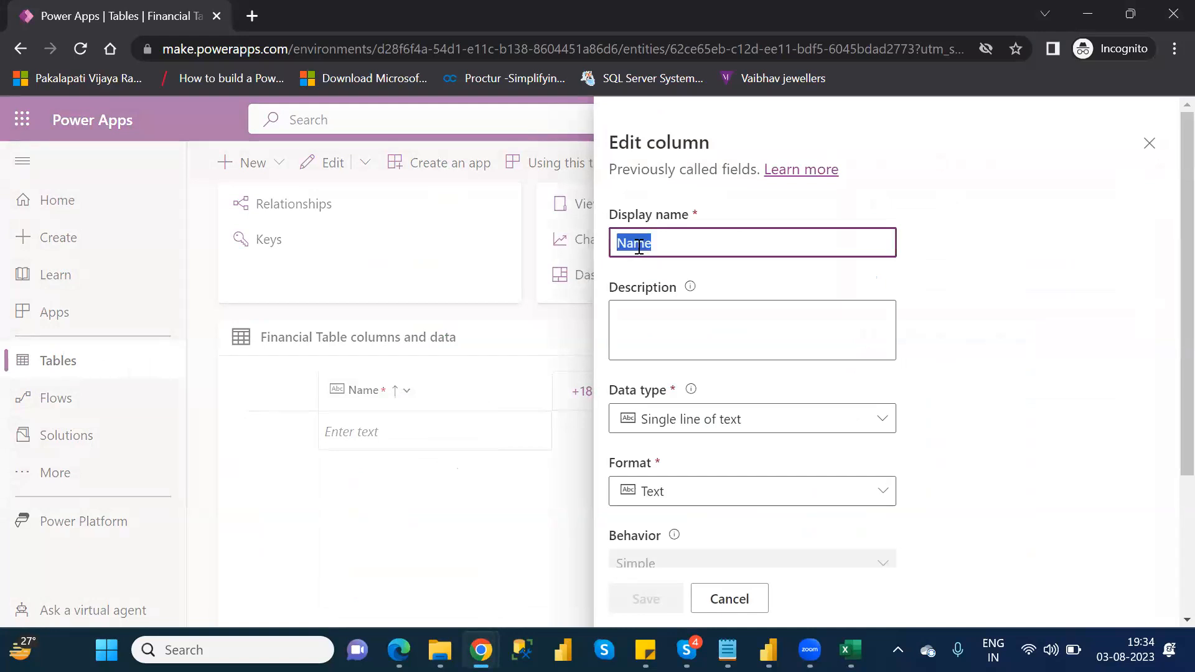
text(Segme)
key(BackSpace)
key(BackSpace)
key(BackSpace)
text(ment)
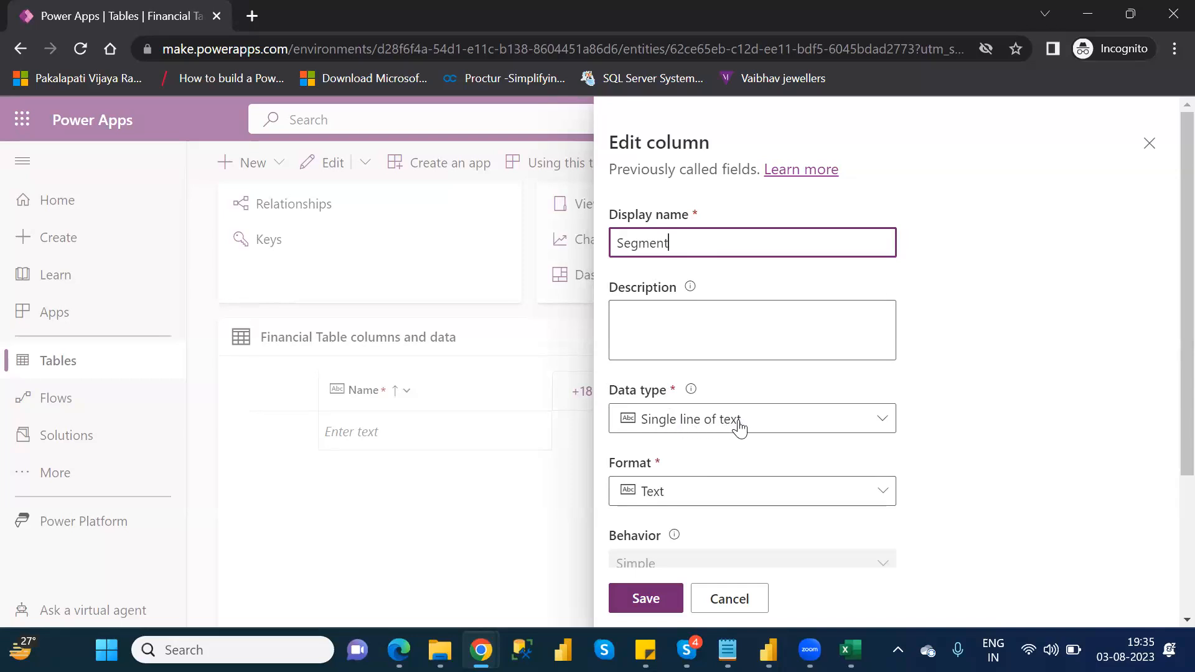
click(662, 607)
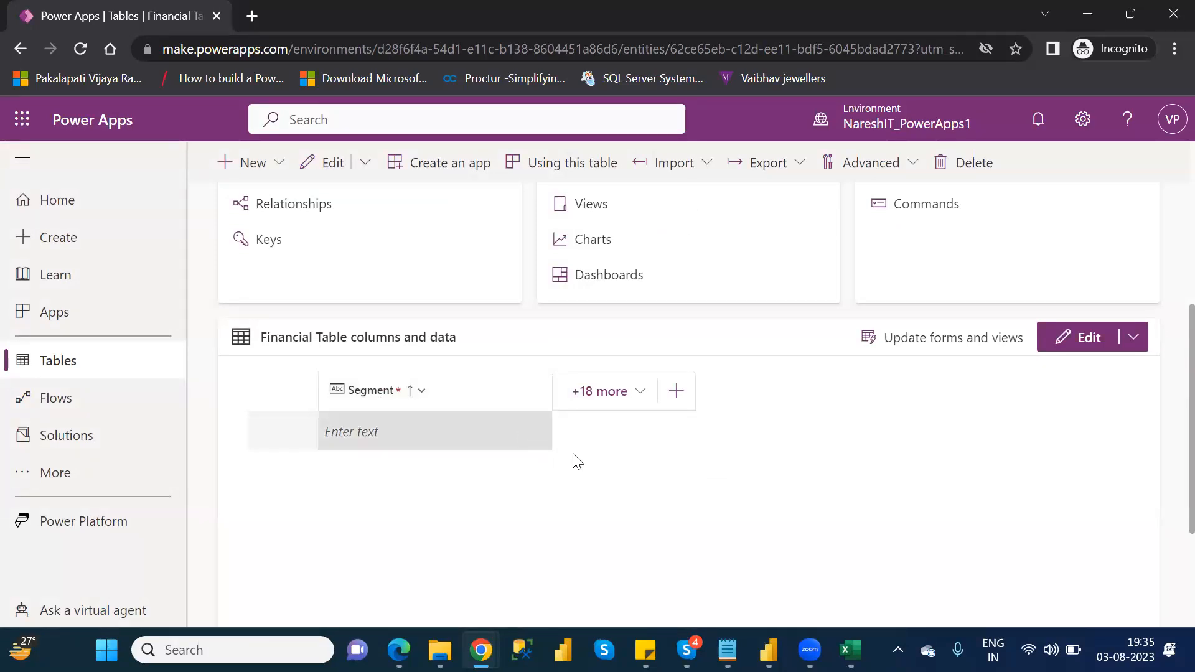
Start a new column in Financial Table and enter Country as its display name, copied from the Financial Data workbook's header in Excel
click(676, 392)
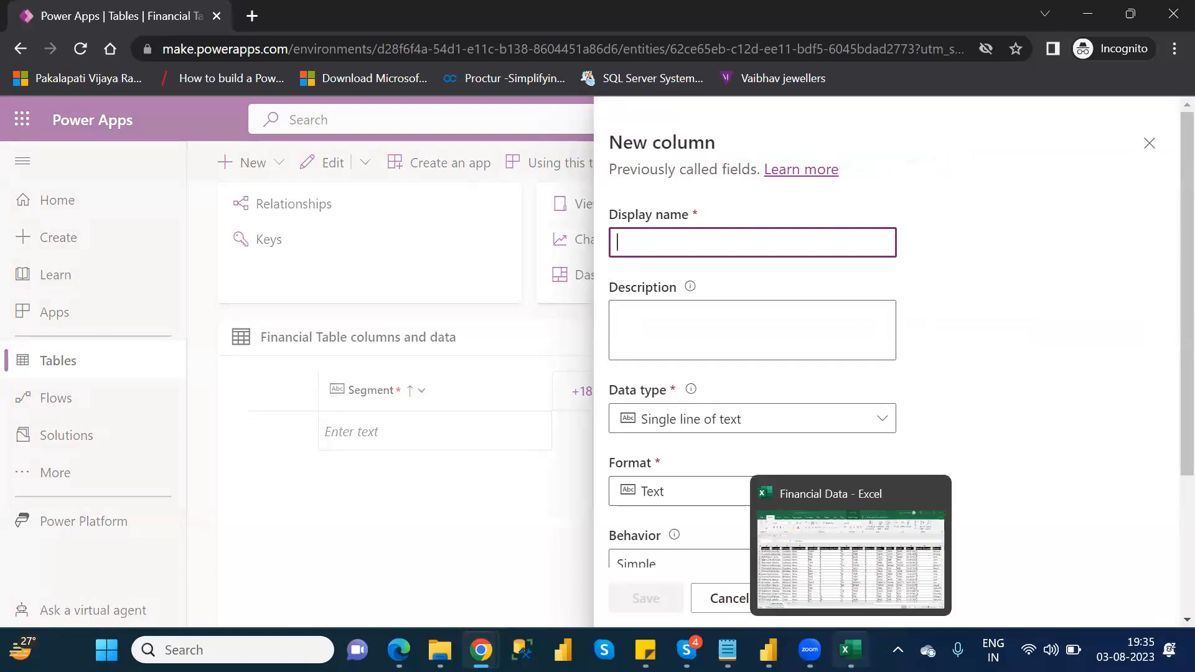
click(850, 650)
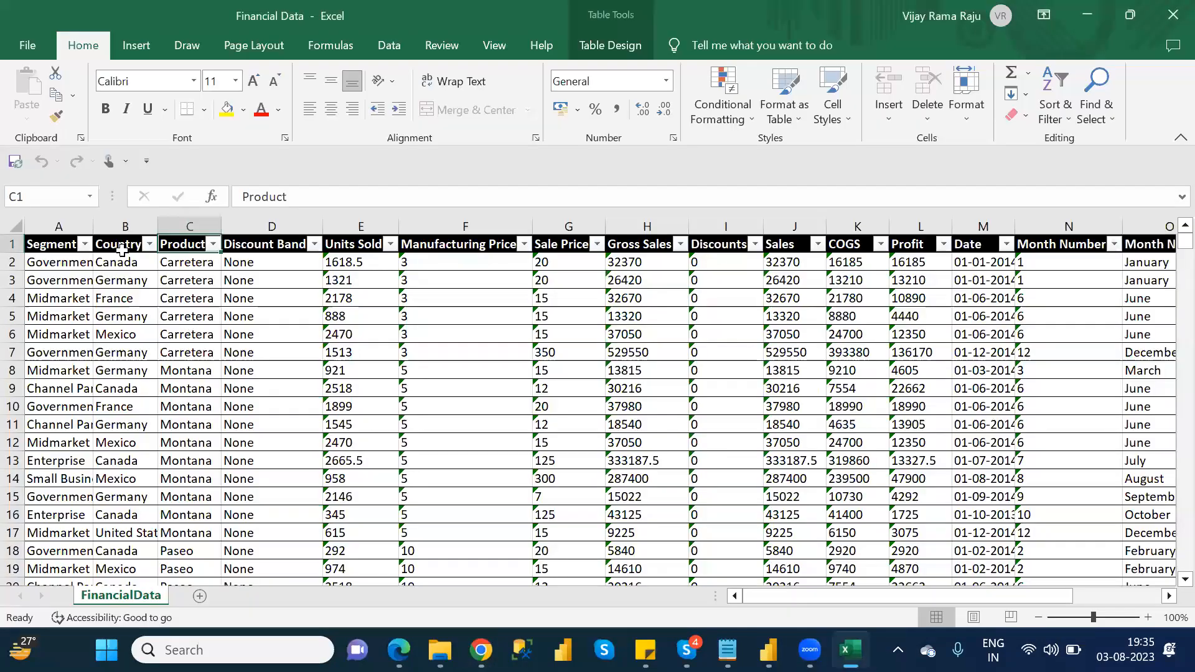
click(121, 248)
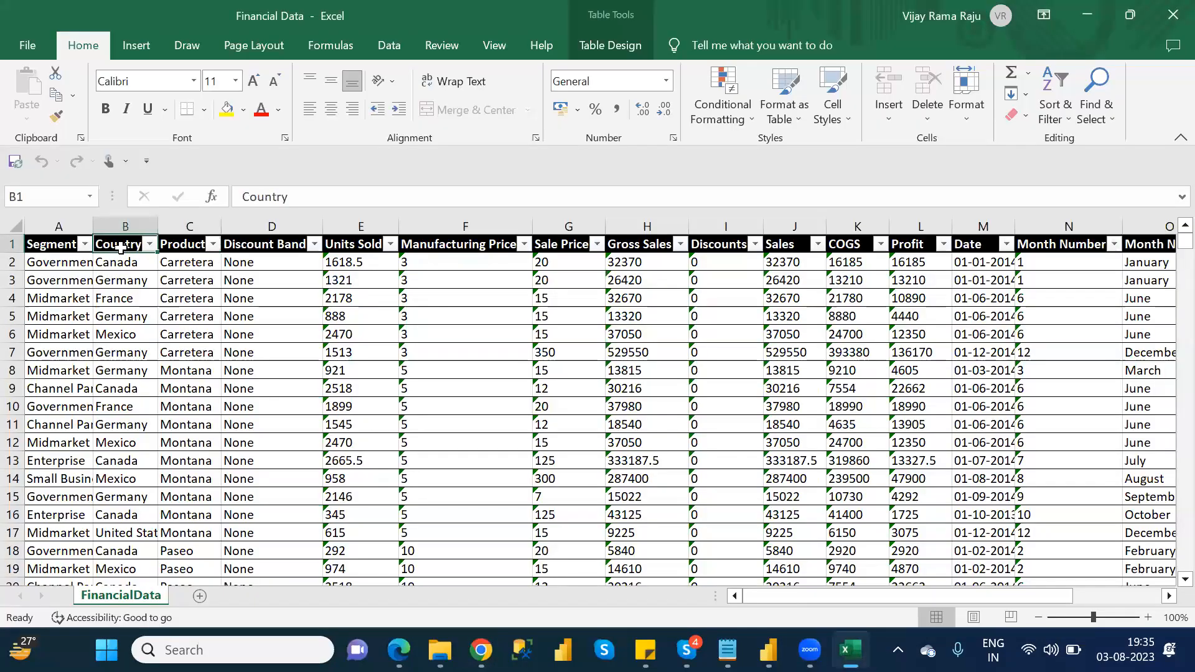
key(ctrl+c)
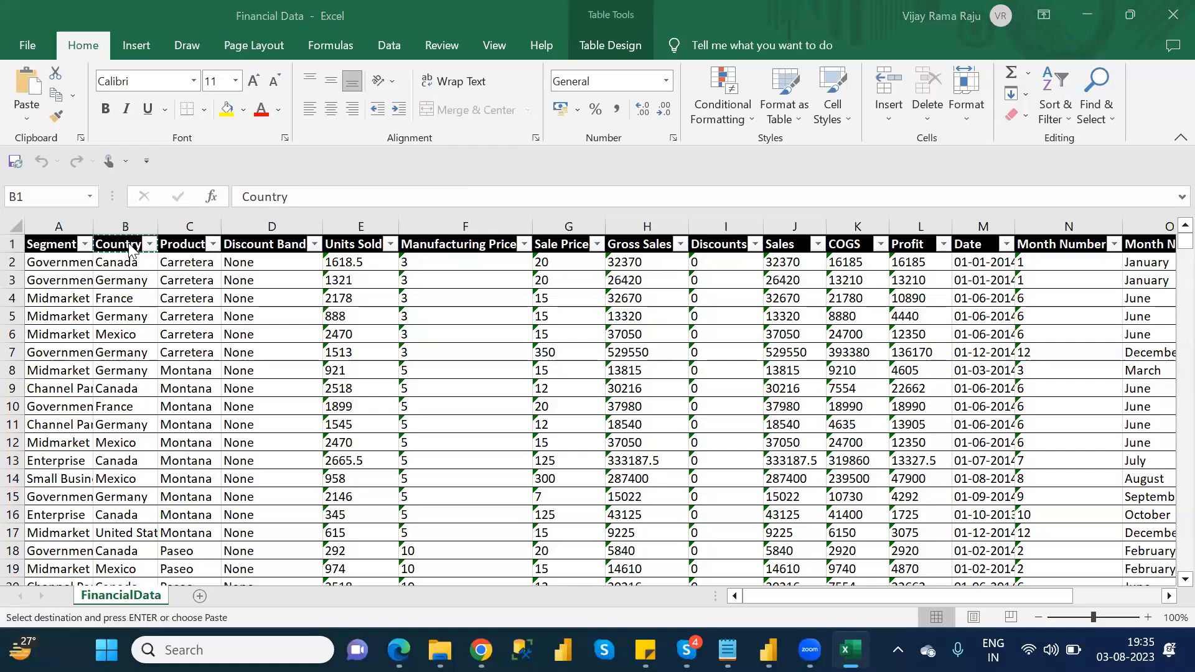
key(alt+Tab)
click(660, 231)
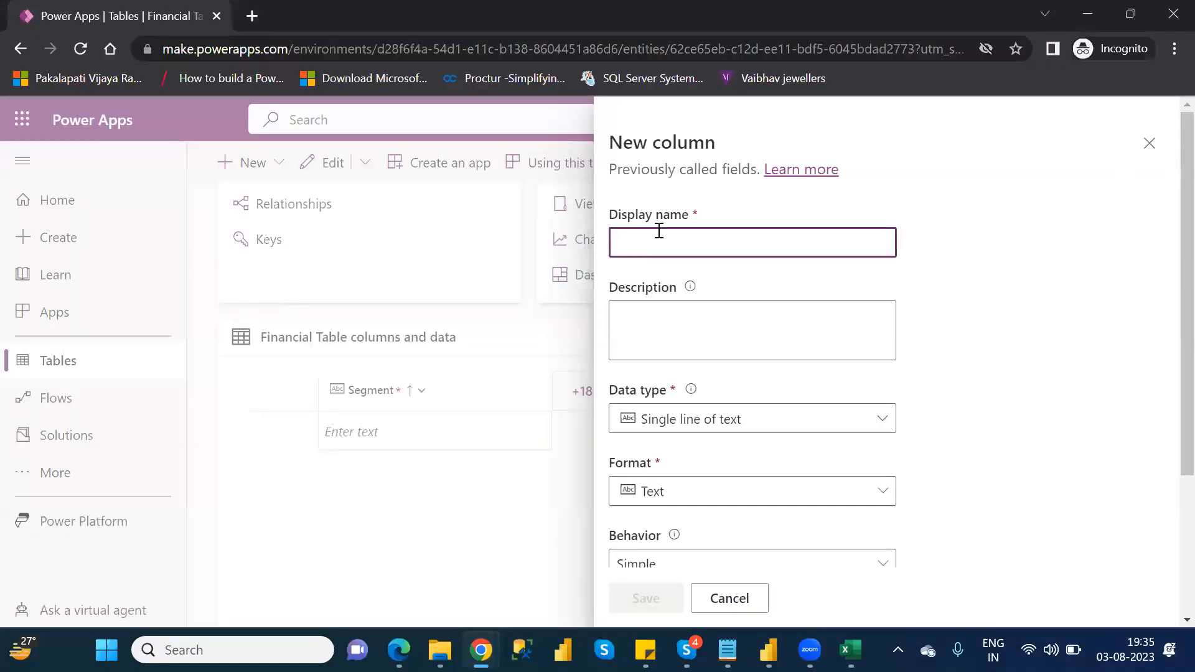
key(ctrl+v)
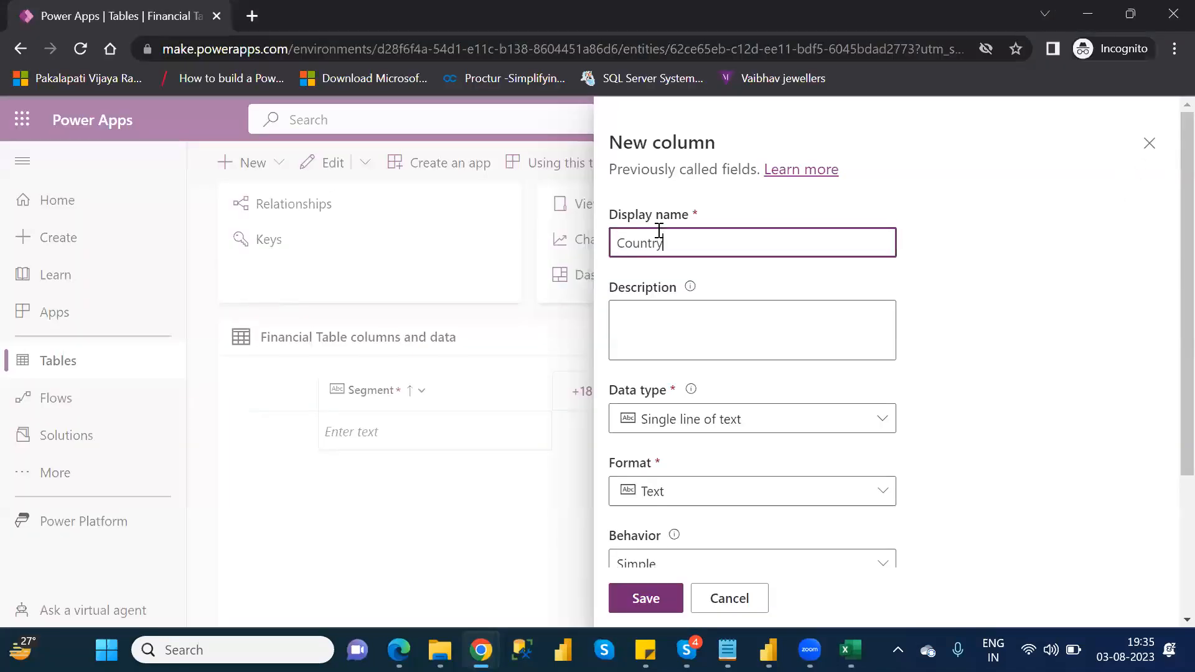
Review the text data types for the new Country column, then save it as a single line of text in Text format
click(711, 421)
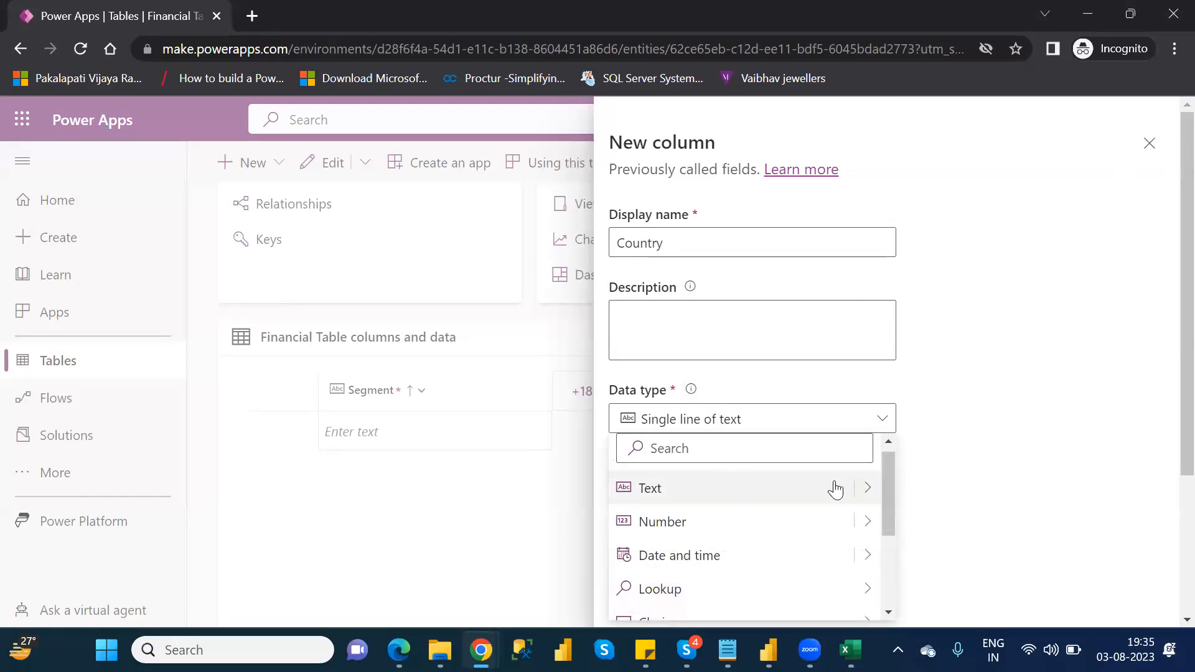
click(867, 492)
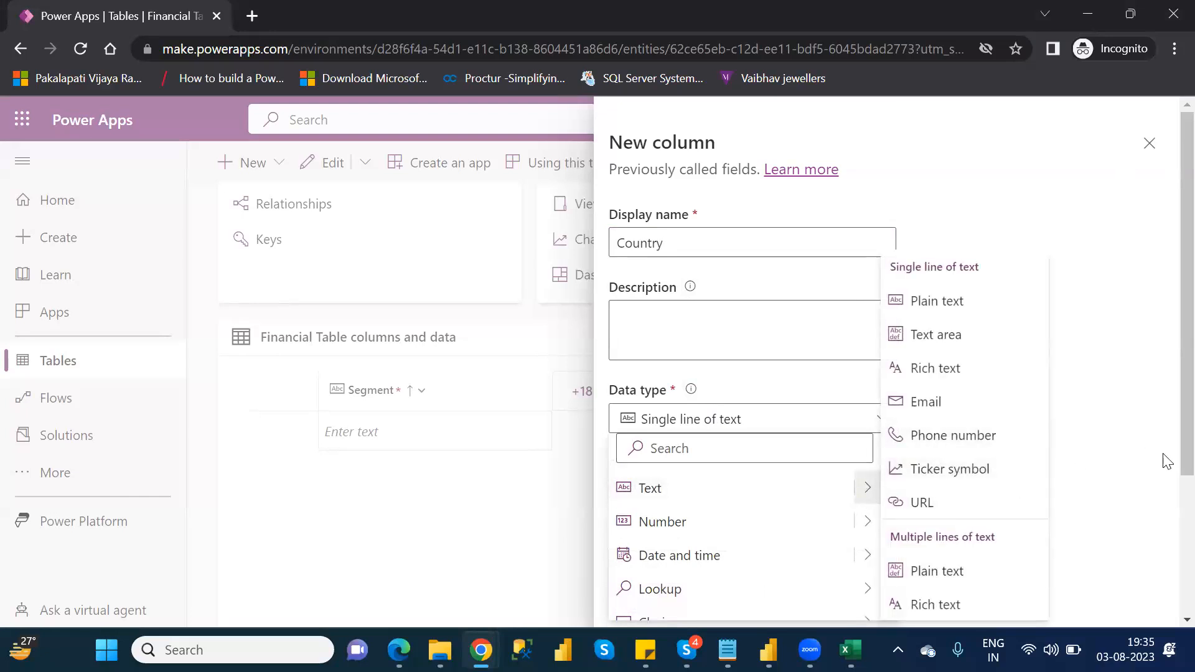
scroll(1169, 541, down, 2)
scroll(1167, 548, down, 1)
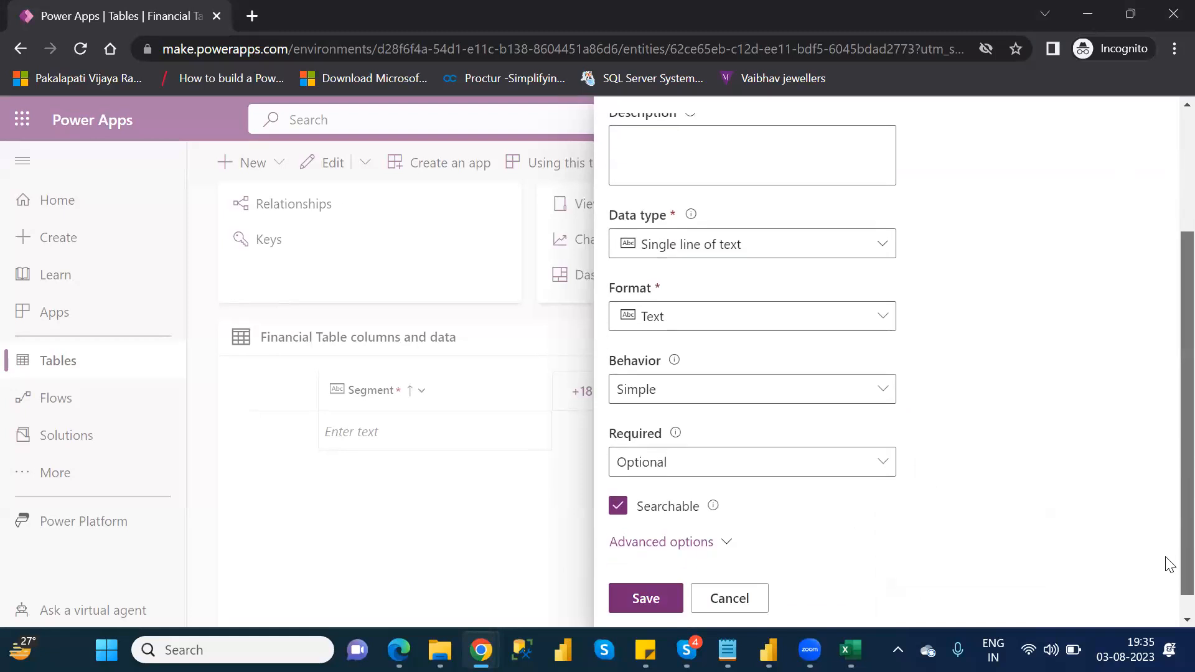
click(810, 252)
mouse_move(884, 323)
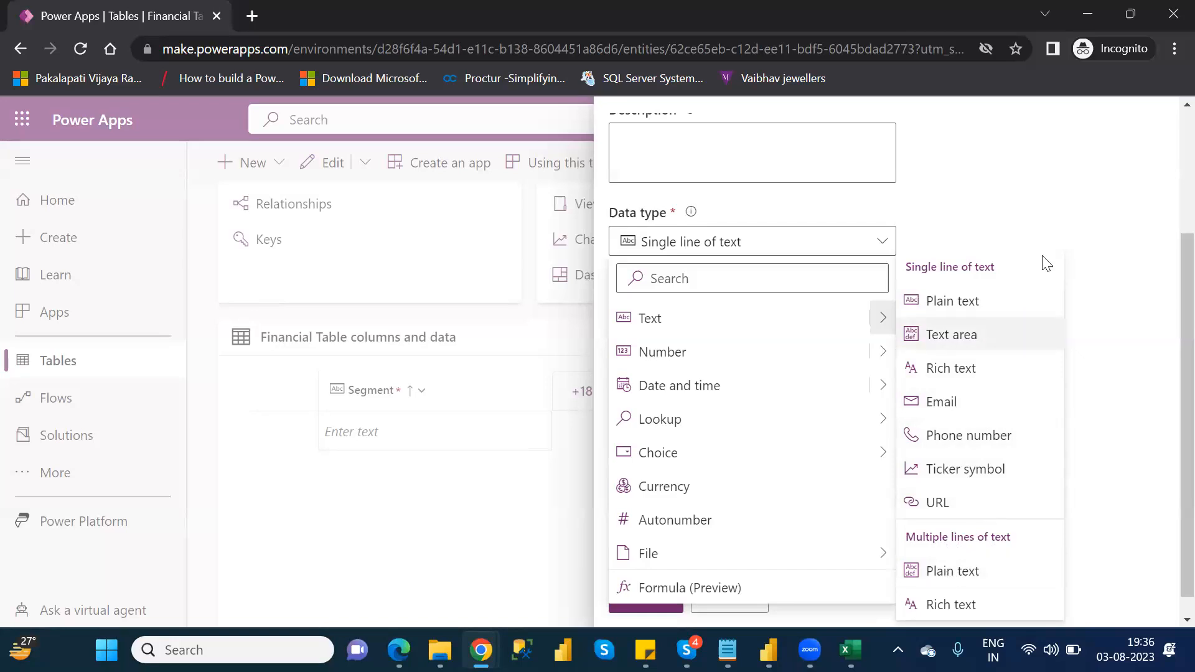
click(1071, 234)
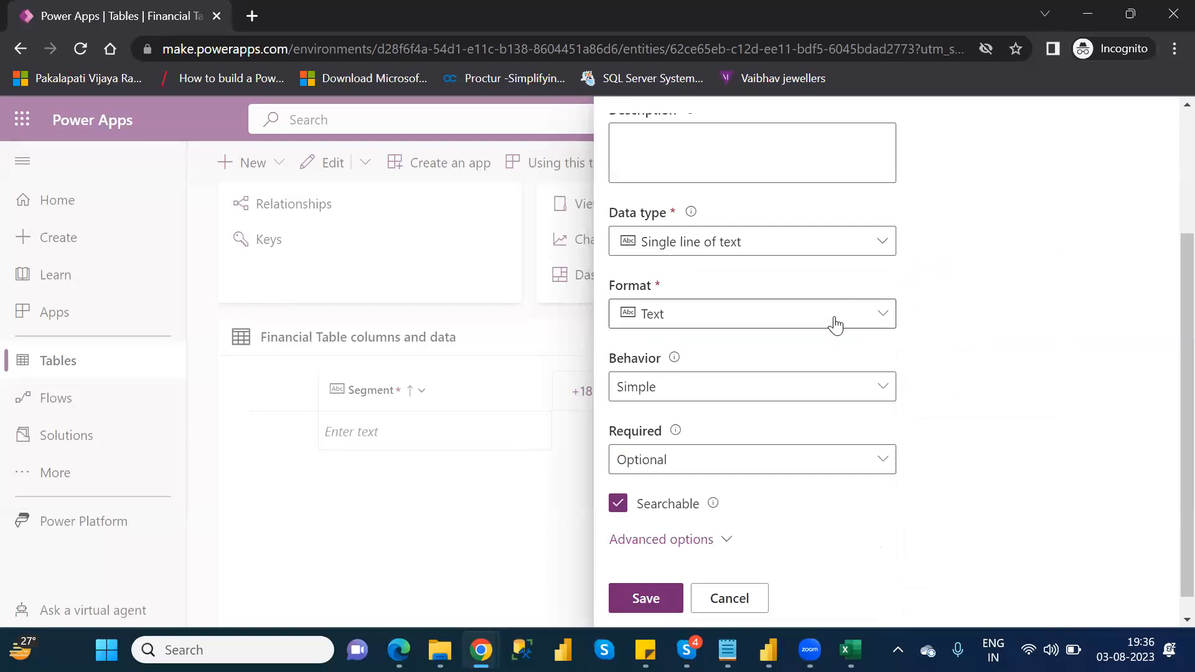
click(834, 326)
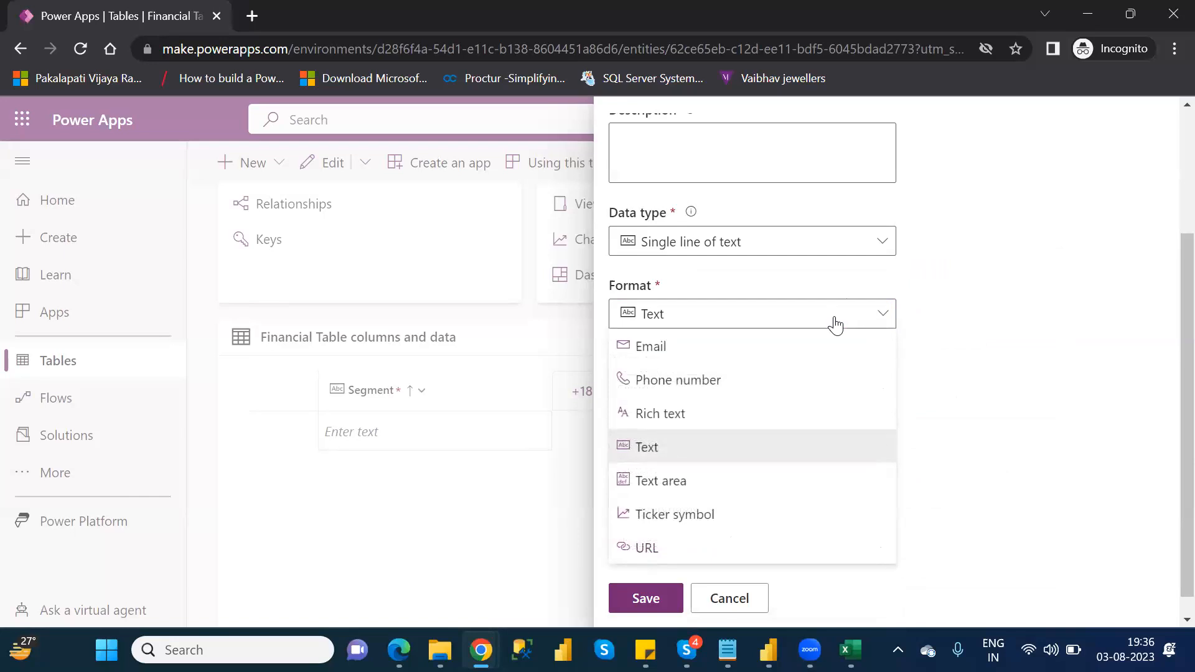
click(744, 448)
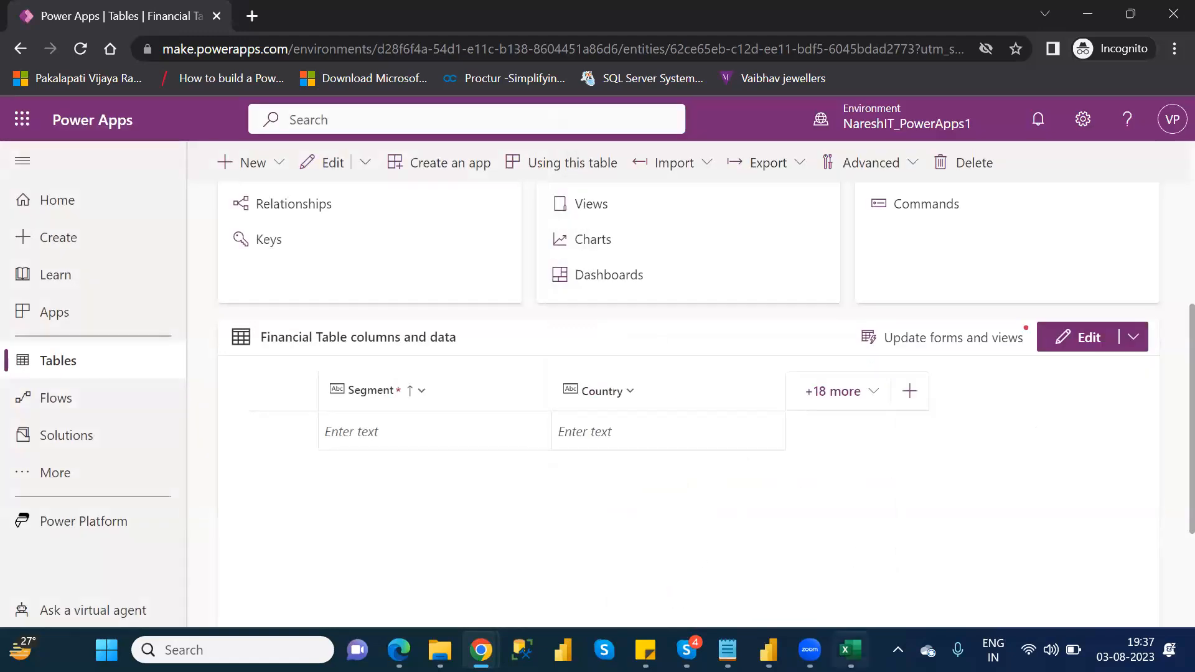
Check the column headings in the Financial Data workbook in Excel, then add a single-line text column named Product in Power Apps
click(850, 650)
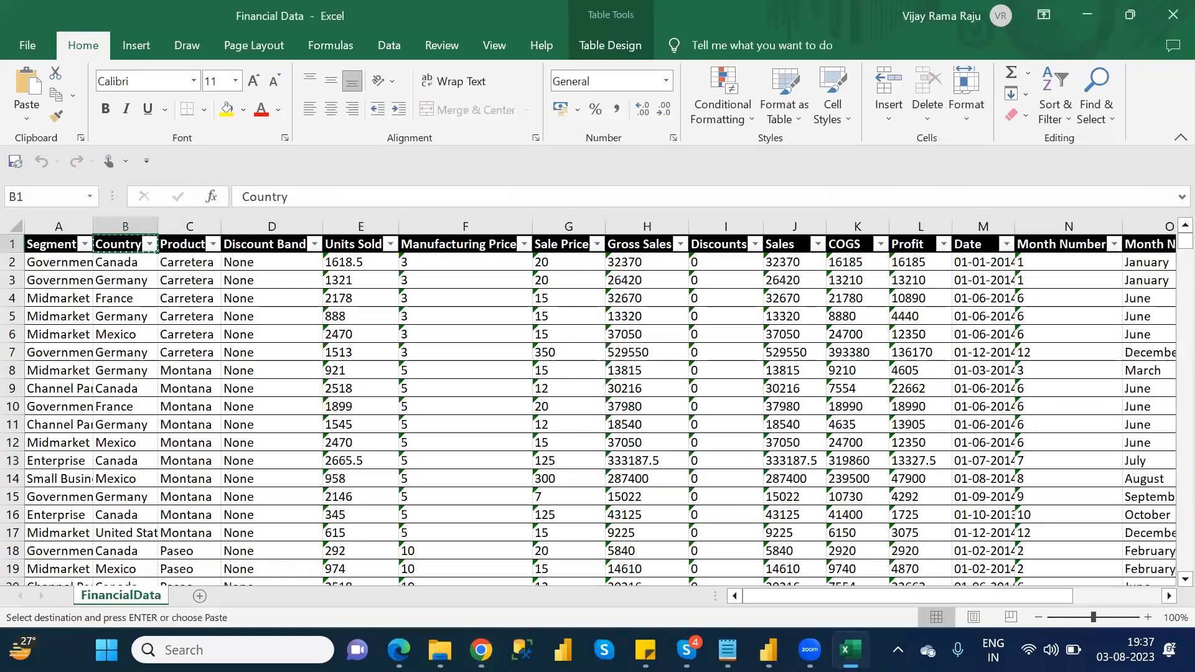
key(alt+Tab)
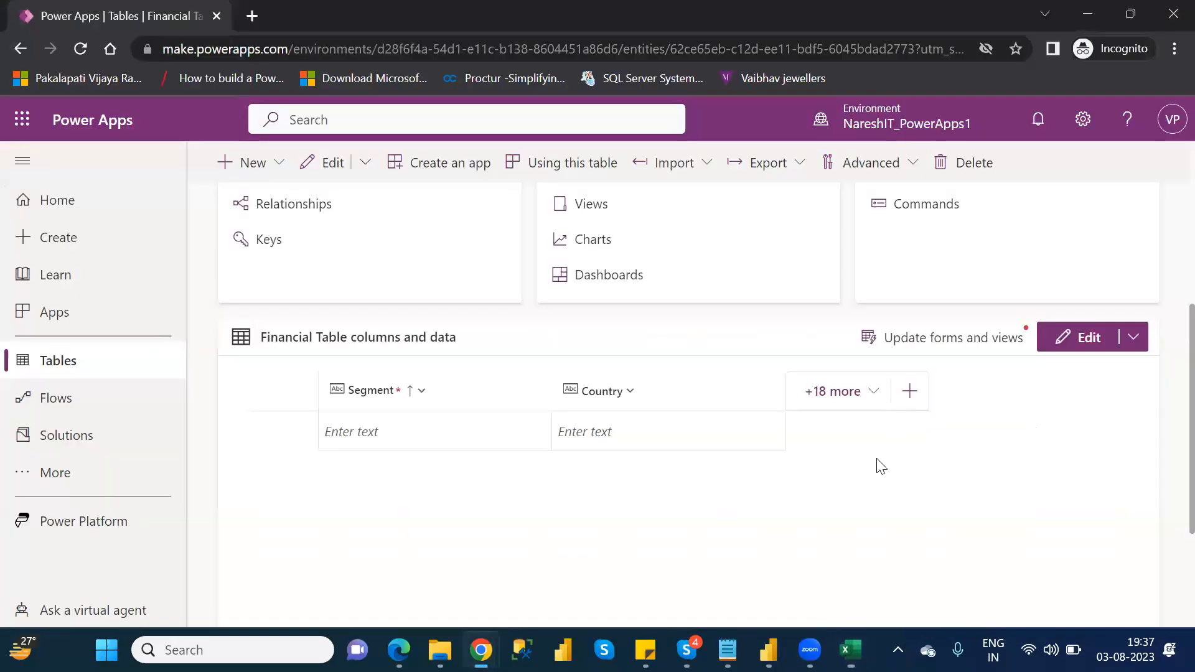
click(907, 392)
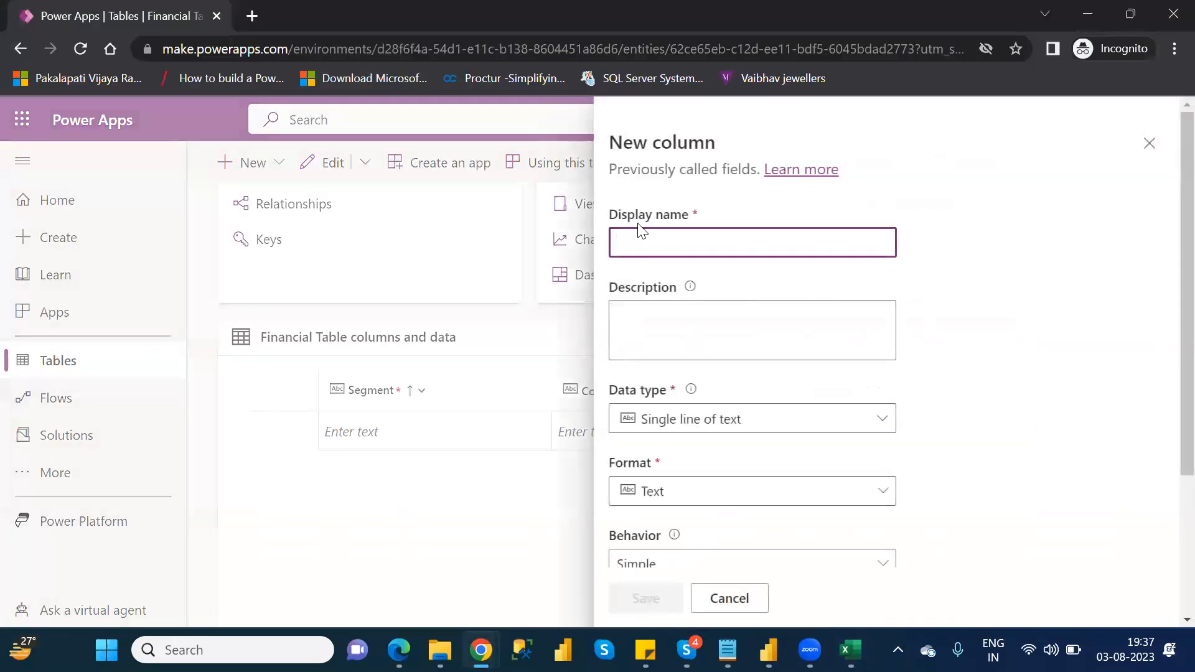
text(Pro)
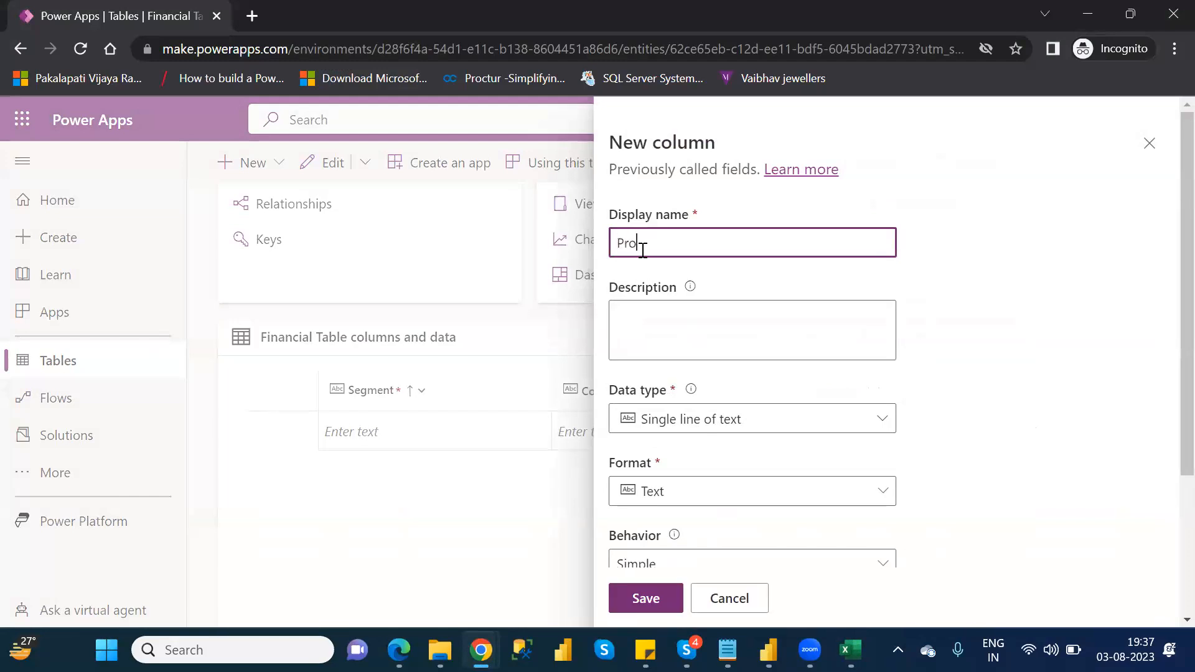
text(duct)
click(648, 594)
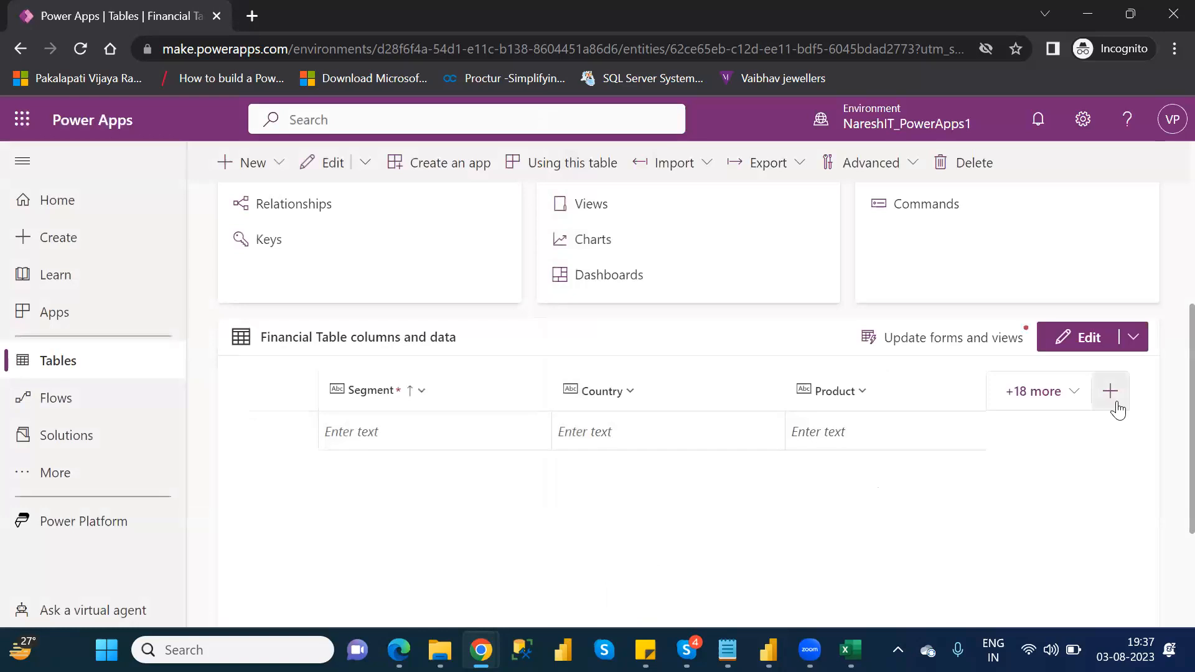
Add a single-line text column named Segment to the Financial Table and save it
click(1111, 391)
text(s)
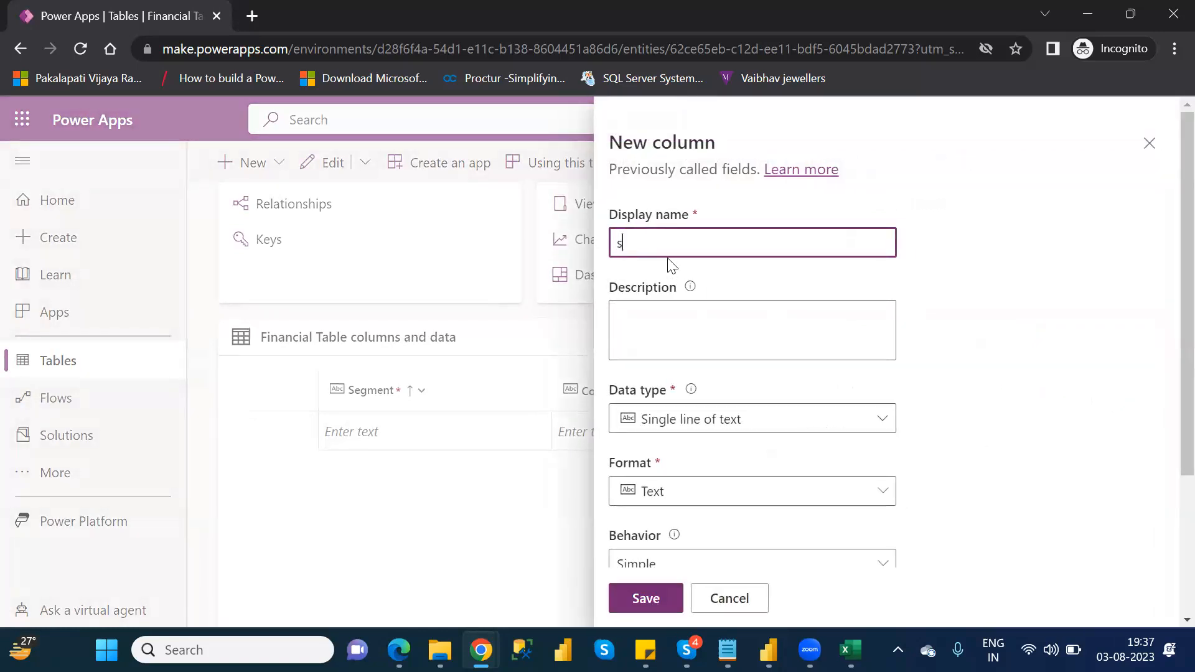
key(BackSpace)
text(Segment)
click(646, 598)
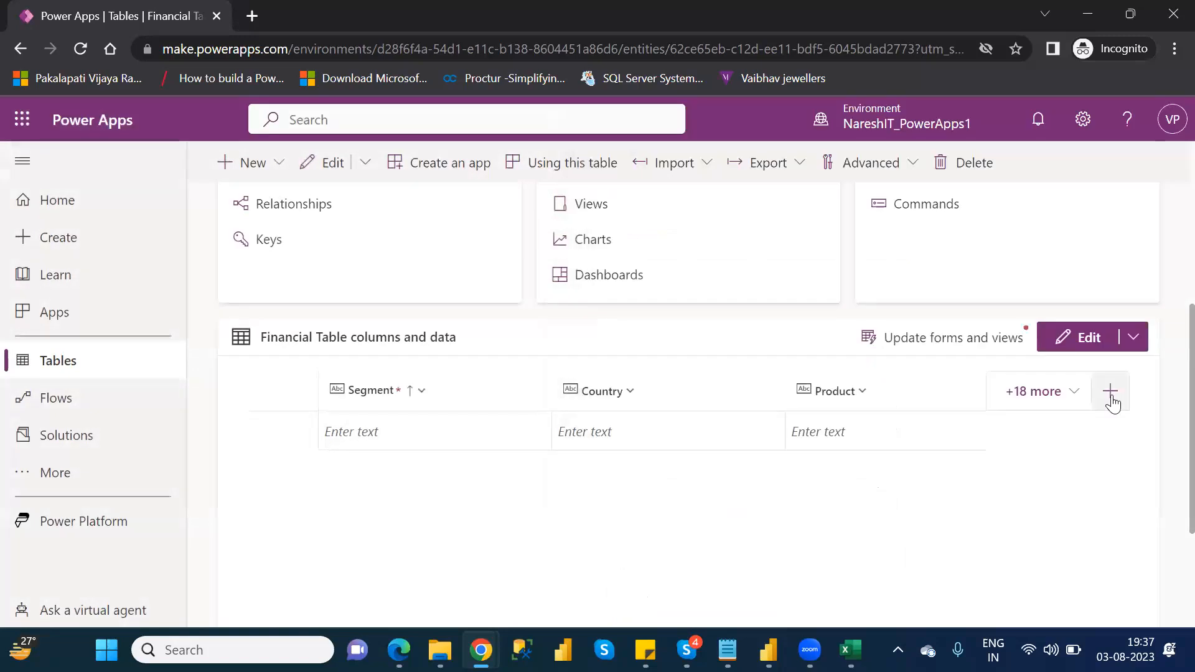
Add a column named Sales with the Decimal data type to the Financial Table and save it
click(1111, 392)
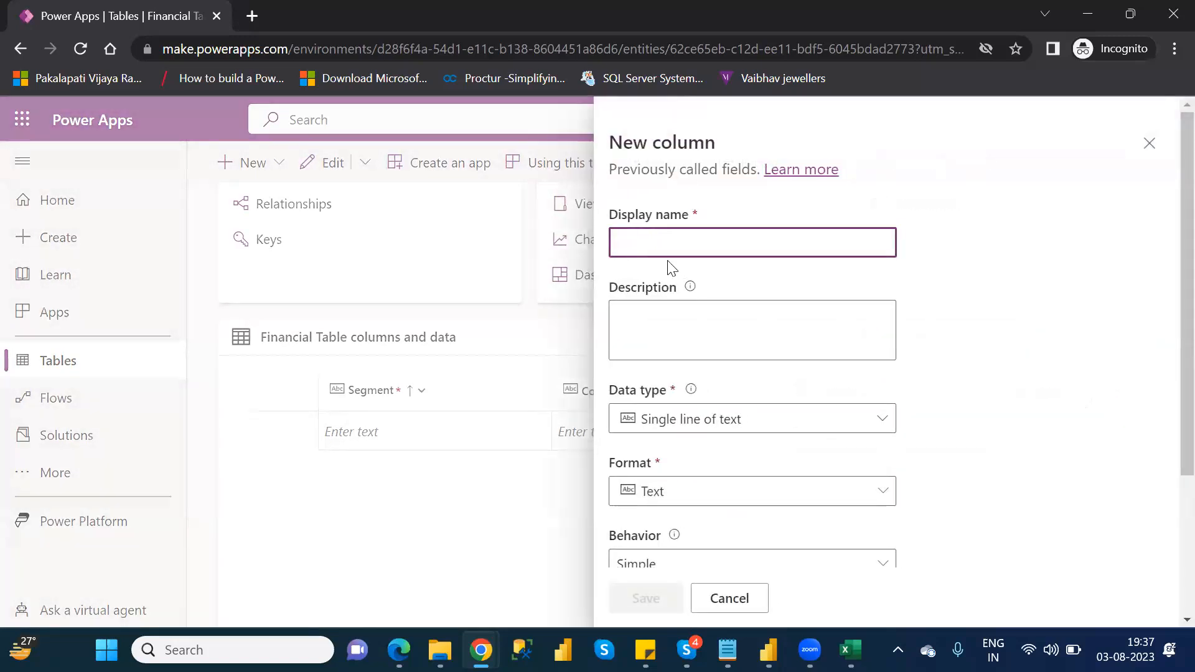
text(Sales)
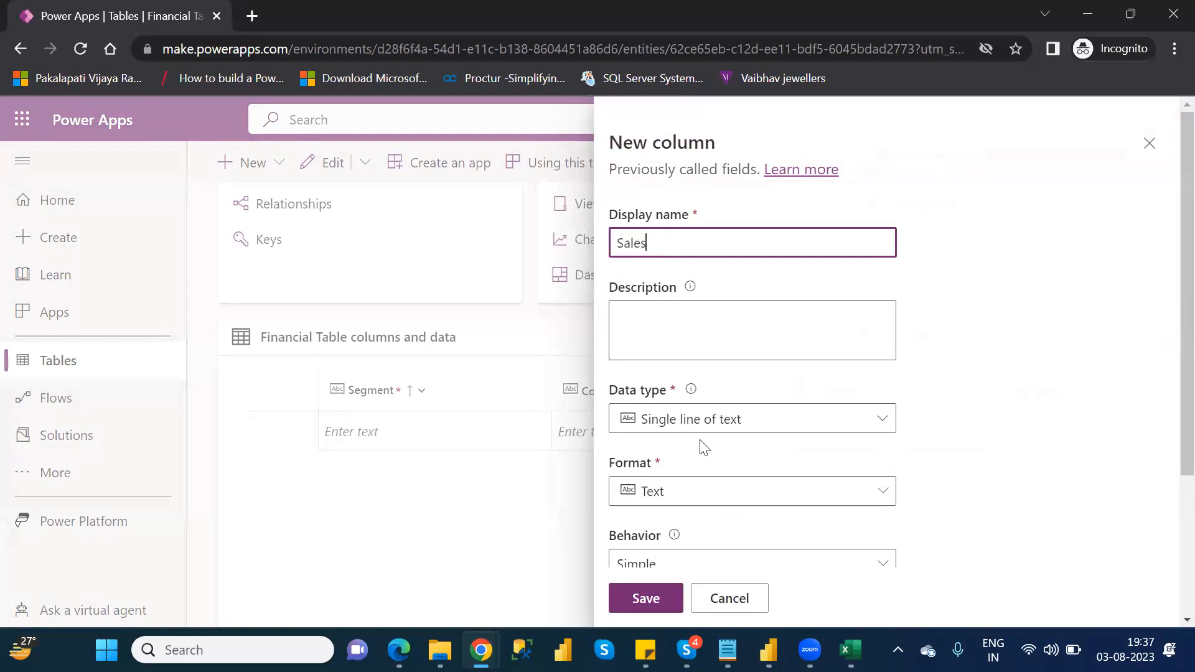
click(857, 428)
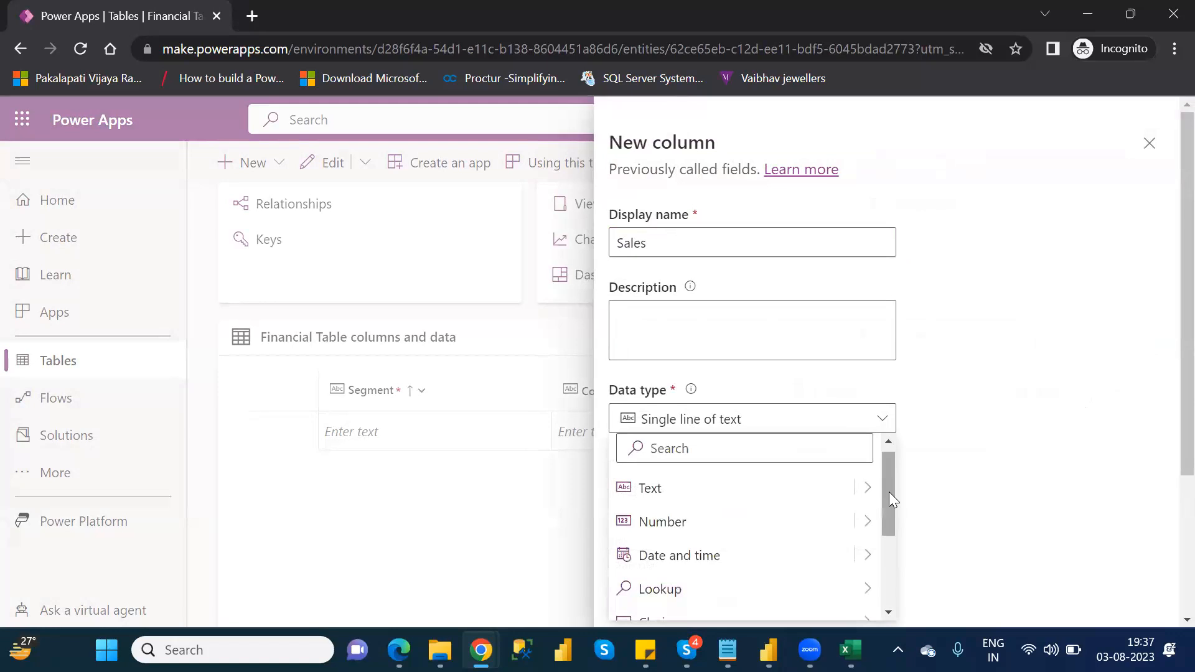
drag(889, 491, 893, 511)
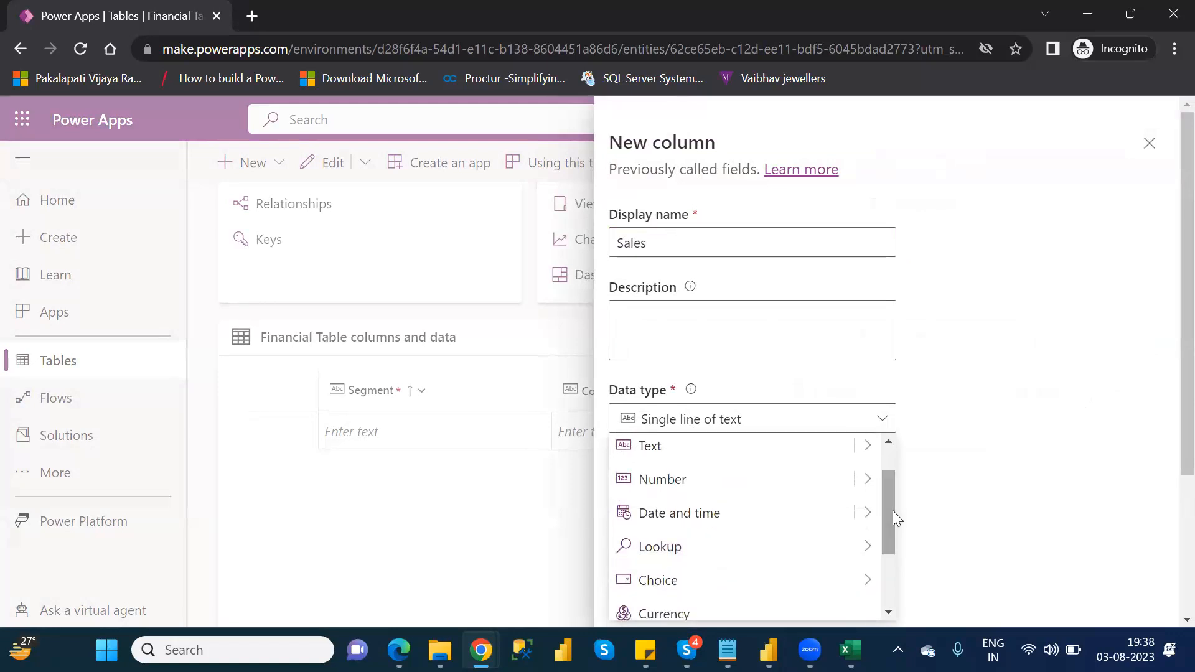
mouse_move(866, 487)
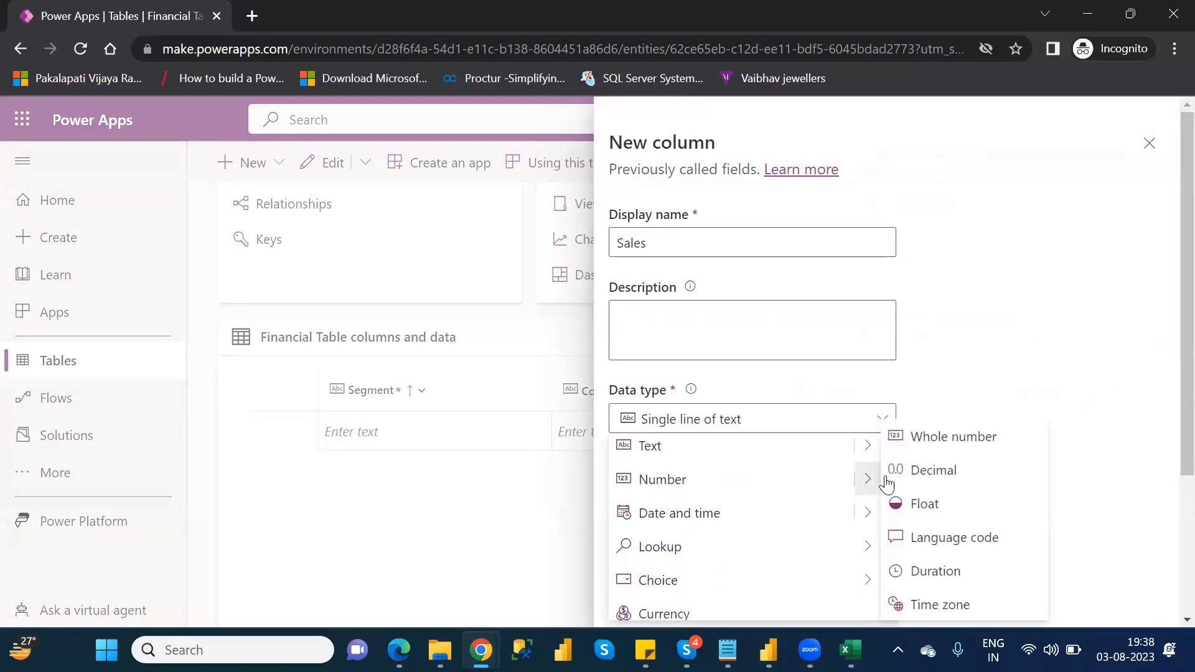
click(925, 473)
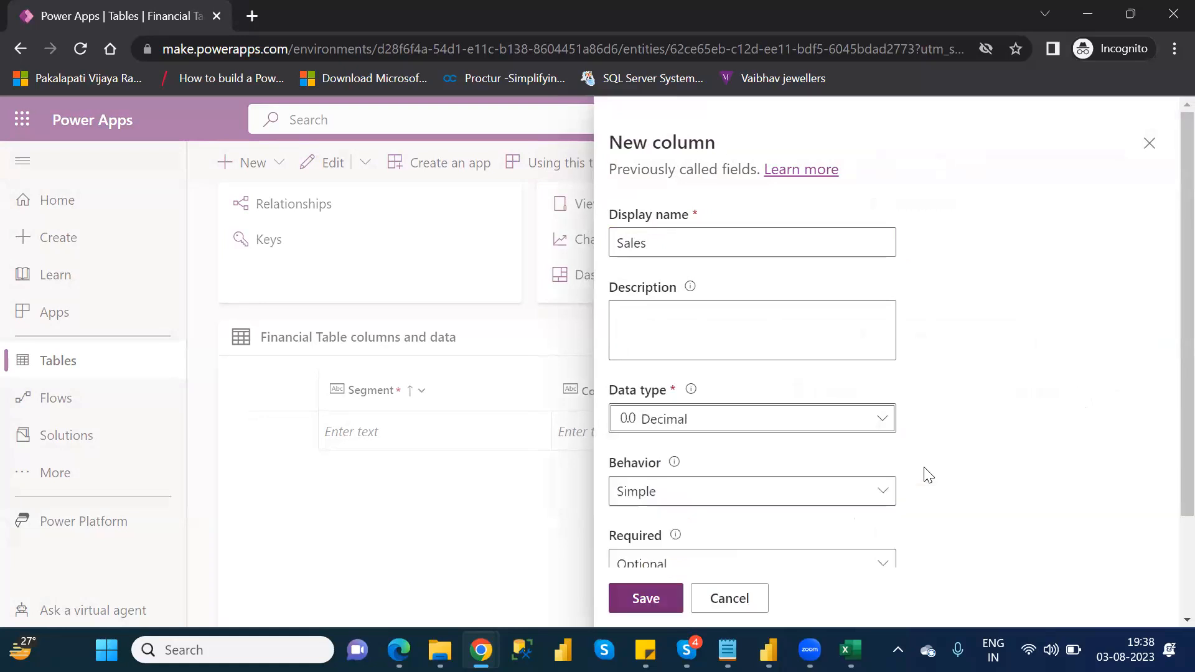
click(645, 599)
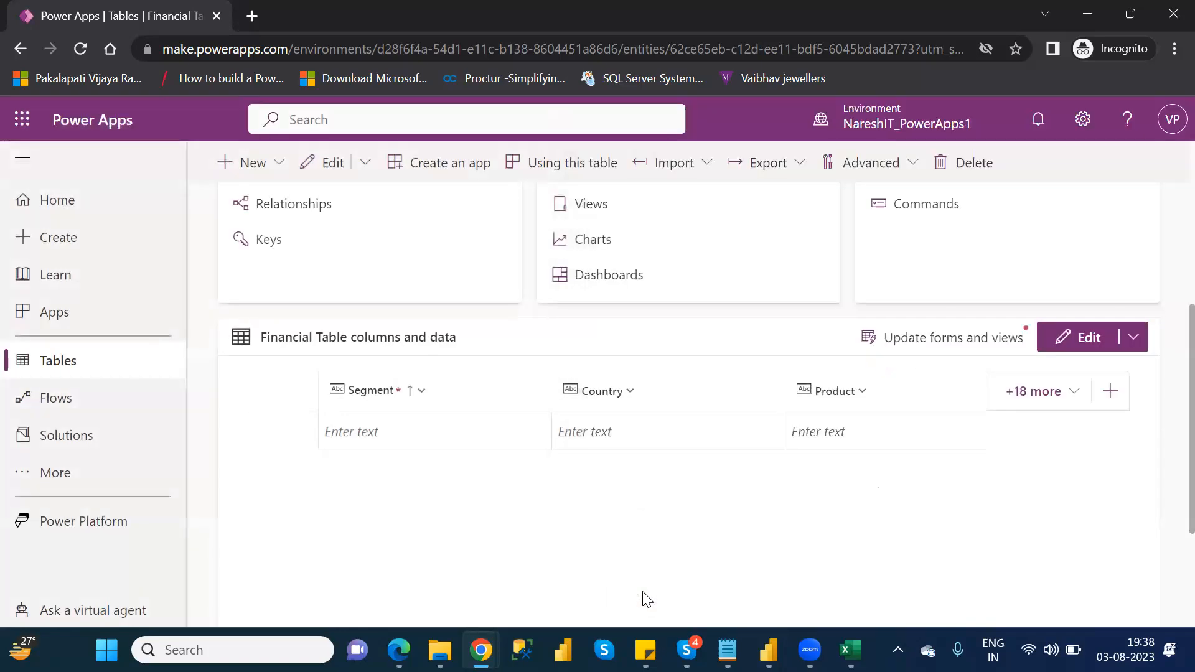
Add a column named Profit with the Decimal data type to the Financial Table and save it
click(1111, 404)
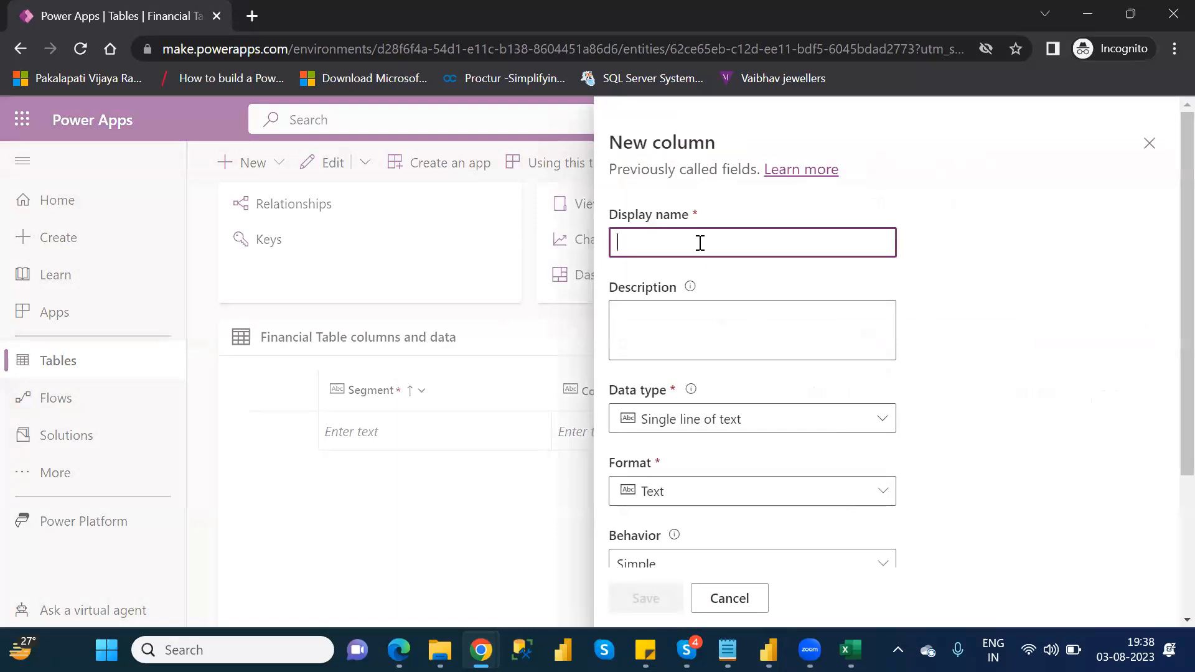
text(Profit)
click(756, 419)
mouse_move(876, 520)
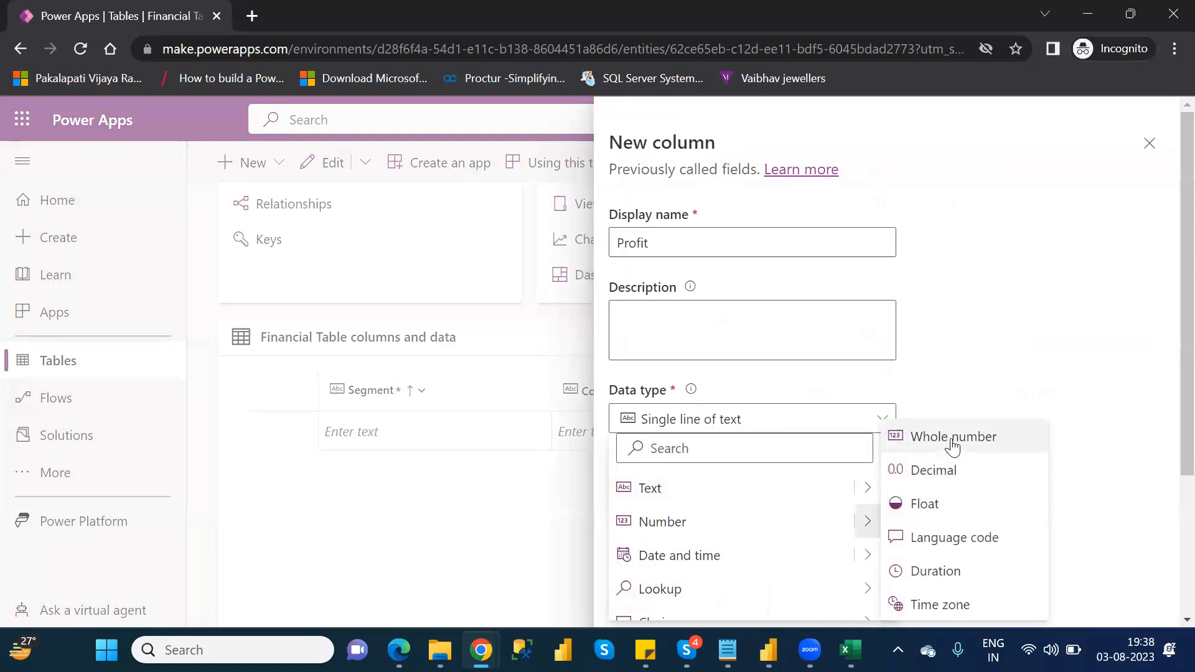
click(947, 471)
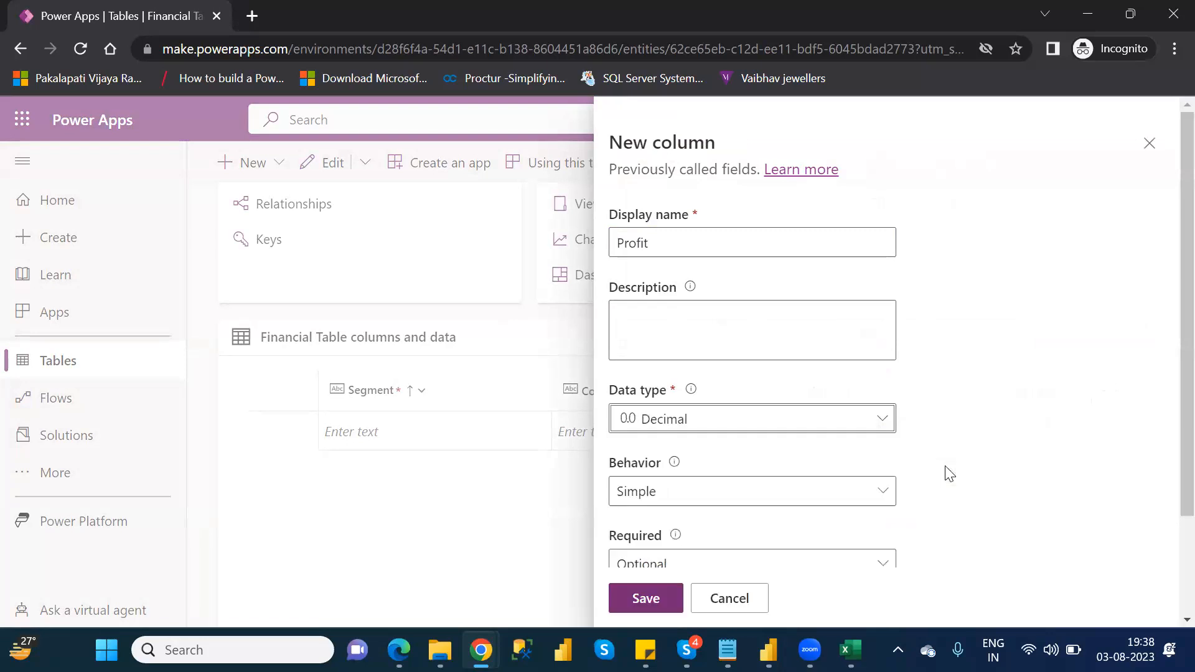
click(648, 598)
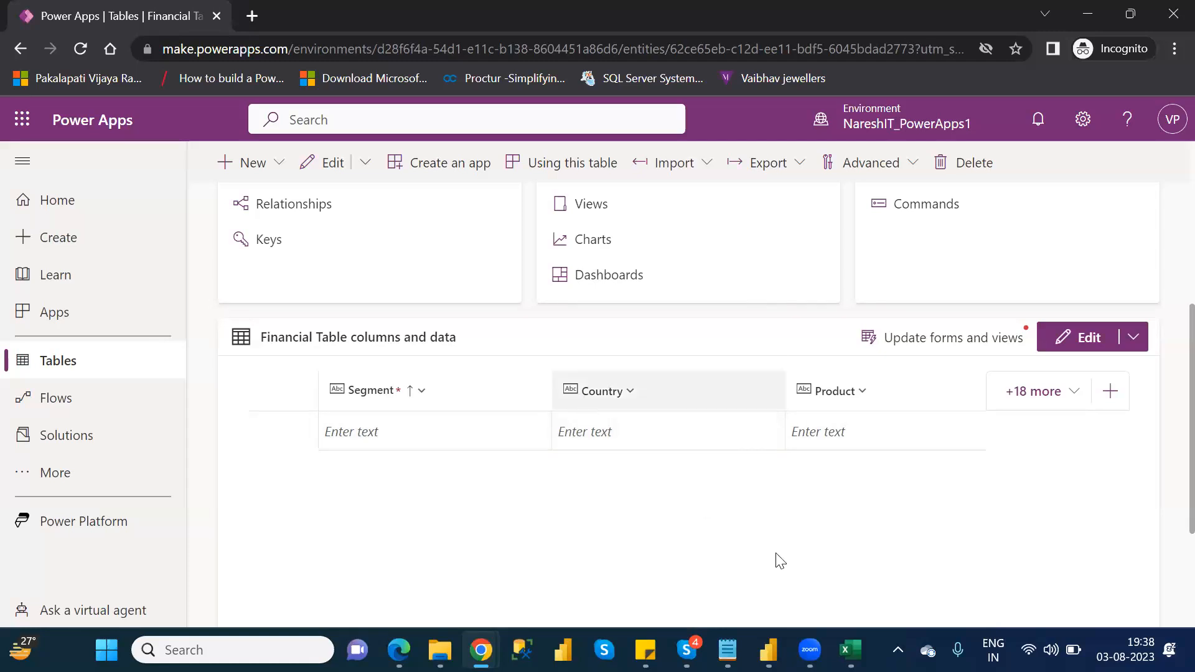
Switch to Excel, close the Financial Data workbook, and return to the Financial Table in Power Apps
click(850, 649)
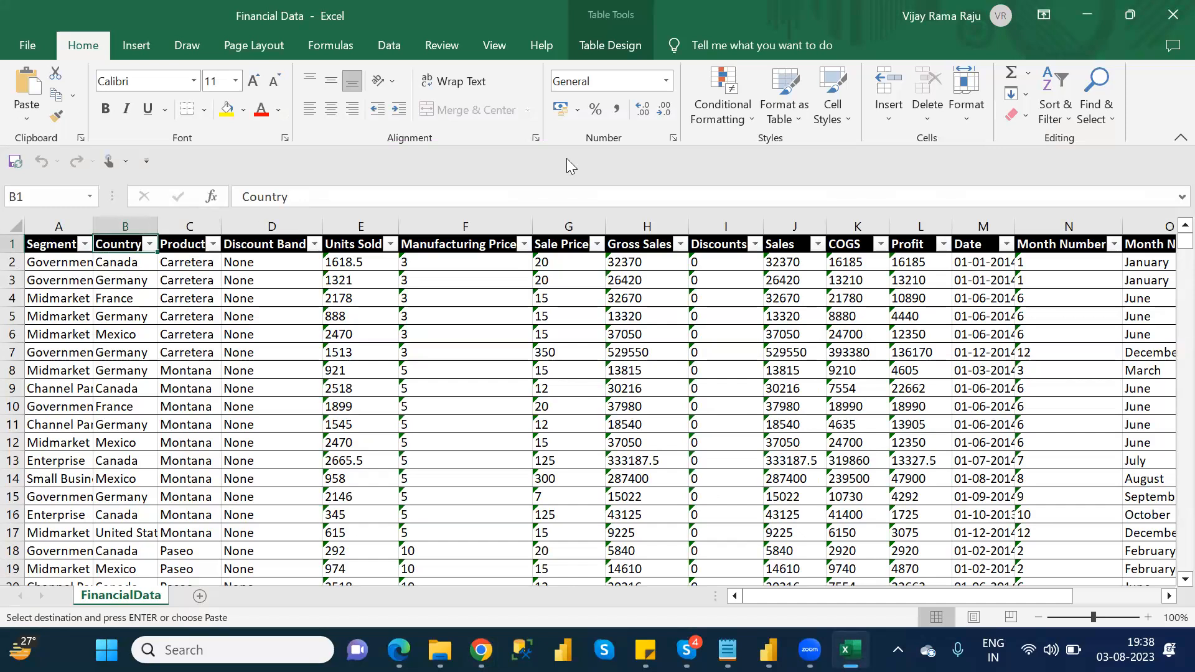
click(1169, 21)
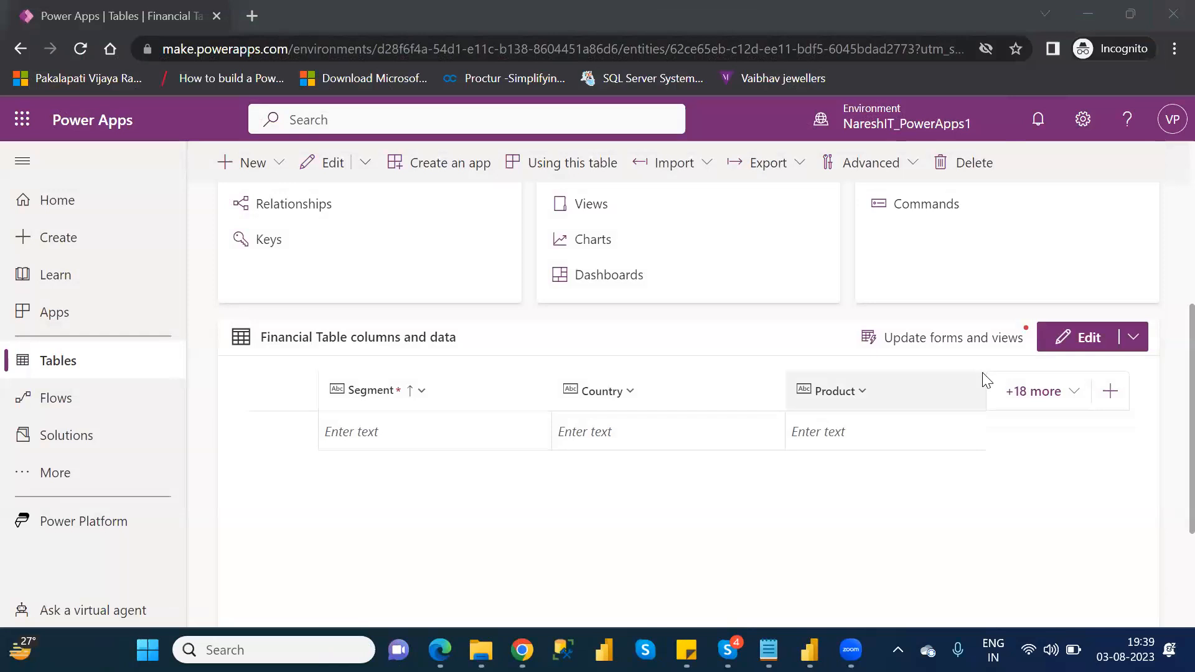
click(1169, 282)
Start an Excel data import for the Financial Table and upload the Financial Data workbook from OneDrive
scroll(1169, 282, up, 5)
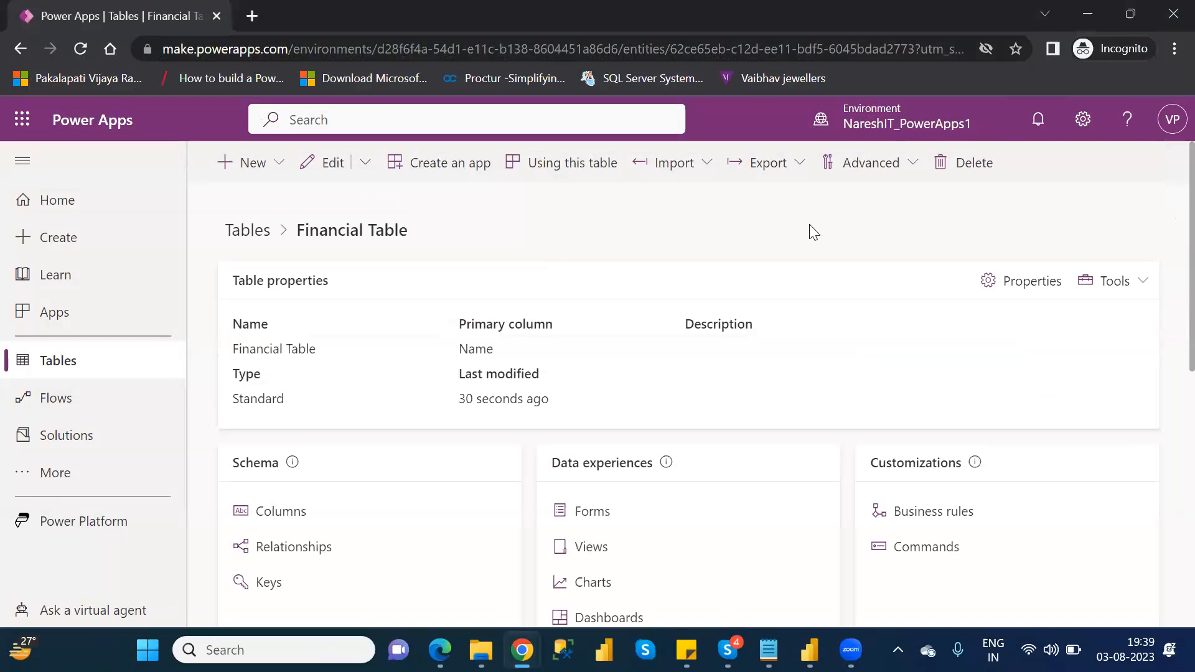
click(697, 170)
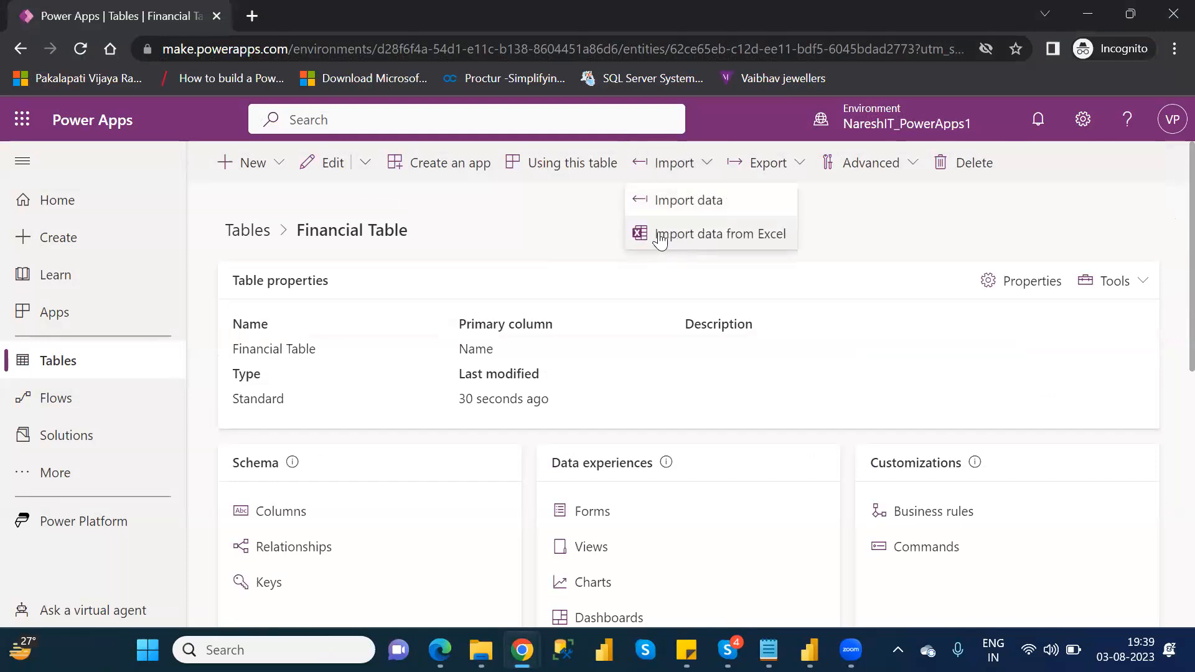
click(760, 235)
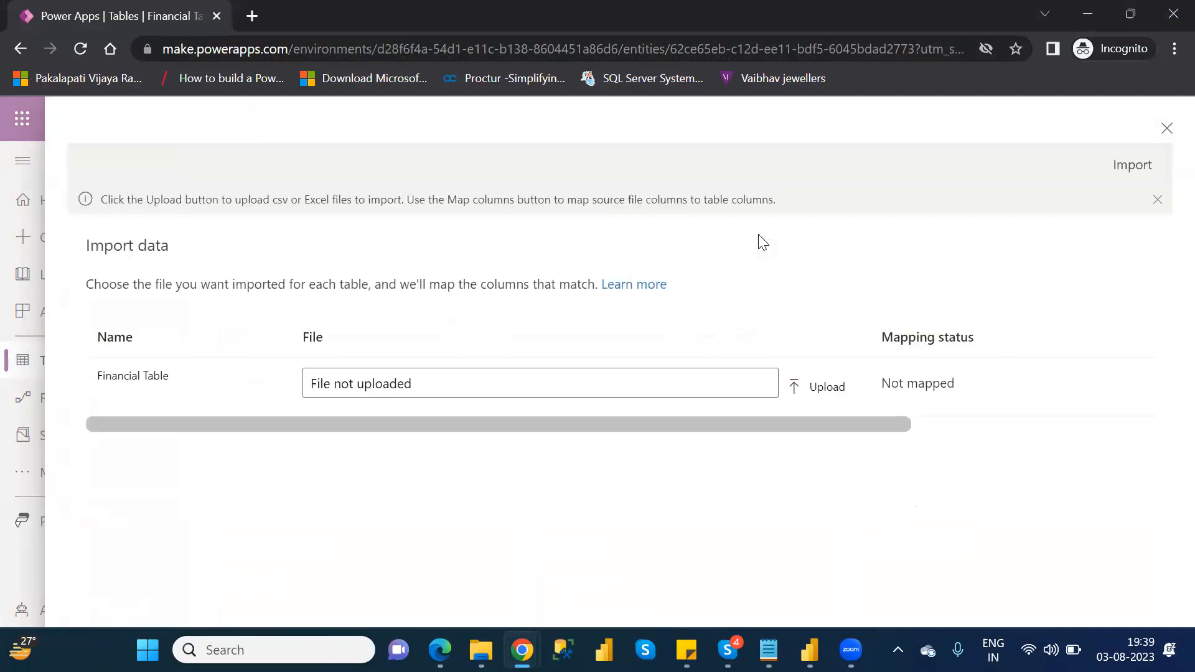
click(825, 394)
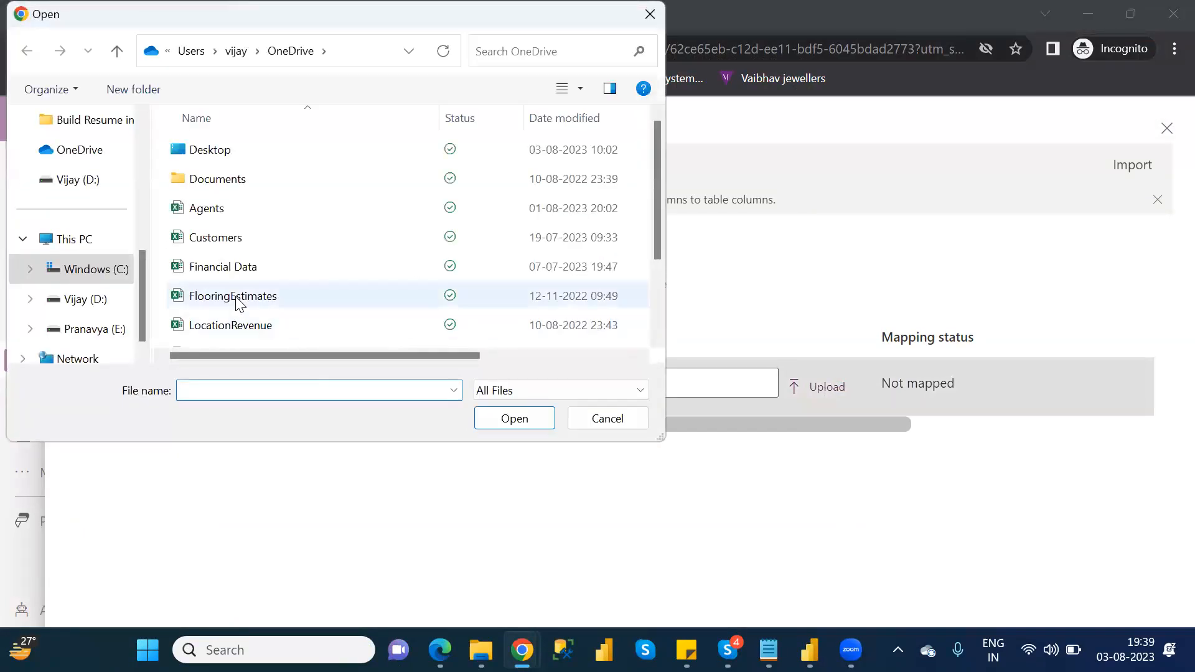
double_click(226, 272)
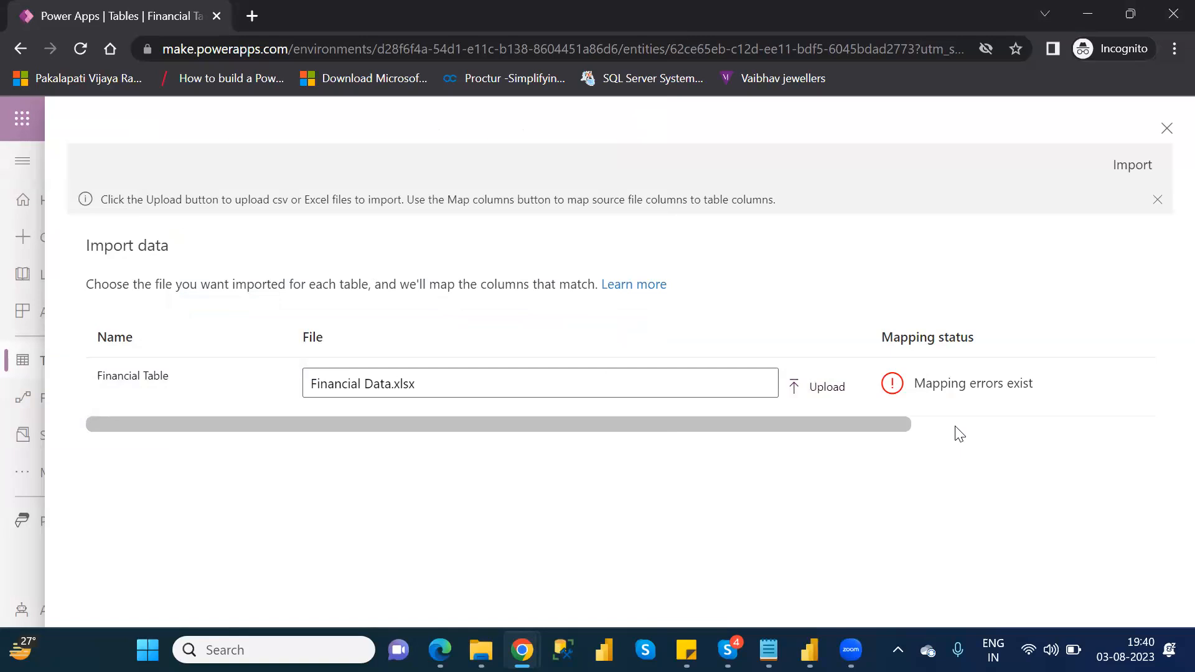
Examine the uploaded file's mapping status and its column mapping option in the import row
click(956, 427)
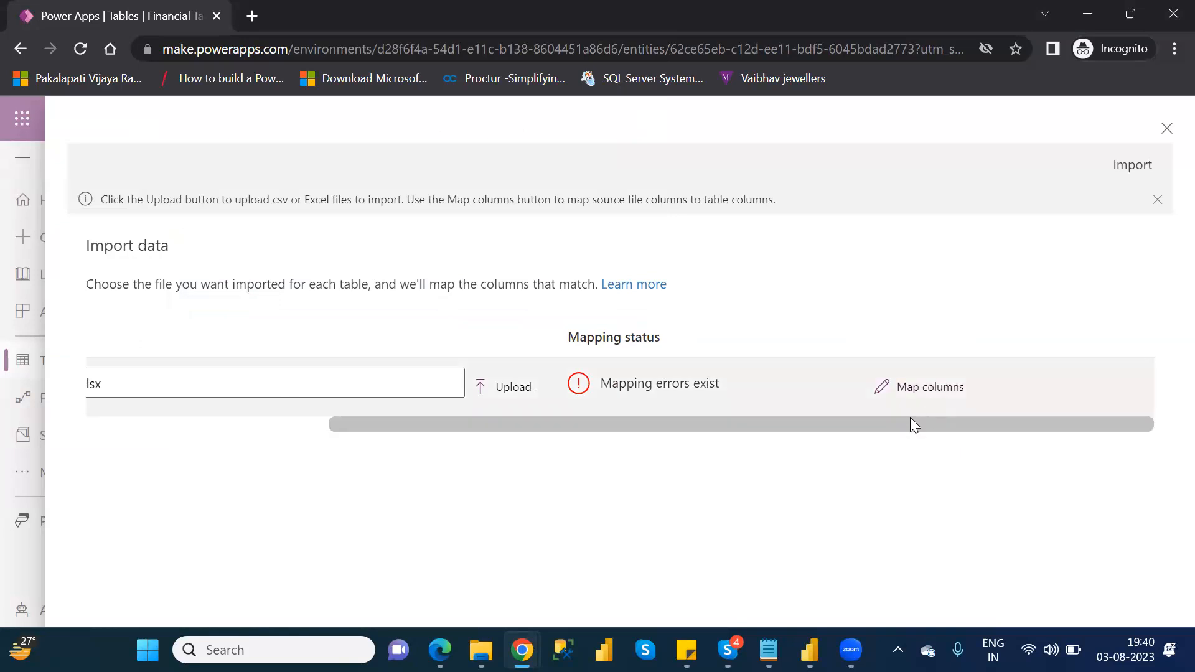
click(214, 426)
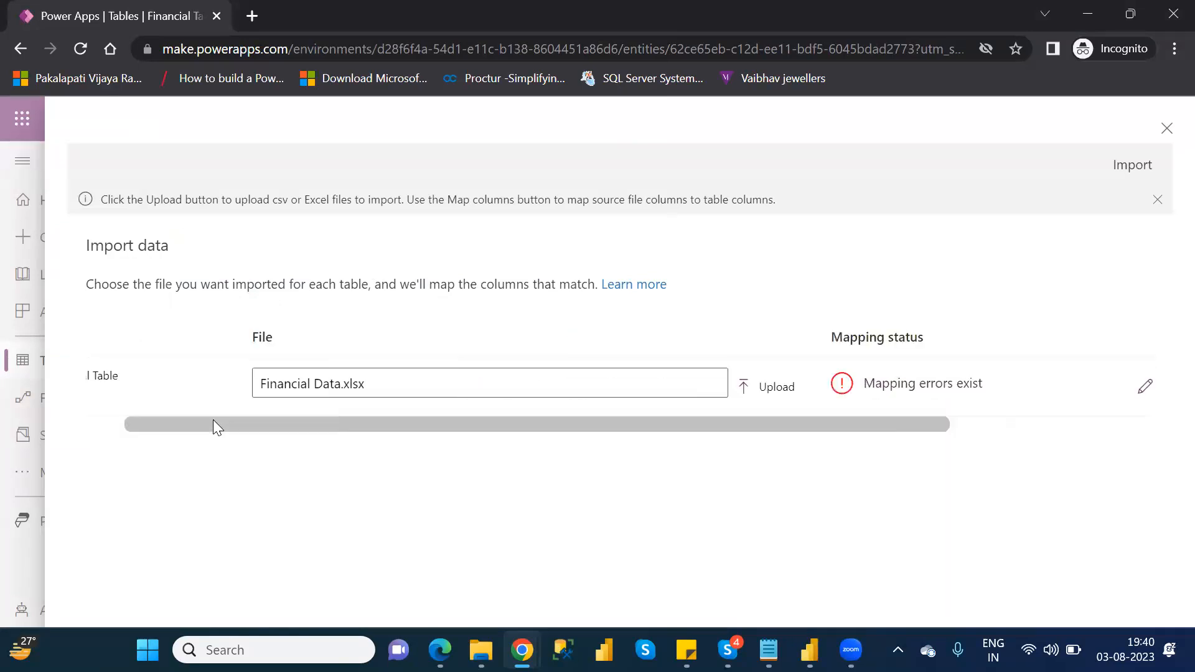
click(966, 427)
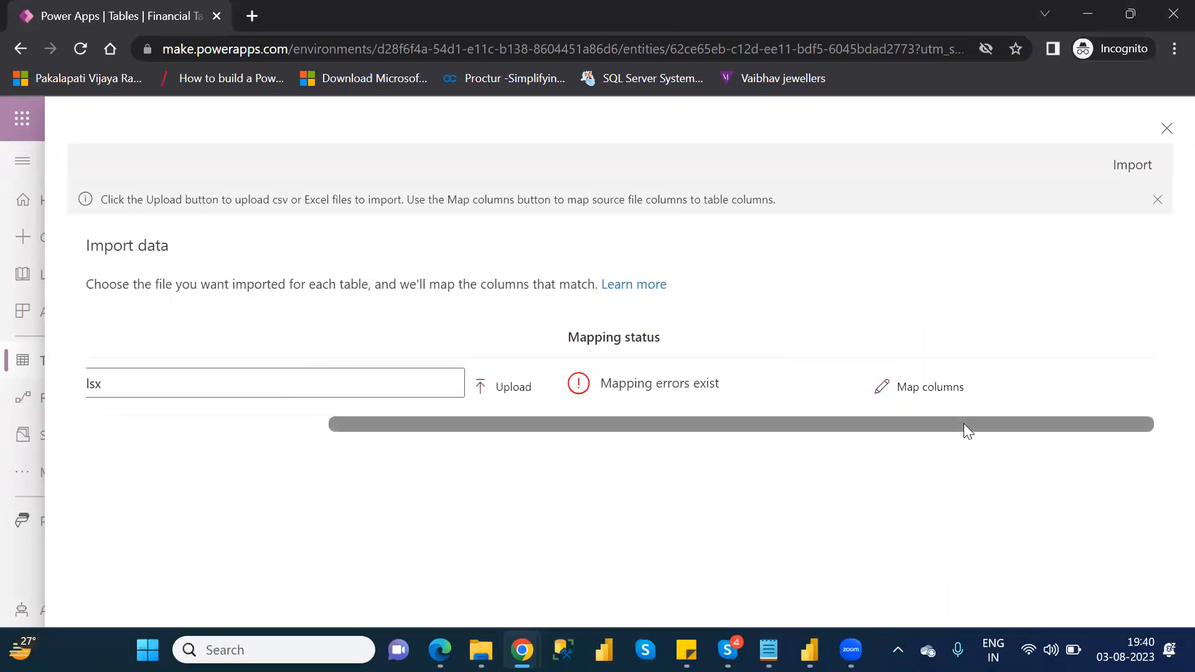
Open the column mappings for the Financial Table and map Country and Product to the source columns of the same names
click(923, 391)
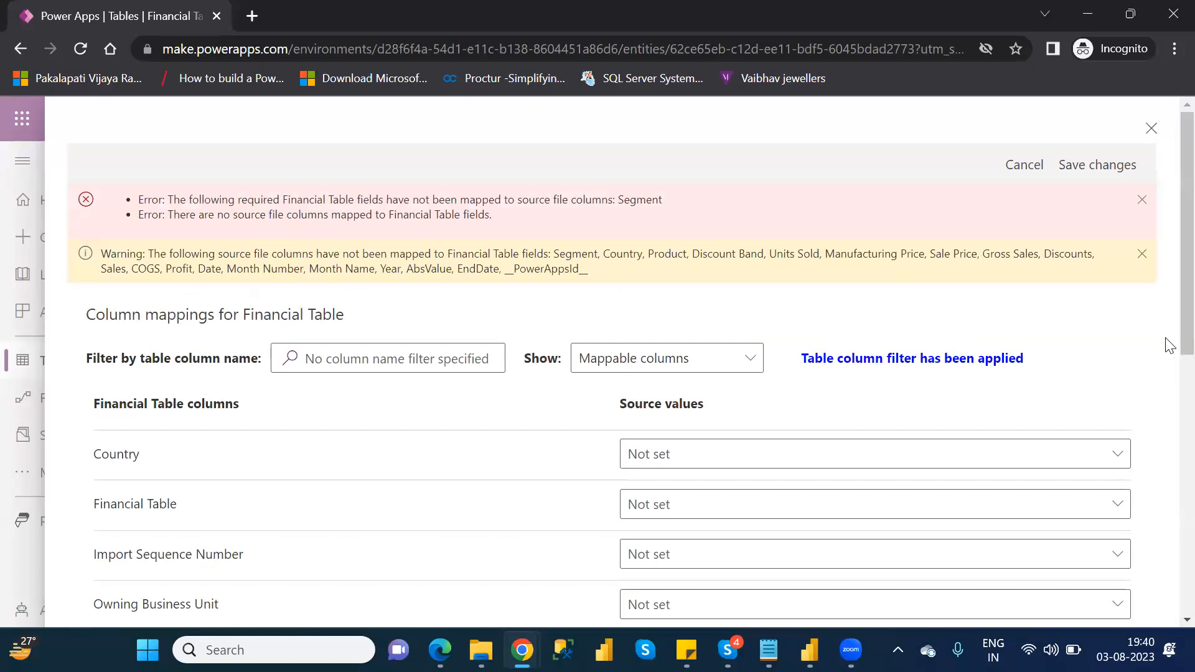
drag(1167, 315, 1167, 415)
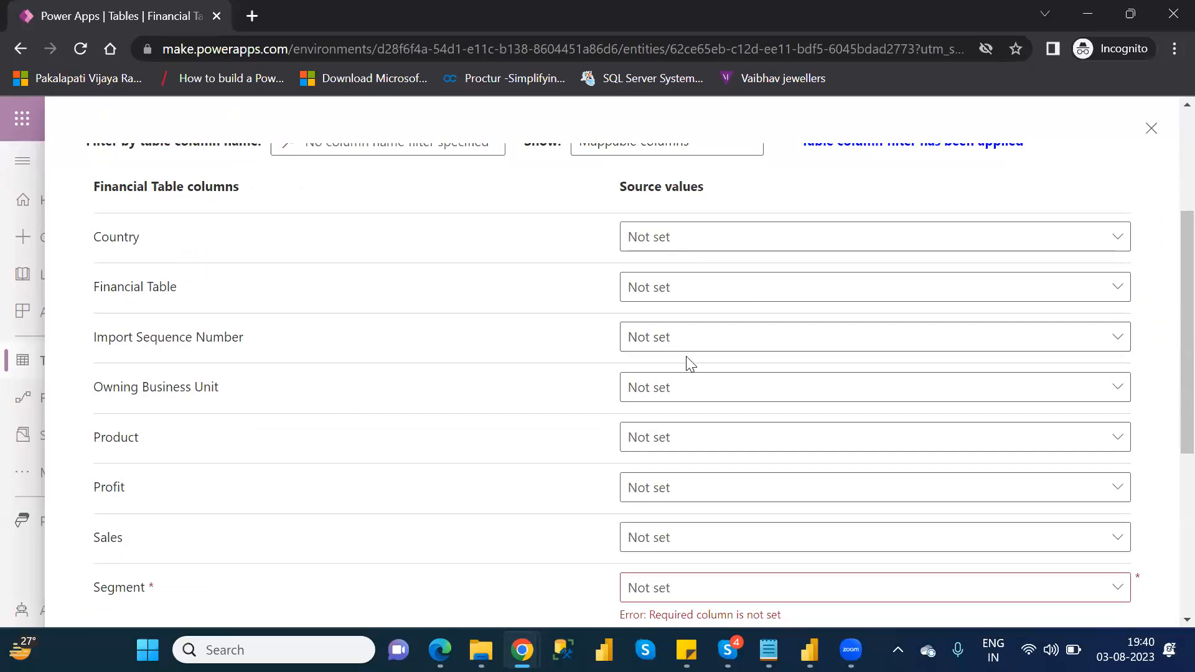
click(845, 244)
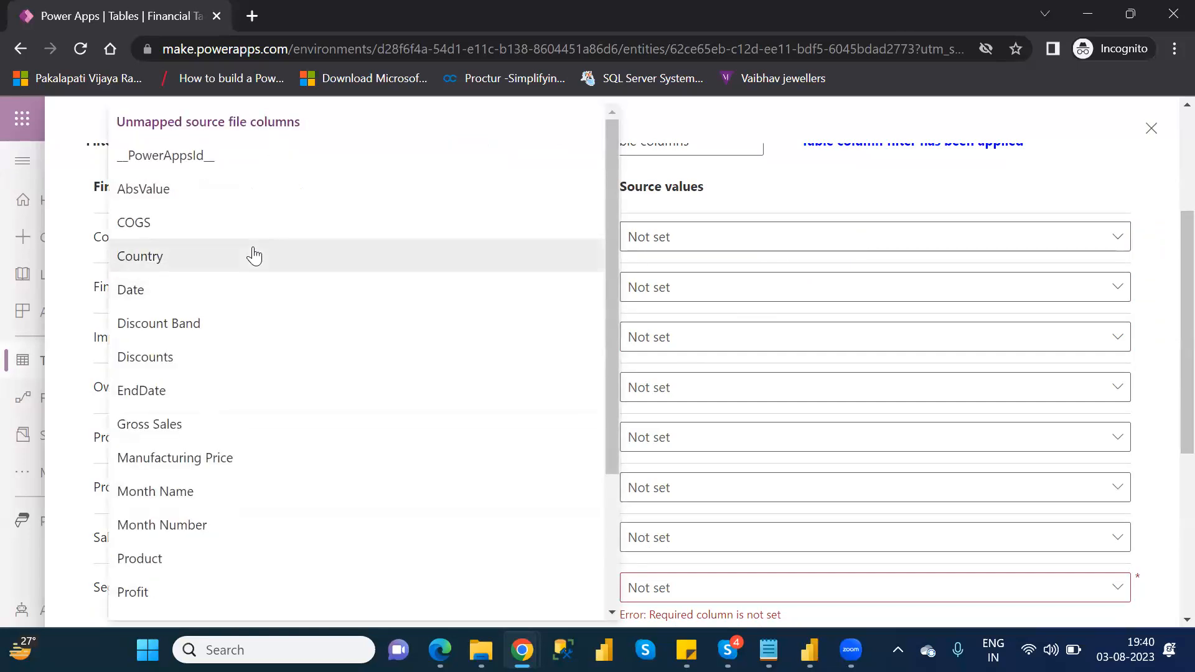
click(254, 256)
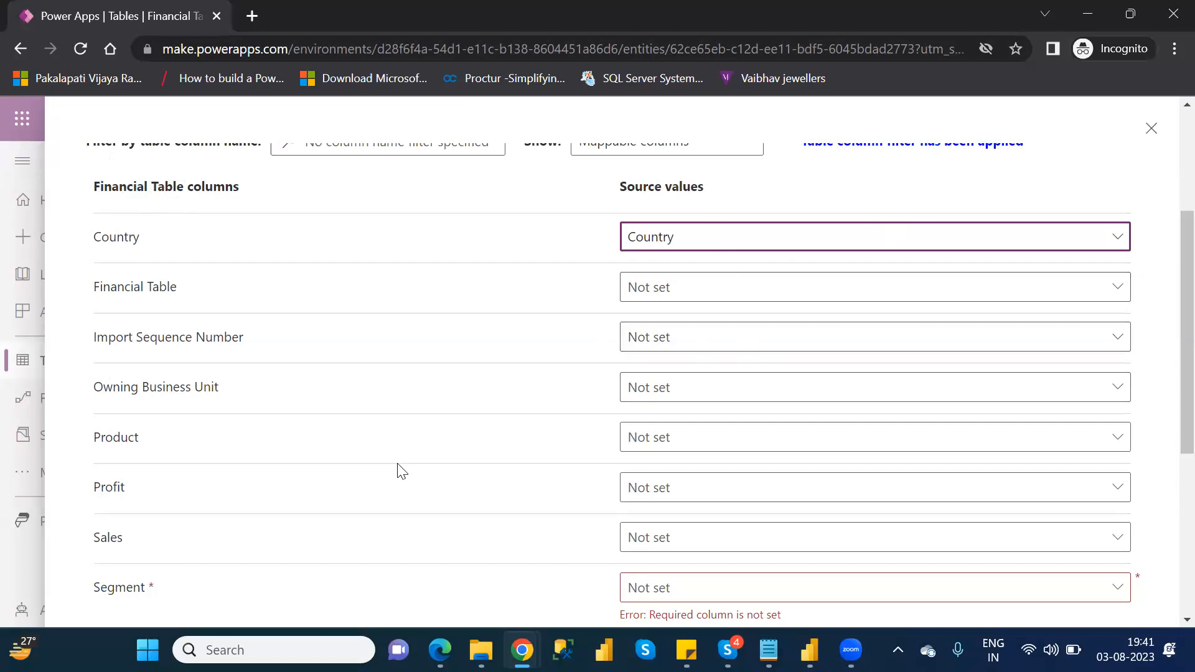
click(709, 446)
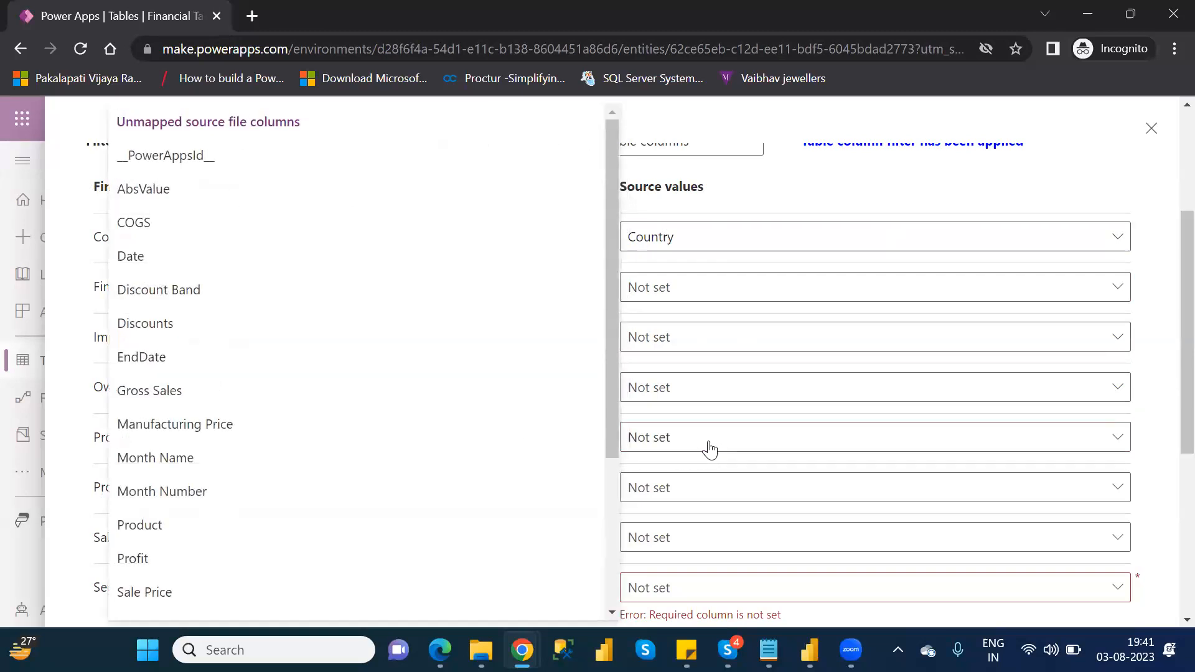
click(196, 532)
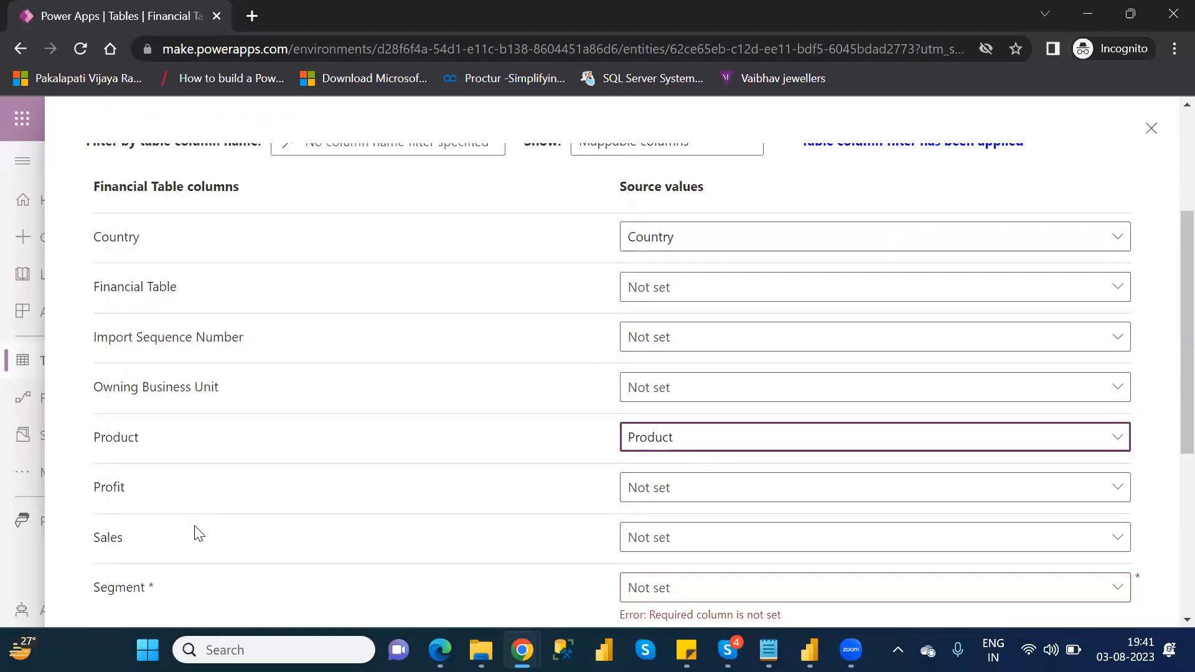
Map the Profit, Sales and required Segment table columns to the matching Profit, Sales and Segment source columns
click(693, 498)
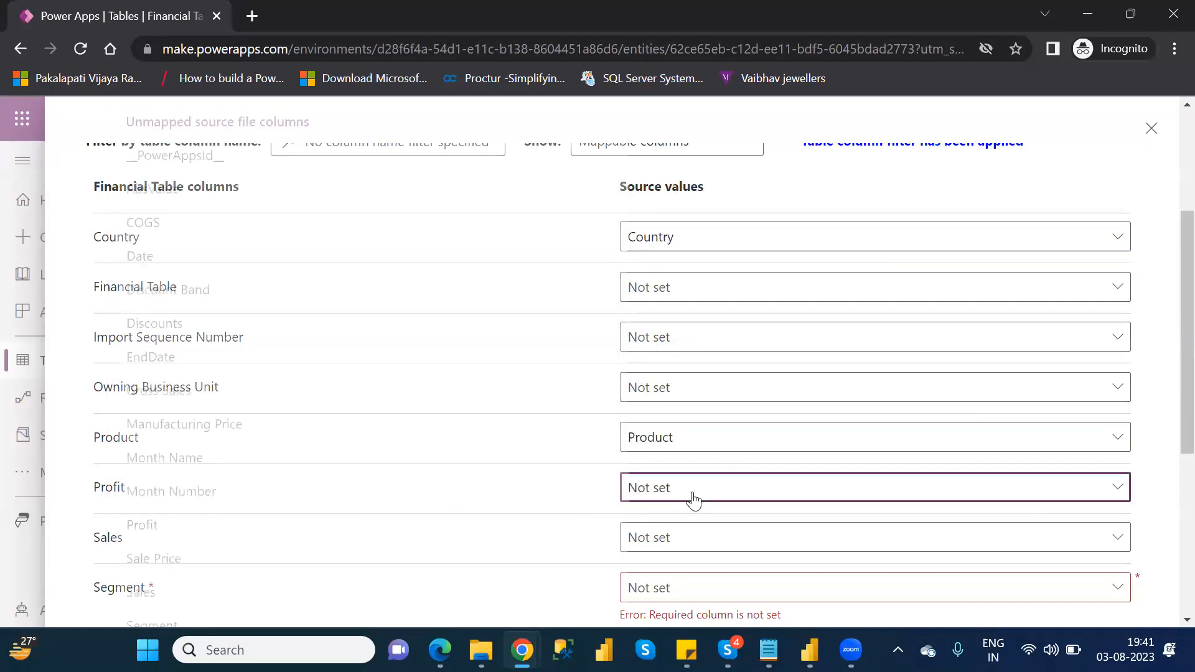
click(163, 527)
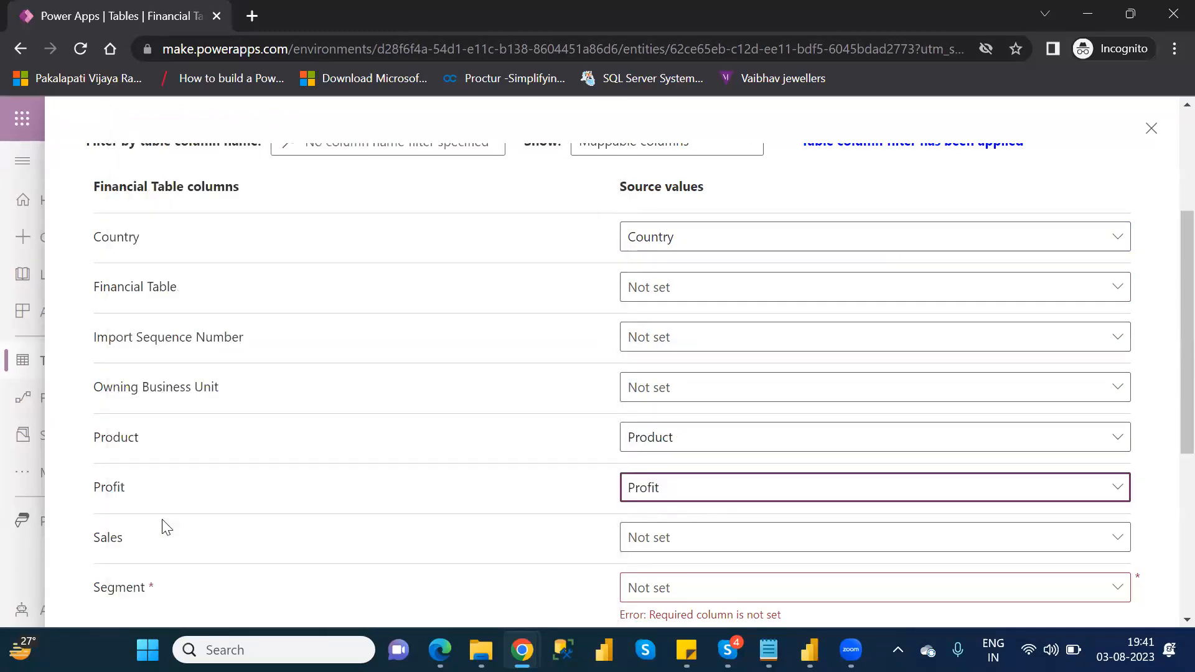
click(734, 545)
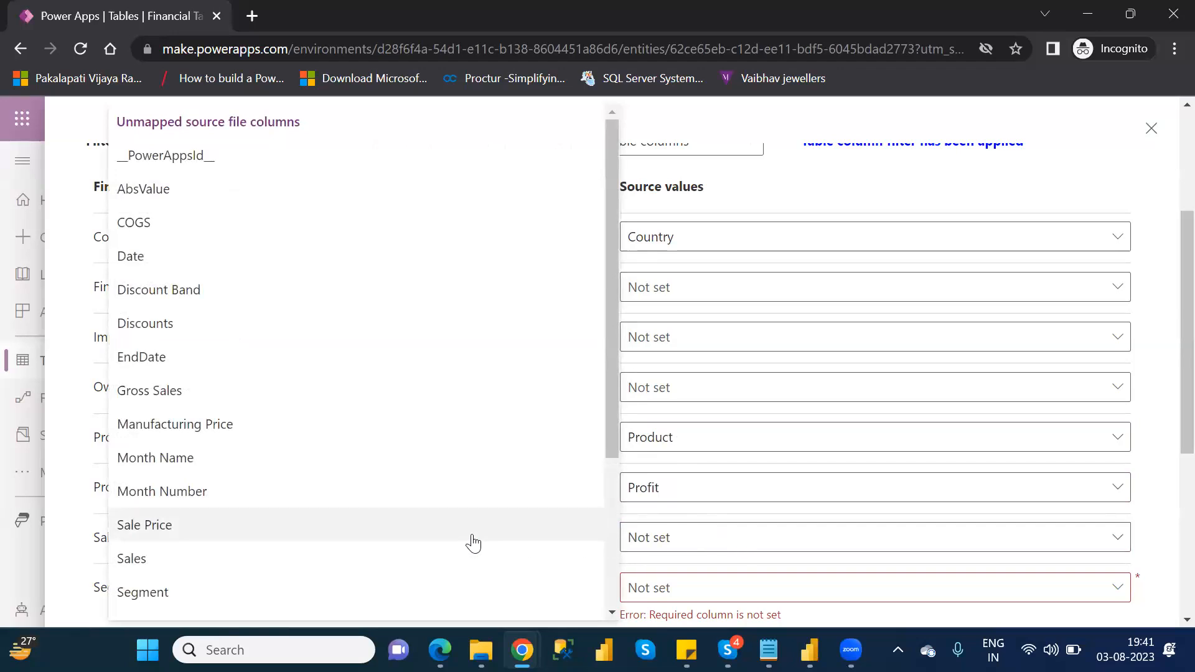
click(358, 574)
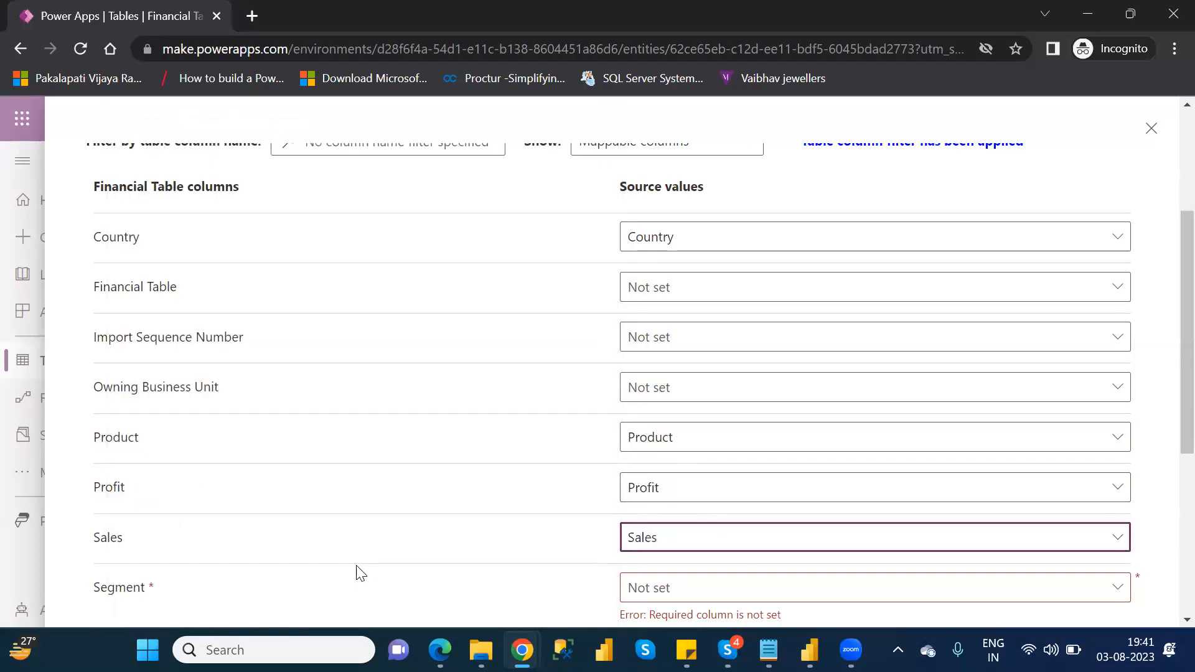
click(717, 598)
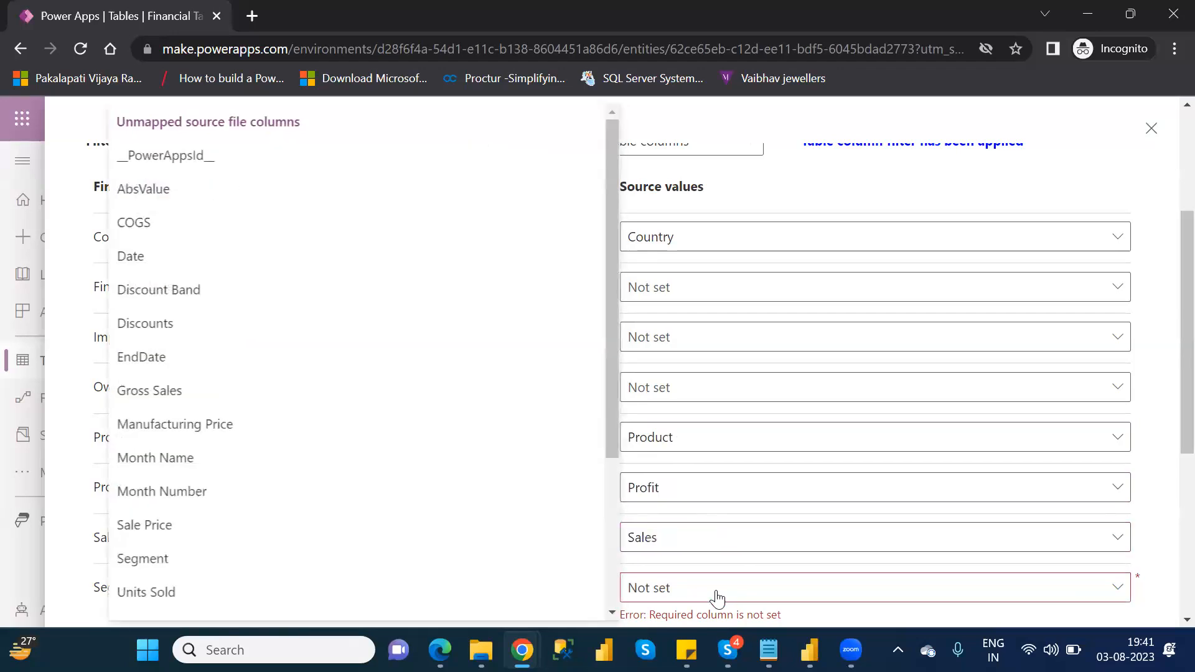
click(190, 558)
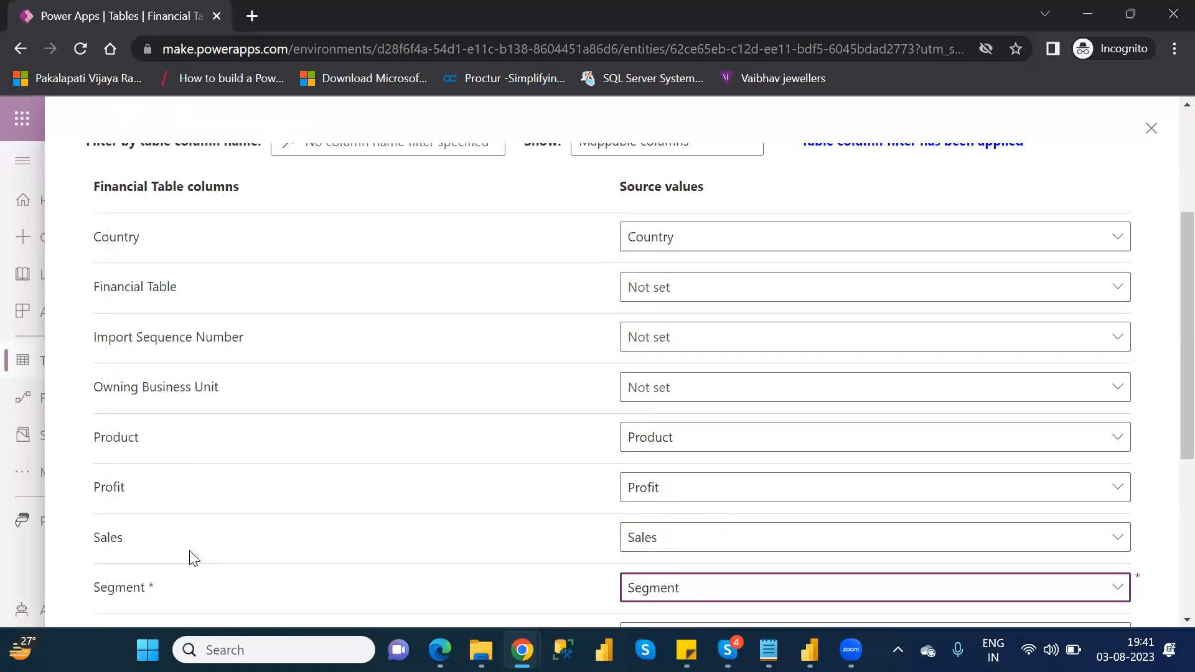
Save the column mappings and import the Financial Data workbook into the Financial Table
scroll(1170, 431, down, 4)
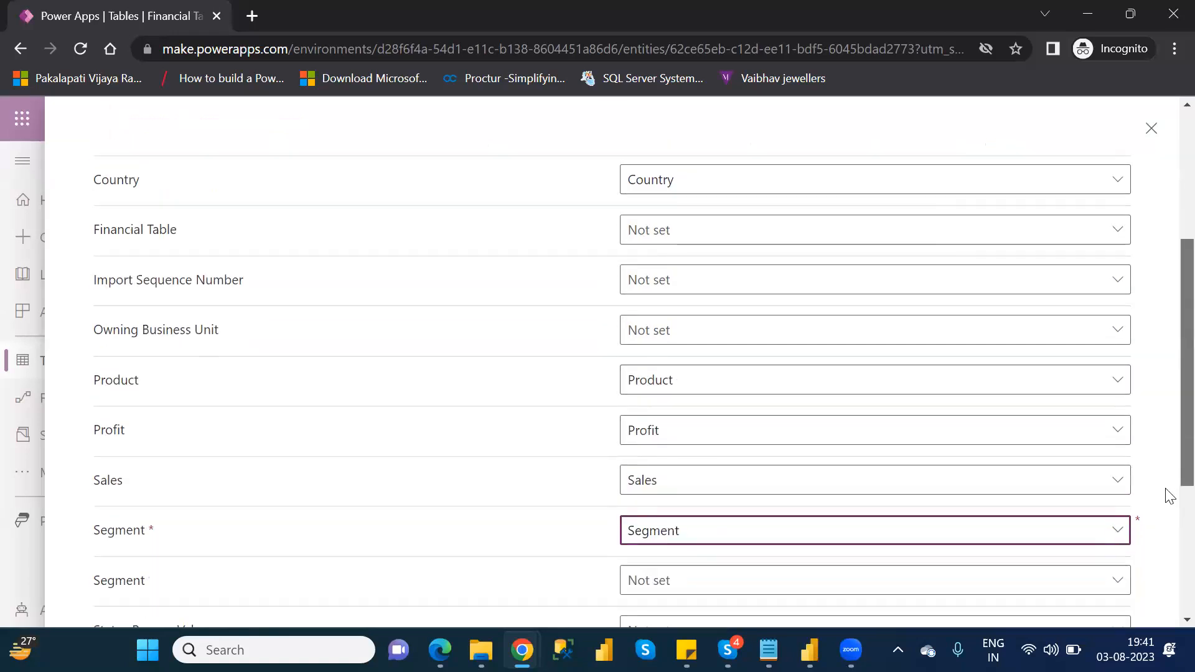
scroll(1168, 538, down, 2)
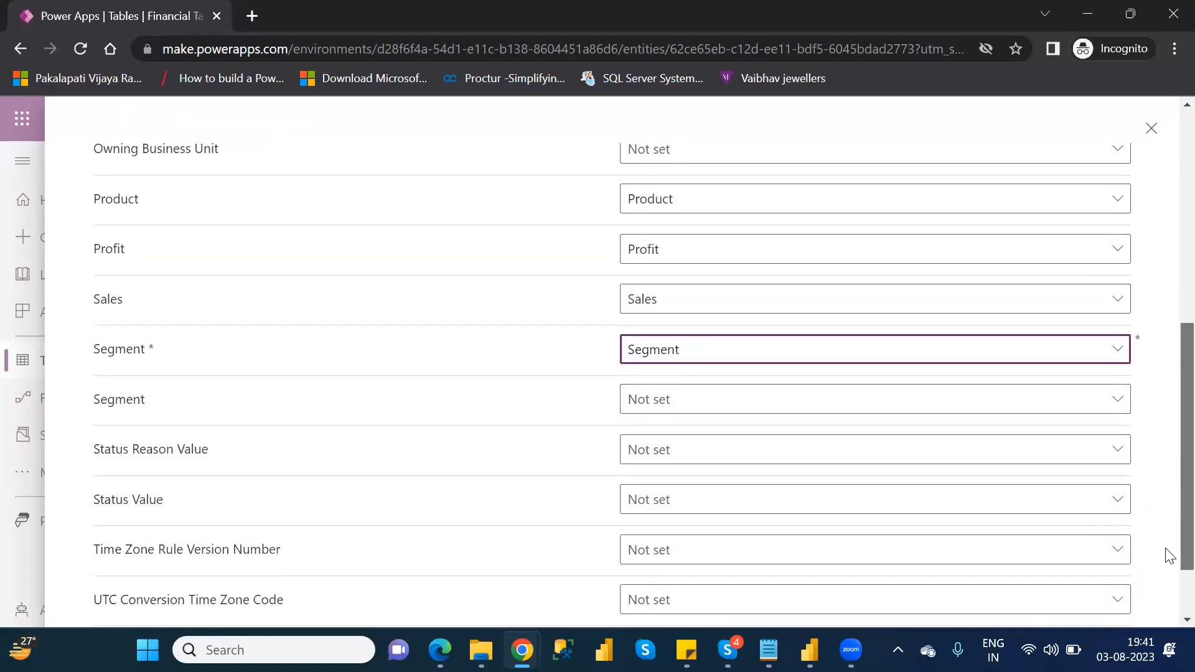
scroll(1166, 491, up, 8)
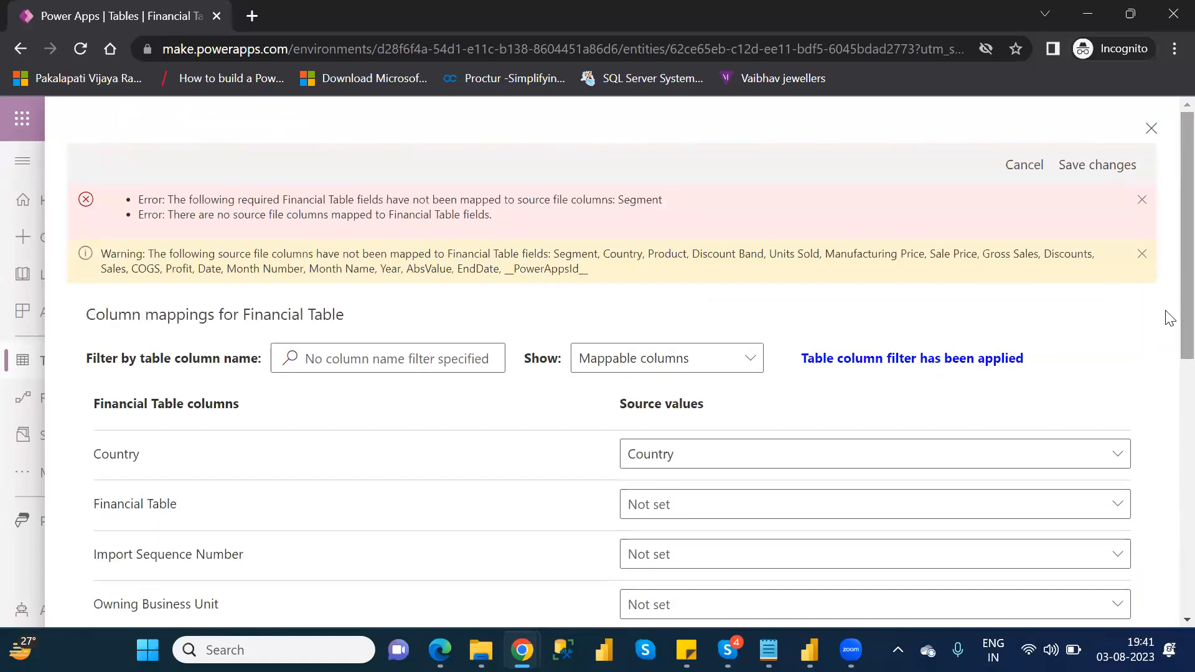
click(1097, 167)
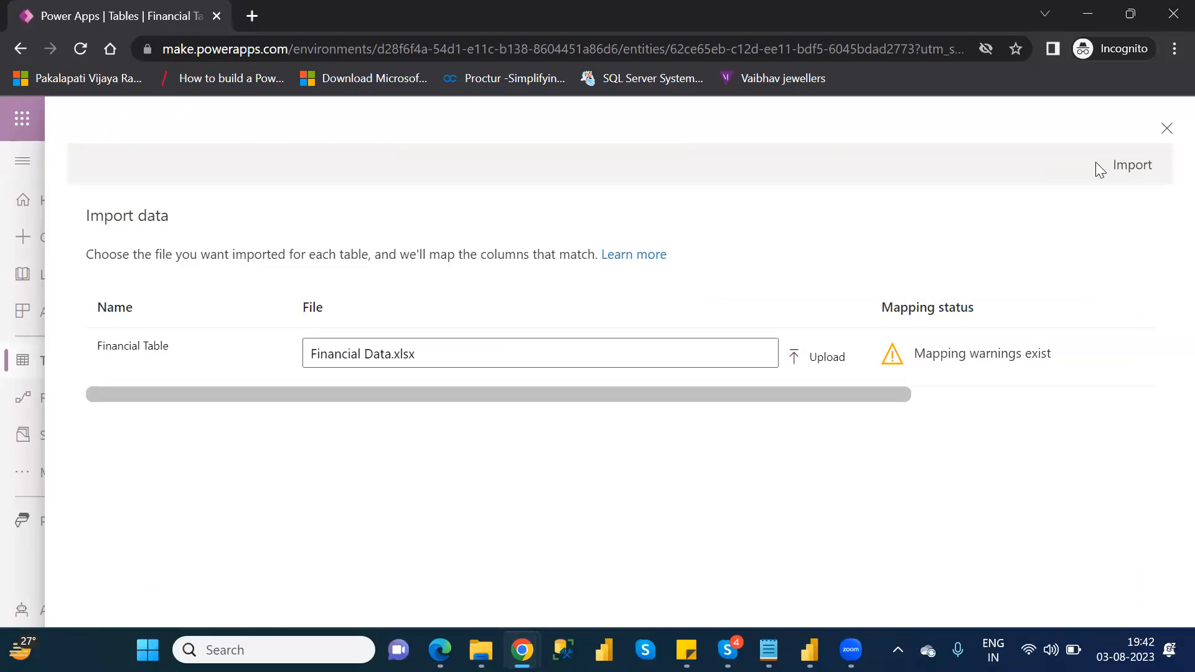
click(1128, 165)
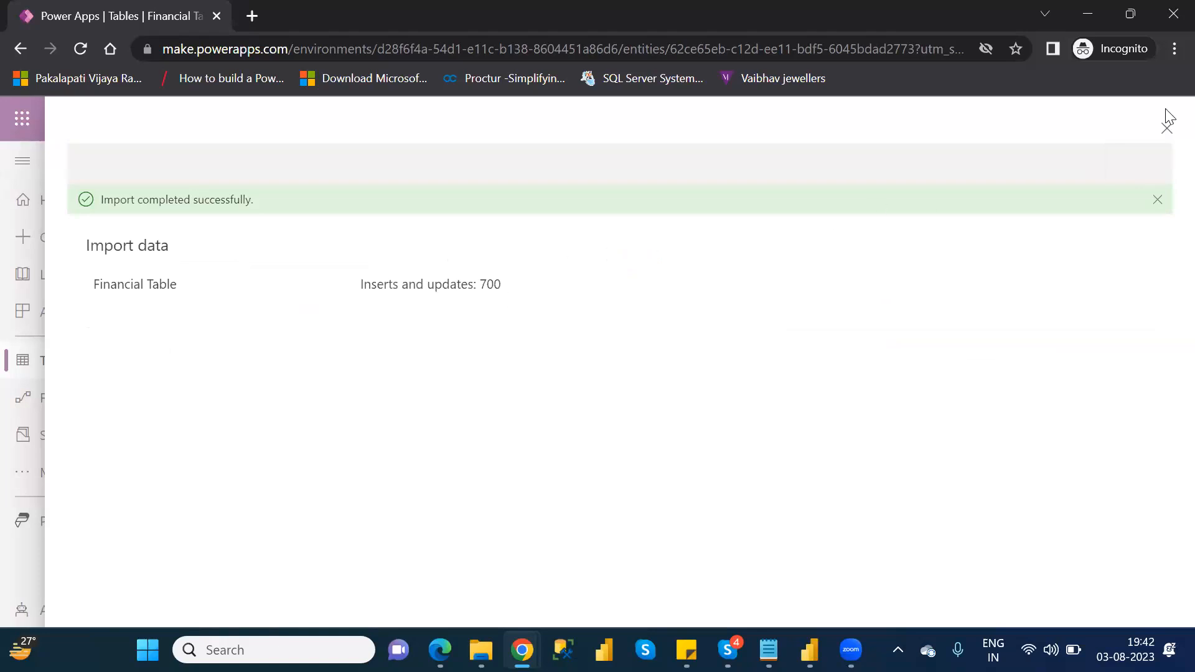
click(1167, 131)
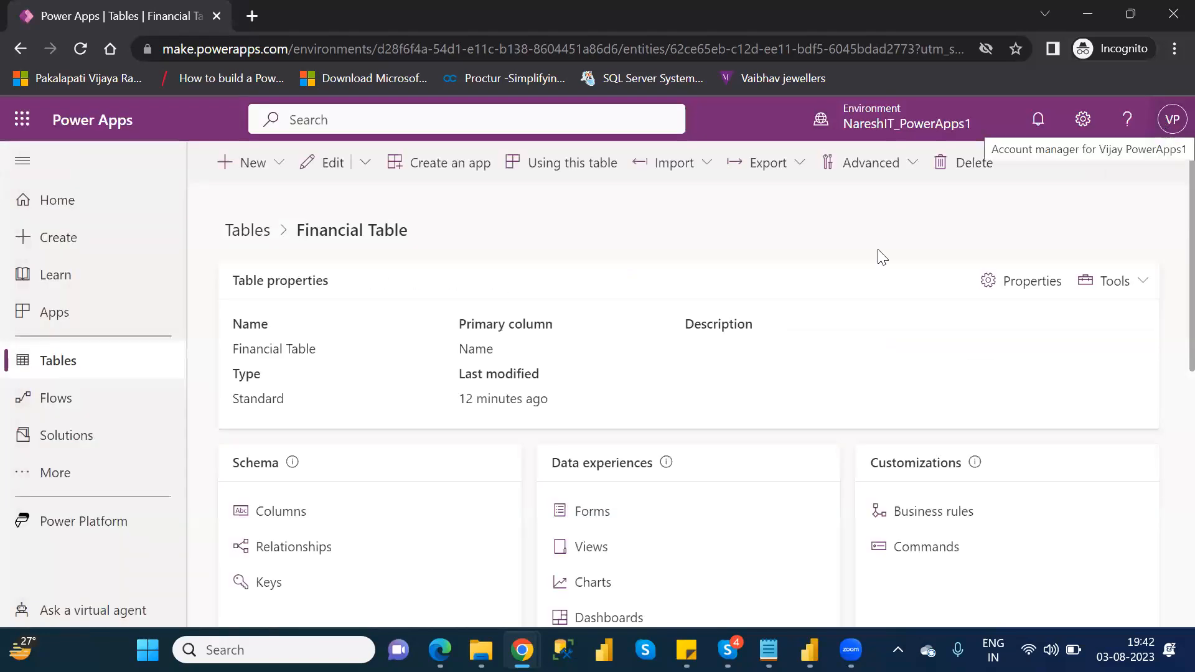
Search the tables for "fina" and open the Financial Table to check its imported rows
click(86, 374)
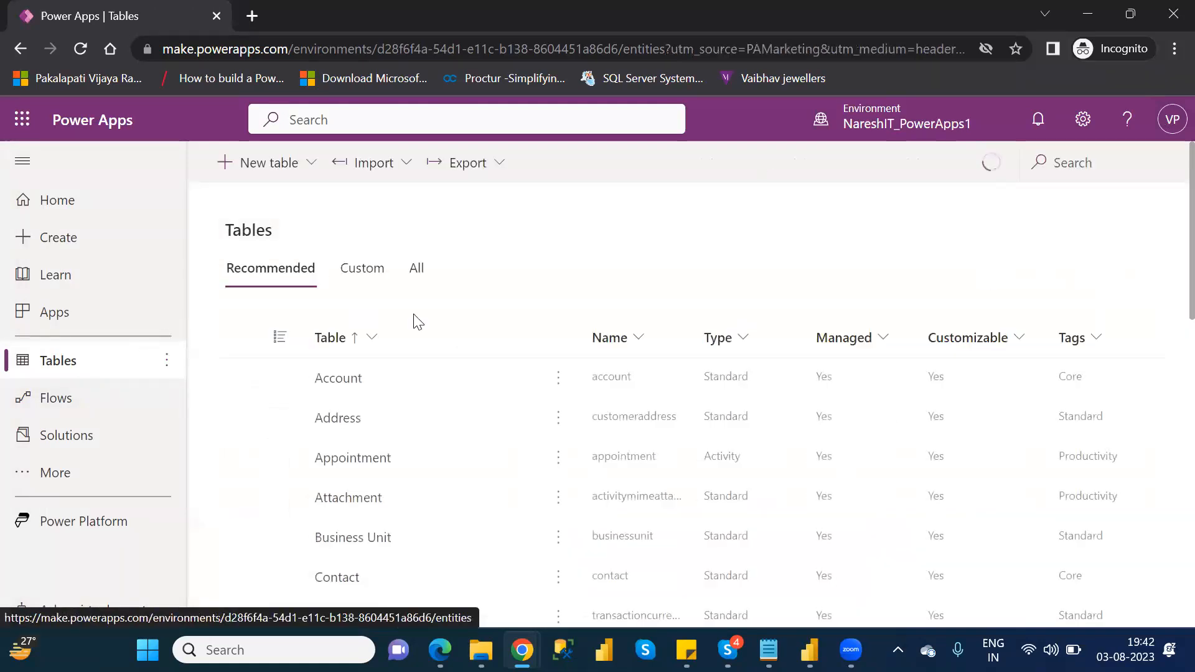
click(1075, 165)
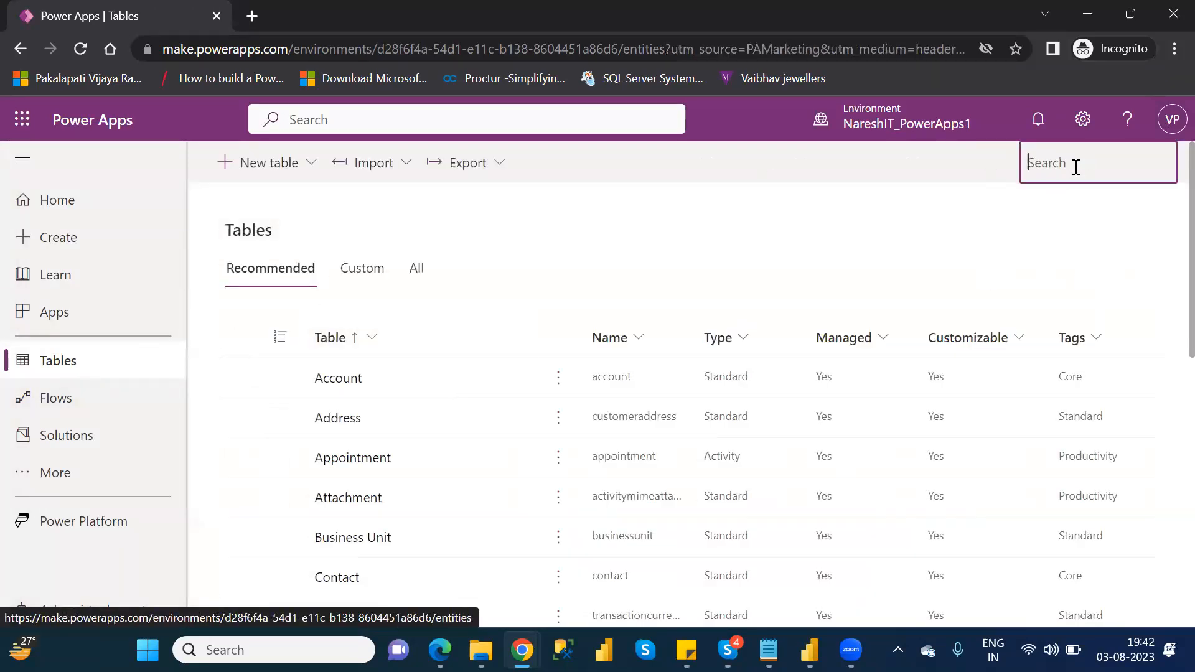
text(fina)
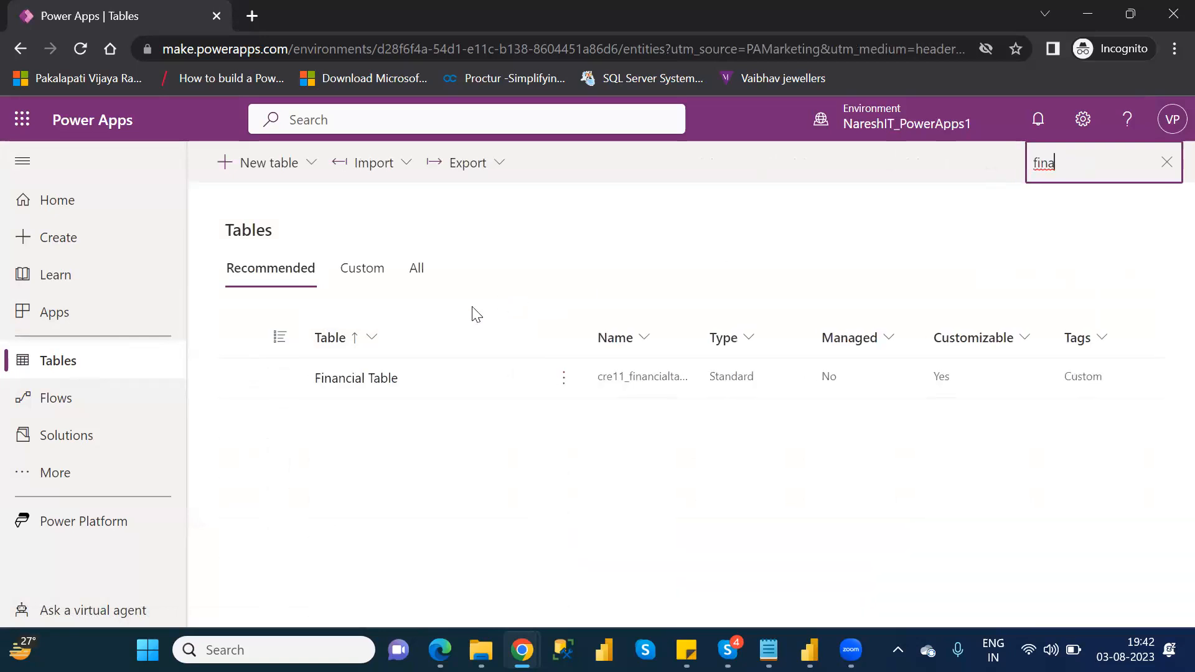
click(384, 385)
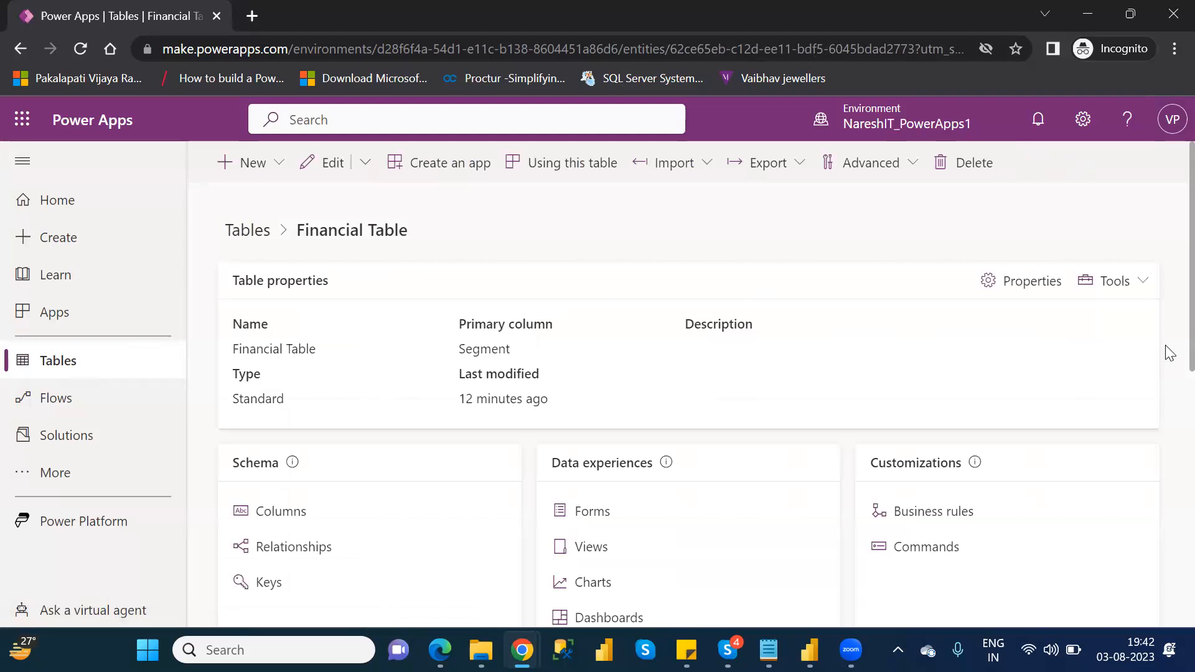
scroll(1170, 435, down, 1)
scroll(1170, 435, down, 10)
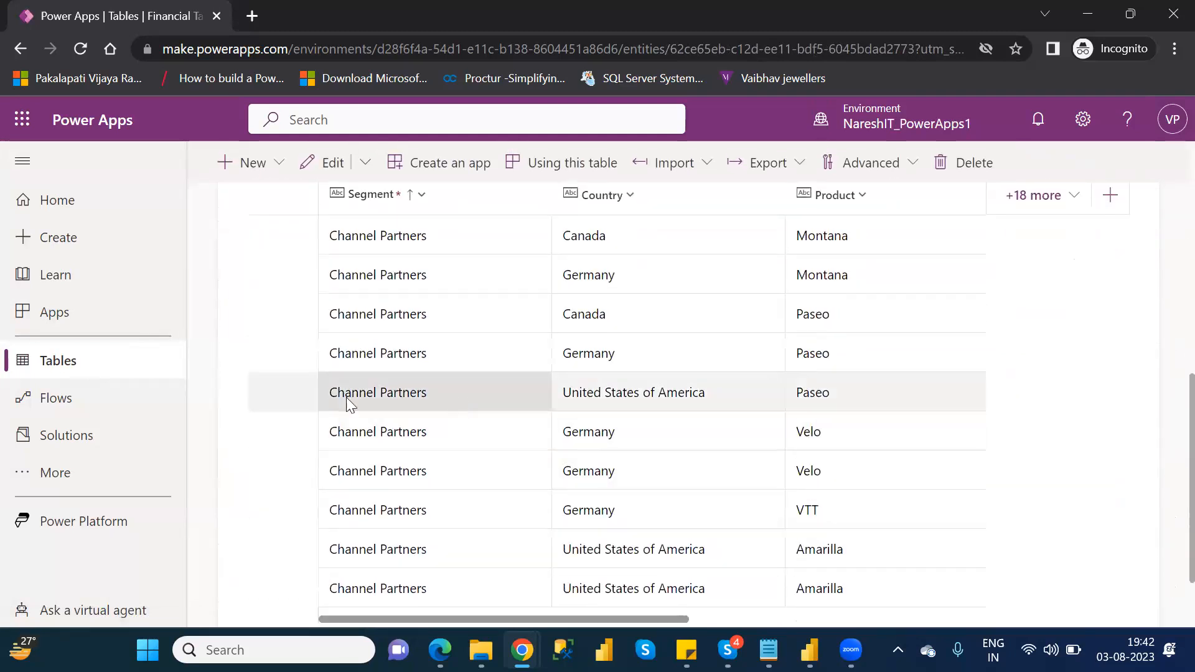
Create a canvas app from the Dataverse Financial Tables through the first Microsoft Dataverse connection, skipping the studio welcome message
click(69, 368)
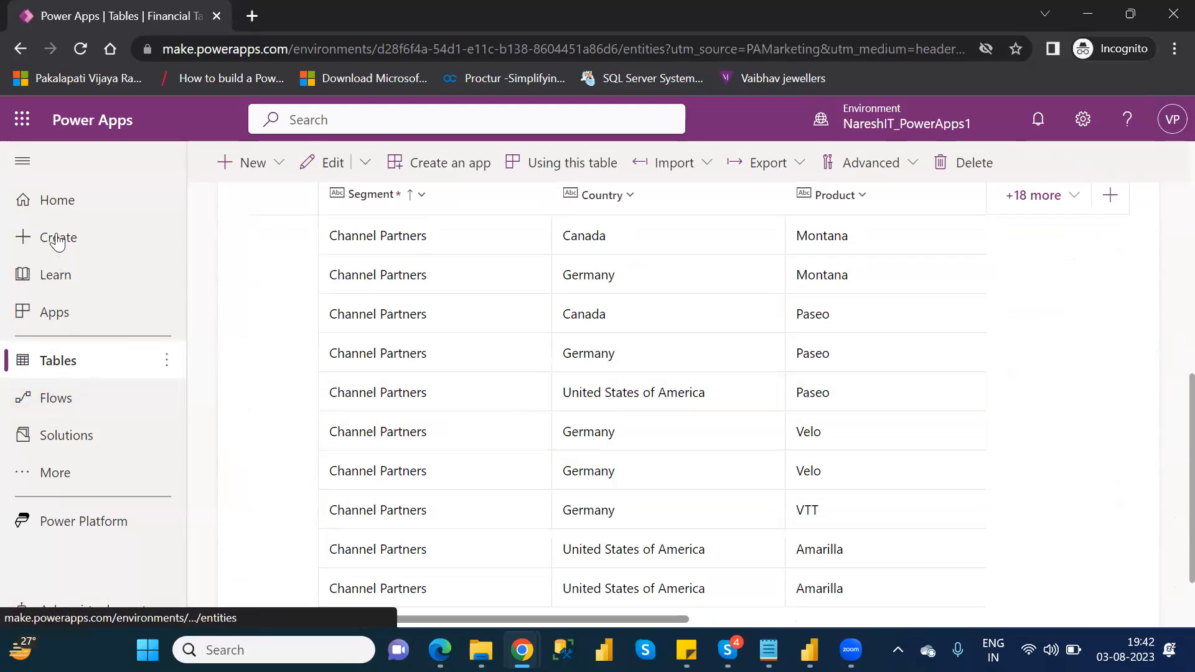
click(92, 239)
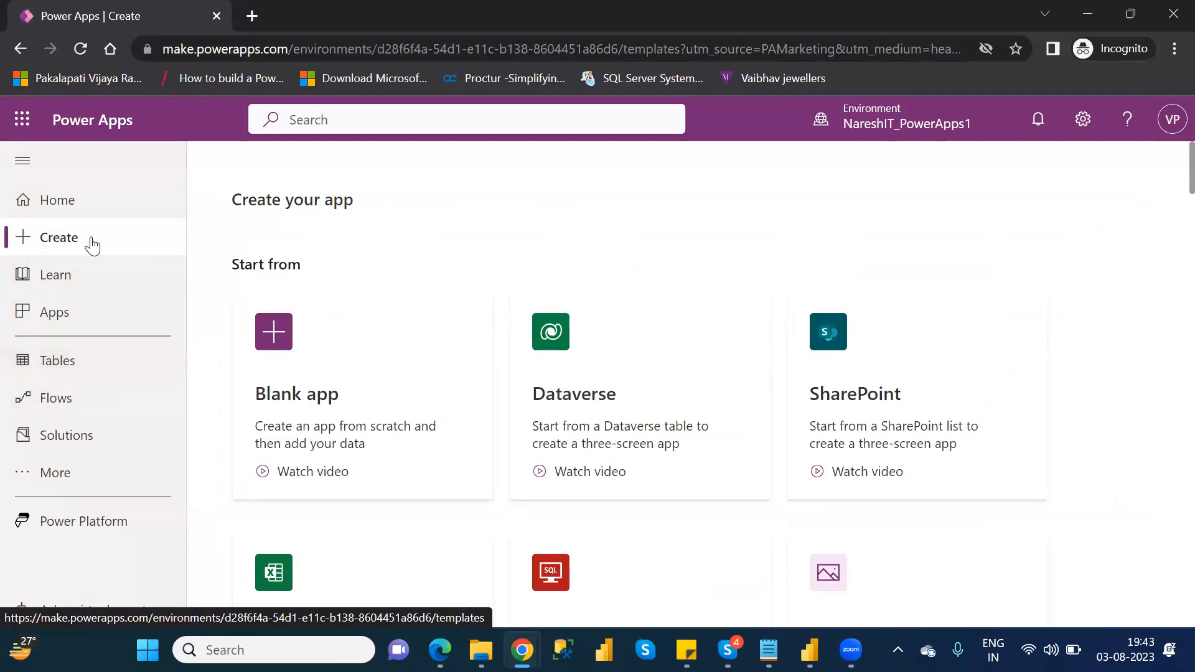
click(620, 367)
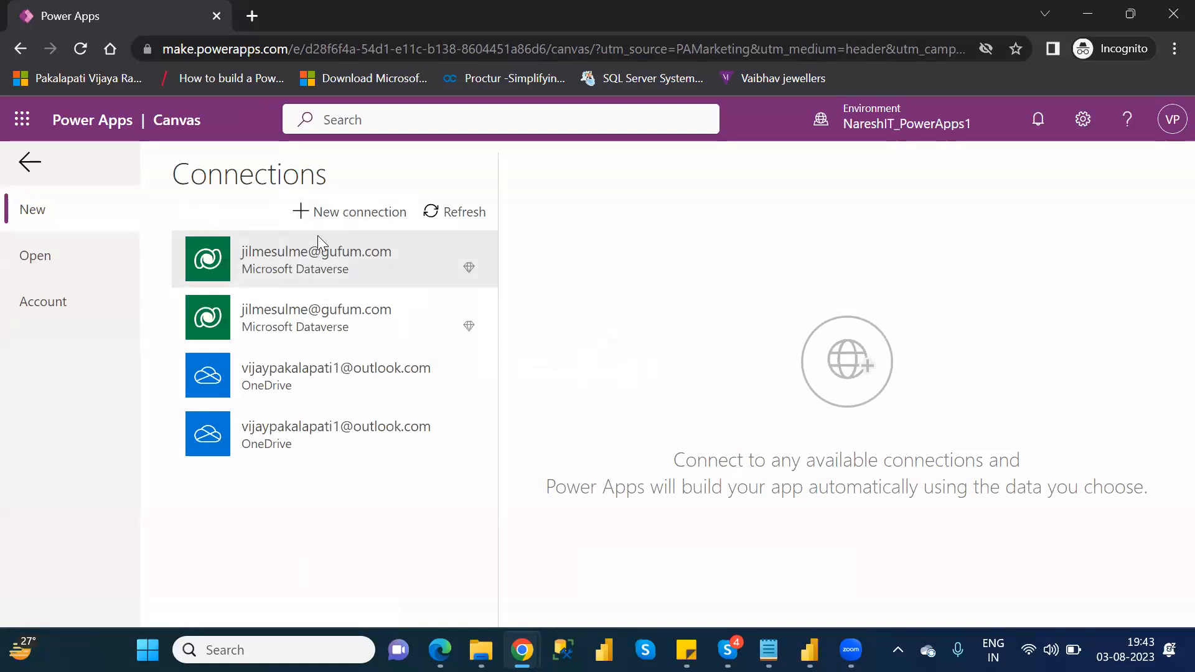
click(337, 276)
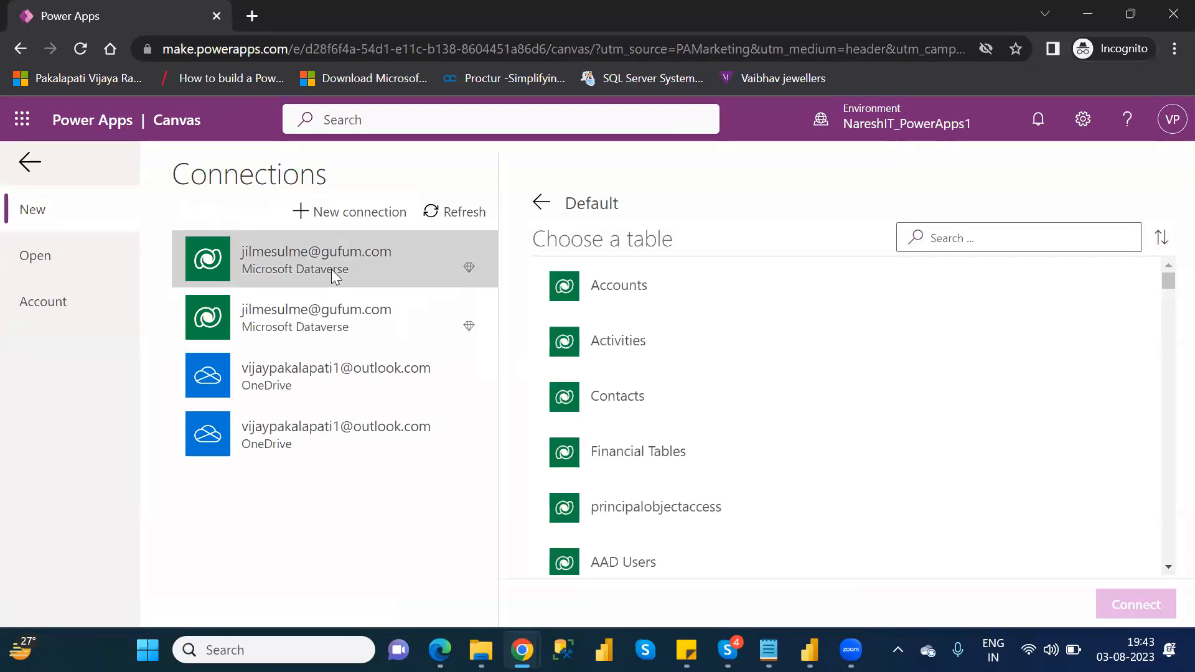
click(976, 239)
text(fina)
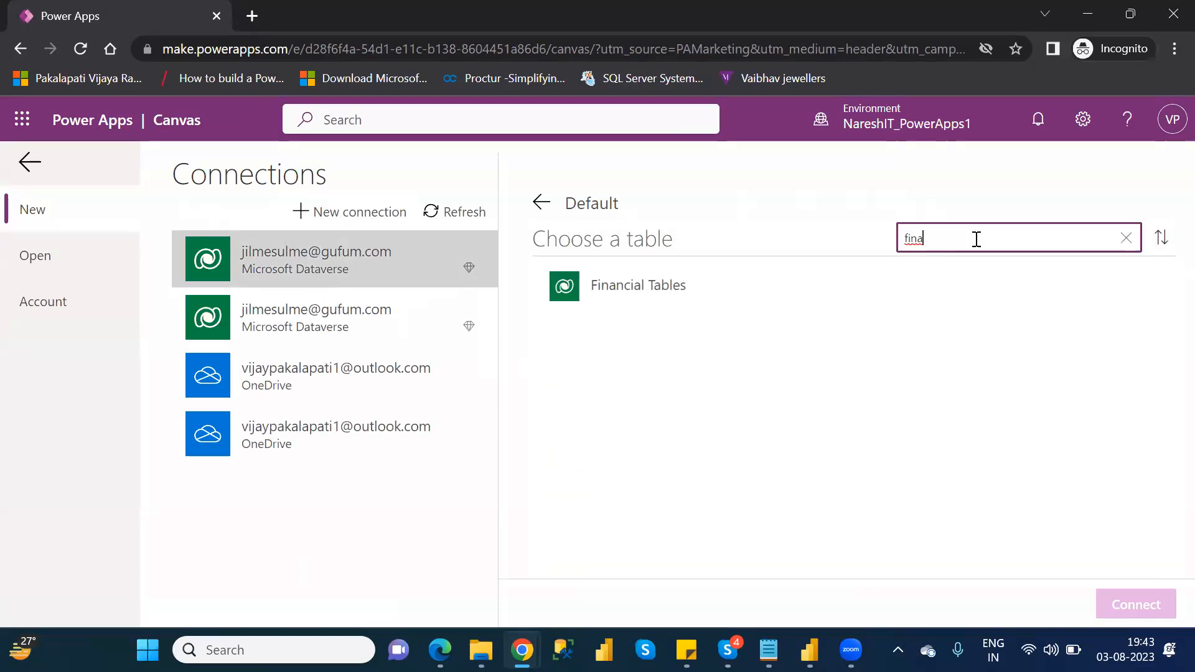
click(698, 285)
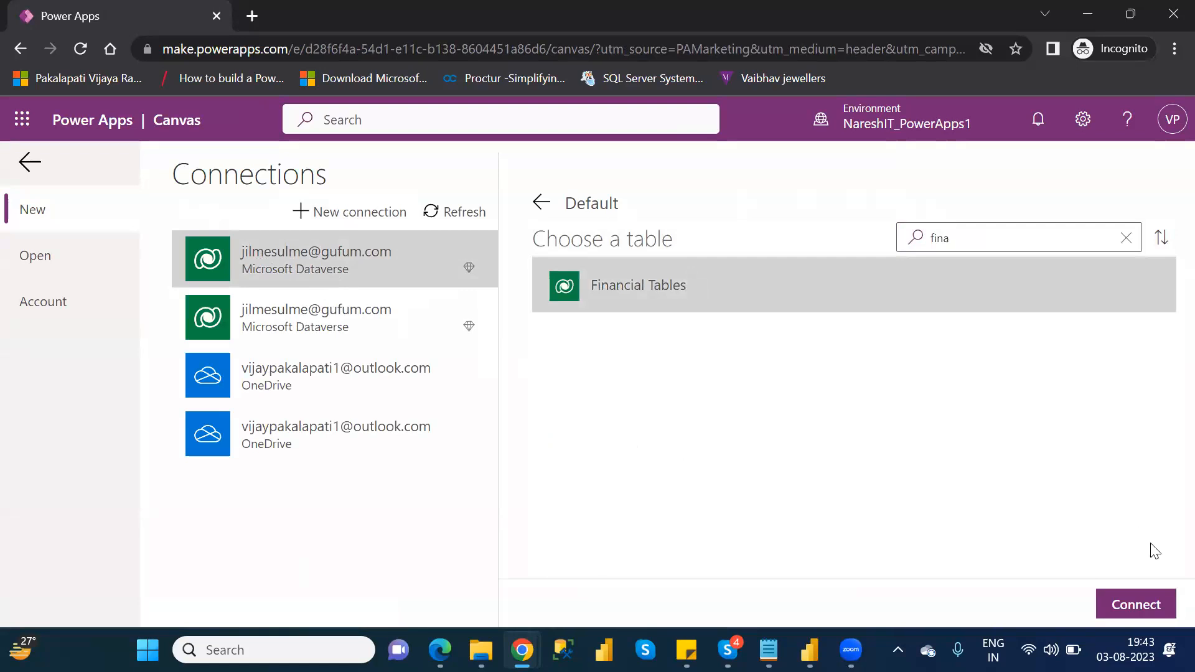
click(1143, 607)
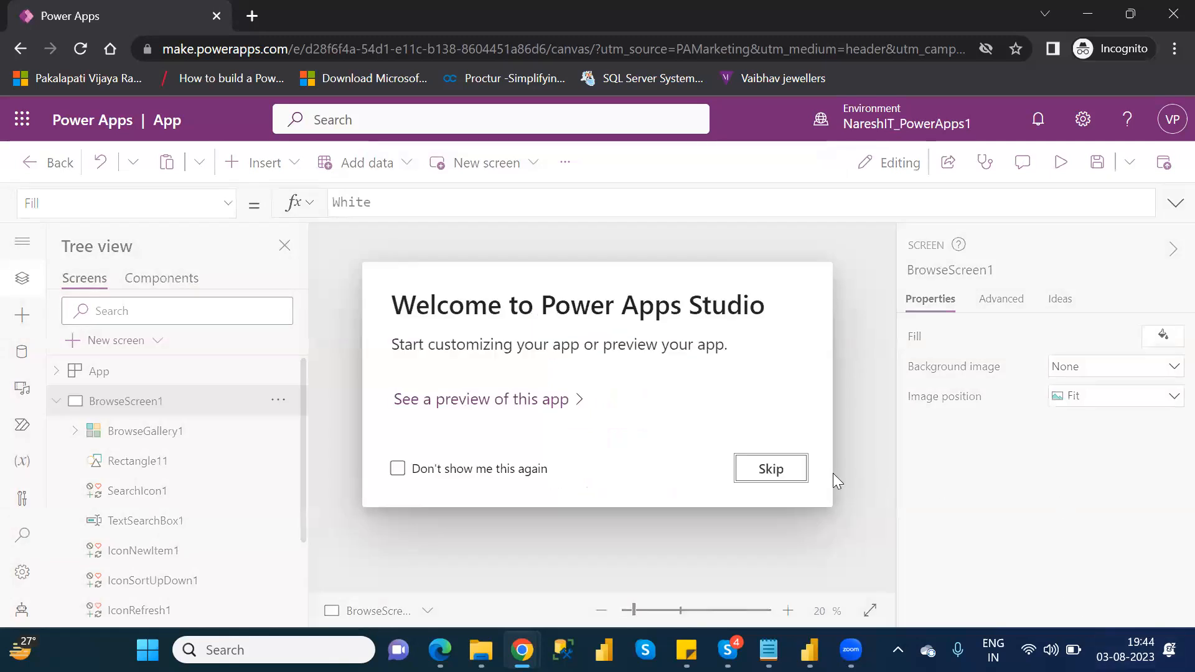
click(788, 474)
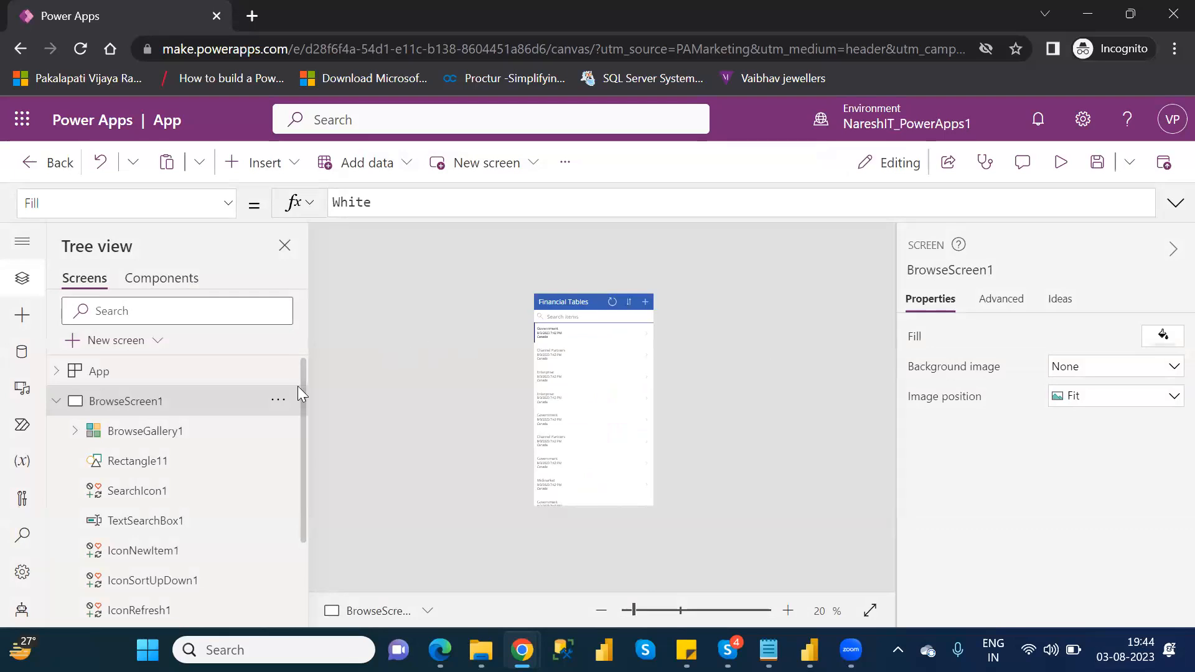
Open the data fields of BrowseGallery1 and set its Title1 field to Country
click(179, 438)
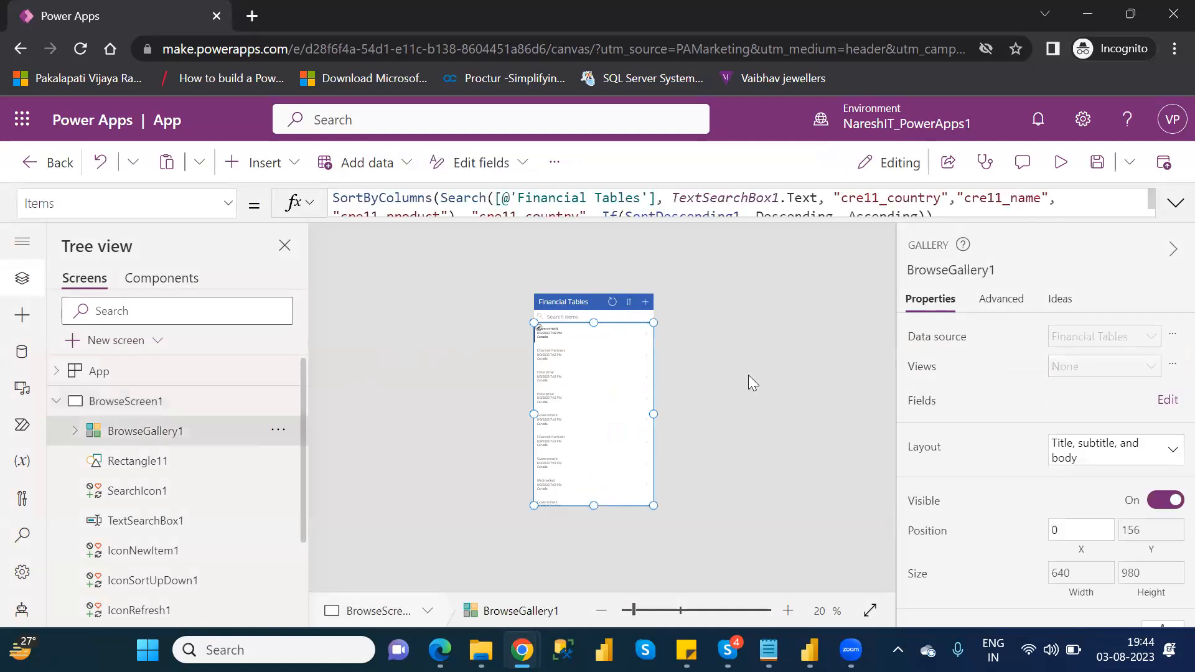
click(1166, 406)
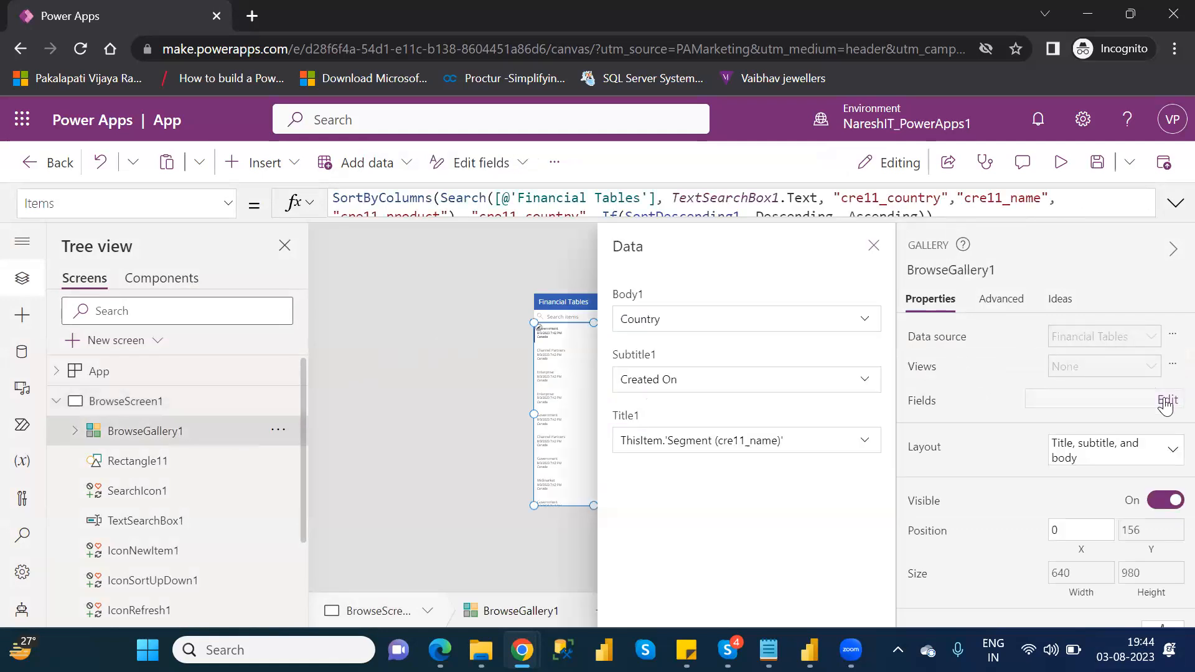
click(839, 447)
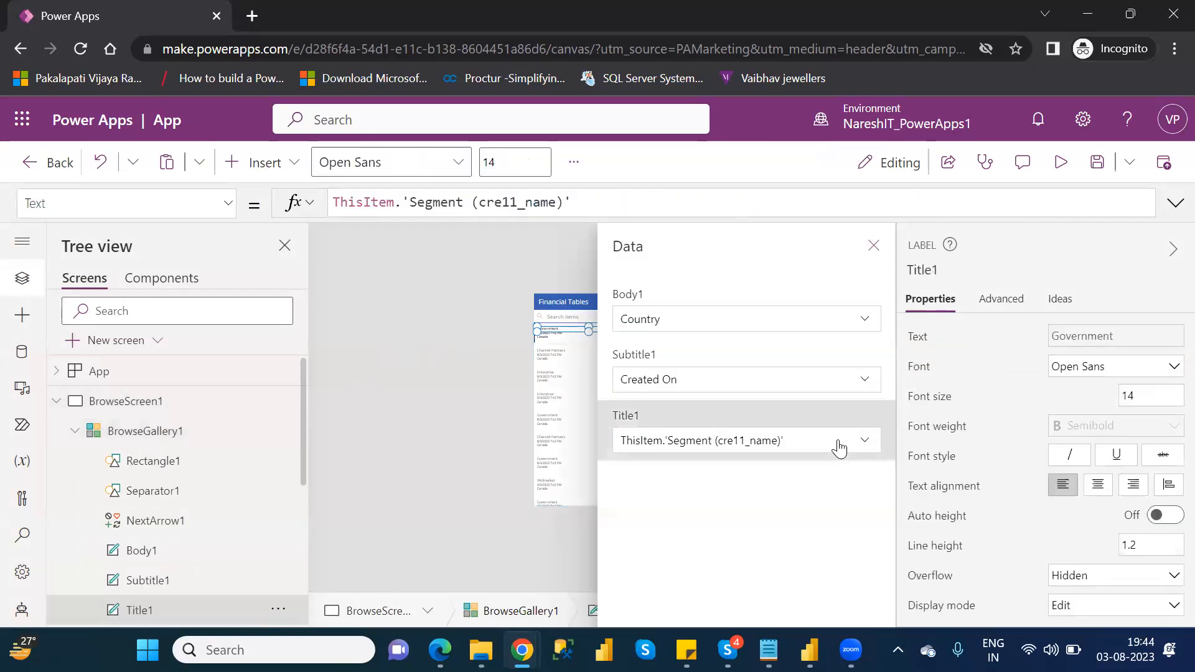
click(863, 443)
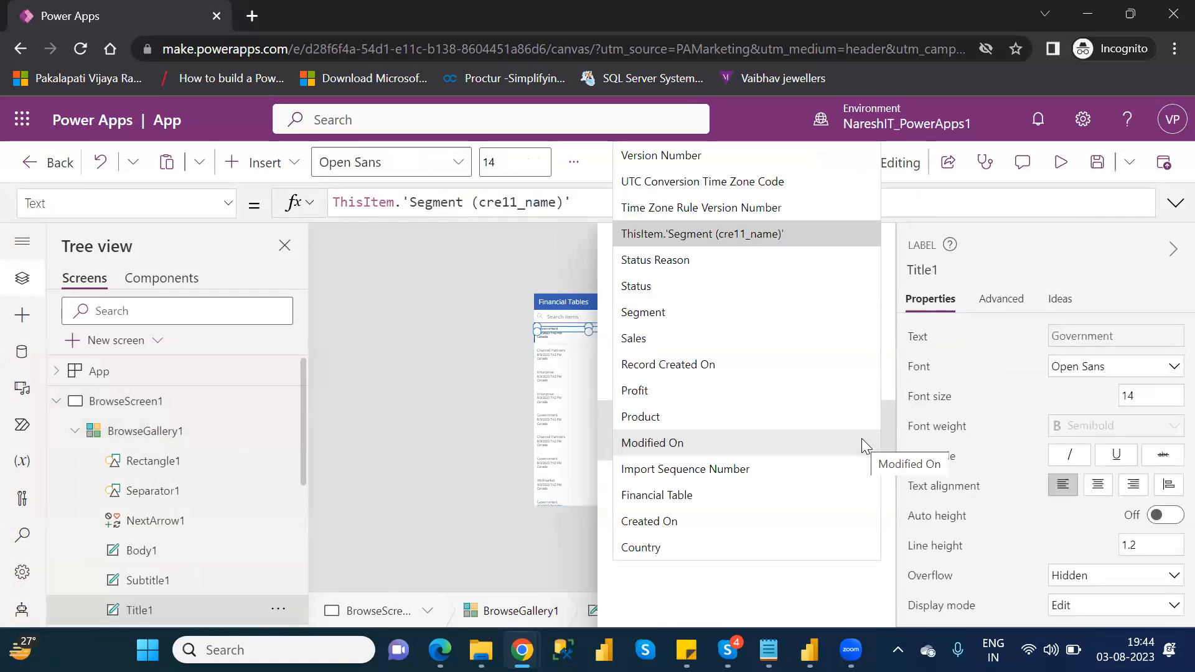
click(664, 309)
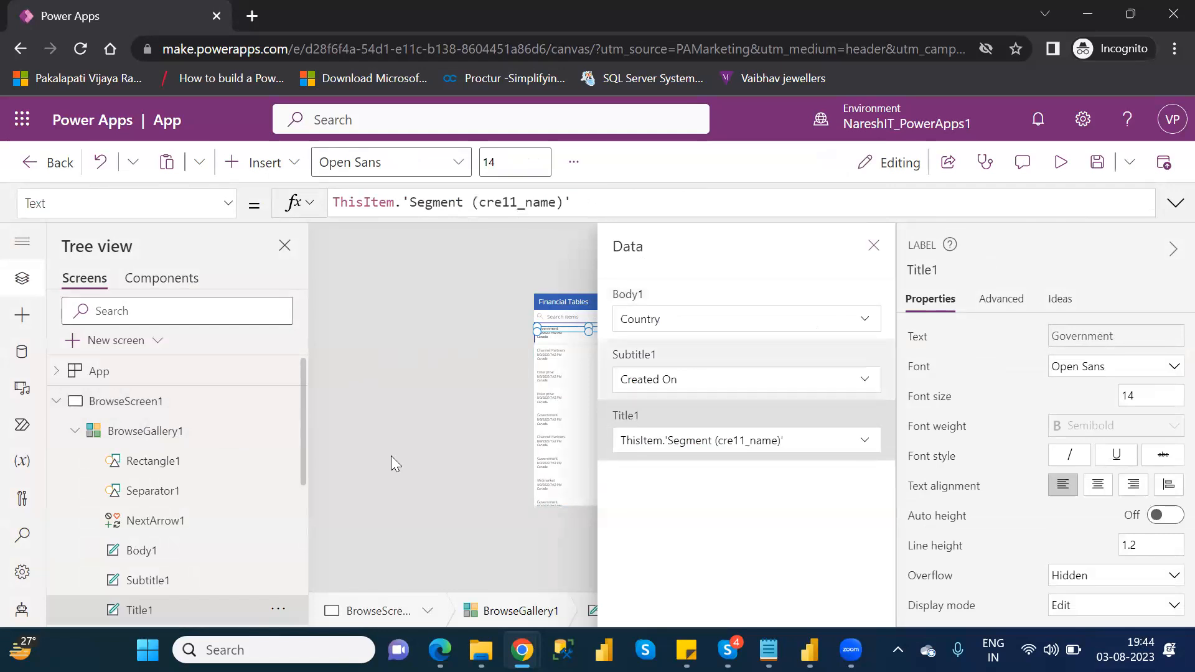
click(688, 449)
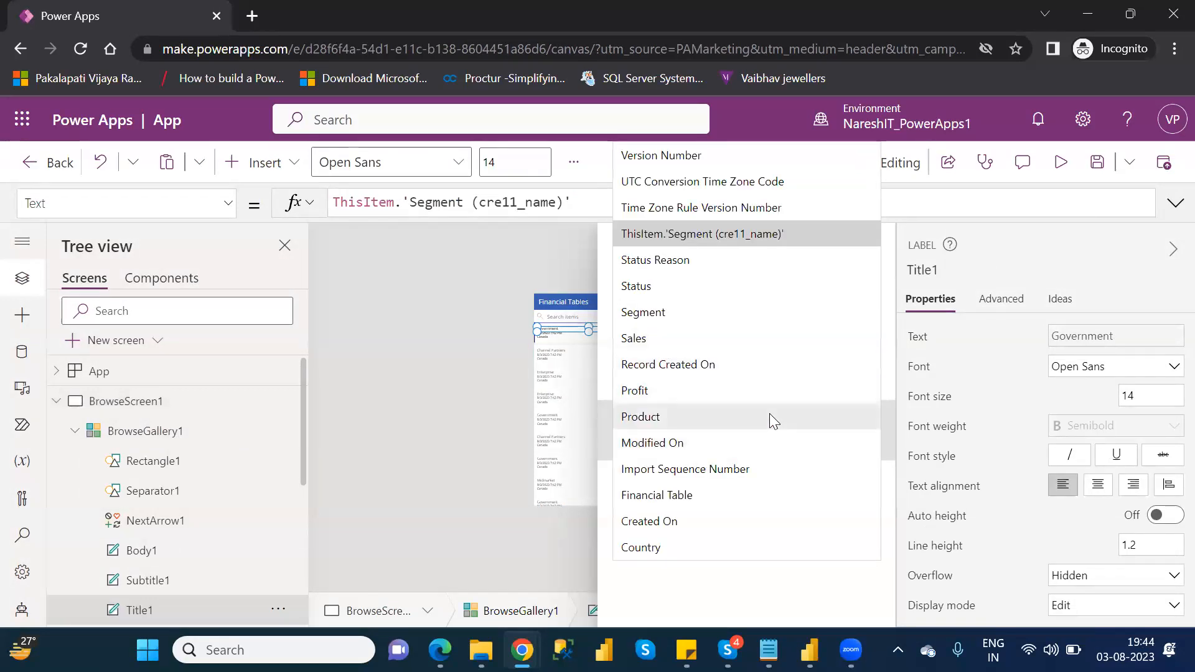
click(666, 546)
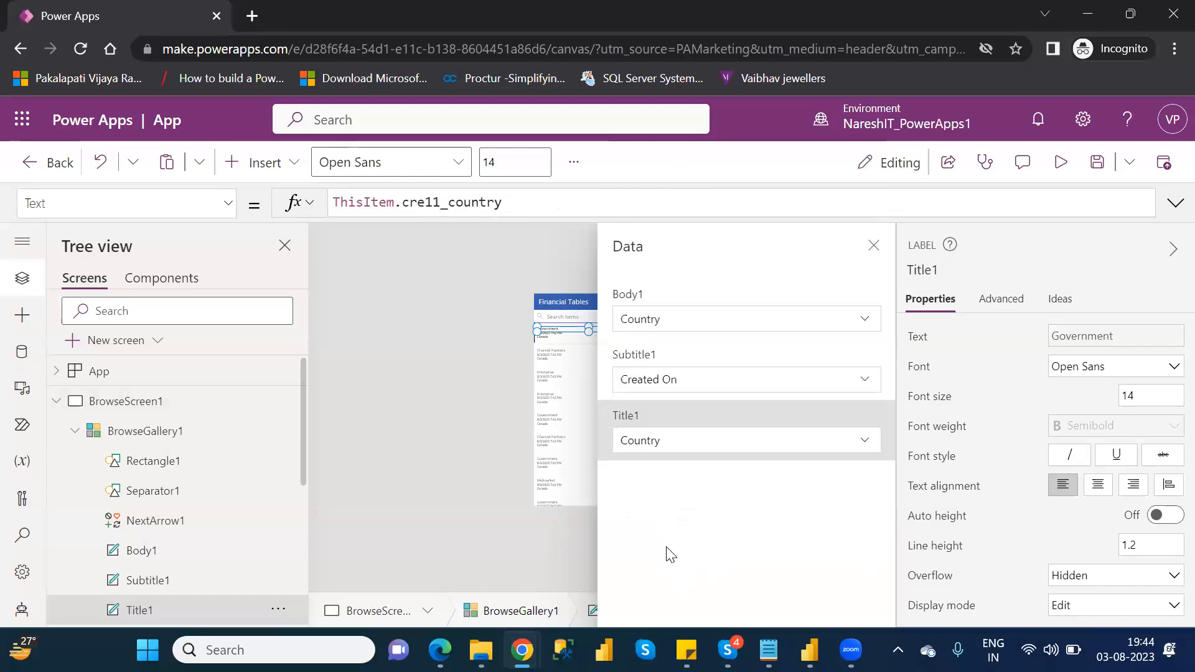
Set the browse gallery's Subtitle1 field to Product
click(711, 382)
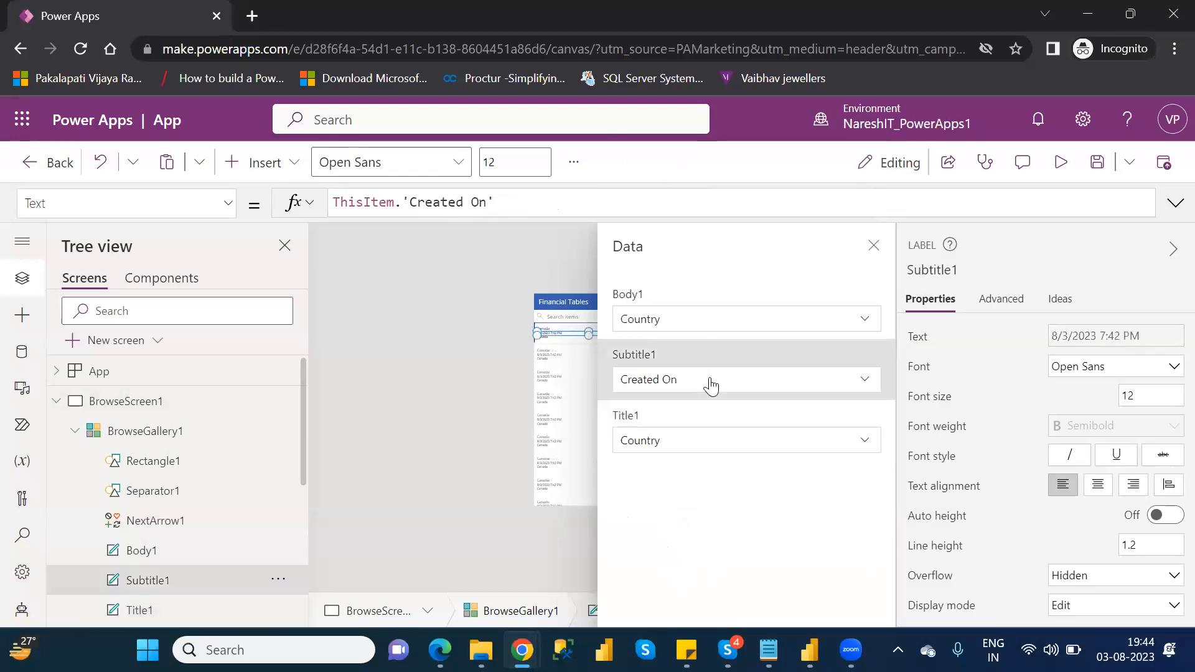
click(710, 379)
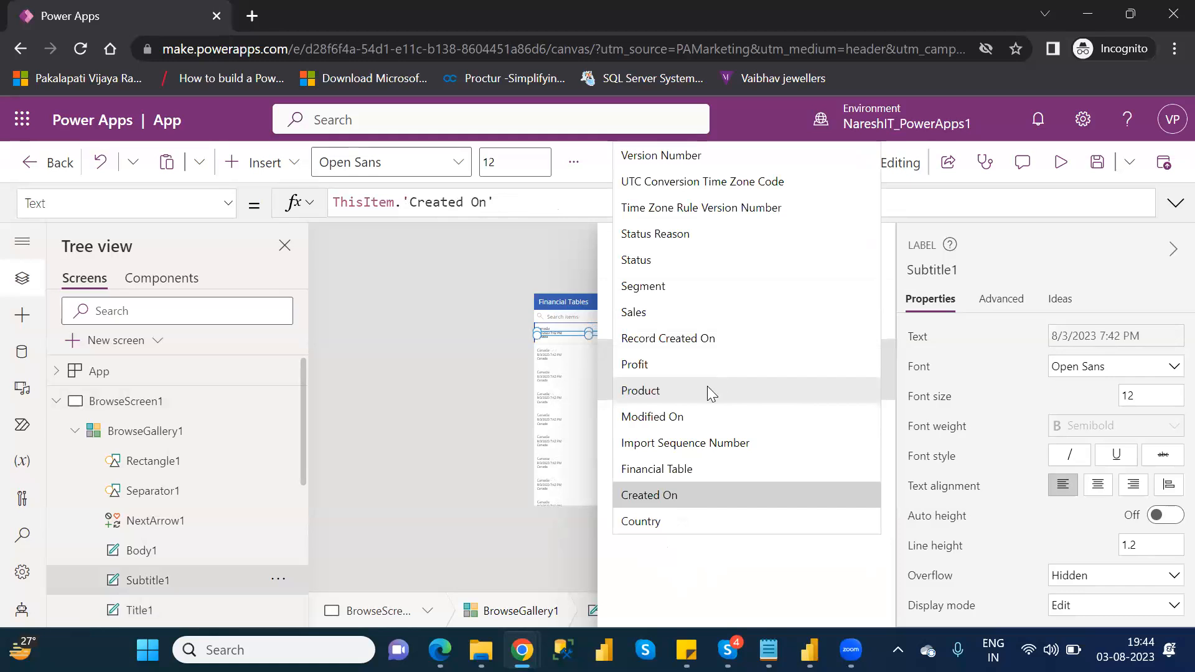
click(652, 382)
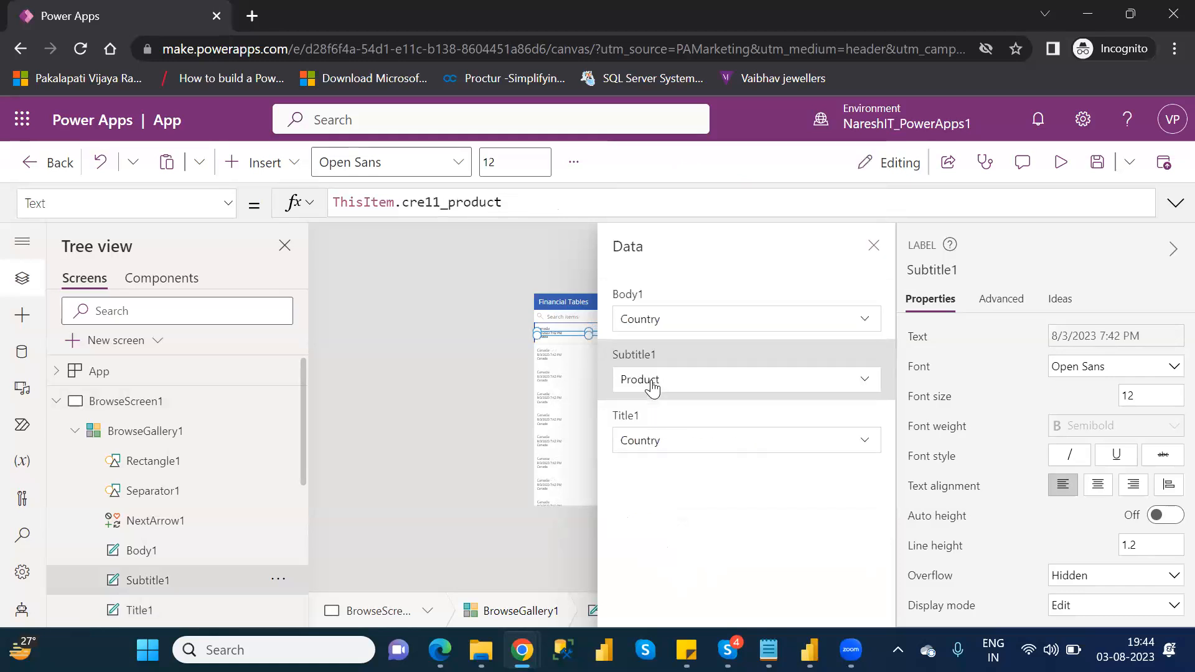
click(752, 452)
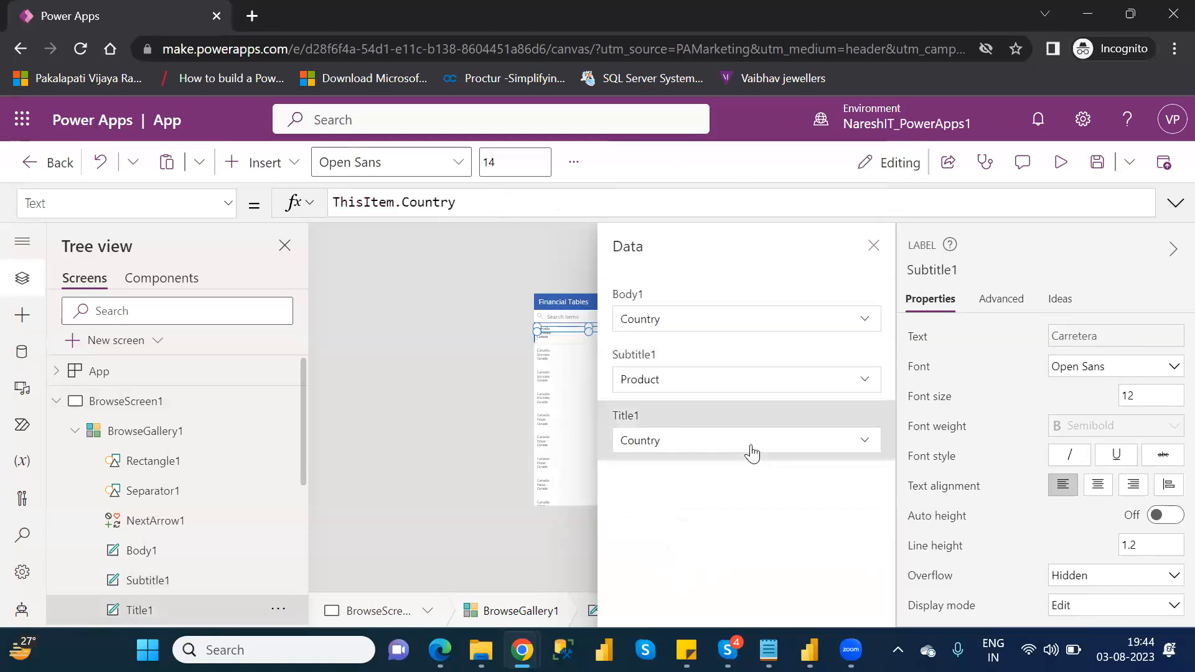
click(831, 450)
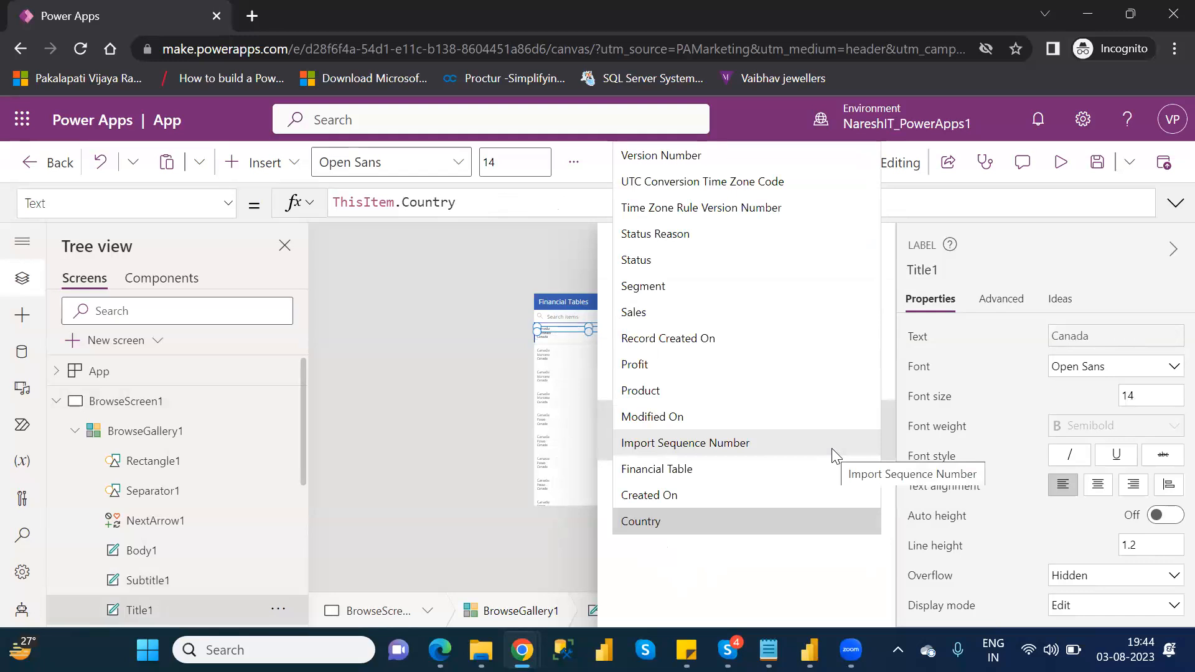
click(631, 615)
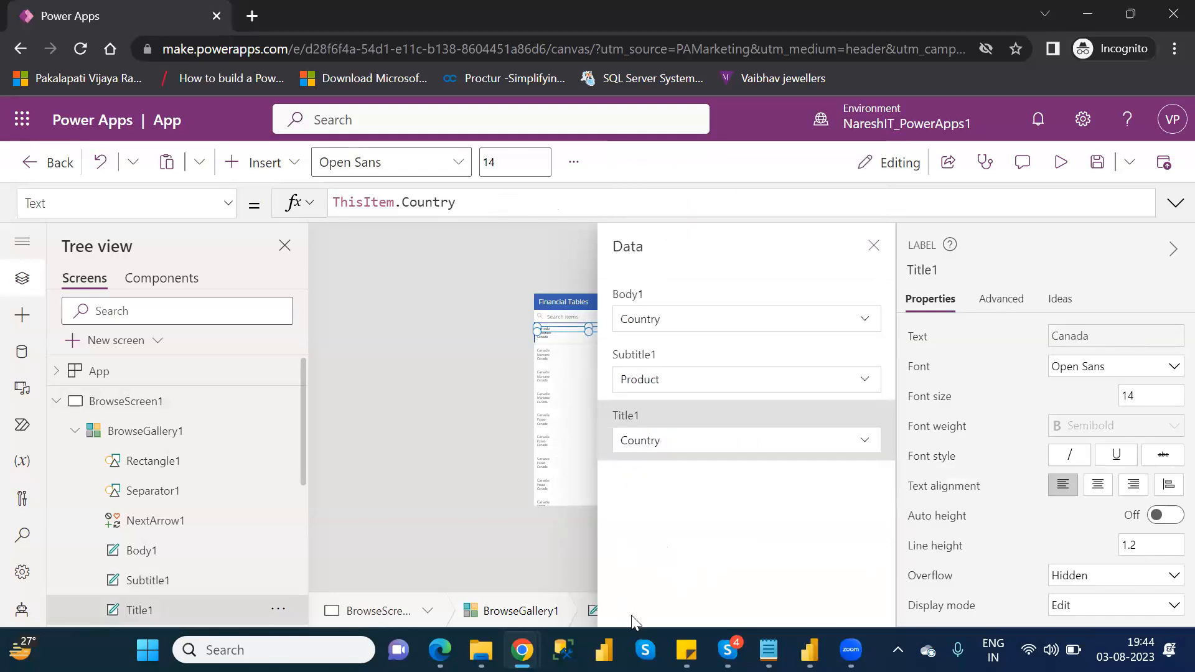
Set the browse gallery's Body1 field to Segment and close its data fields
click(672, 320)
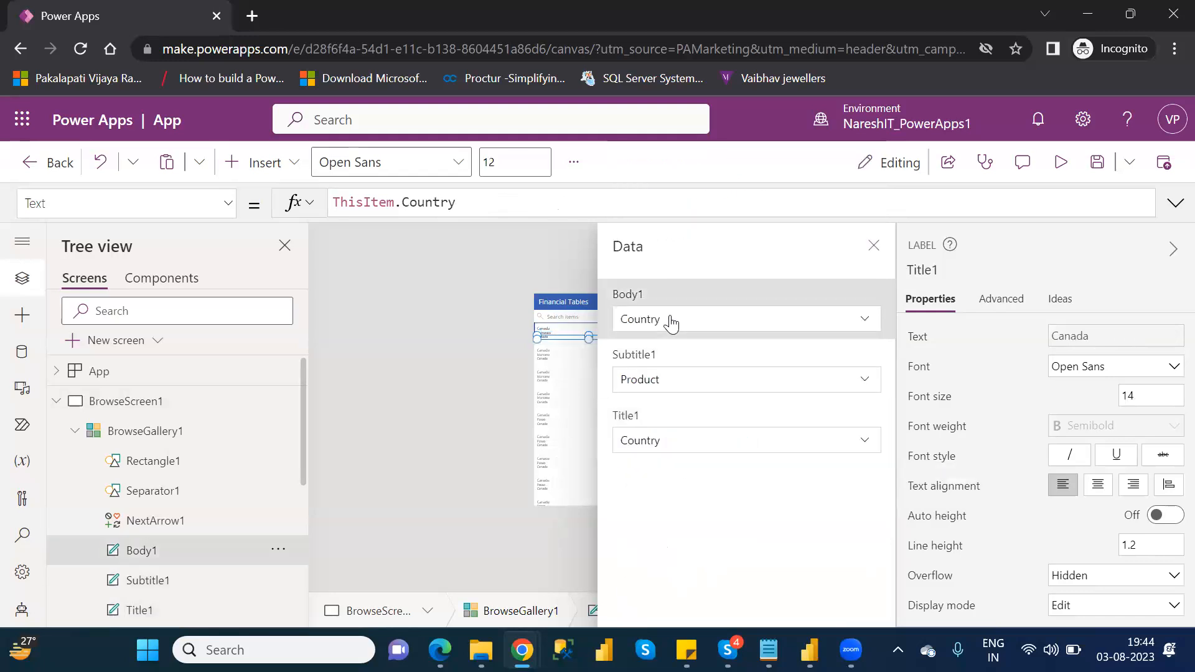
click(722, 319)
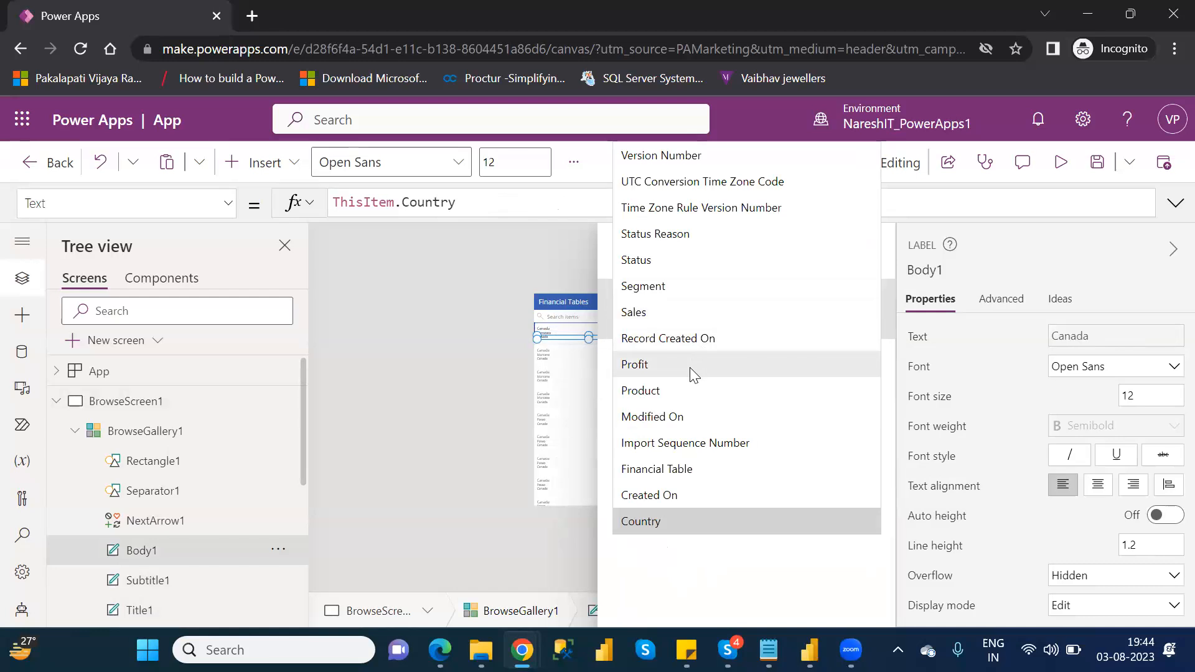
click(651, 285)
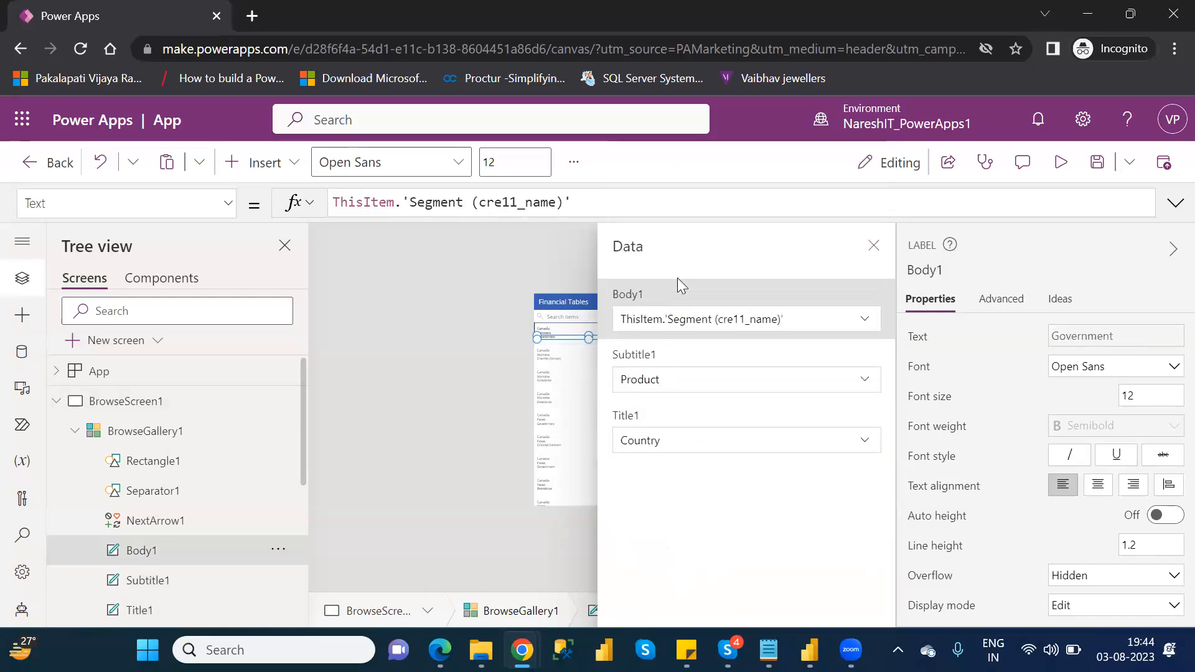
click(871, 244)
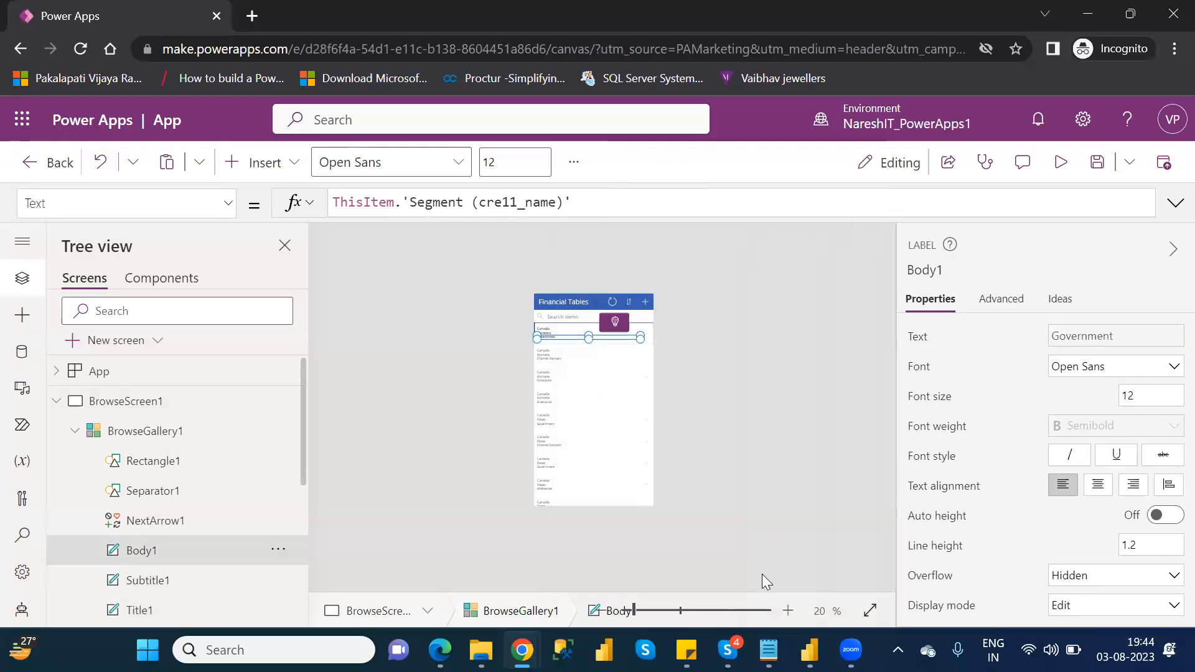
Preview the app, open the first record's details and edit form, and return to the studio, dismissing the testing tip
drag(640, 608, 653, 616)
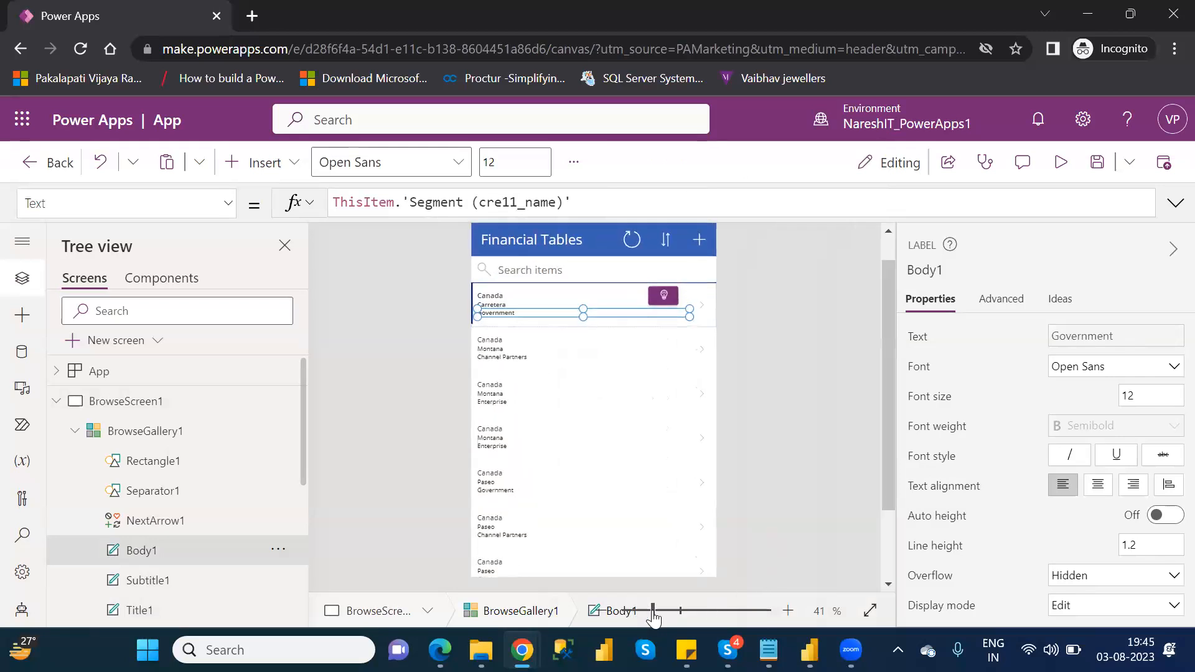
click(506, 295)
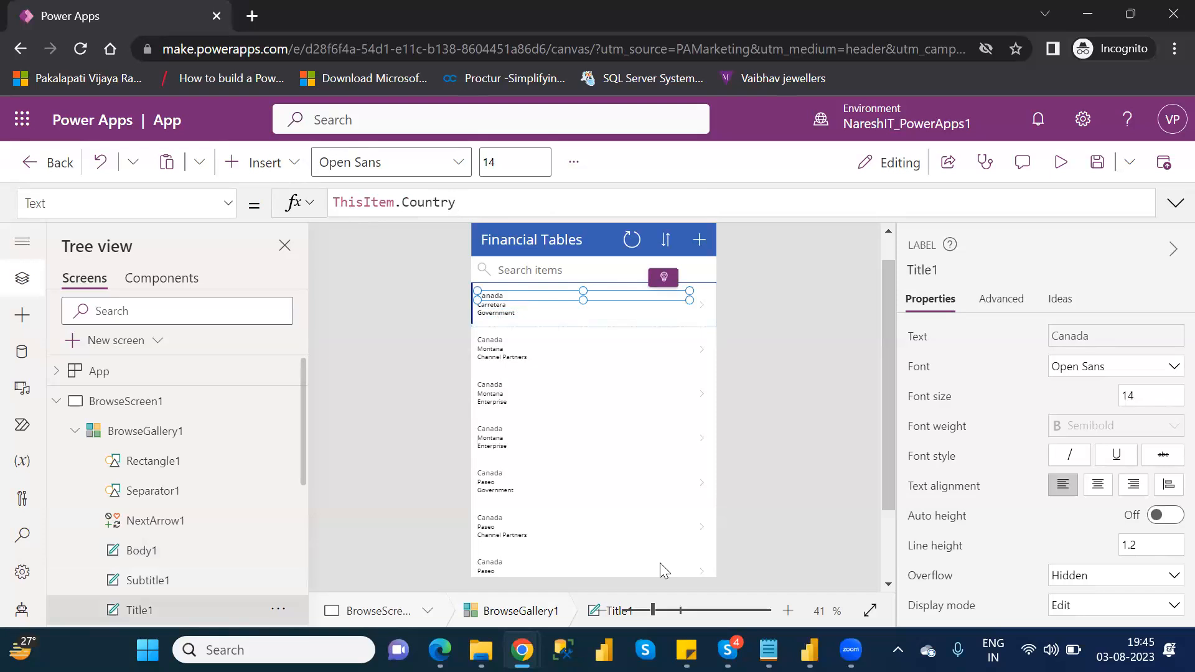
click(660, 609)
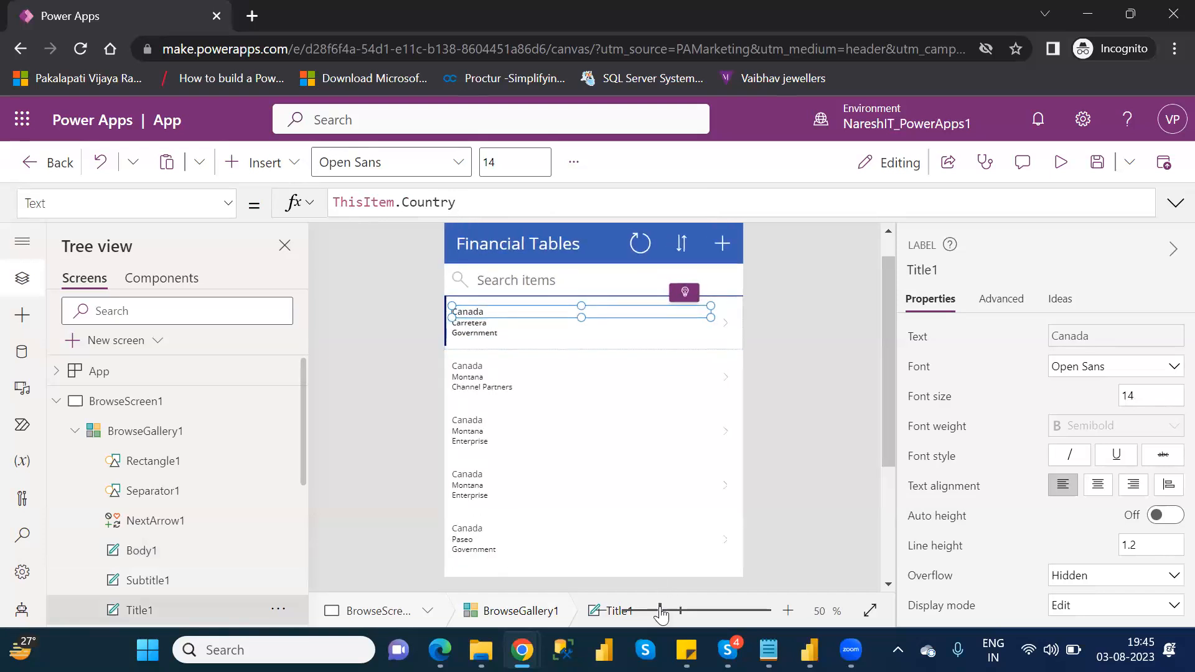
click(668, 612)
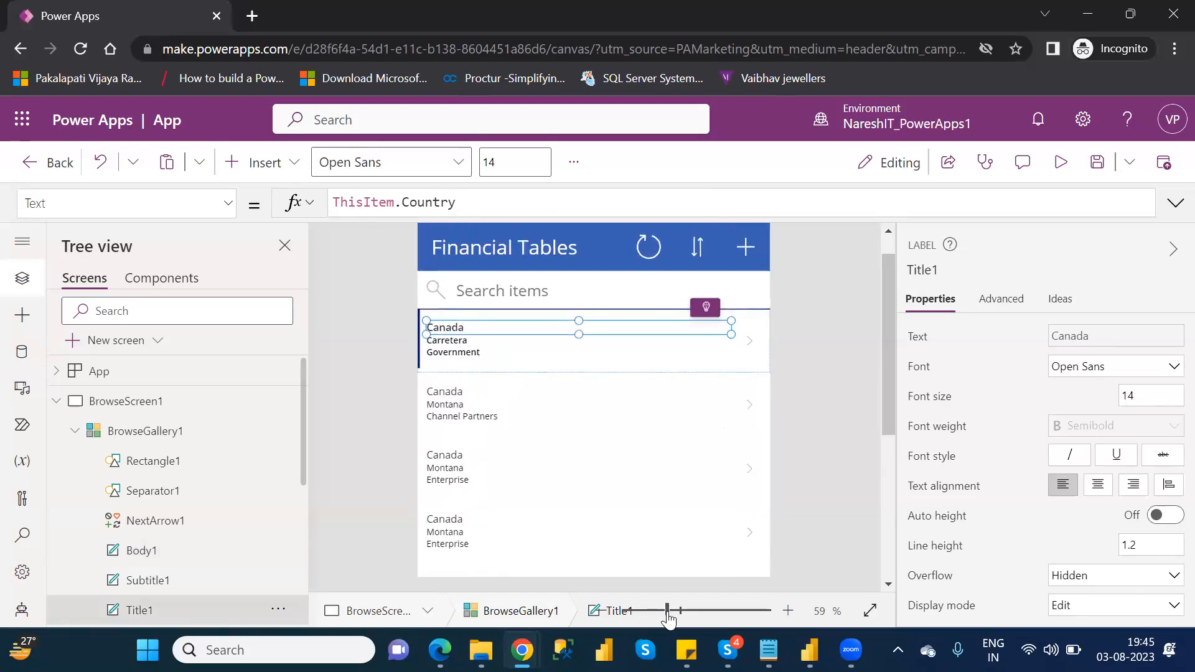
click(1061, 163)
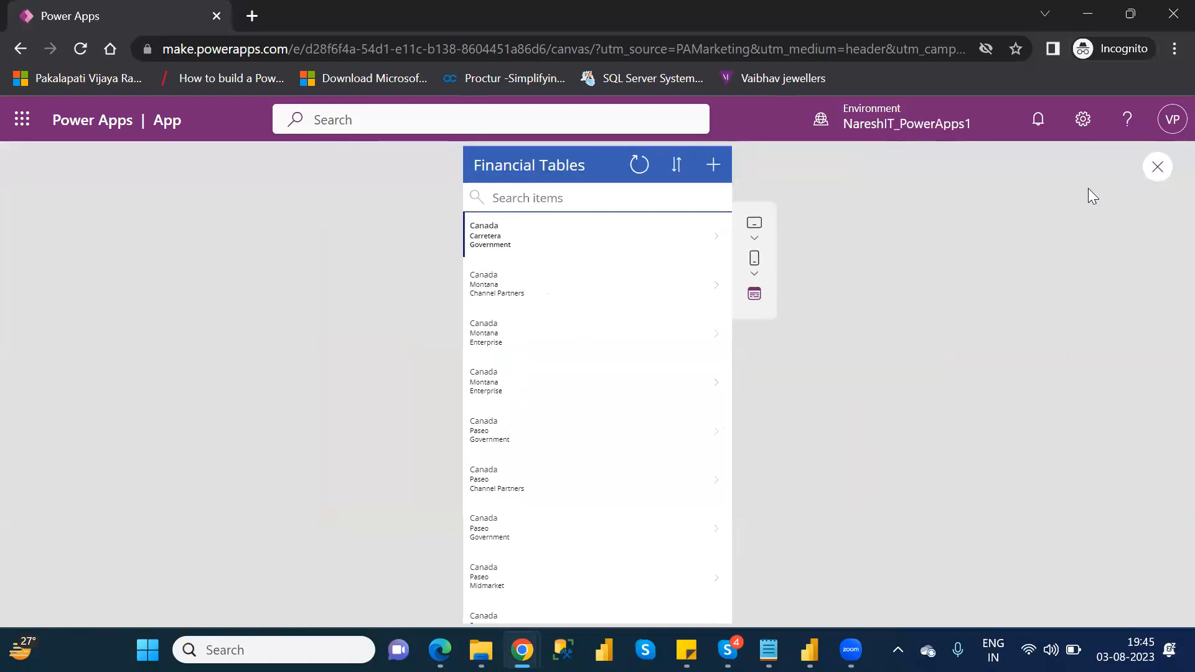
click(715, 245)
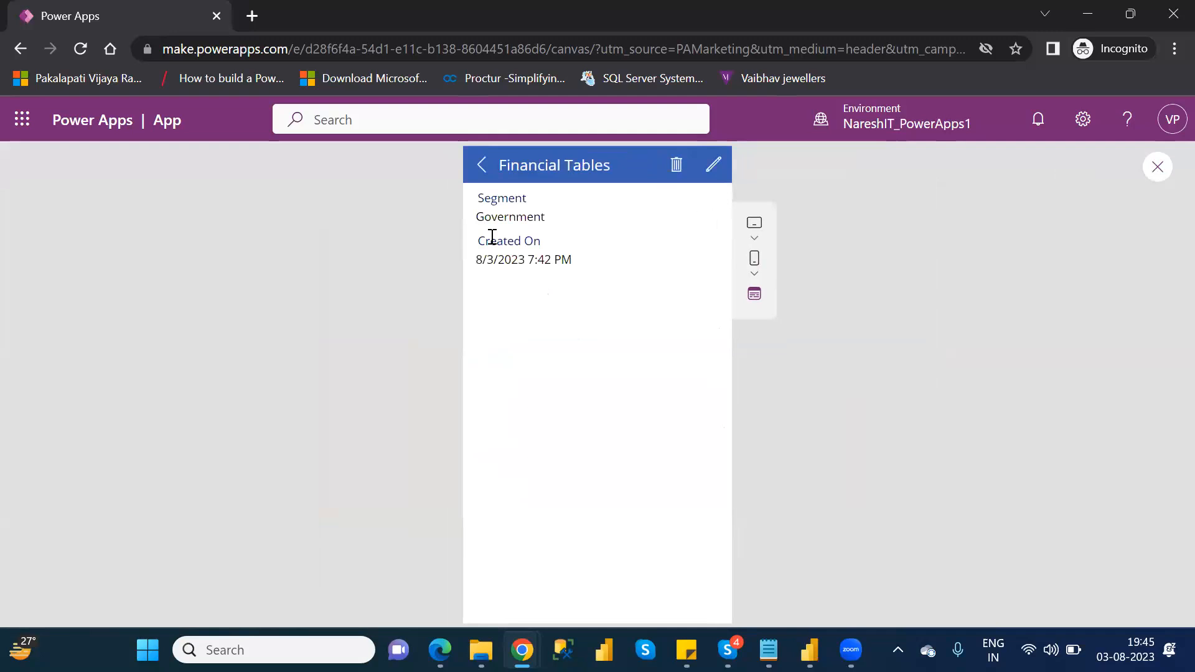
click(713, 165)
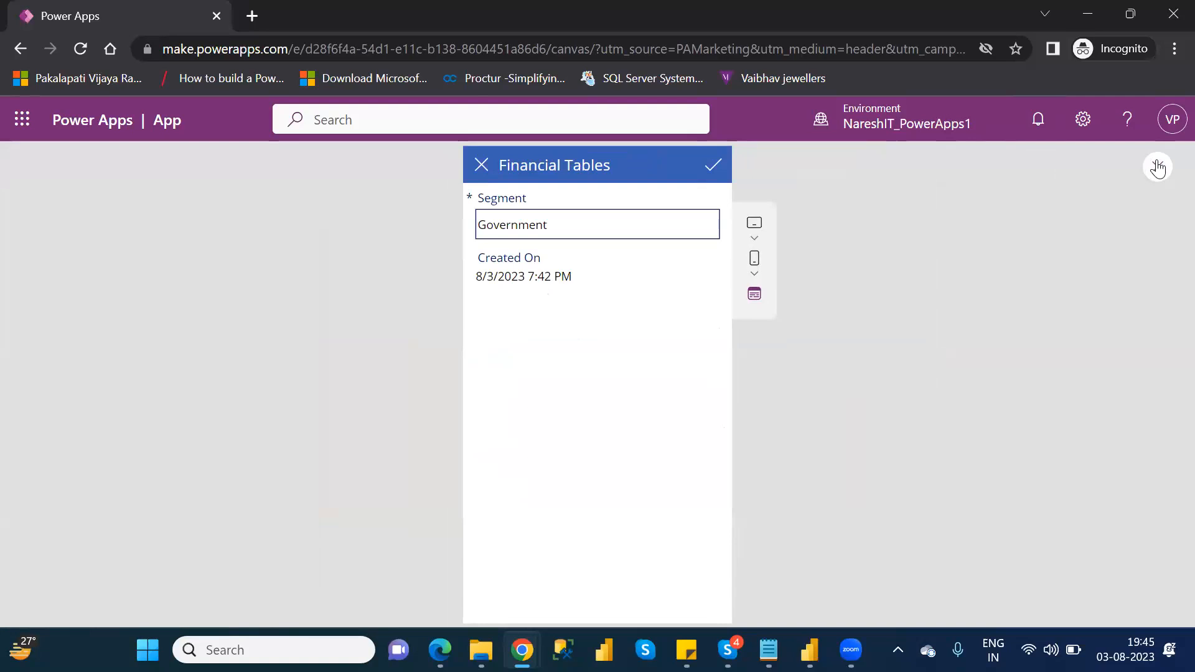
click(1158, 167)
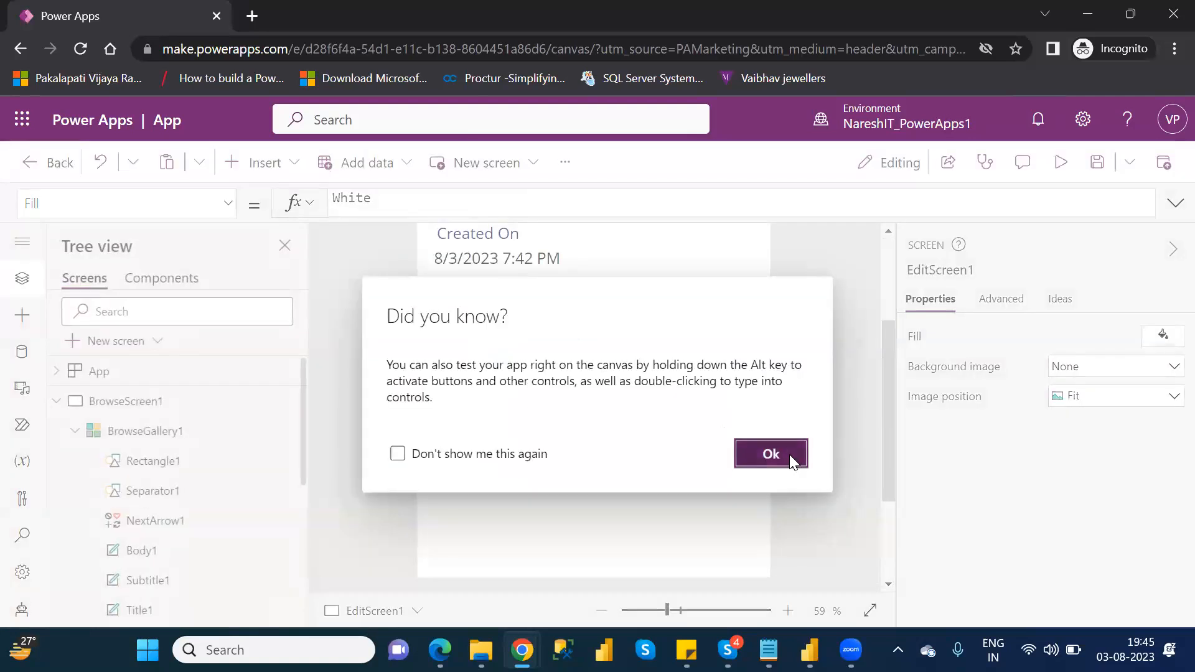
click(770, 454)
Select DetailForm1 on DetailScreen1 and open its fields for editing
click(72, 430)
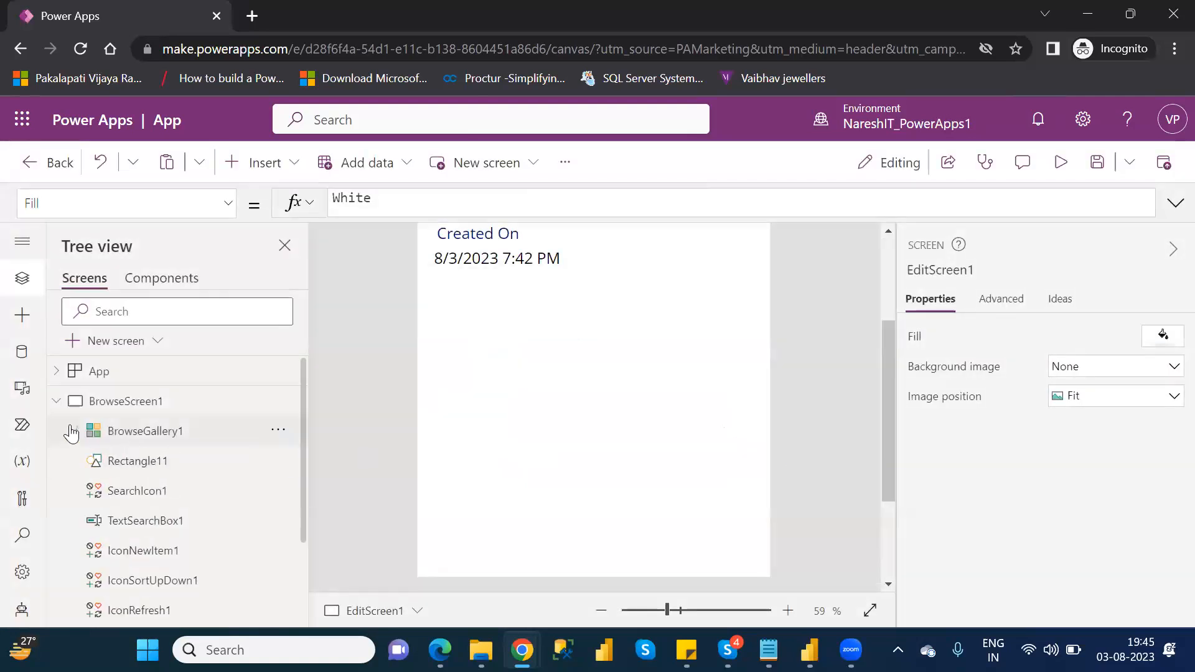
click(56, 403)
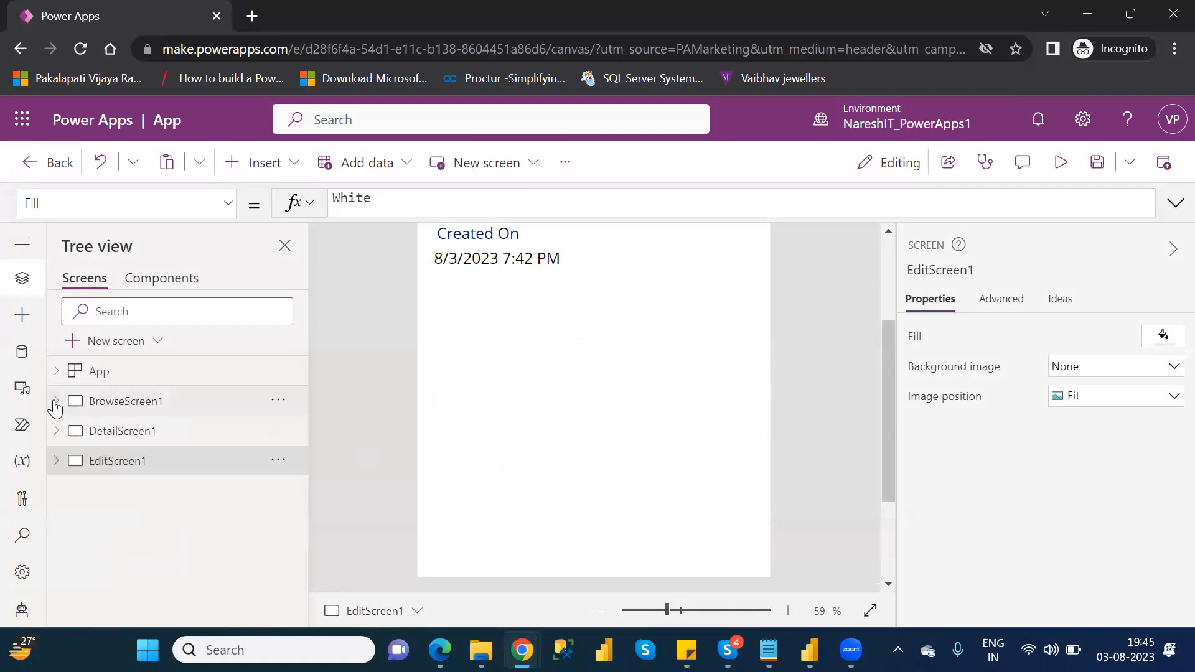
click(56, 431)
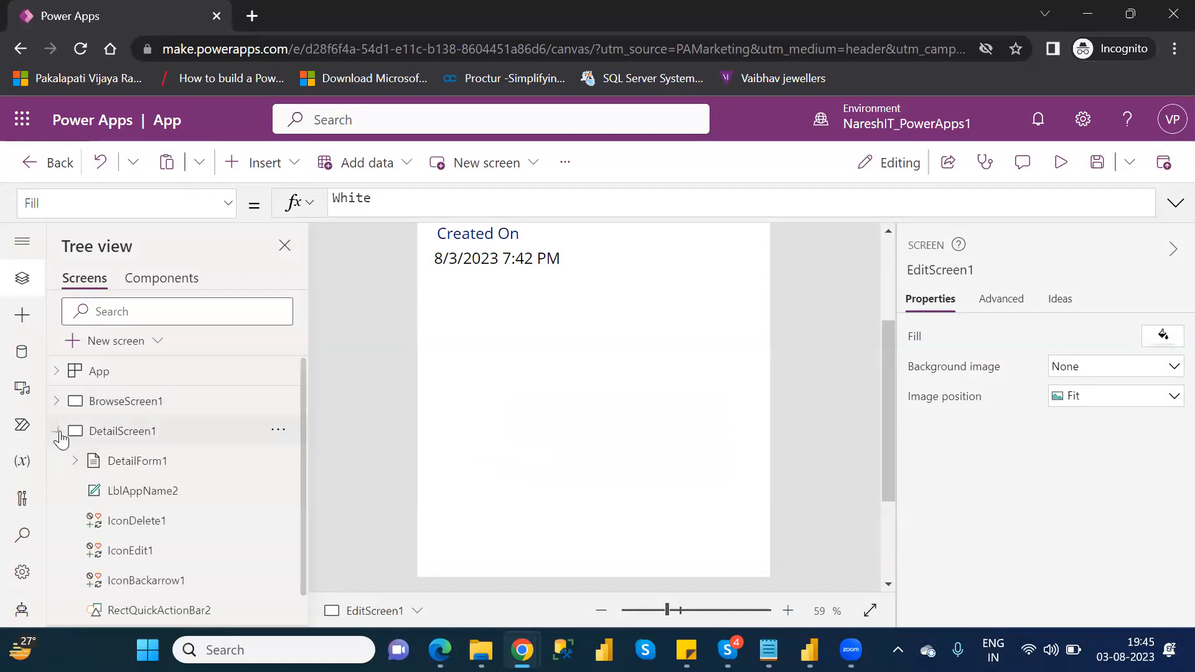
click(135, 462)
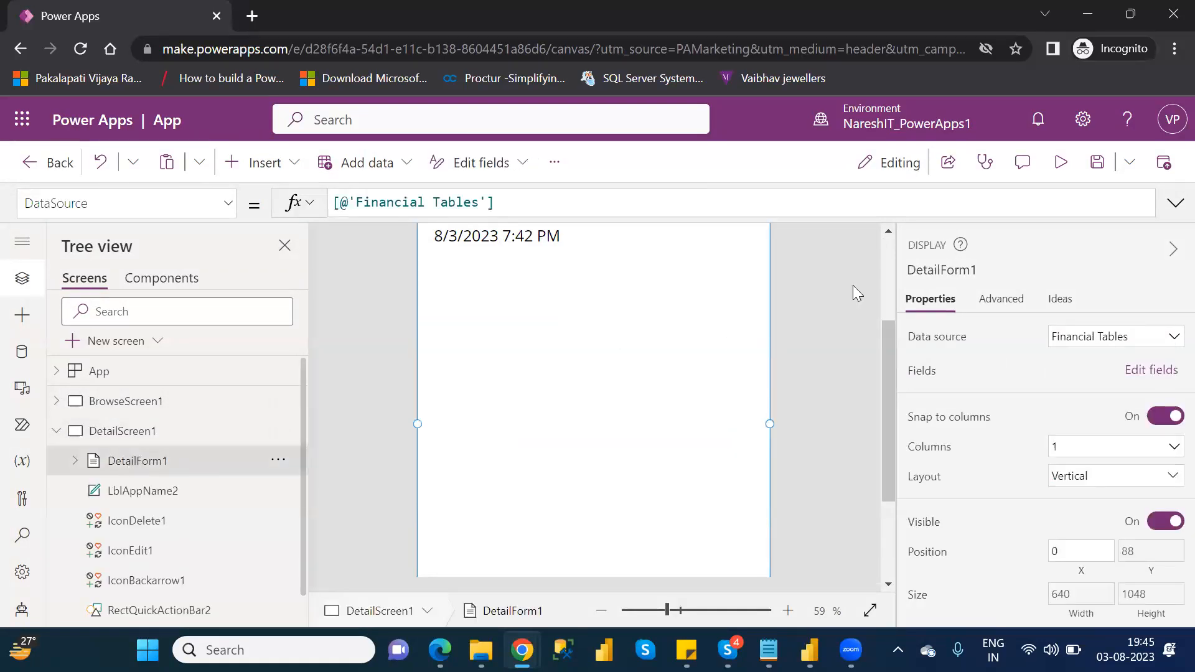
scroll(891, 266, up, 3)
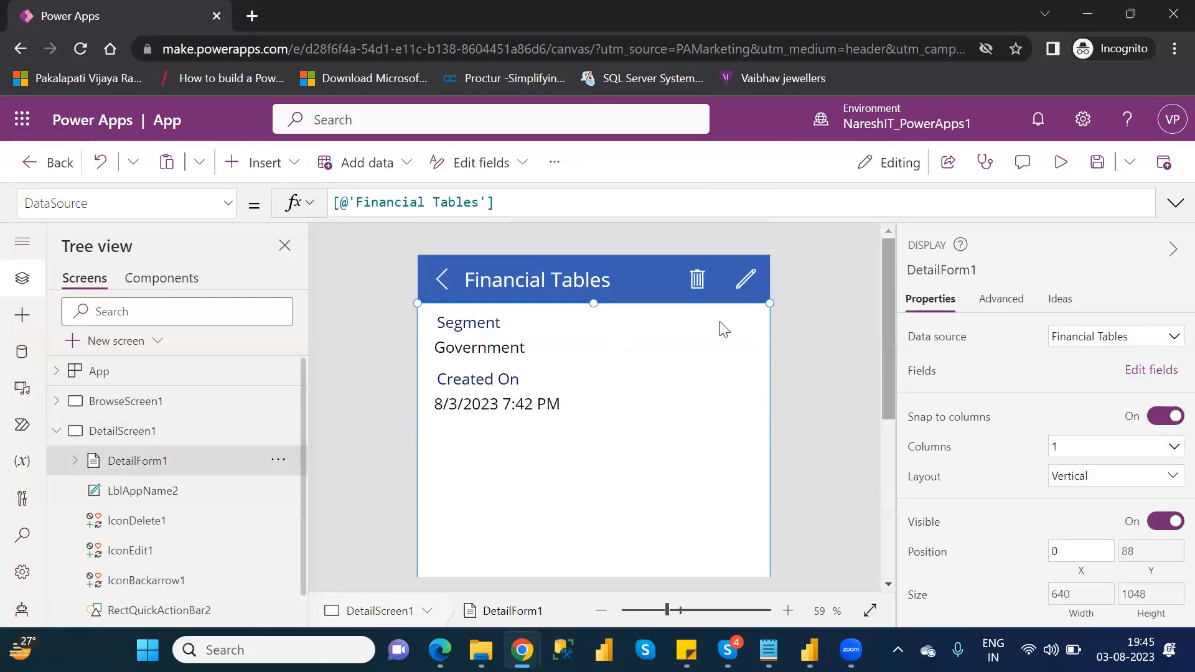
click(1150, 370)
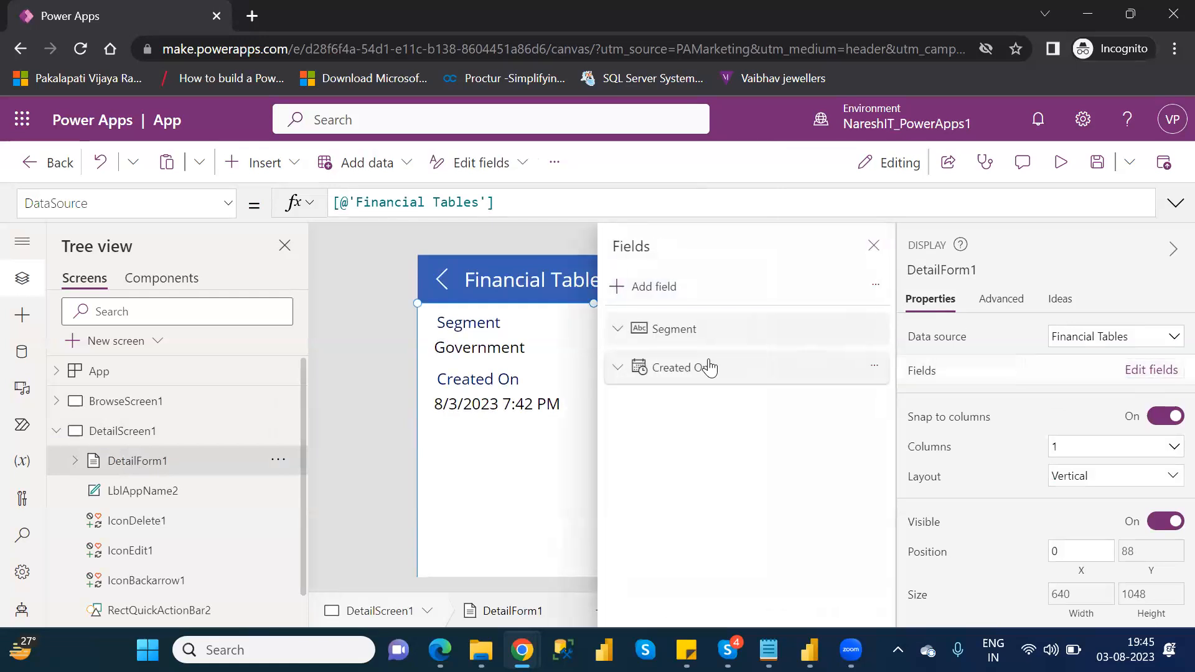
Add the Country, Product, Profit and Sales fields to the detail form and close its field list
click(655, 299)
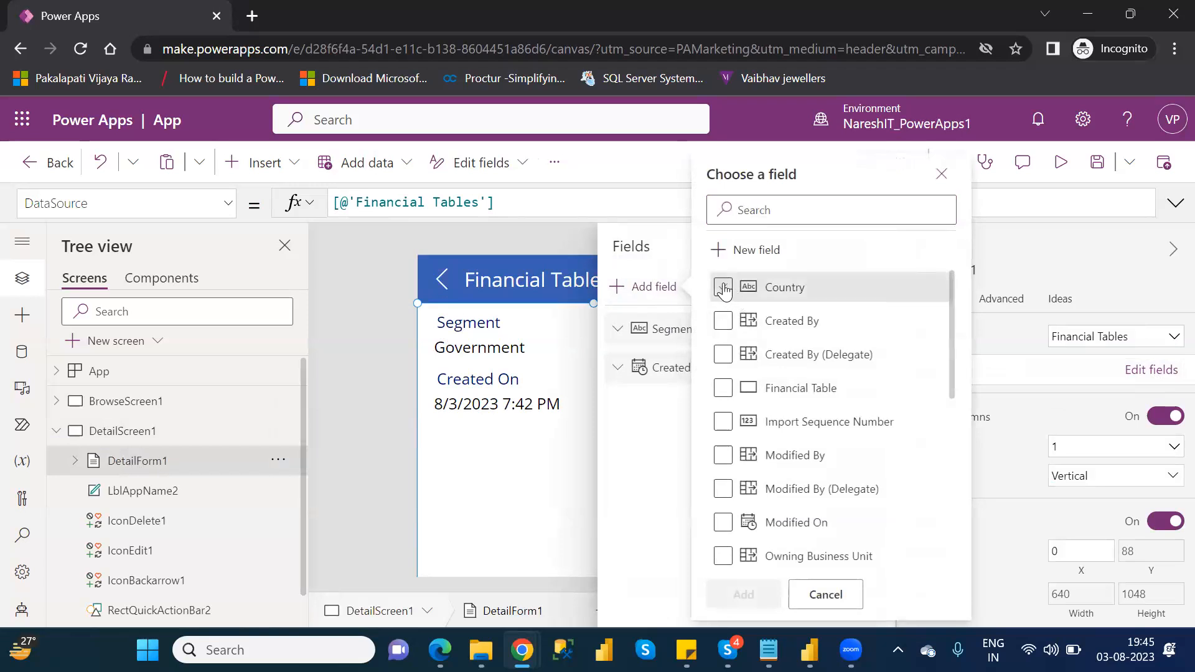
click(724, 289)
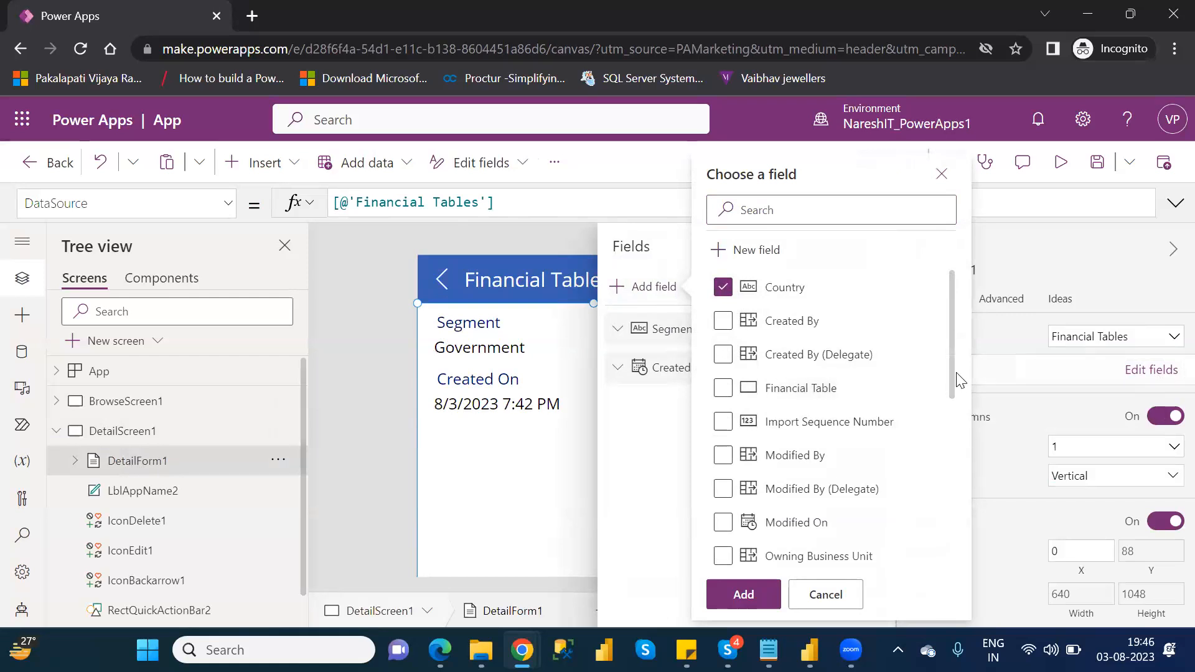
drag(954, 387, 968, 481)
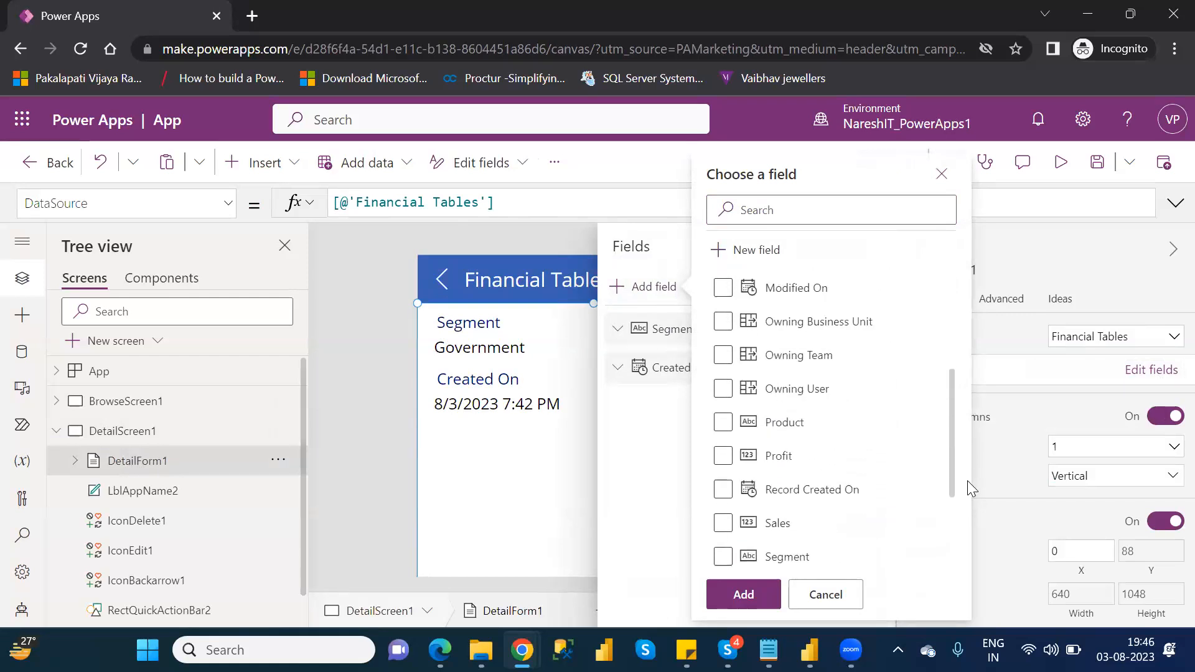
click(723, 419)
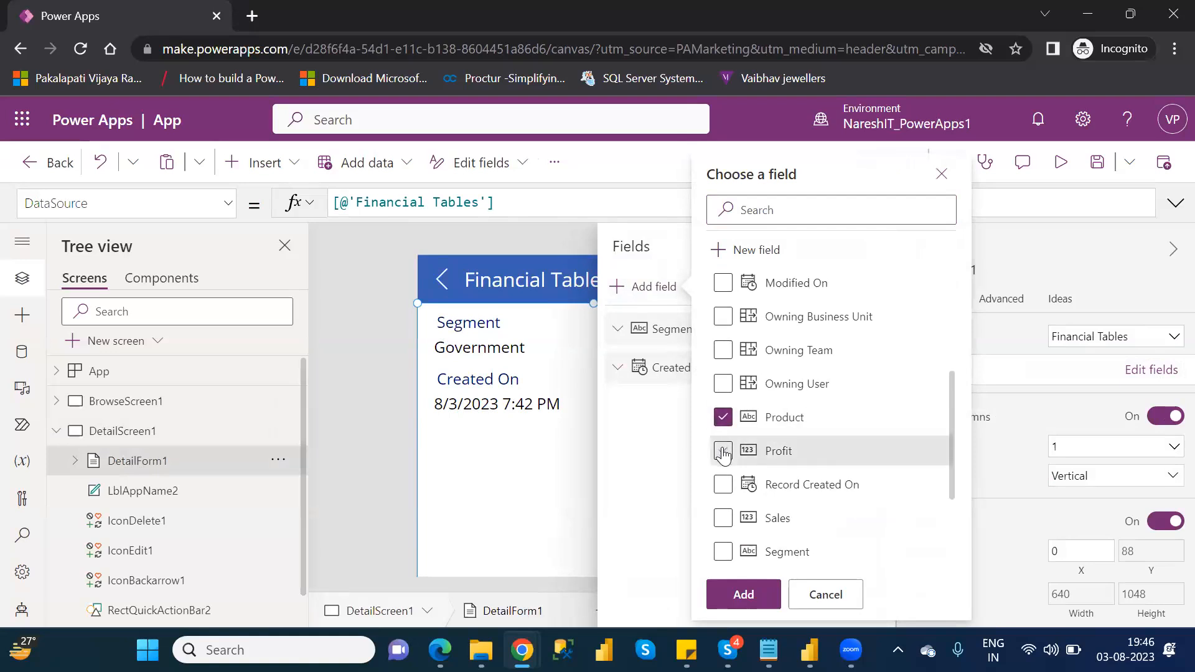
click(722, 451)
click(723, 518)
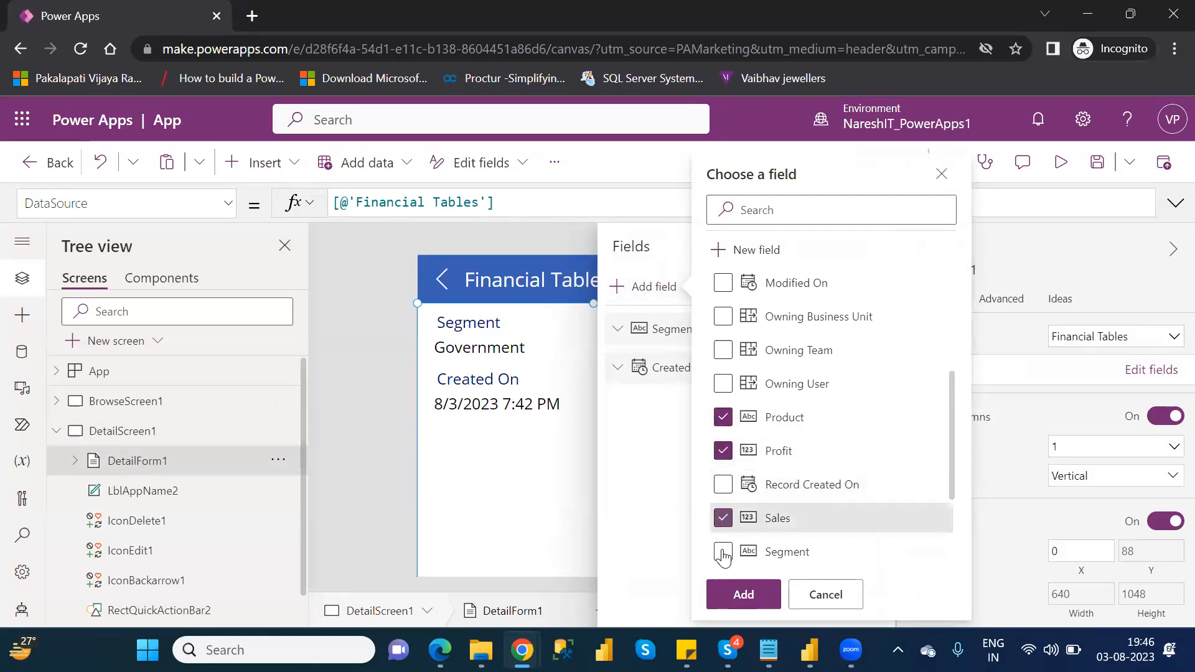
click(744, 594)
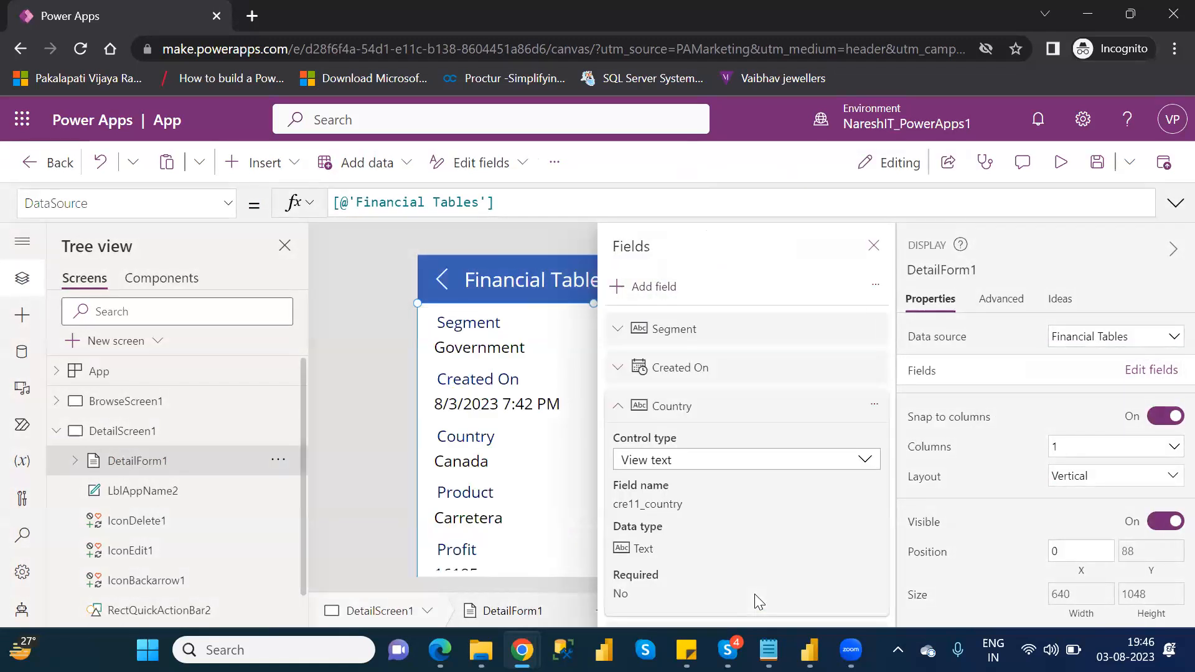
click(874, 245)
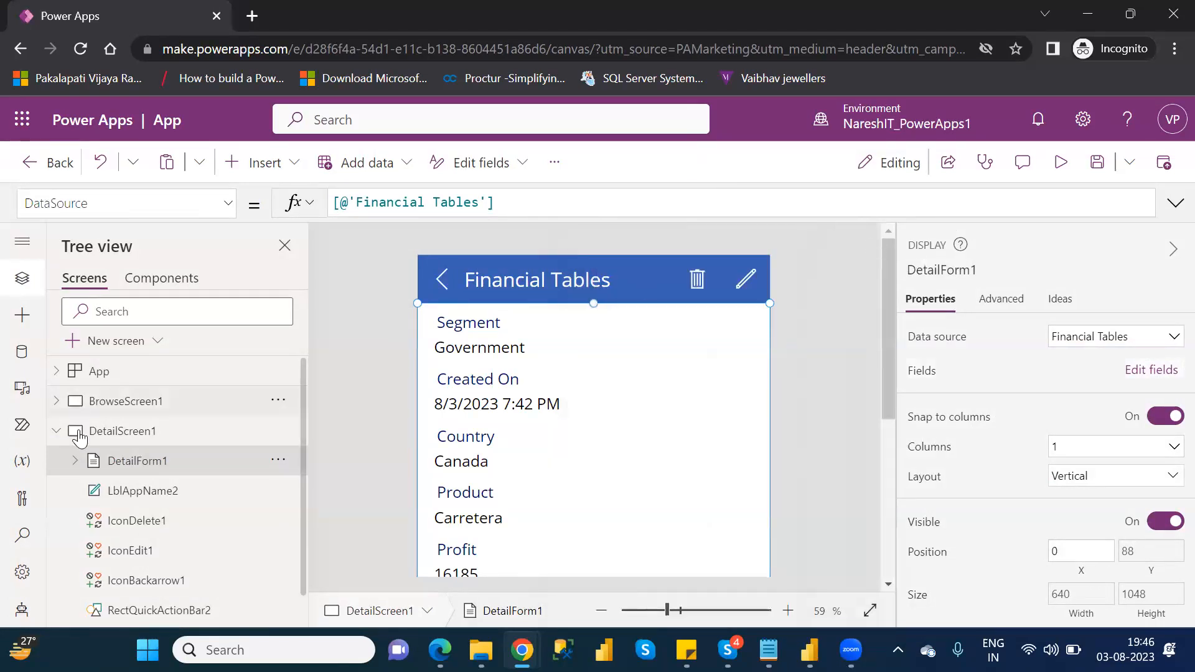
Select EditForm1 on EditScreen1 and open its fields for editing
click(56, 432)
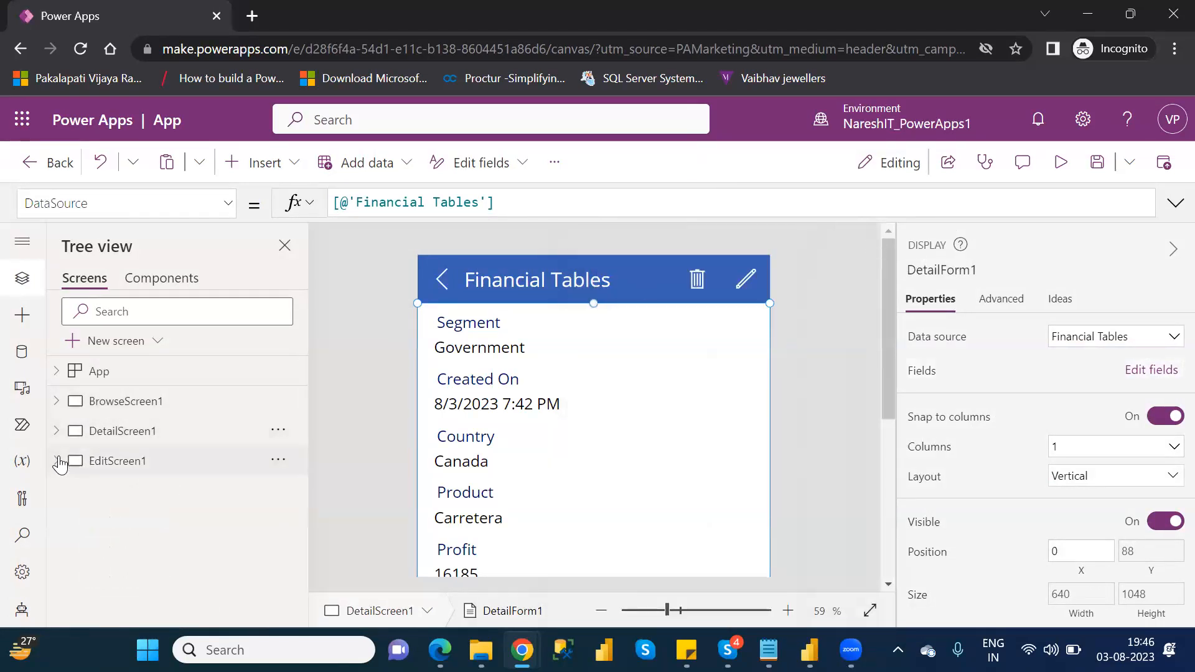
click(57, 462)
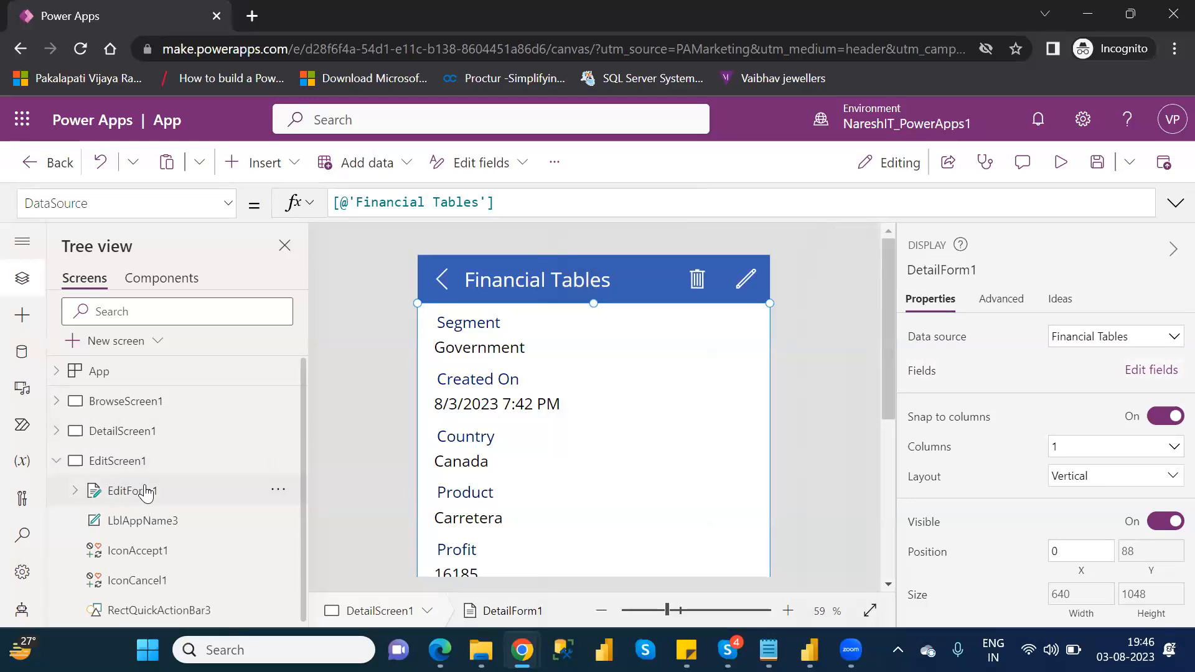
click(146, 493)
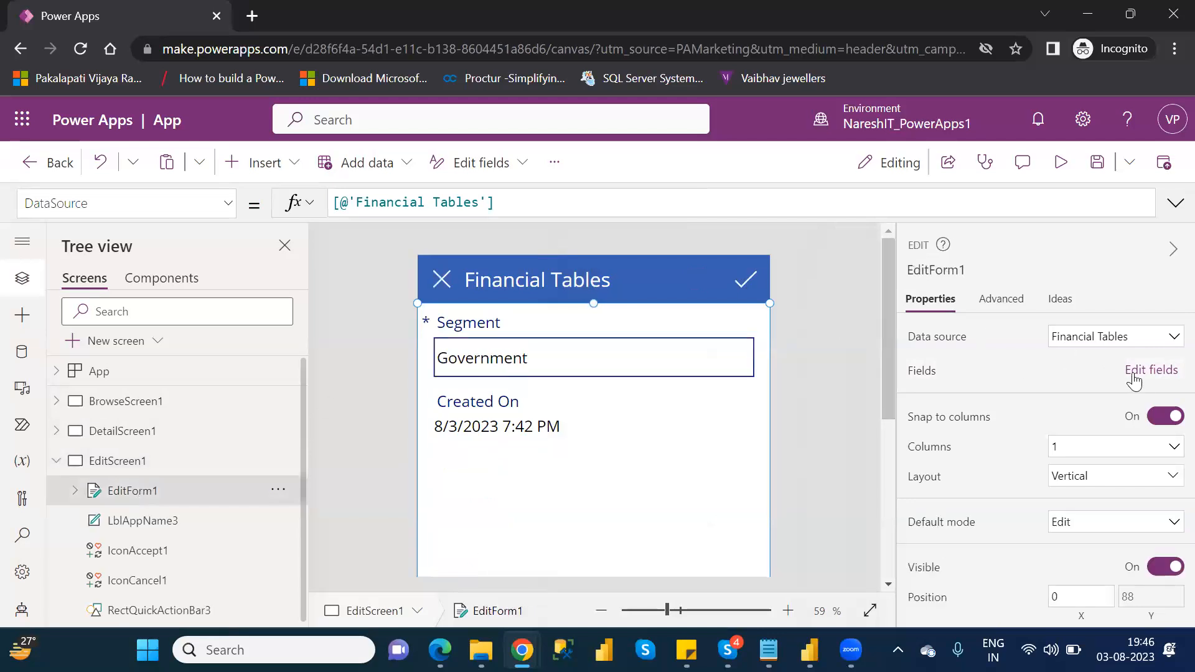
click(1134, 375)
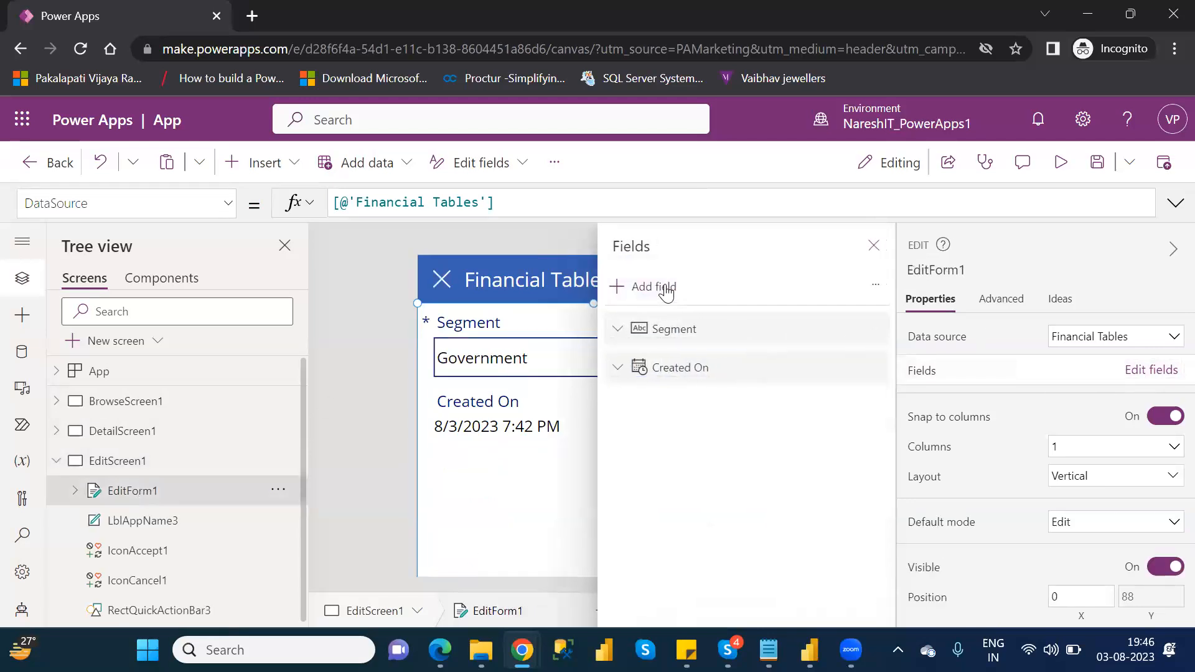
Add the Country, Product, Profit, Sales, Segment and Status fields to the edit form
click(666, 288)
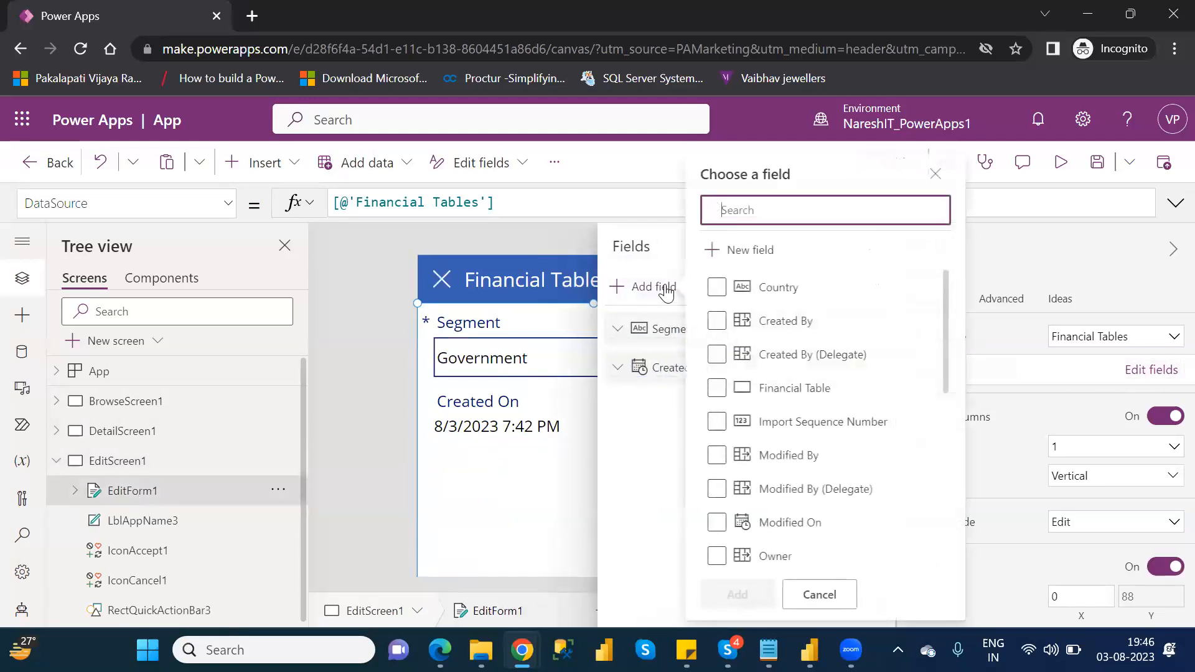
click(723, 288)
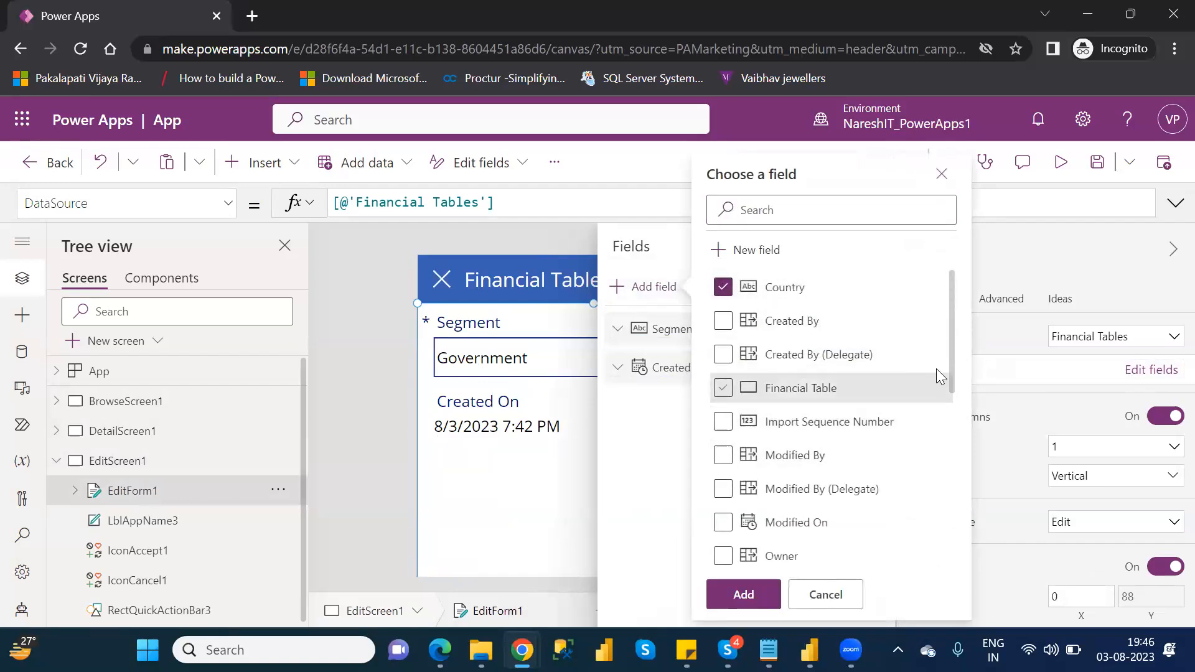
drag(950, 375, 968, 464)
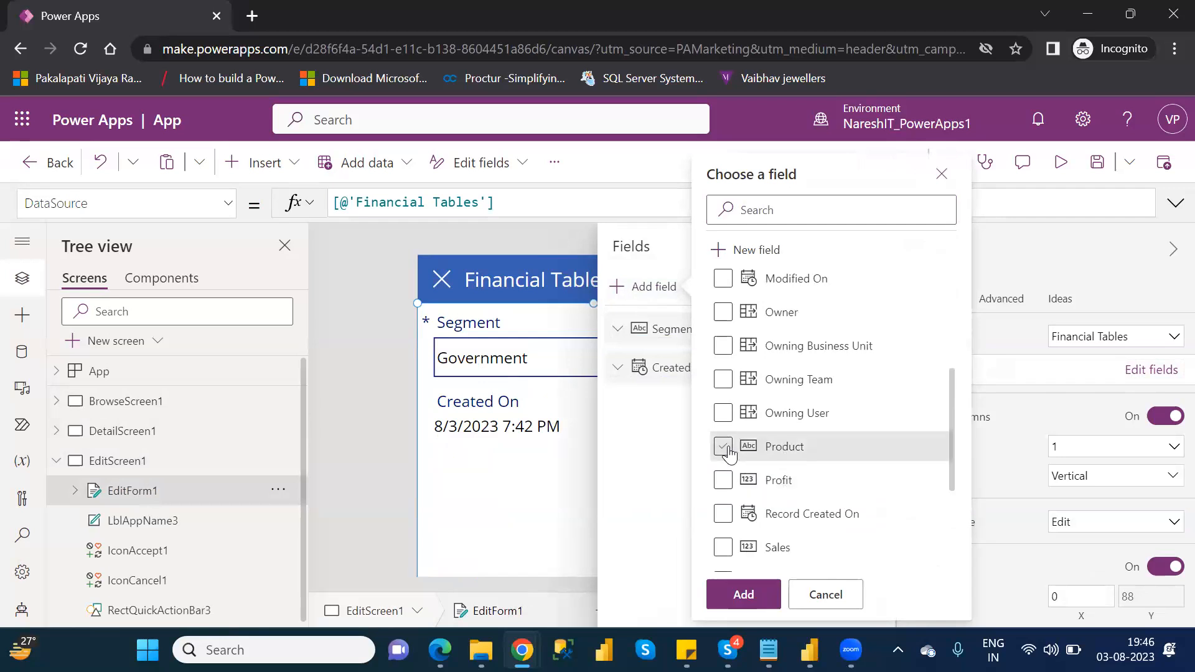
click(726, 449)
click(726, 480)
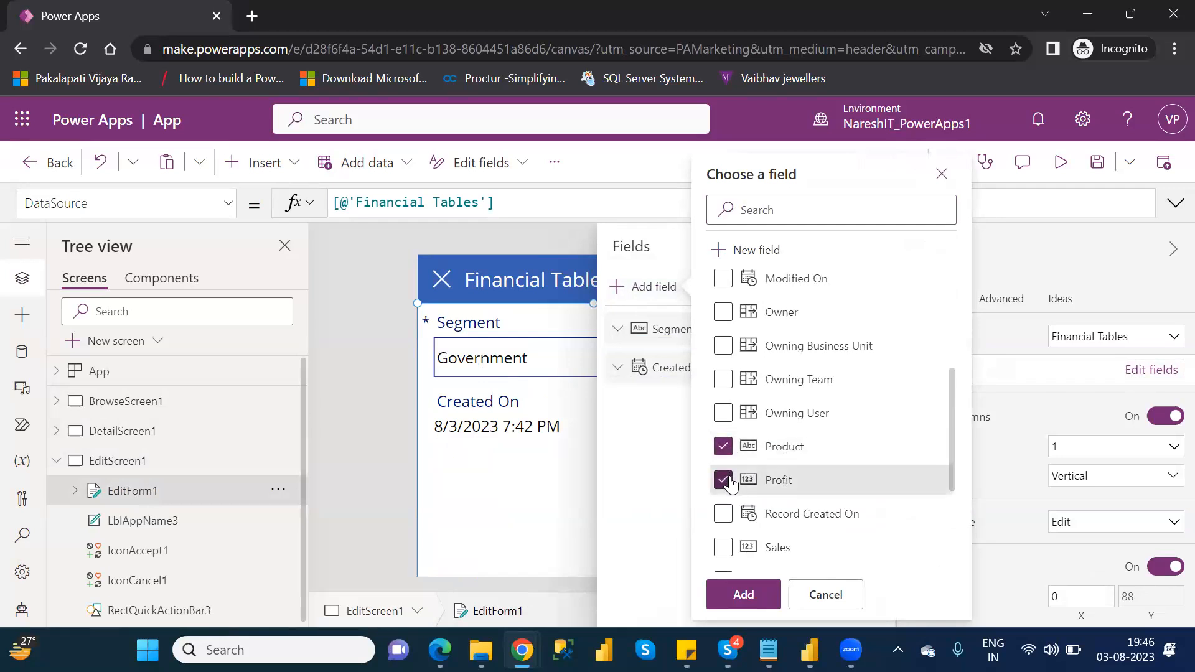
click(726, 548)
drag(949, 483, 963, 532)
scroll(963, 532, down, 1)
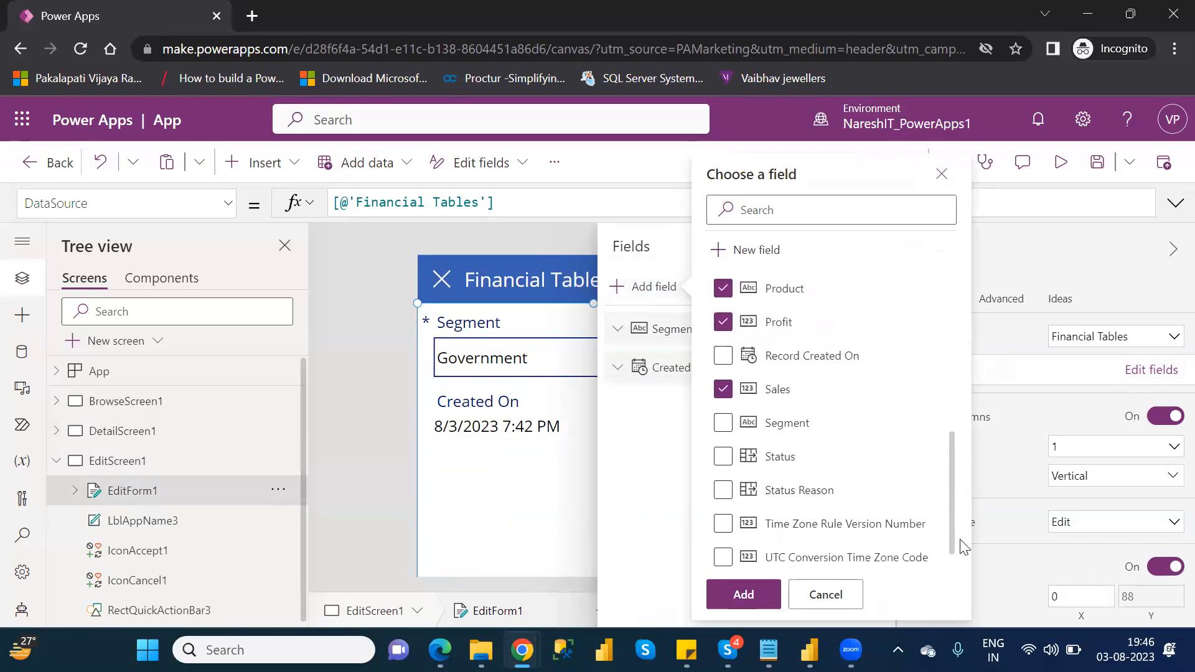
click(733, 429)
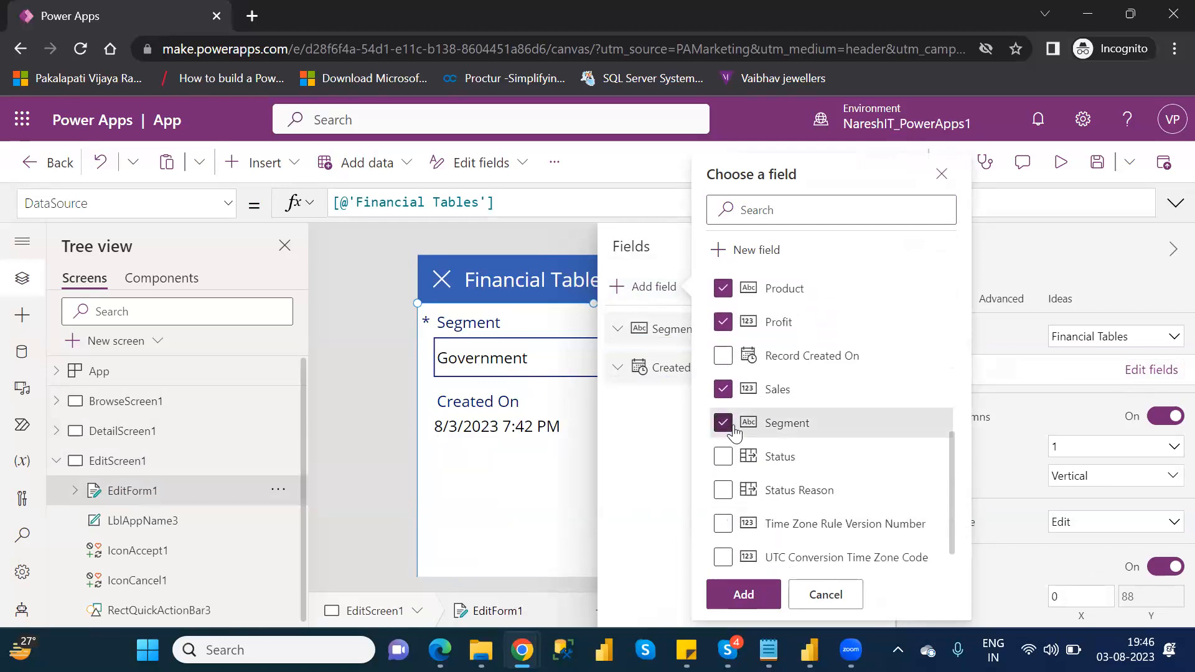
click(724, 462)
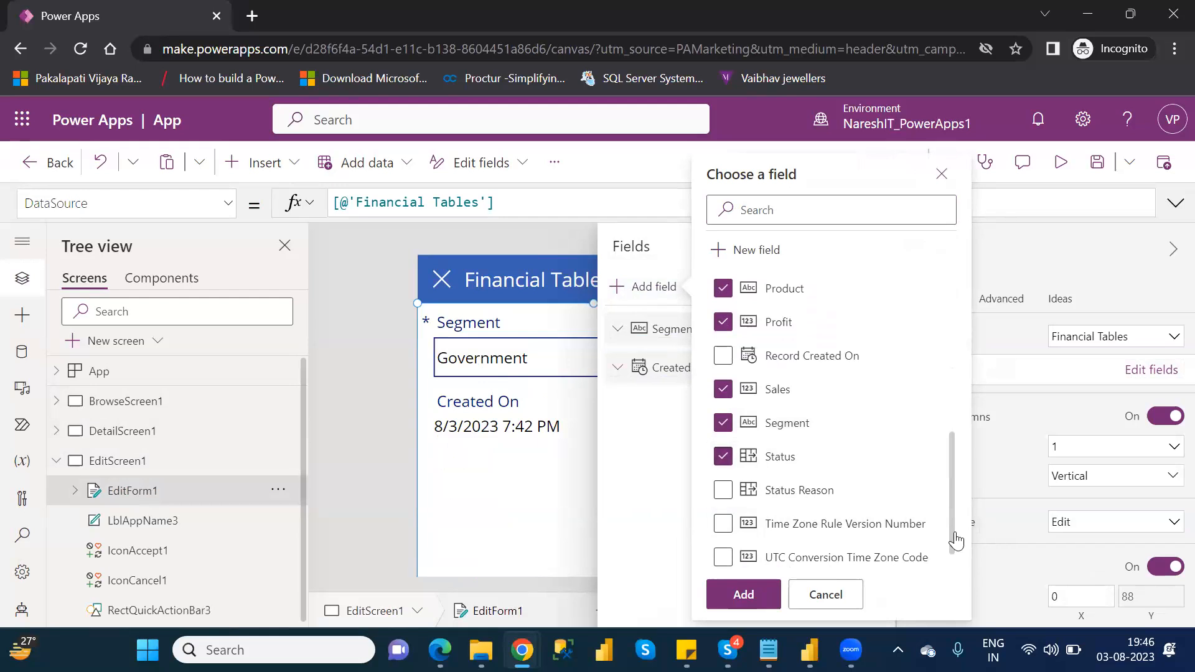
click(754, 591)
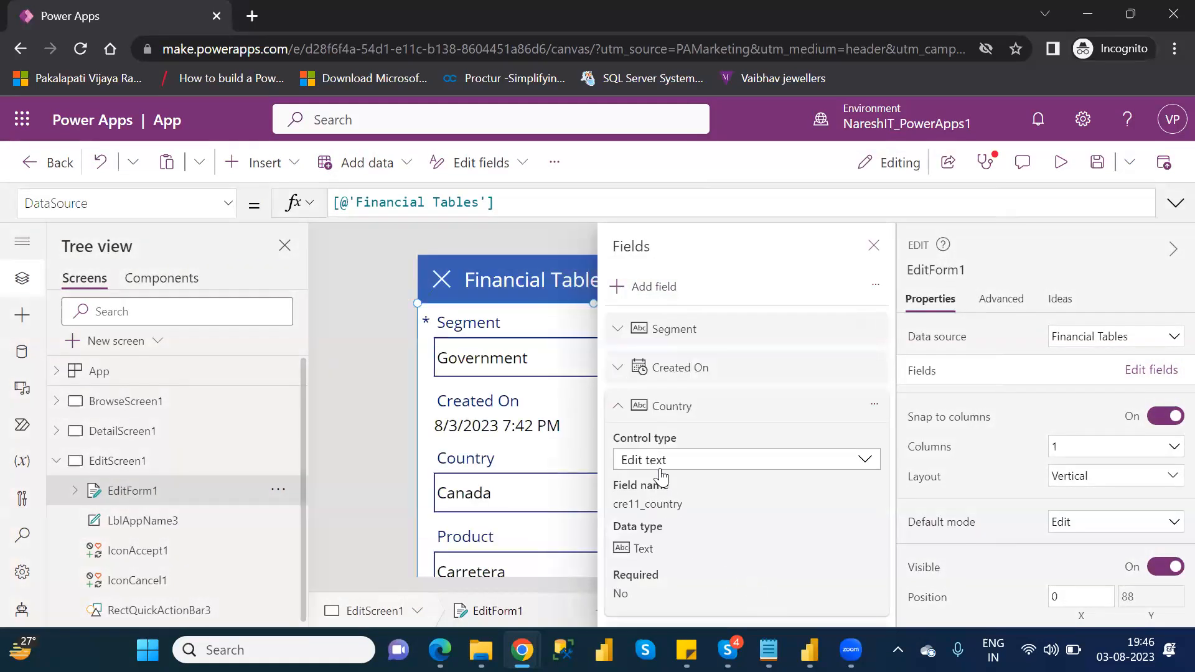
Collapse the field details and reorder the edit form's first fields as Country, Segment, Product, Sales, Profit, Created On
click(623, 407)
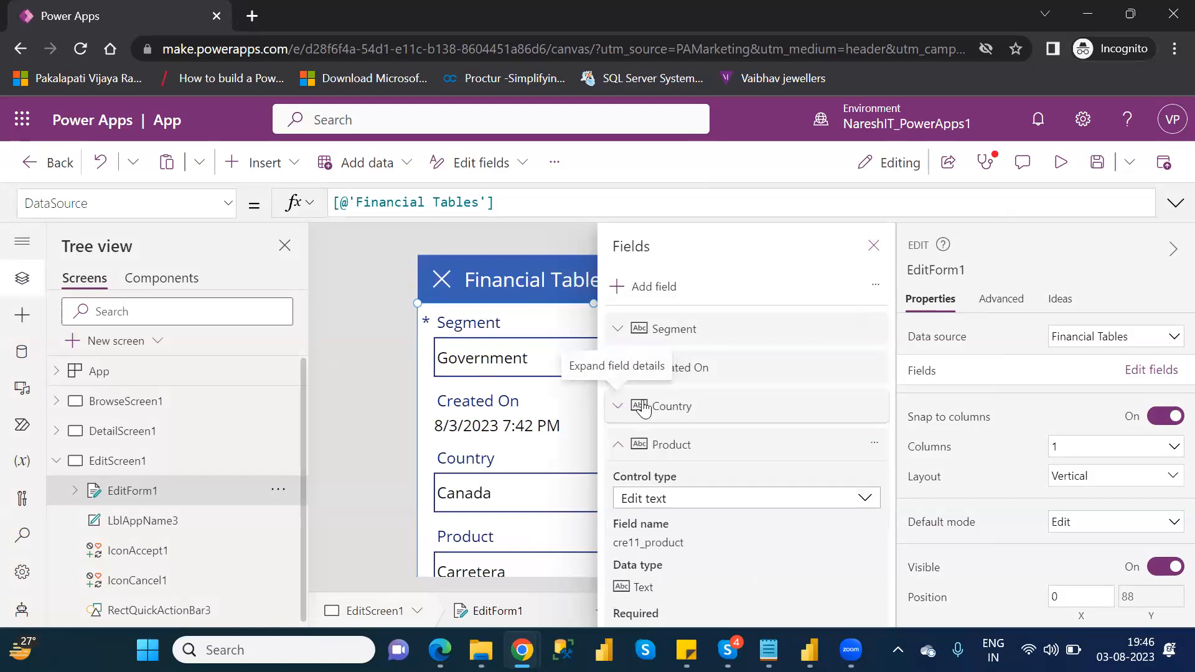
click(621, 446)
click(620, 486)
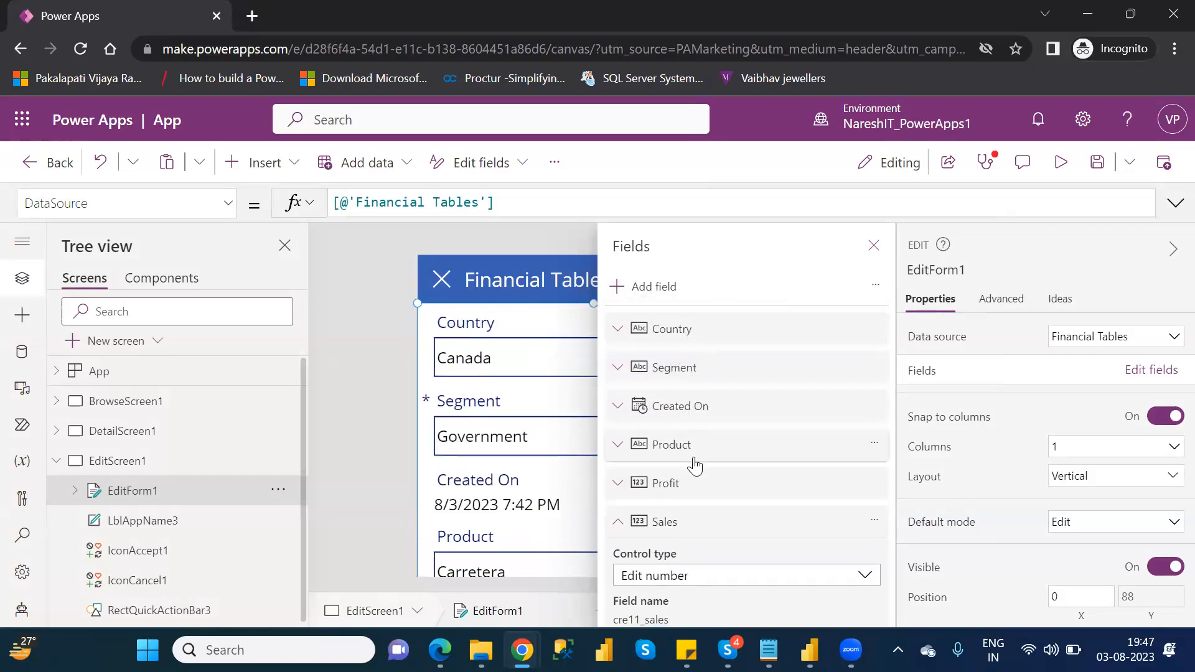
drag(699, 460, 691, 427)
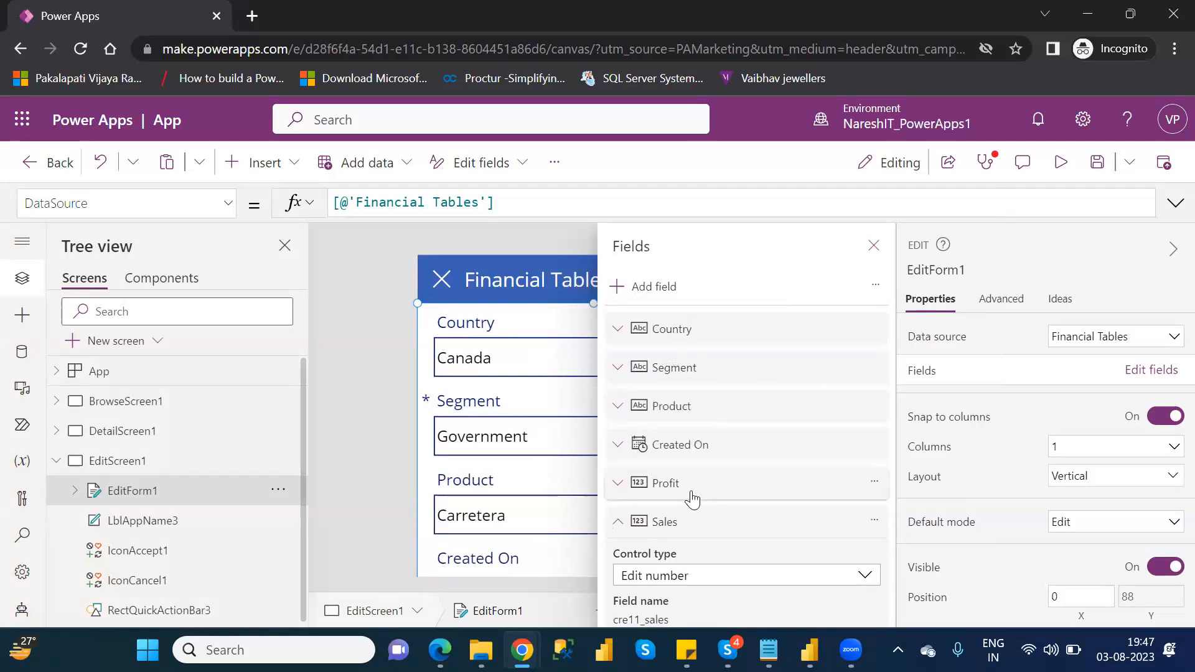
drag(683, 529, 701, 457)
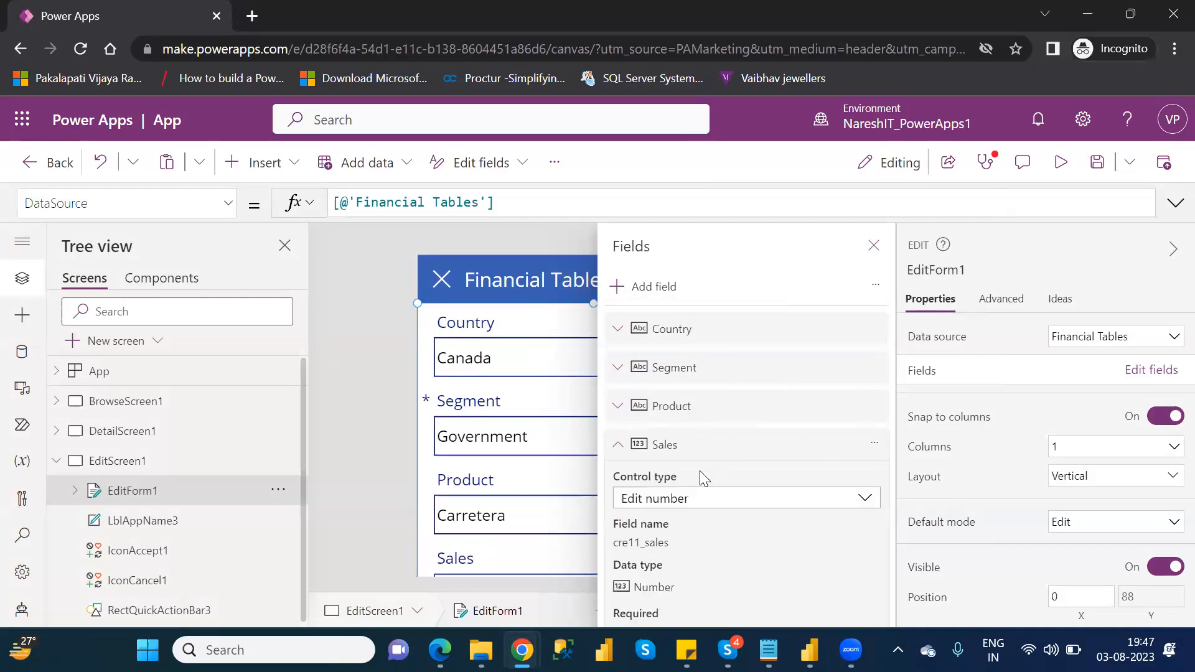
click(620, 445)
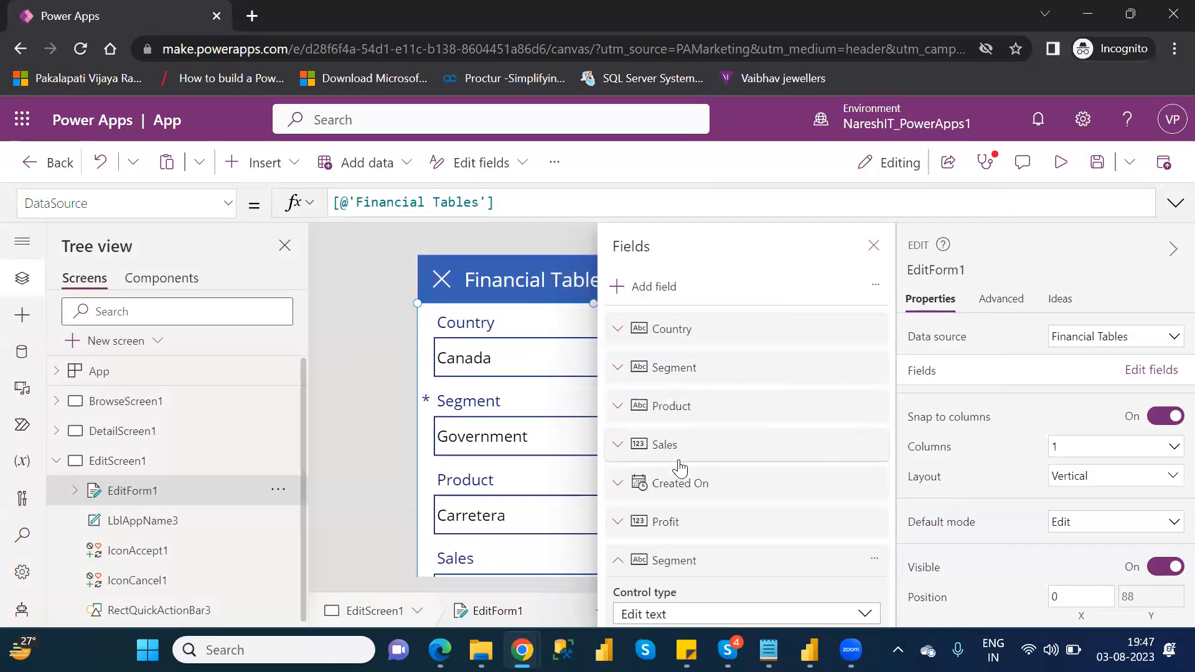
drag(697, 528, 703, 478)
mouse_move(689, 575)
mouse_down()
mouse_move(680, 502)
mouse_move(692, 574)
mouse_up()
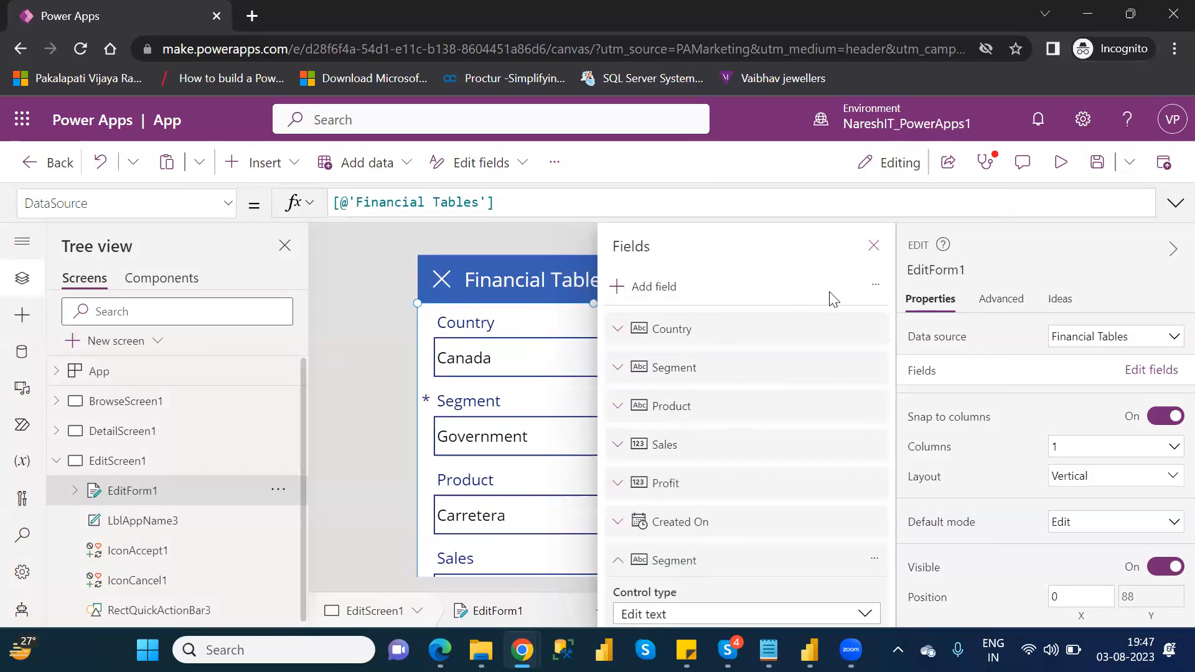
Remove the duplicate Segment field below Created On from the edit form and close the field list
click(878, 559)
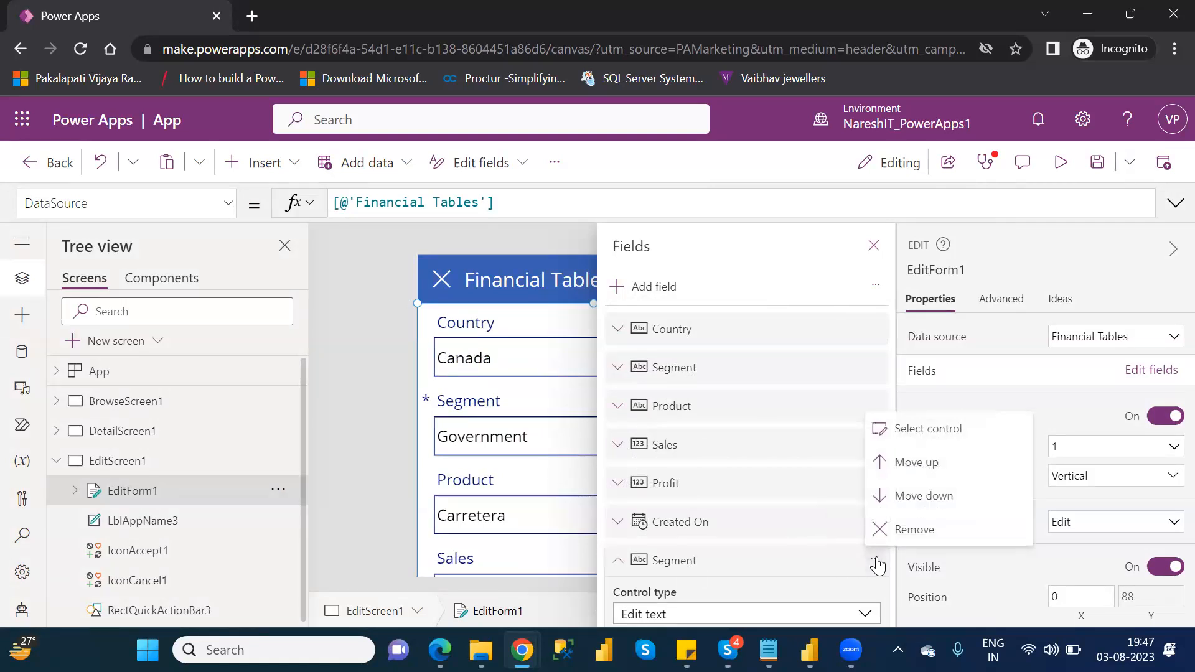
click(914, 530)
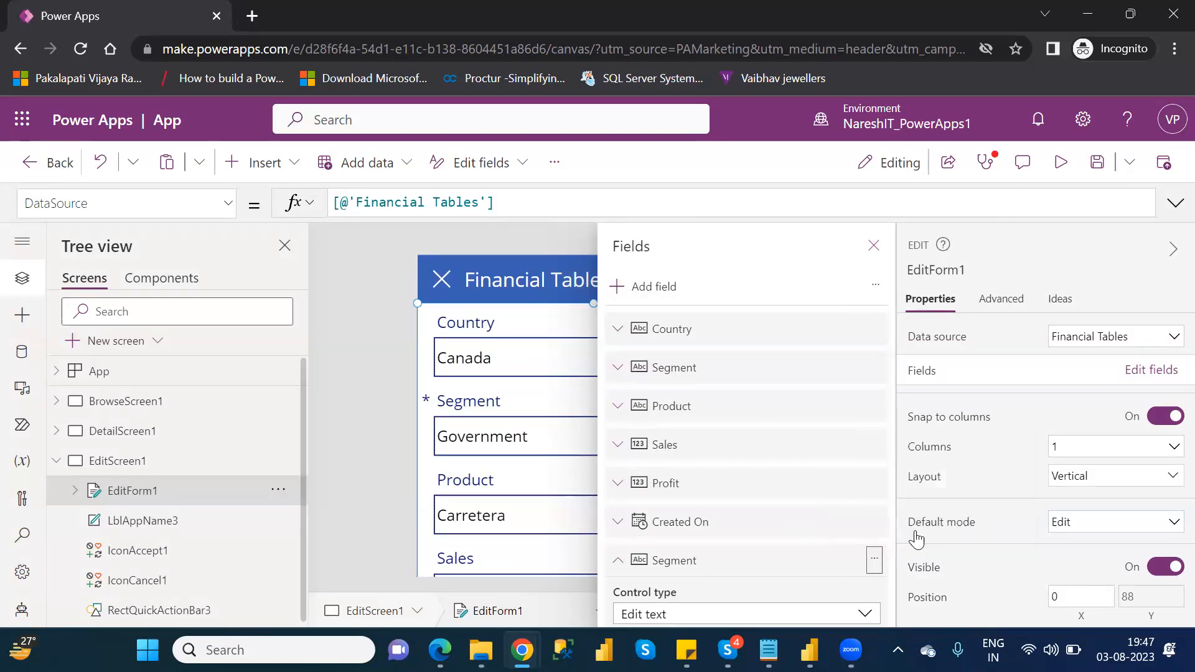
click(873, 241)
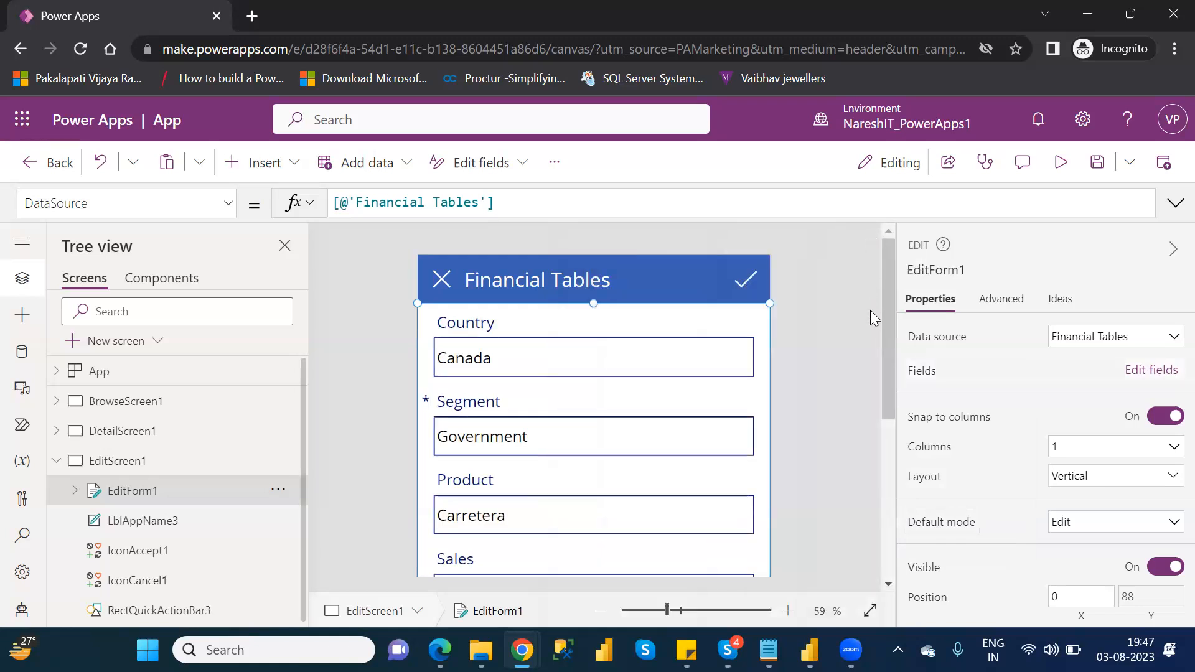
drag(893, 352, 919, 340)
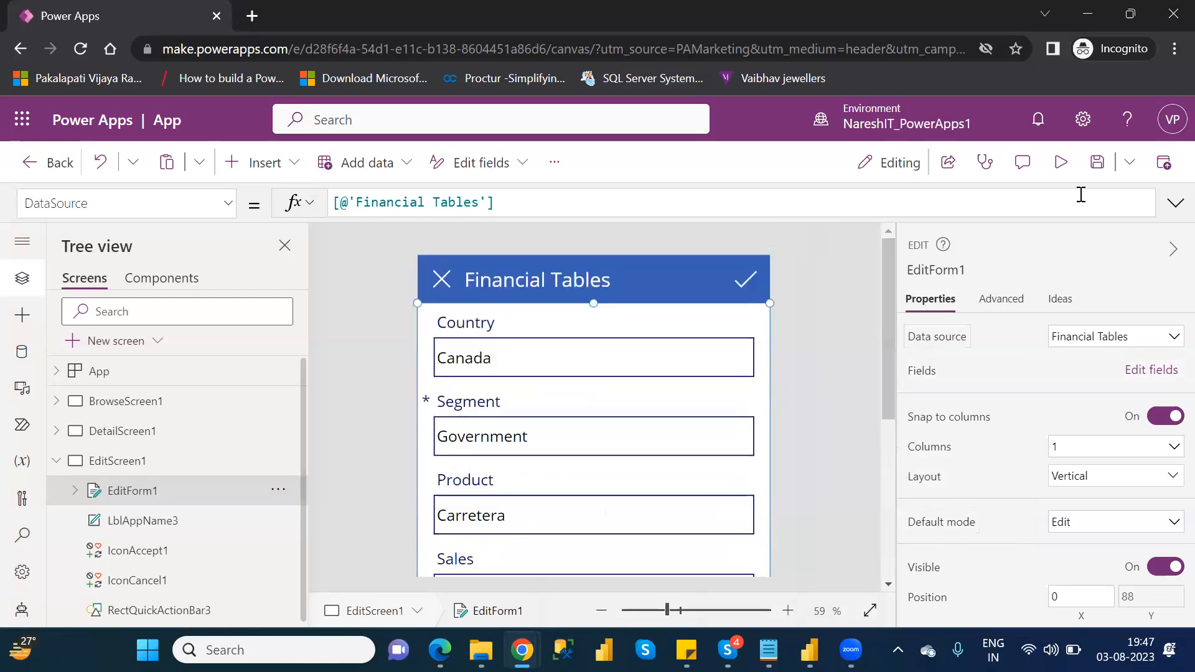
Preview the edit form, append 123 to the Country value Canada, submit the record and exit the preview
click(1059, 163)
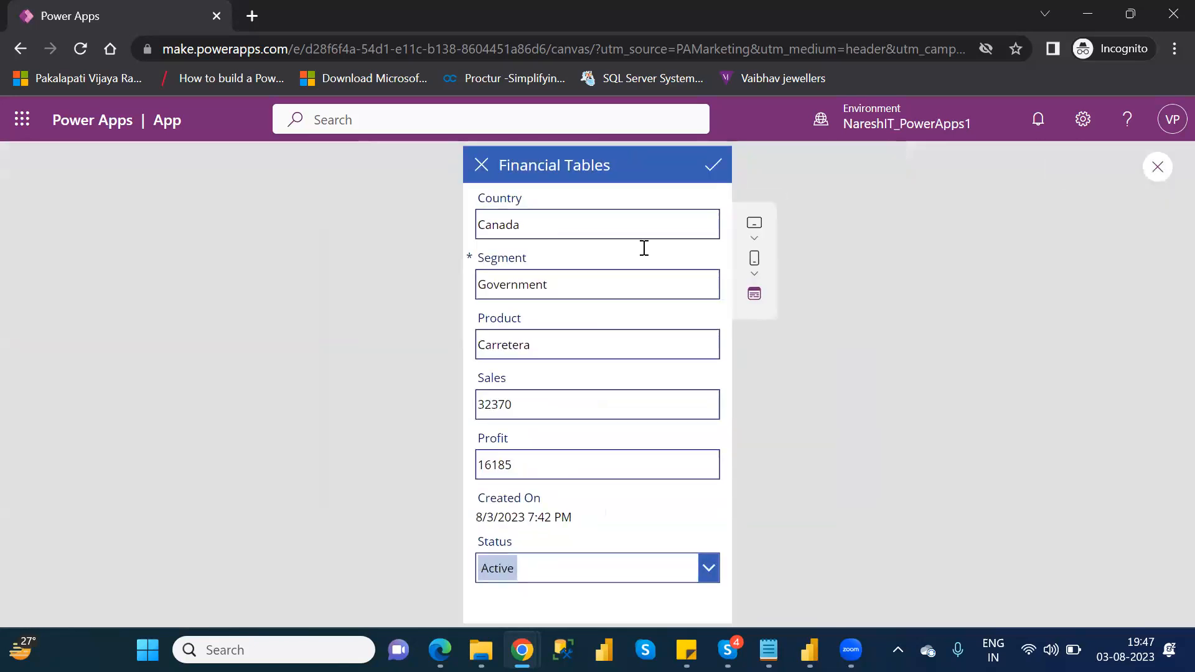
click(548, 233)
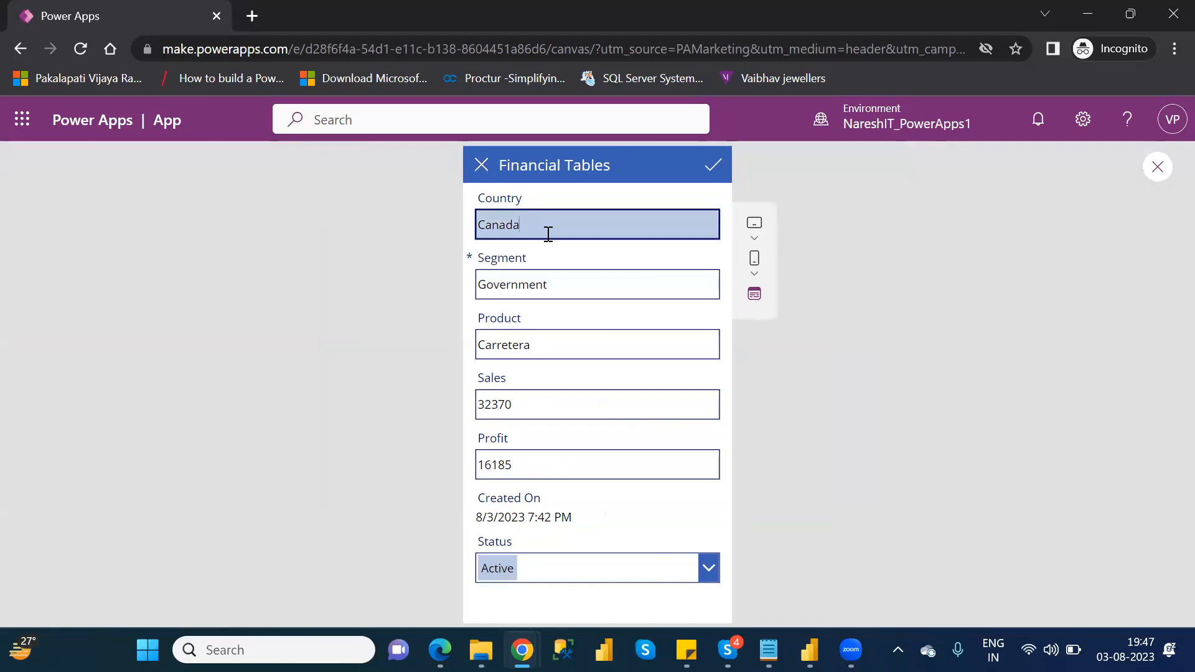
text(123)
click(707, 167)
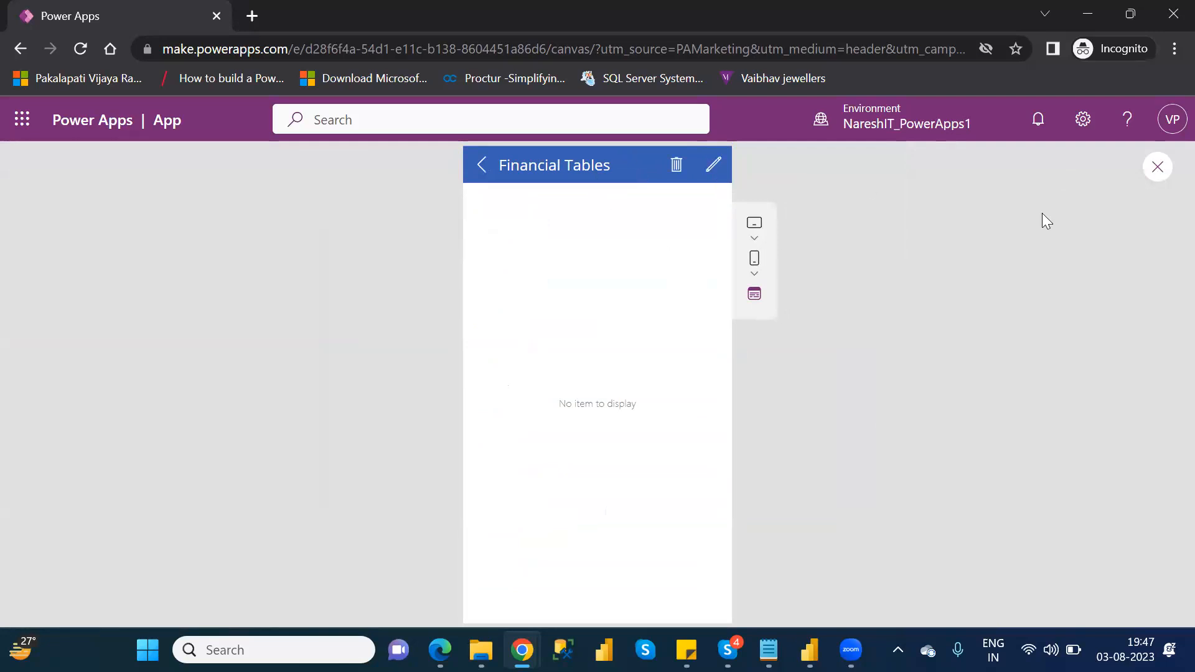
click(1157, 167)
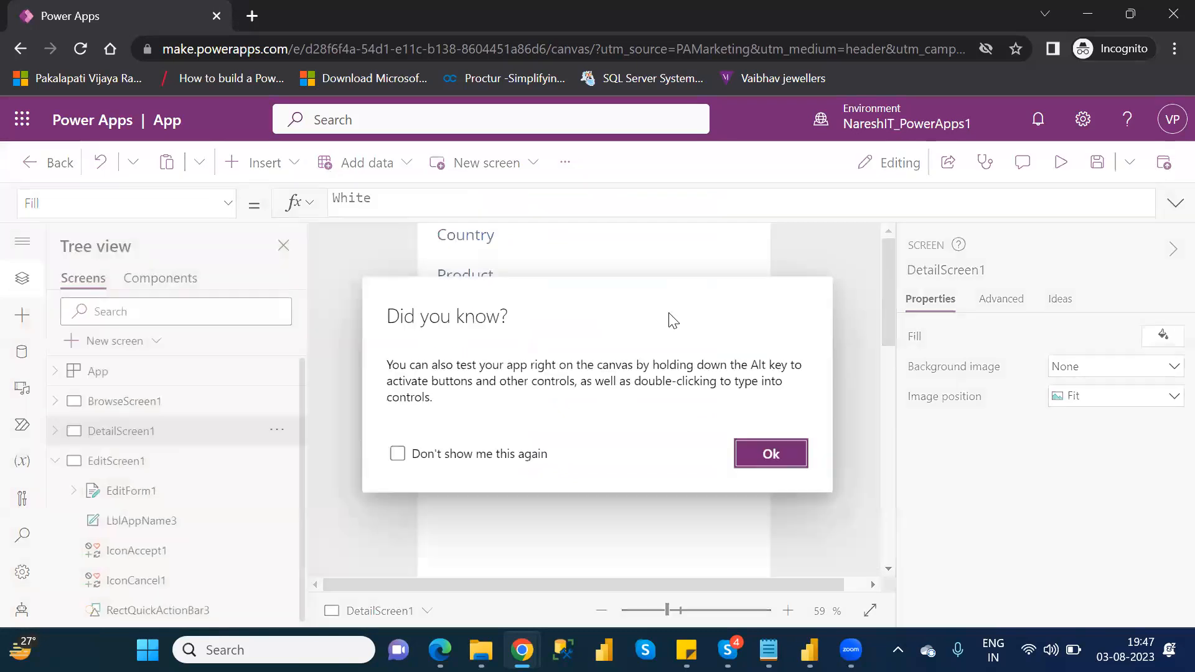
click(772, 454)
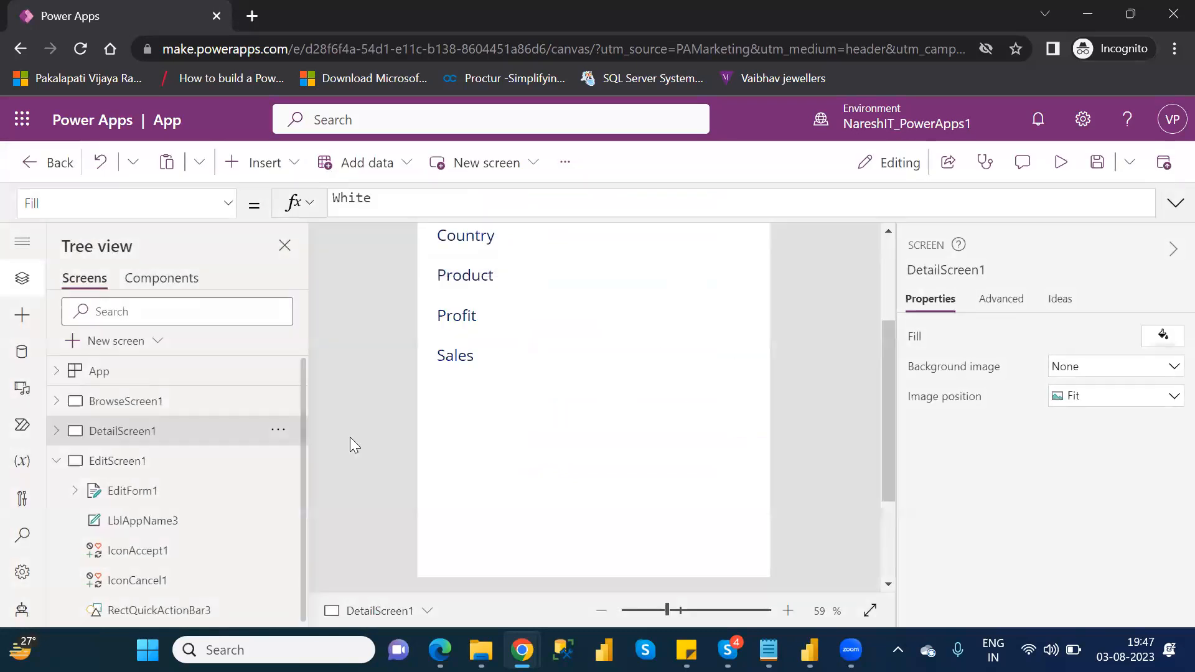
Preview the app from BrowseScreen1 and open the first record, Canada Montana Channel Partners, in the edit form
click(112, 406)
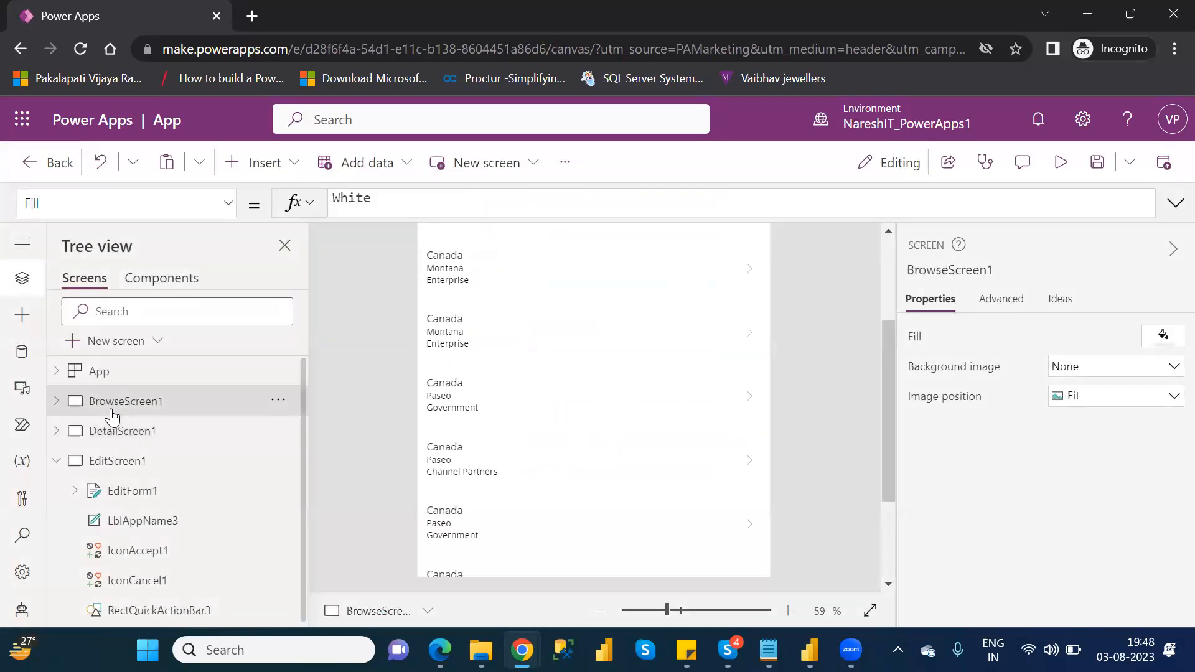
click(891, 266)
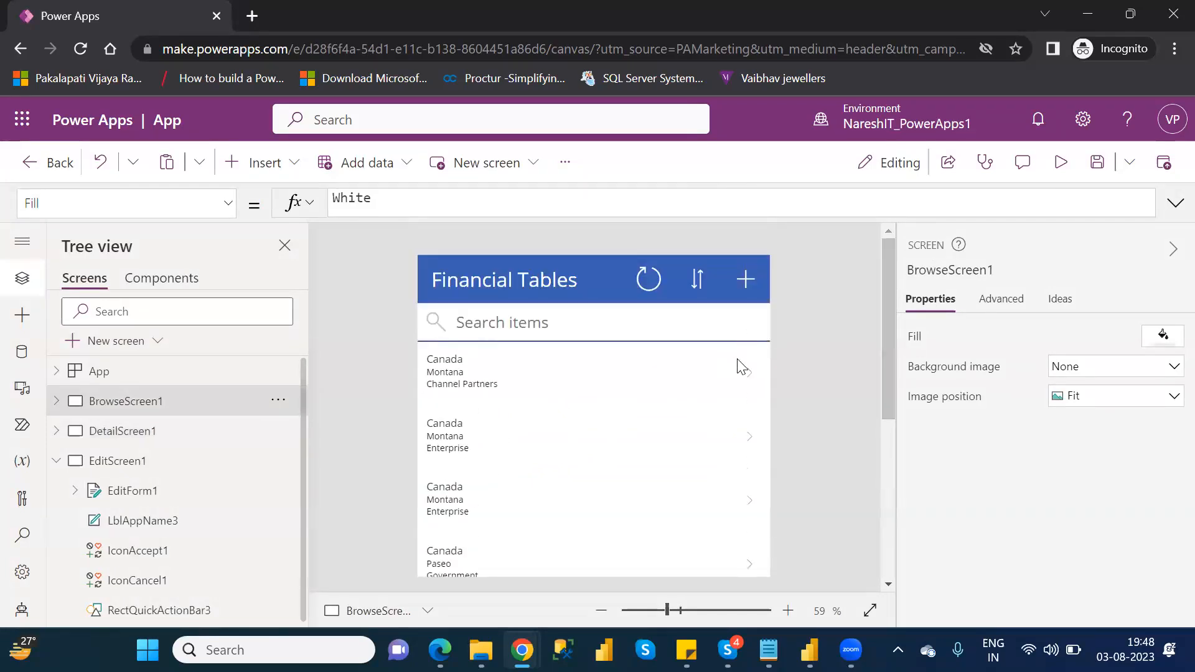
click(752, 373)
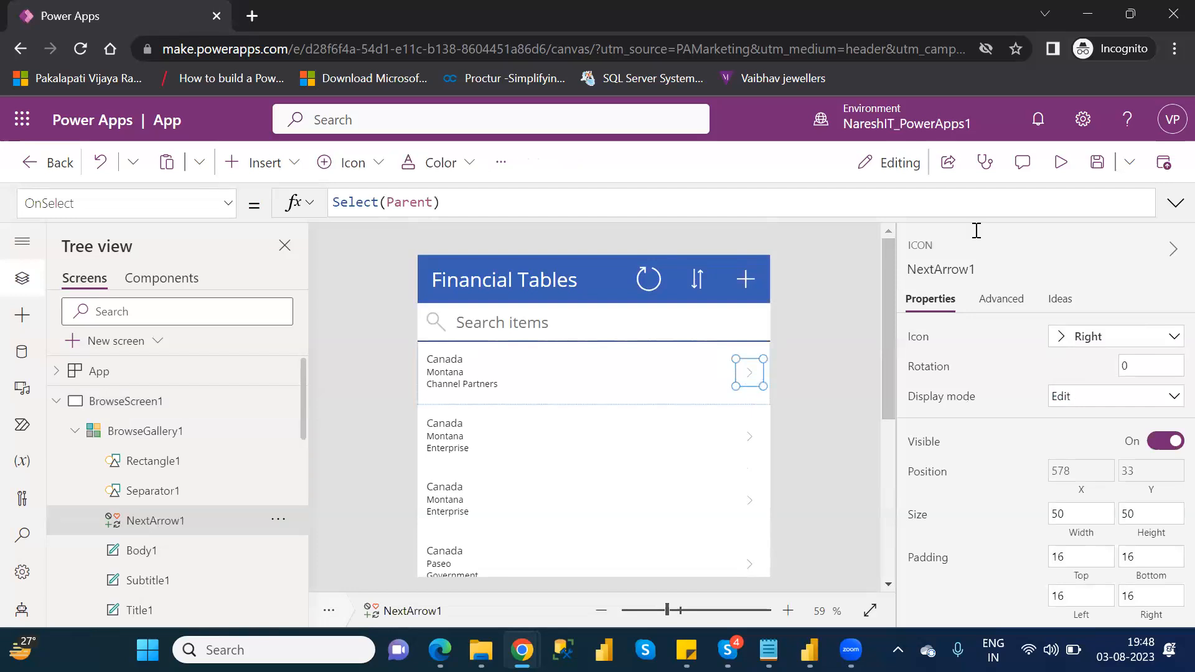
click(1056, 176)
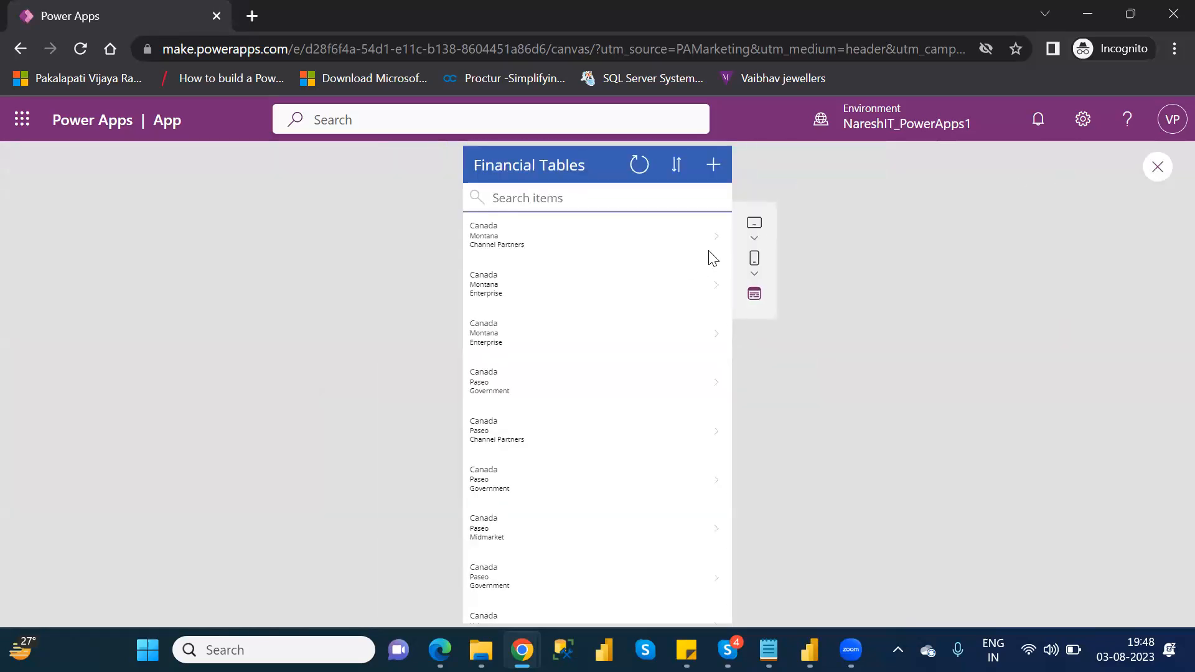
click(717, 243)
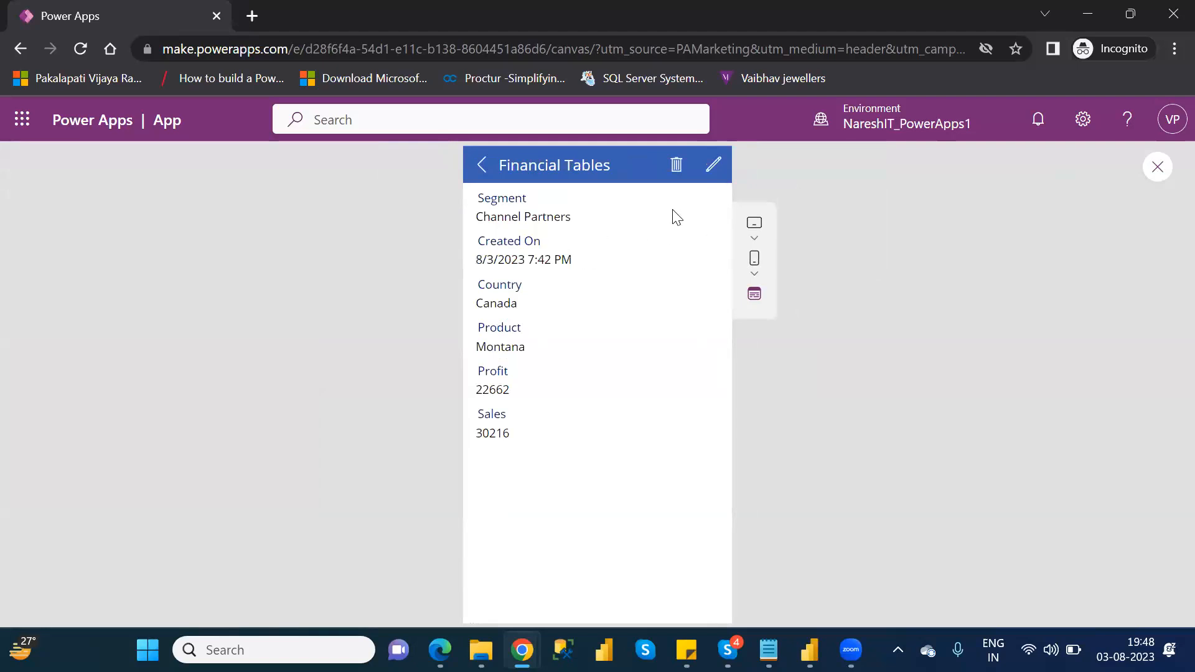
click(711, 167)
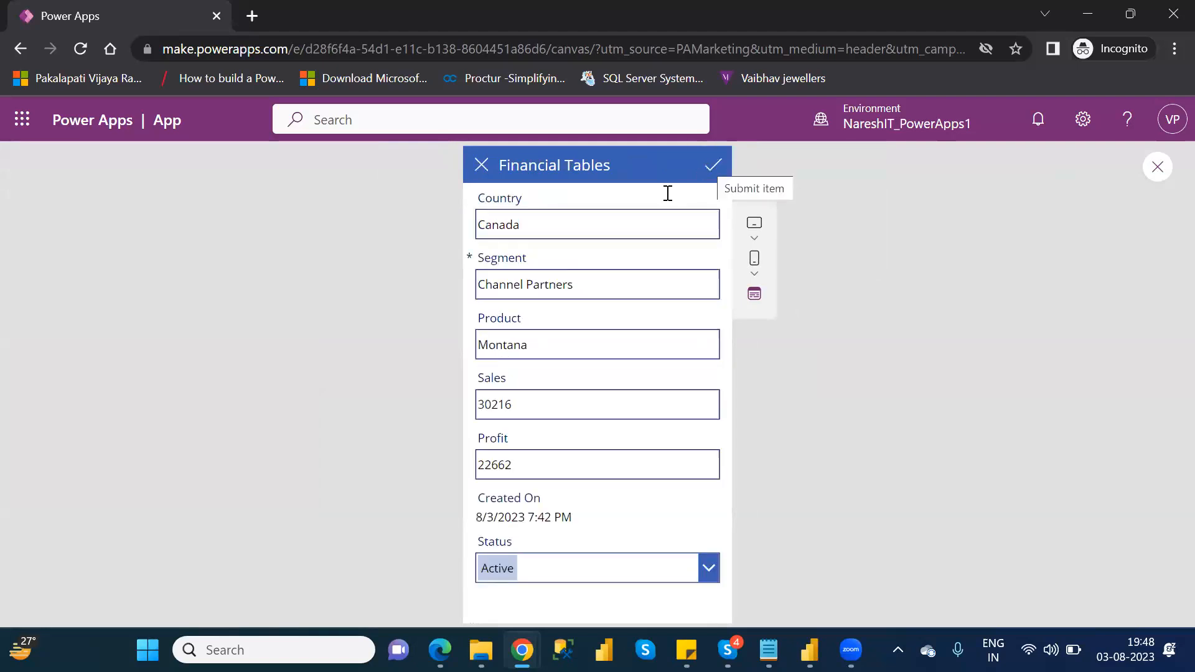
Change the record's Product to Montana123 and its Status to Inactive, and submit it
click(542, 350)
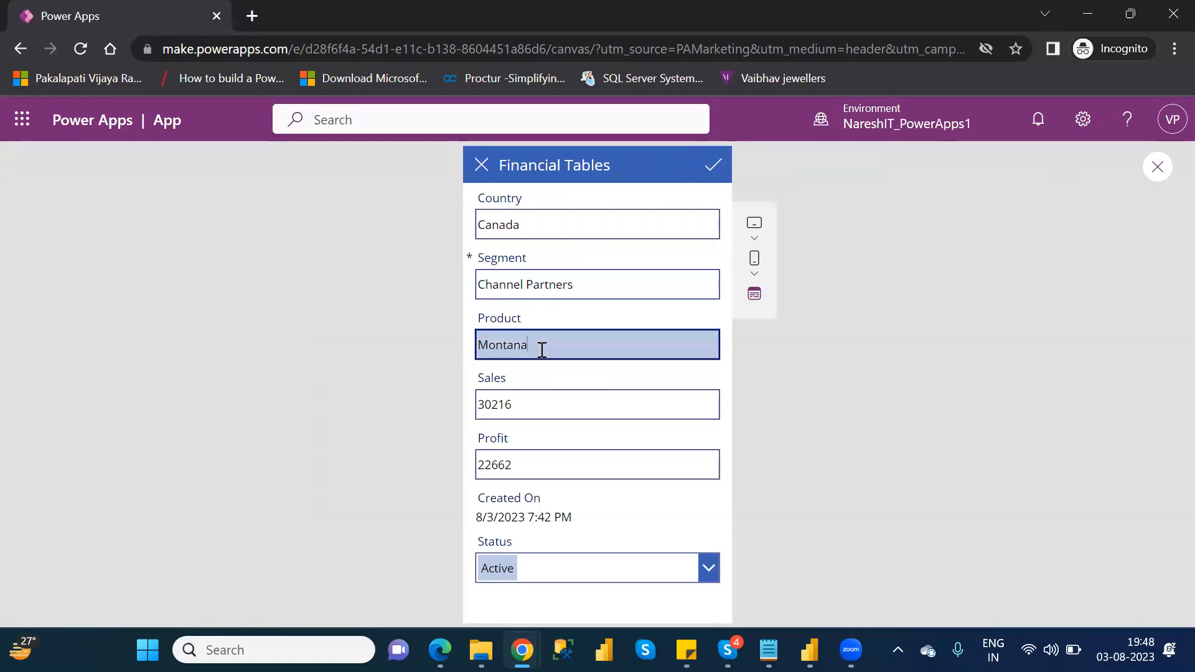
text(123)
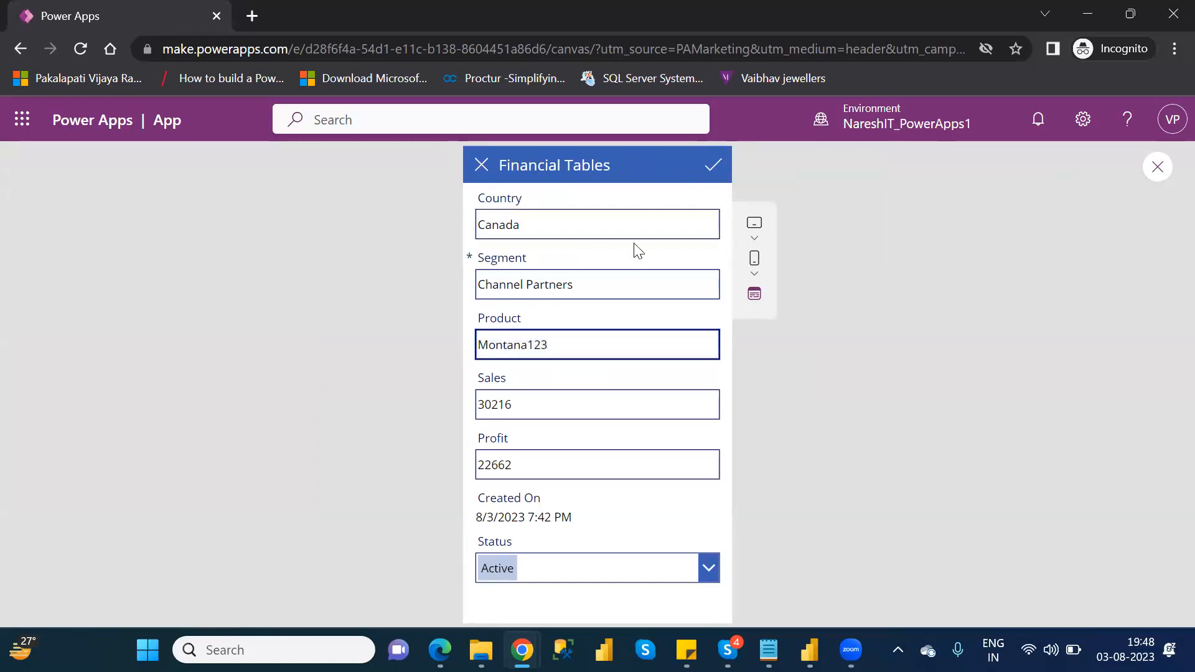
click(711, 564)
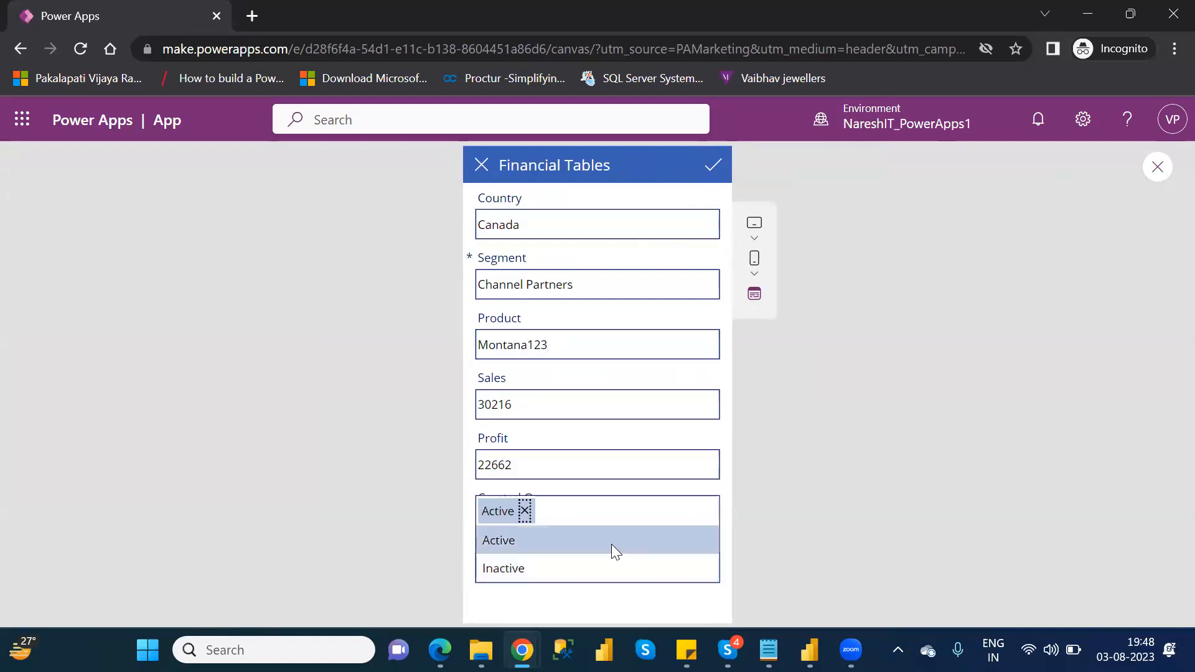
click(611, 571)
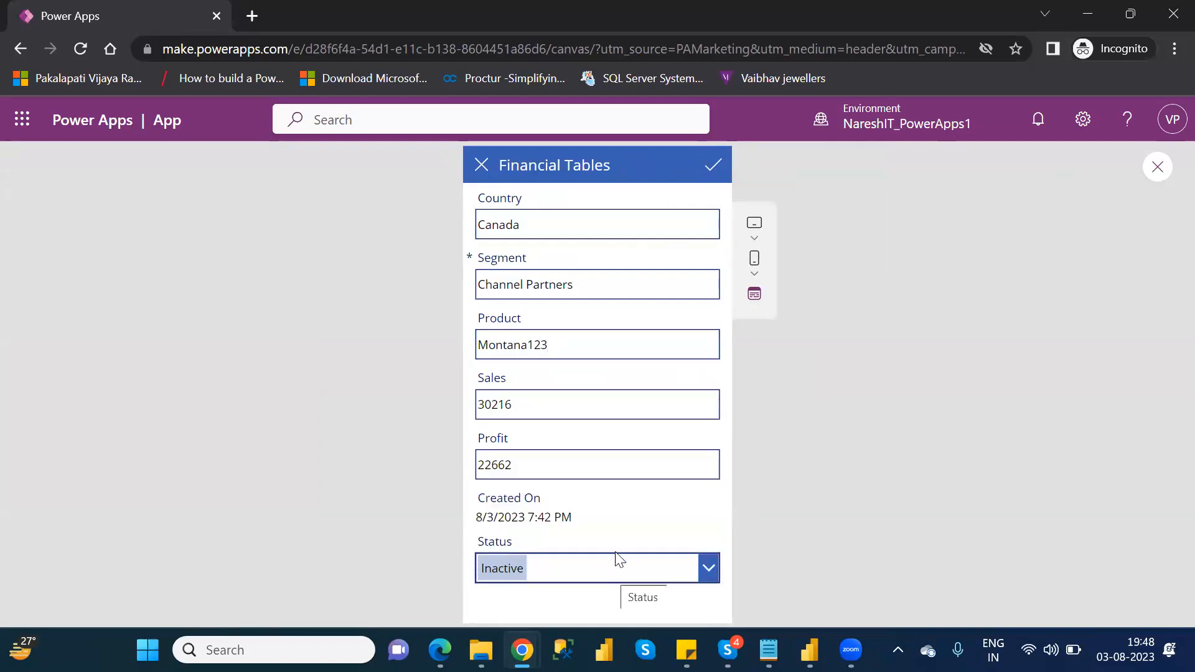
click(715, 167)
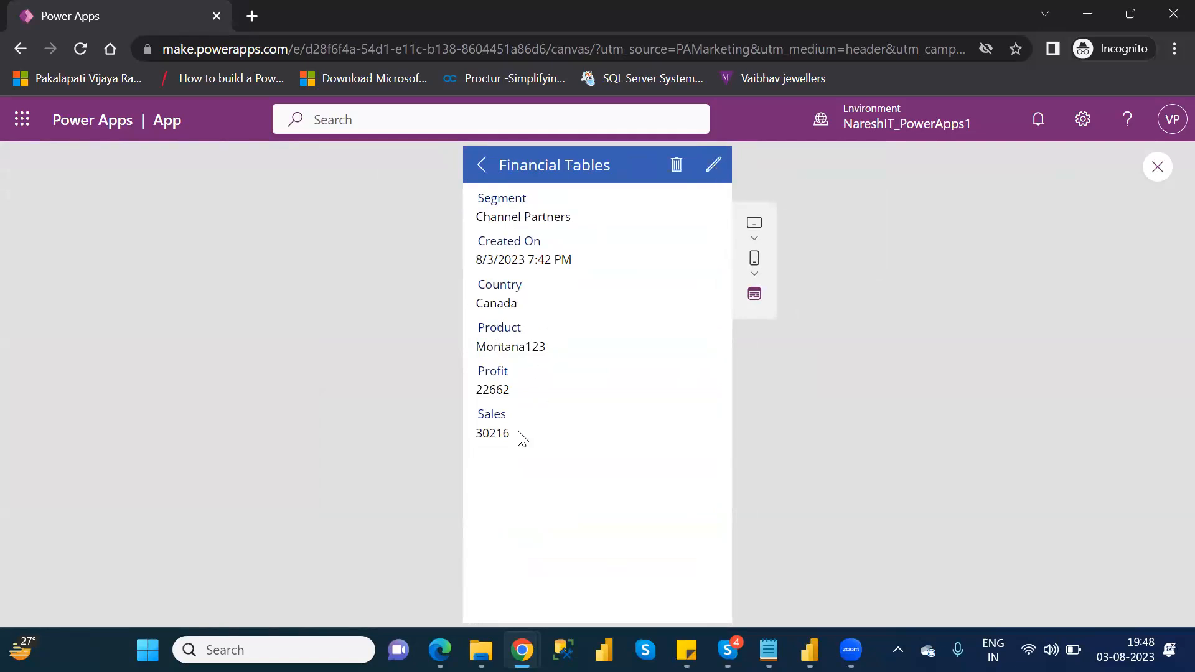
Return to the record list and exit the preview, dismissing the testing tip
click(482, 167)
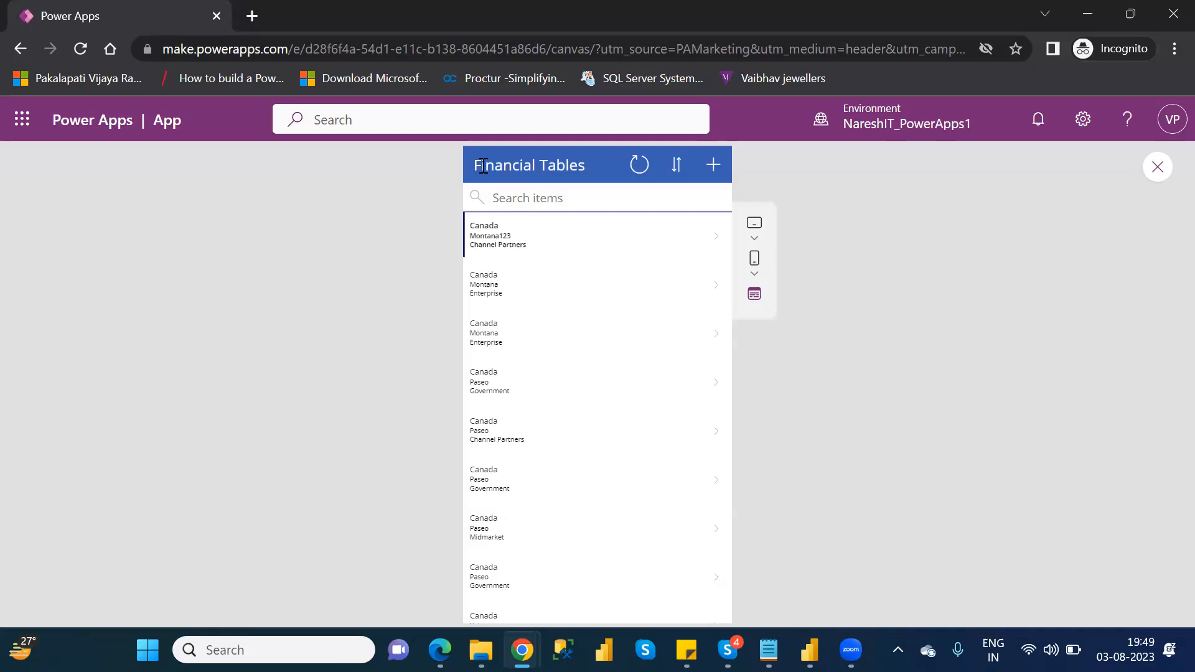
click(1158, 167)
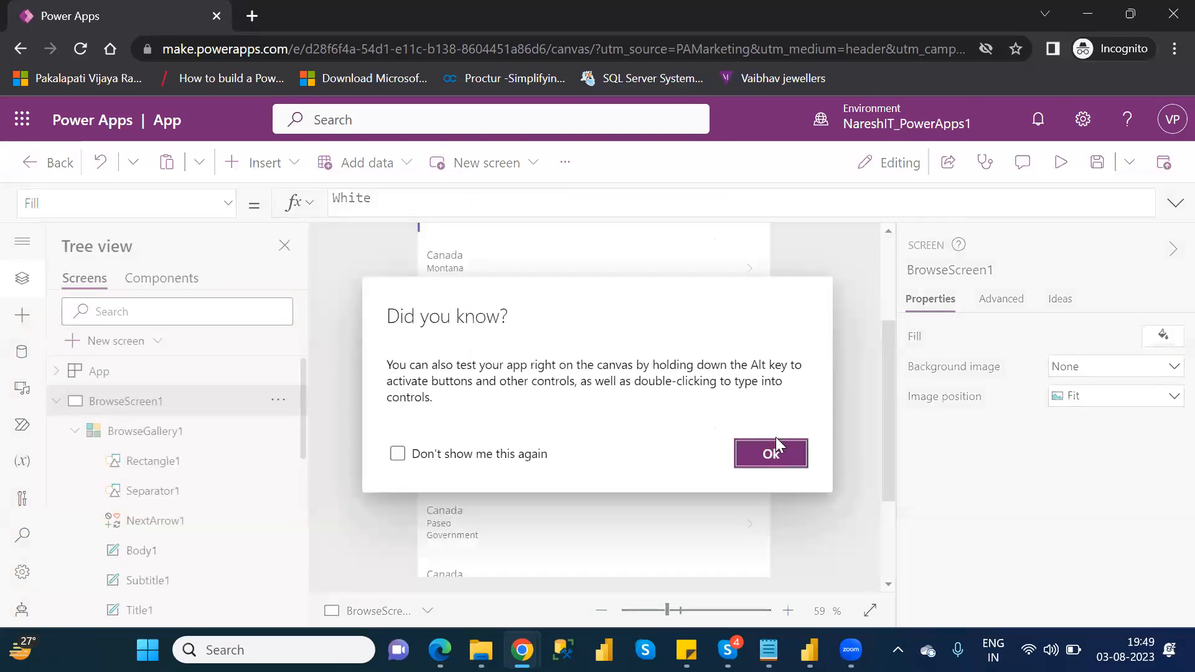
click(772, 453)
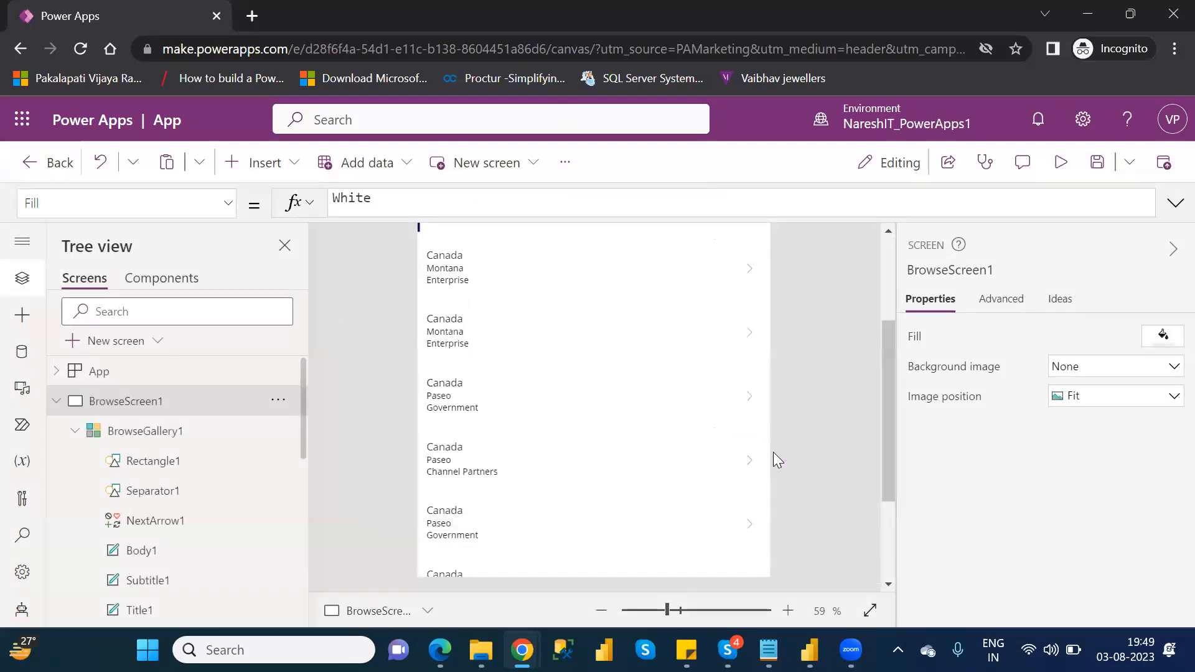
Save the app under the name Financial APP
click(1098, 163)
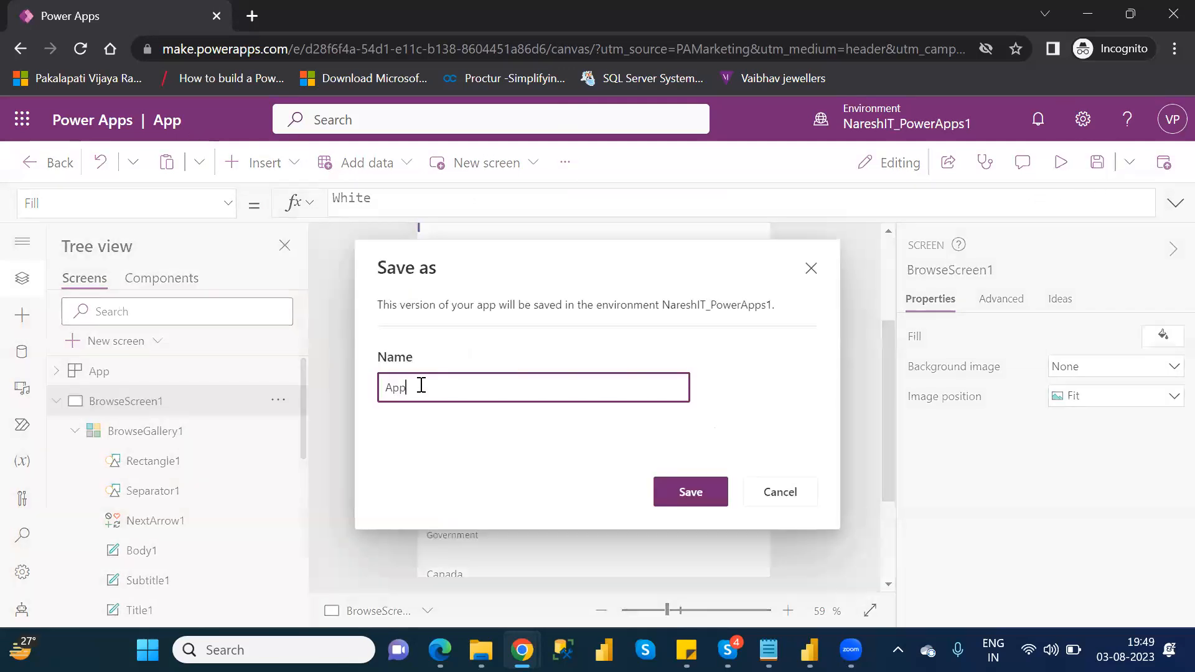
double_click(401, 387)
text(Financial APp)
key(BackSpace)
text(P)
click(711, 495)
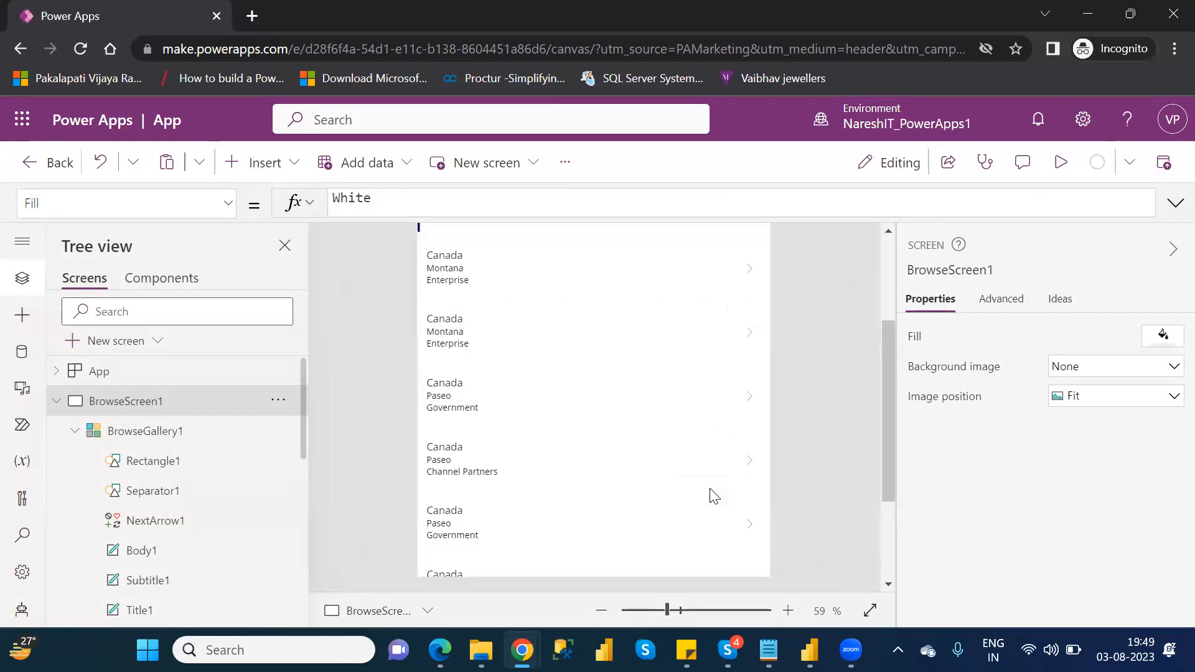
Leave the app editor, search the Dataverse tables for "fina" and open Financial Table
click(62, 176)
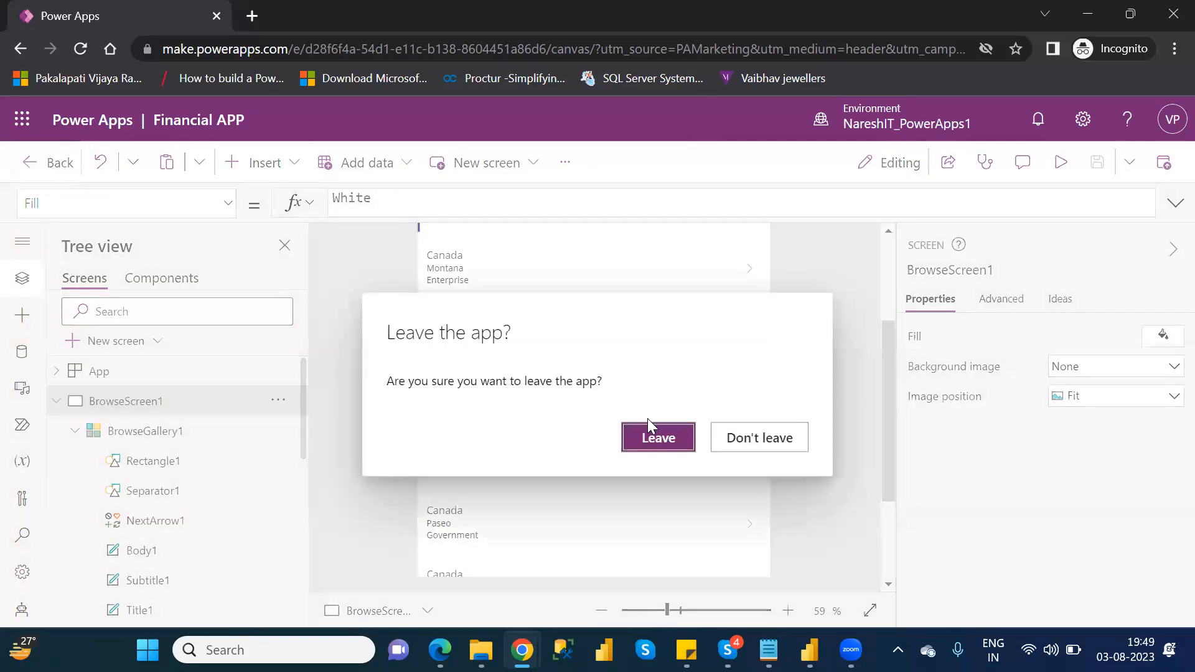
click(660, 443)
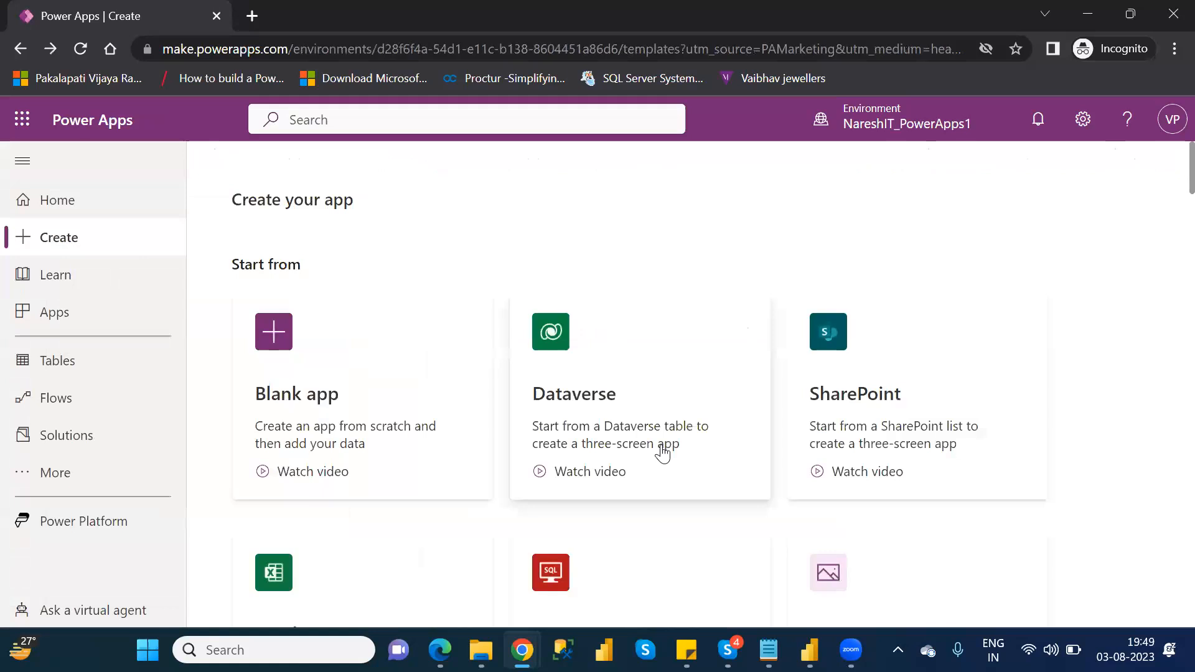
click(97, 360)
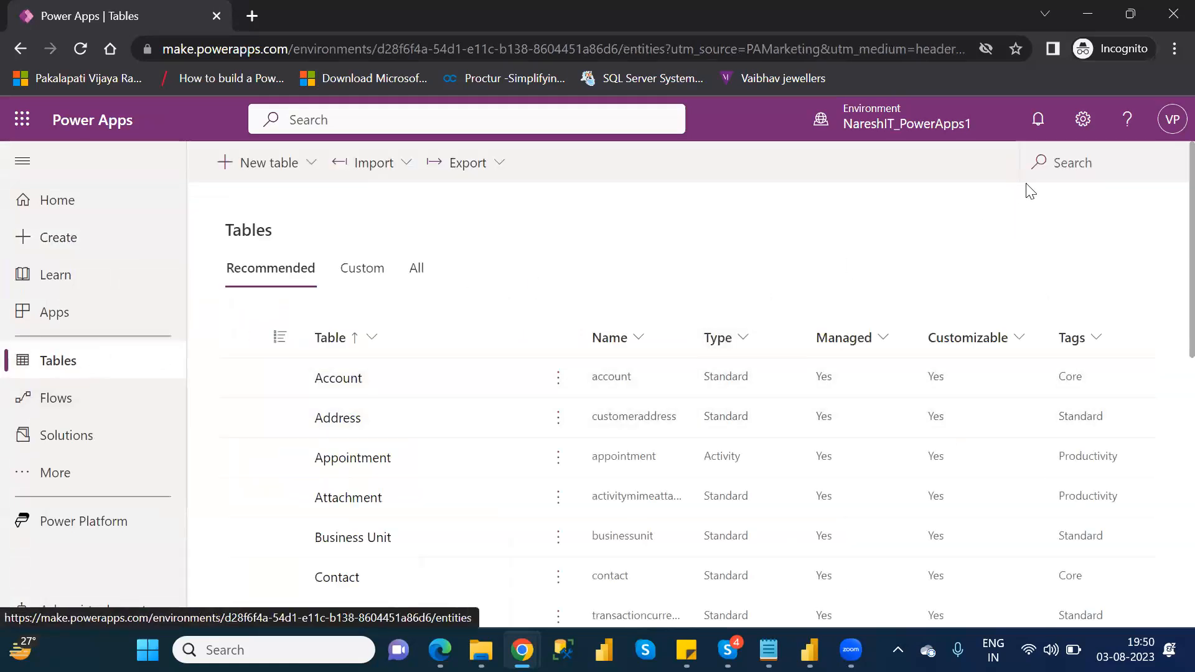
click(1054, 169)
text(fina)
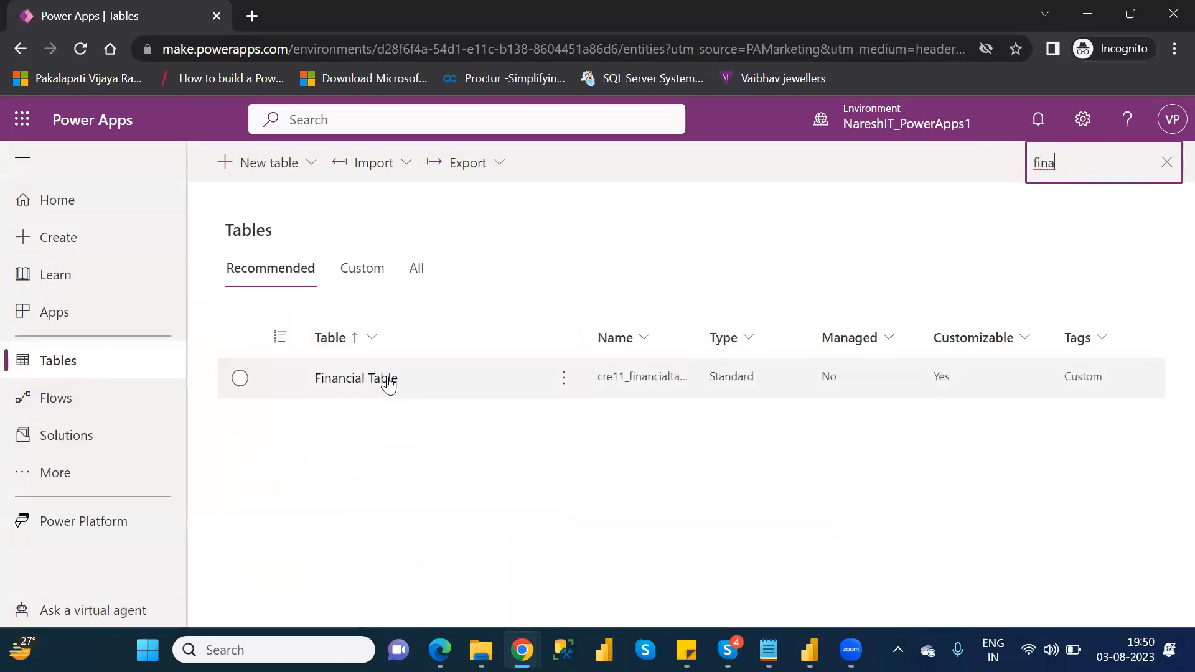
click(386, 381)
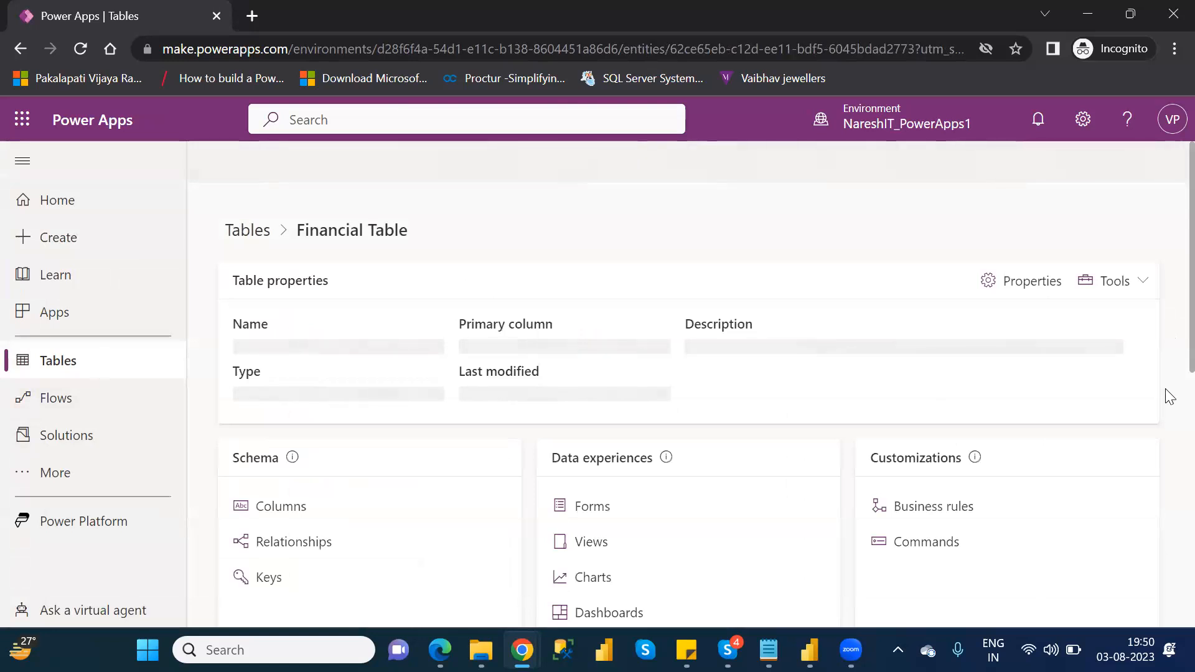
Examine Financial Table's data rows for the edited Product value, and look over the table's export options
scroll(1169, 427, down, 5)
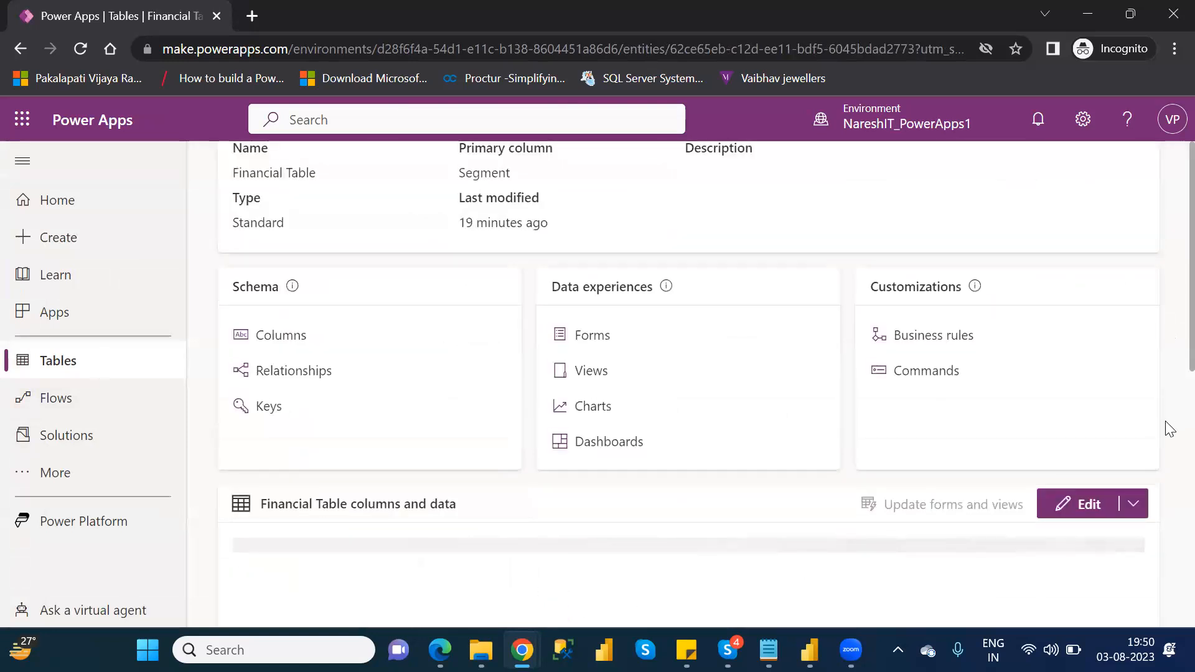
scroll(1168, 448, down, 3)
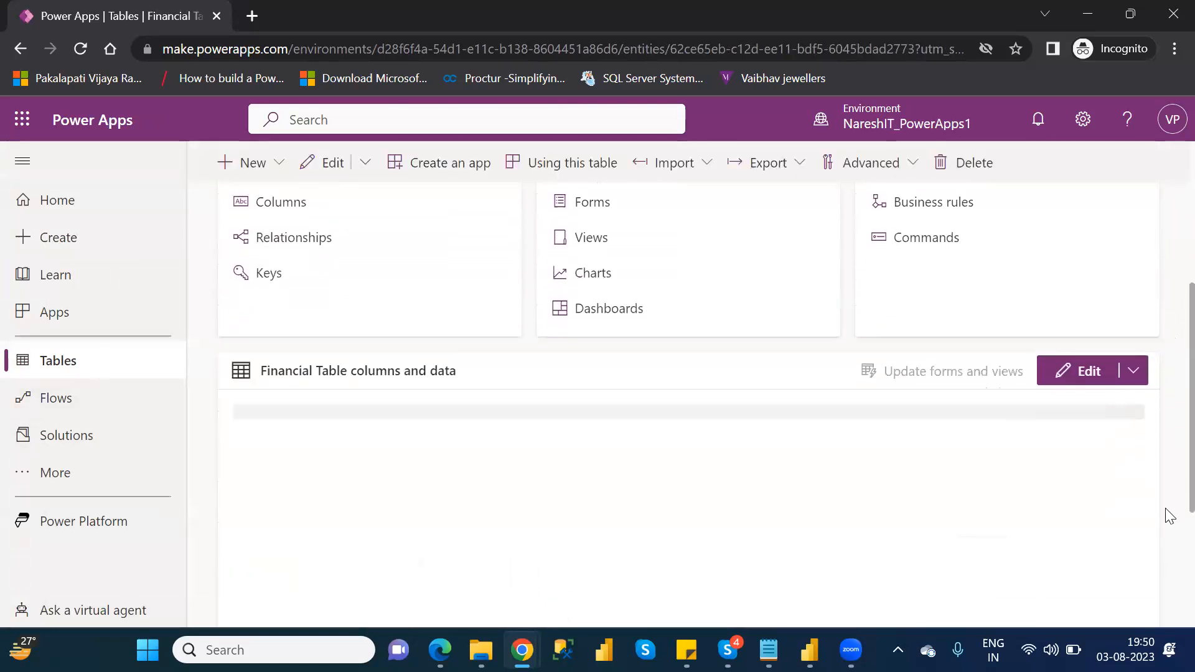
scroll(1169, 532, up, 1)
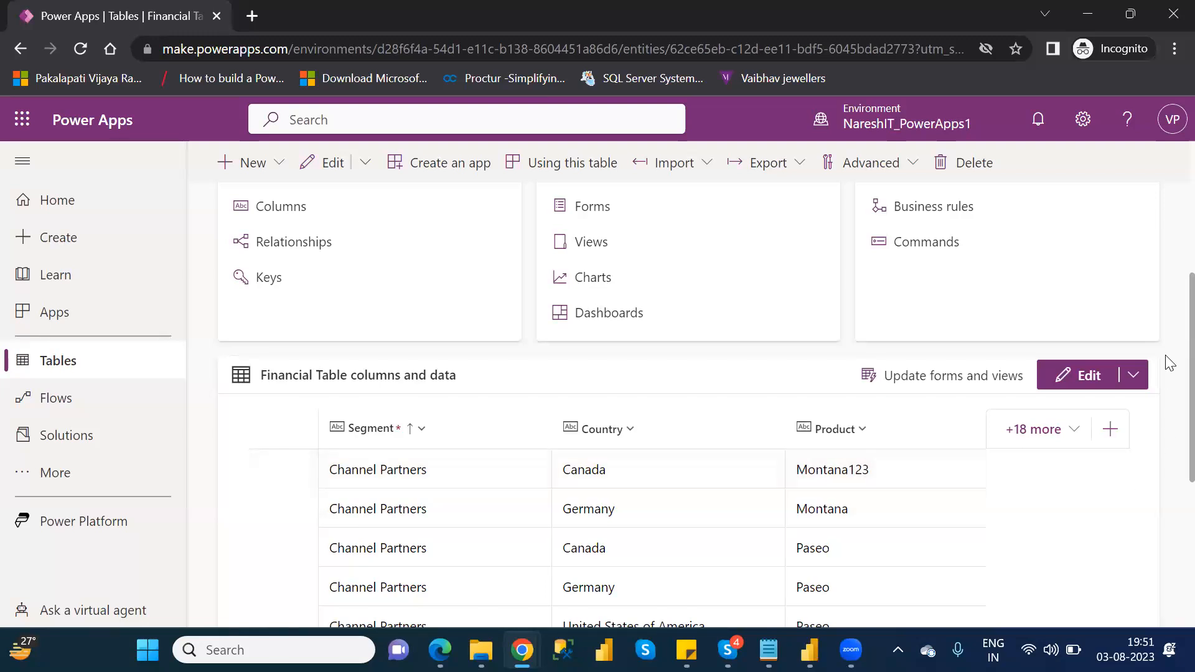
scroll(1170, 312, up, 4)
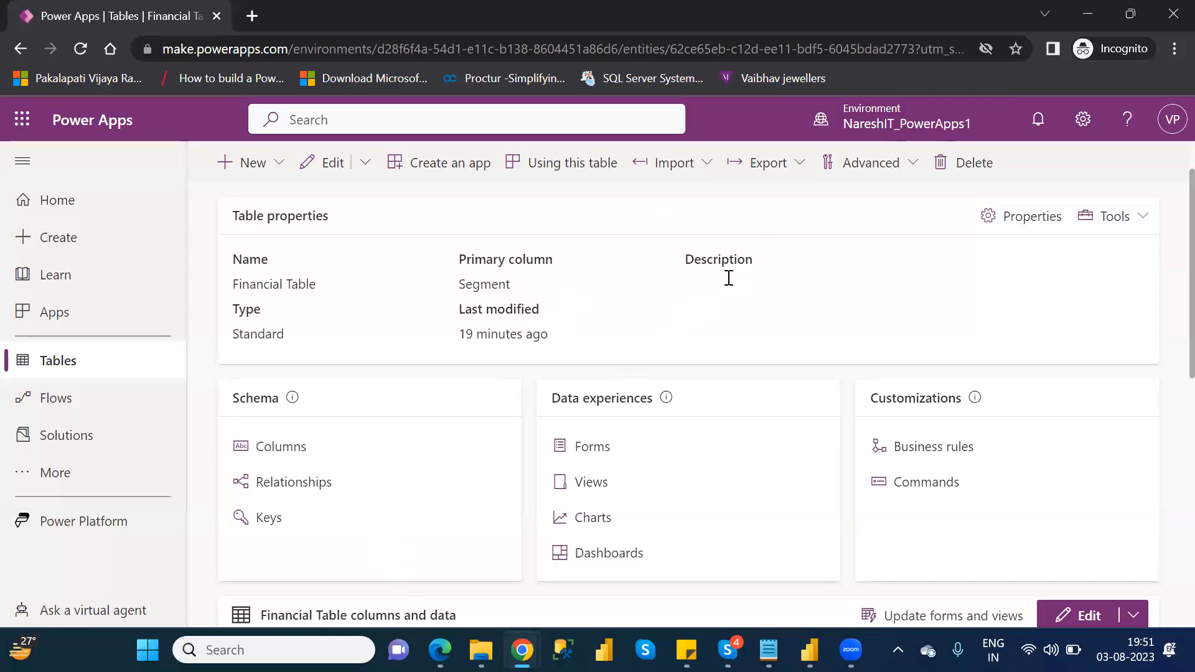
click(791, 170)
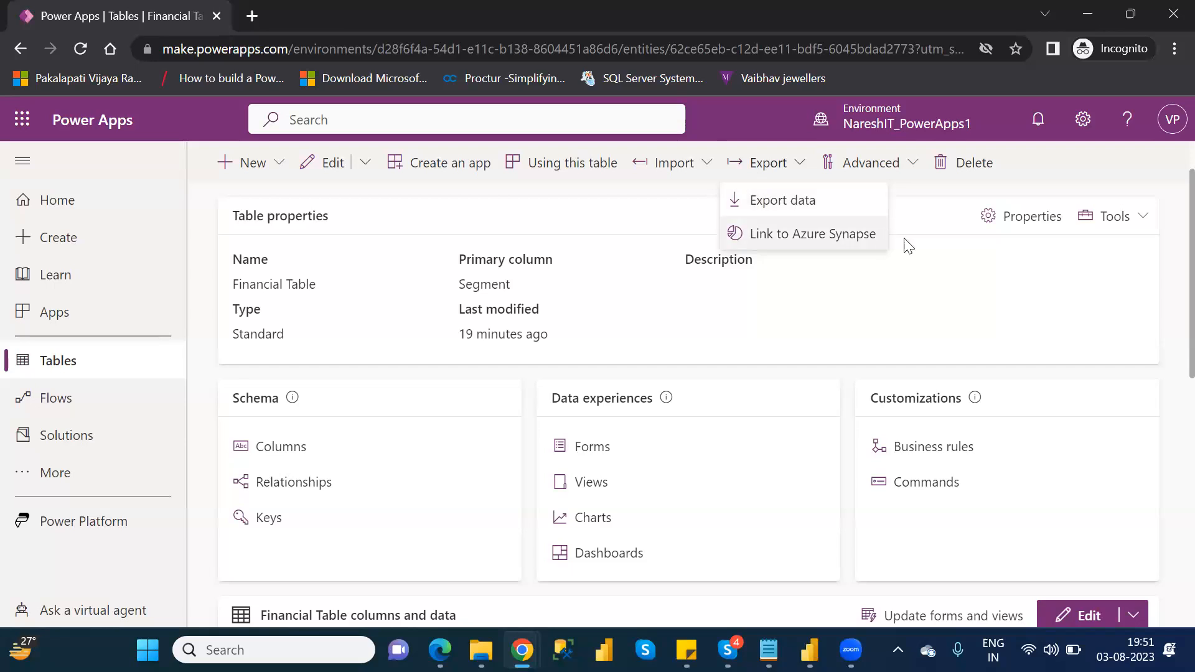
click(946, 257)
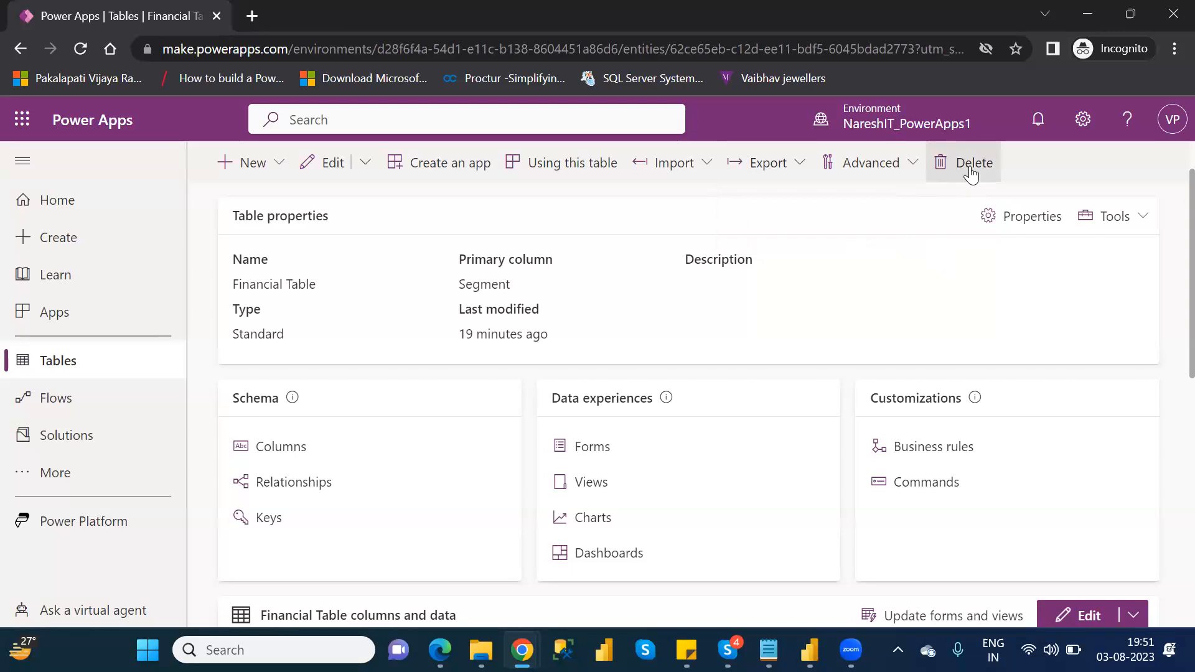
Return to the list of tables, select the Account table and view the commands available for it
click(107, 368)
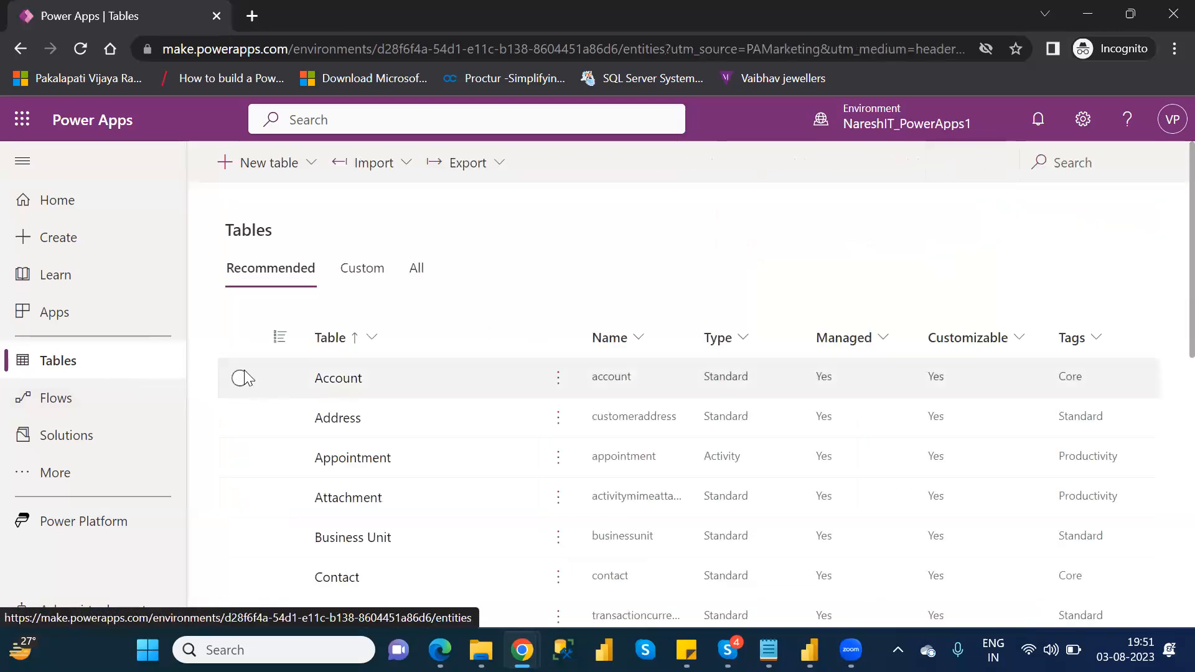
click(240, 378)
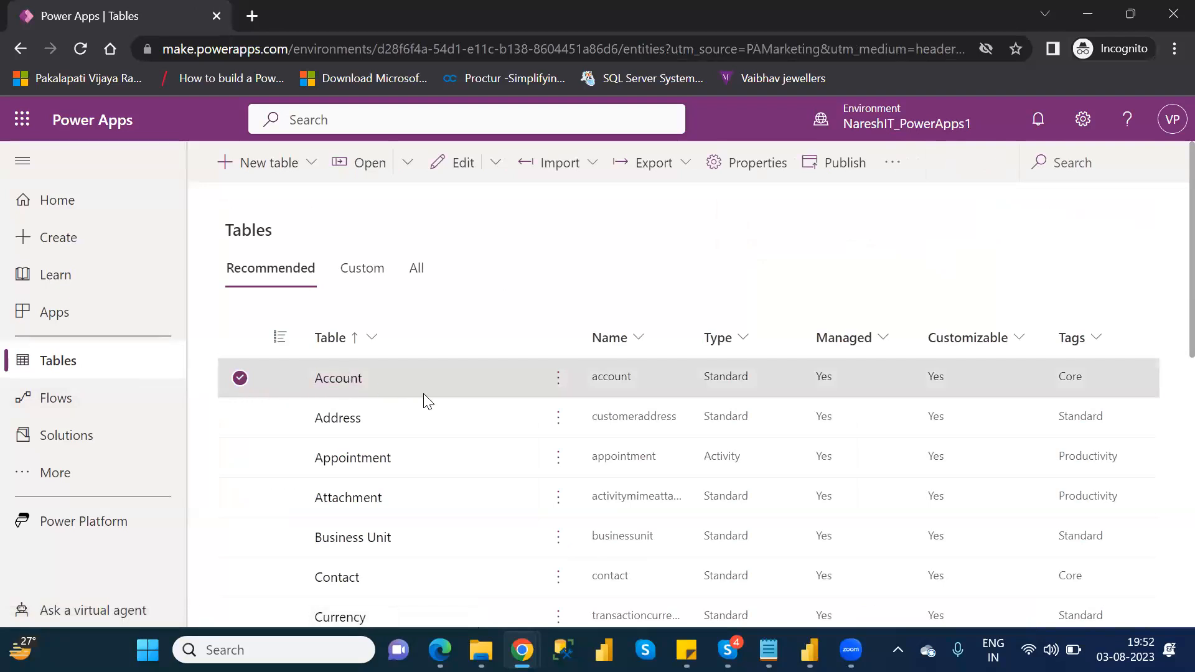
click(559, 380)
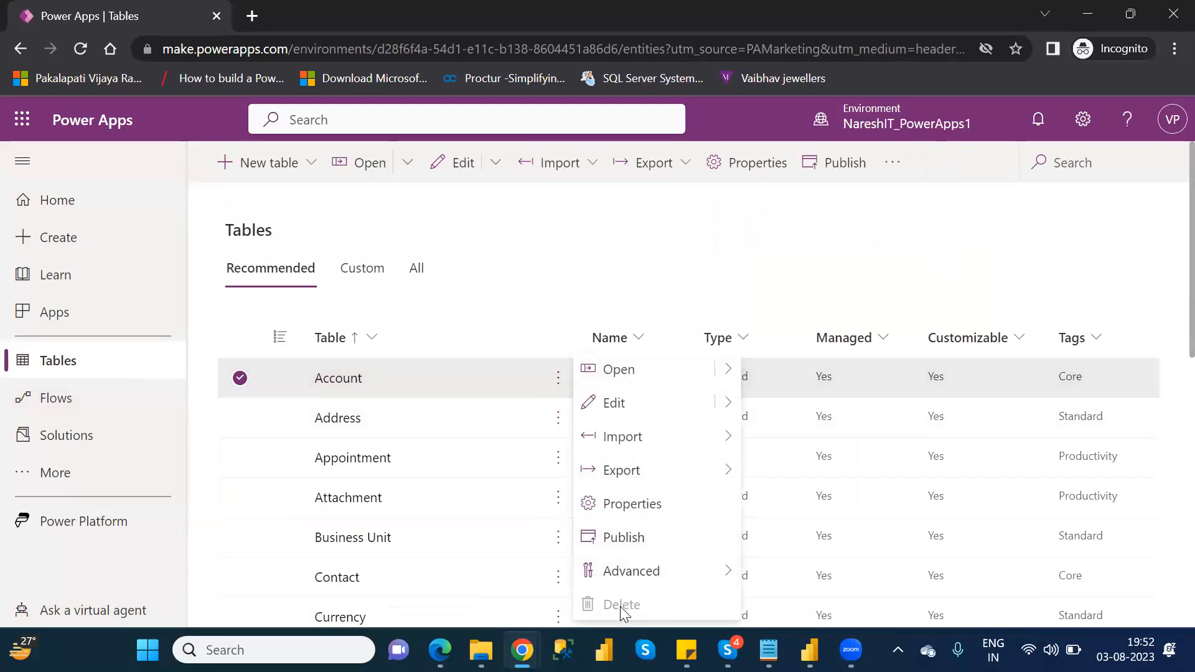
Open the Account table, examine its properties, schema, data experiences and customizations, and return to the list of tables
click(344, 385)
click(343, 385)
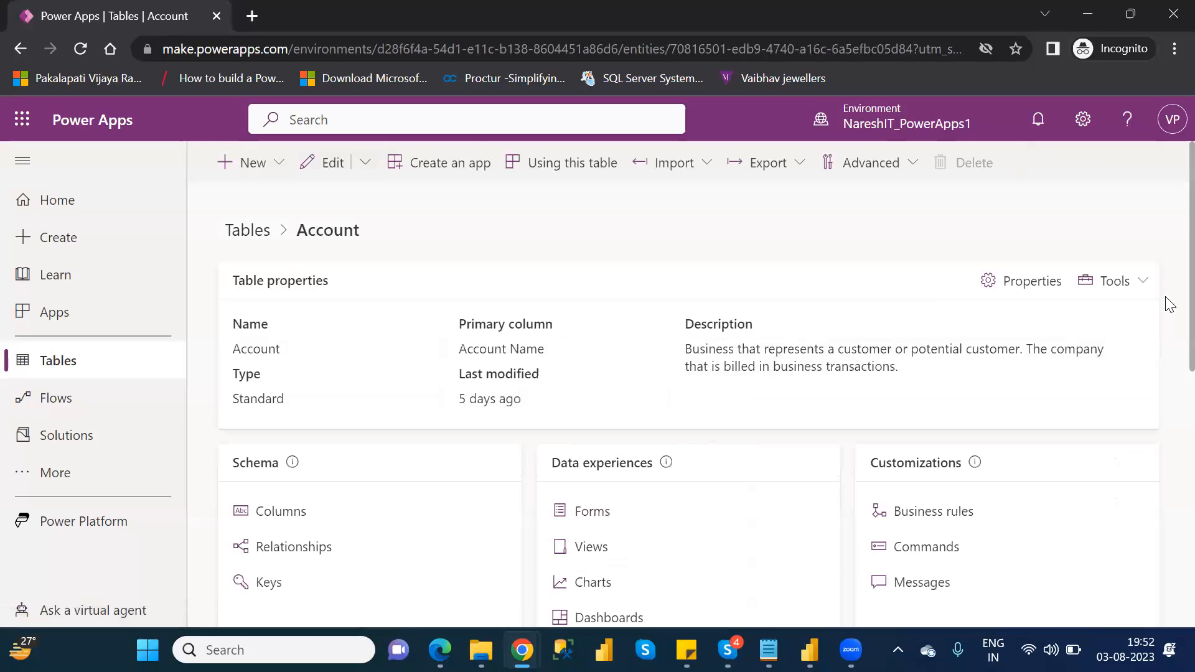
scroll(1167, 330, down, 3)
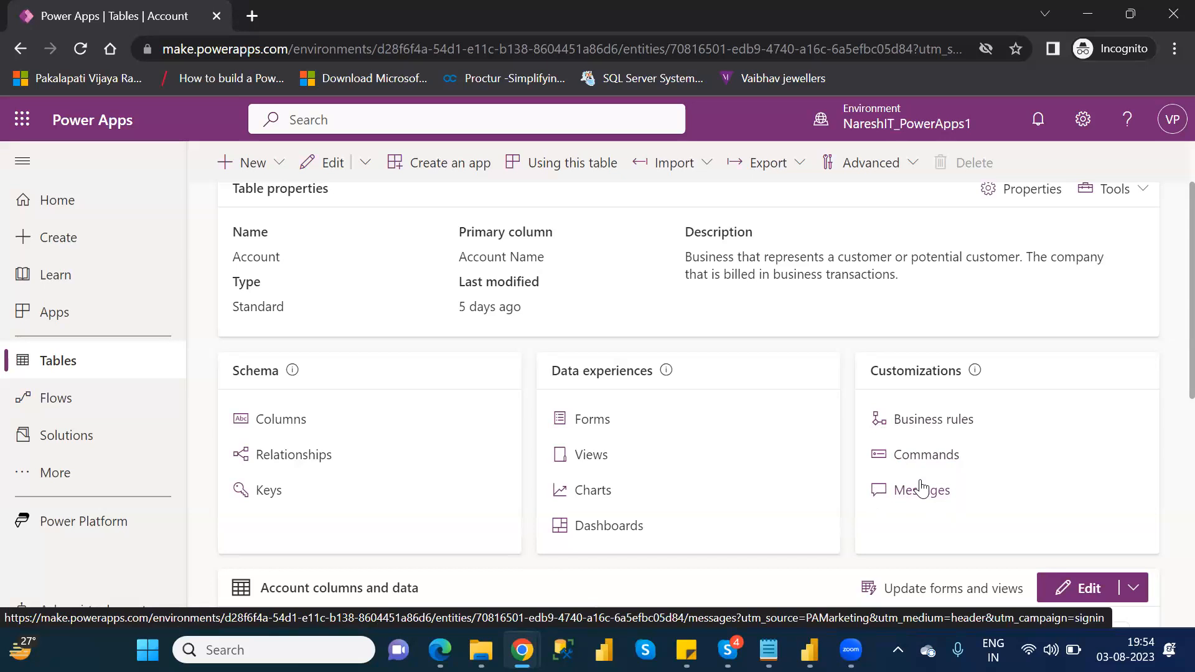
click(79, 372)
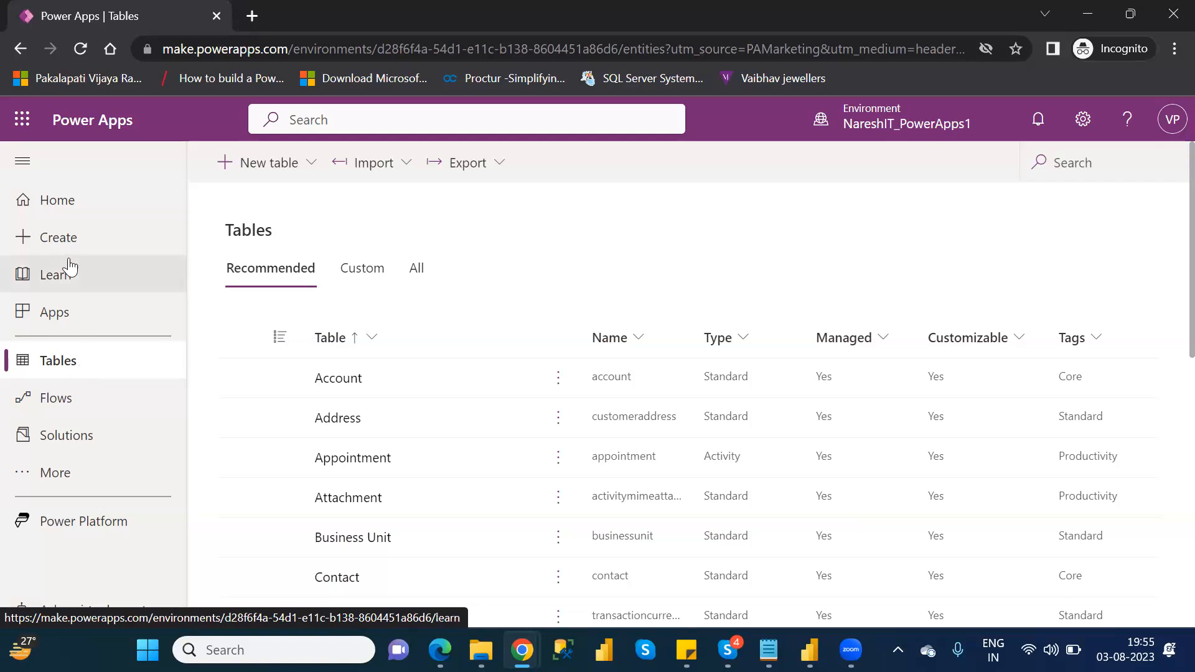
Go to the home page and look over the ways to create an app, the existing apps and the learning modules
click(68, 208)
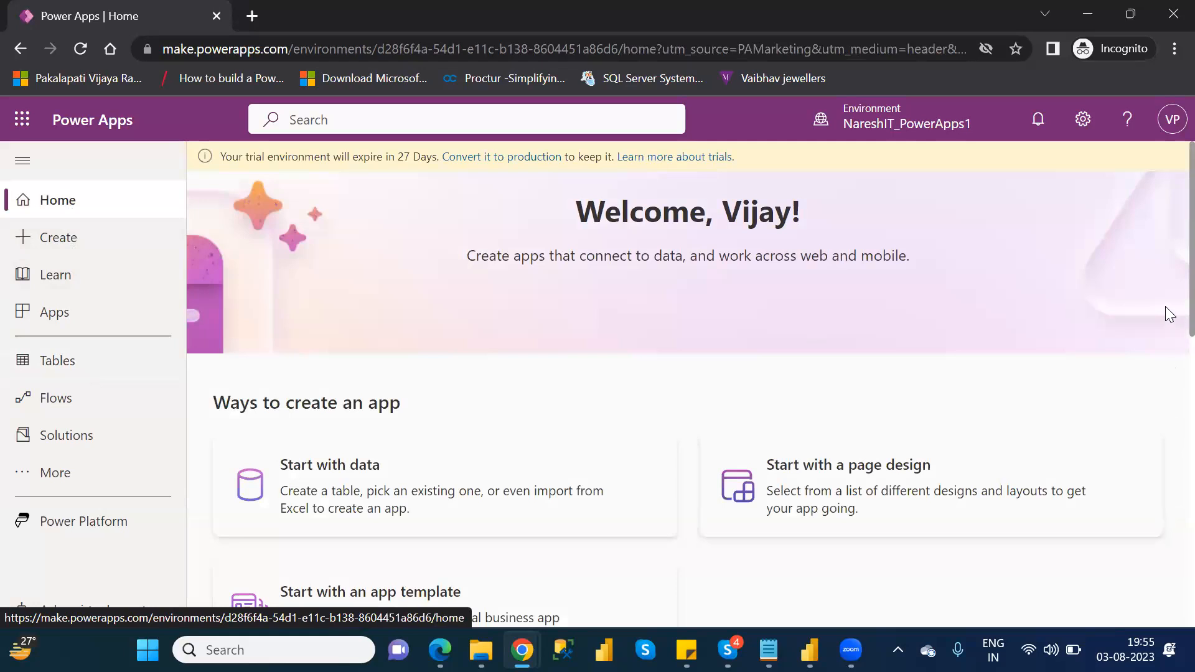
scroll(1170, 358, down, 1)
scroll(1169, 373, down, 5)
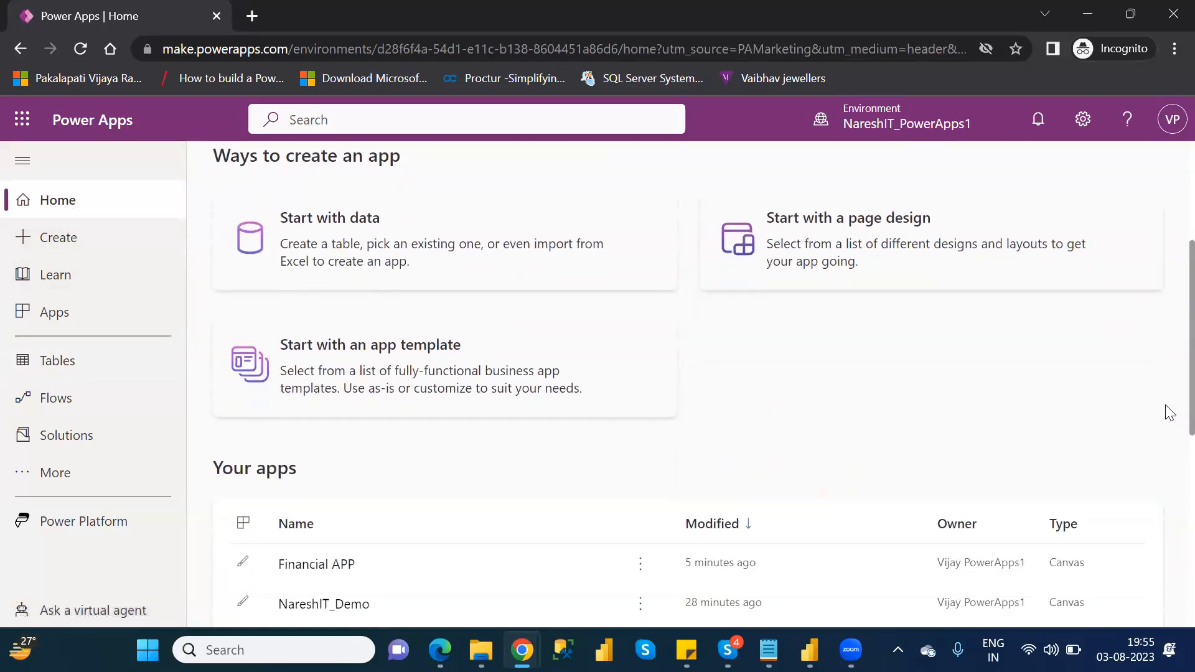
scroll(1169, 460, down, 4)
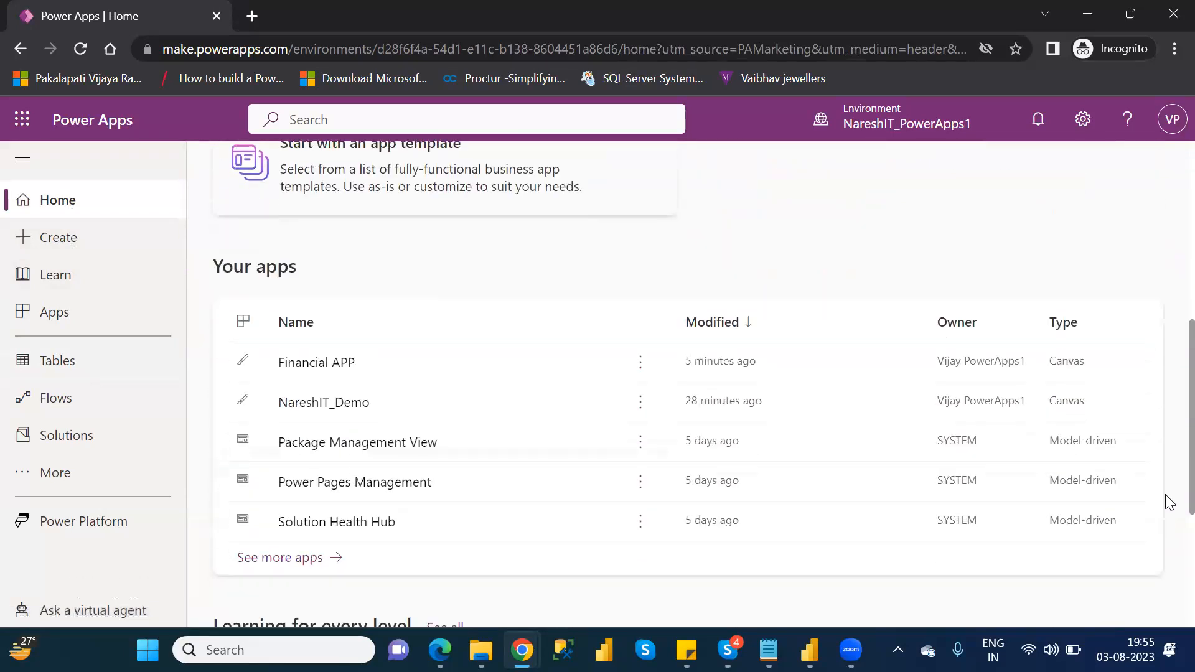
scroll(1167, 542, down, 3)
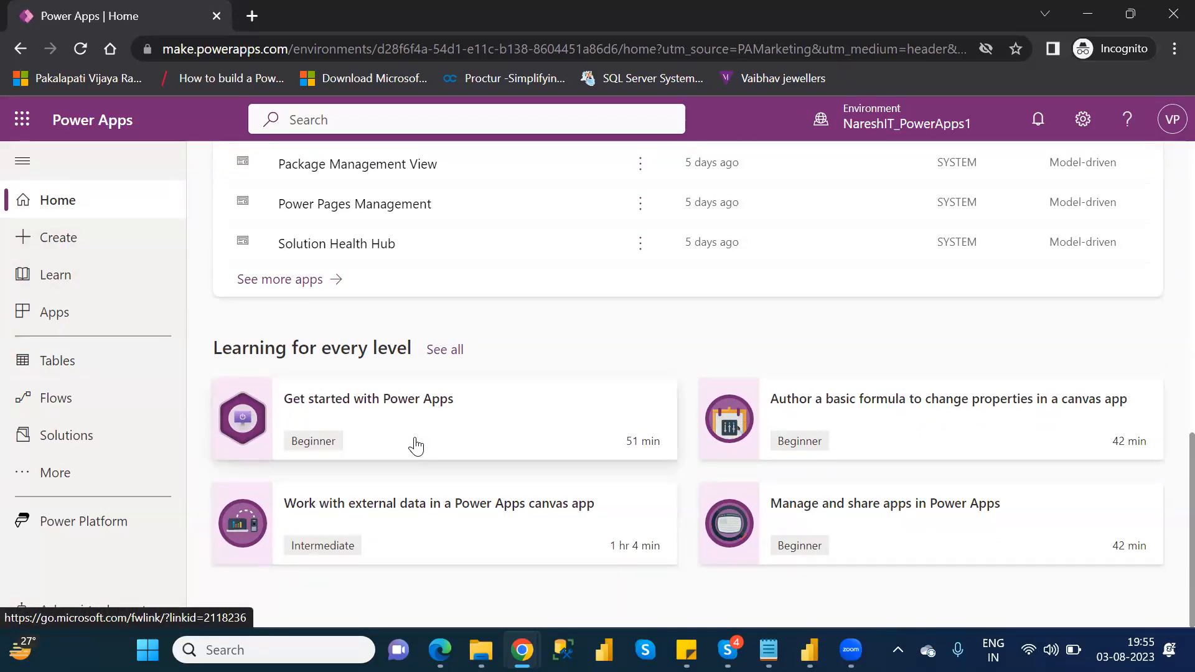
Go to the app creation page and look over its data source starting points, additional capabilities and app templates
click(68, 245)
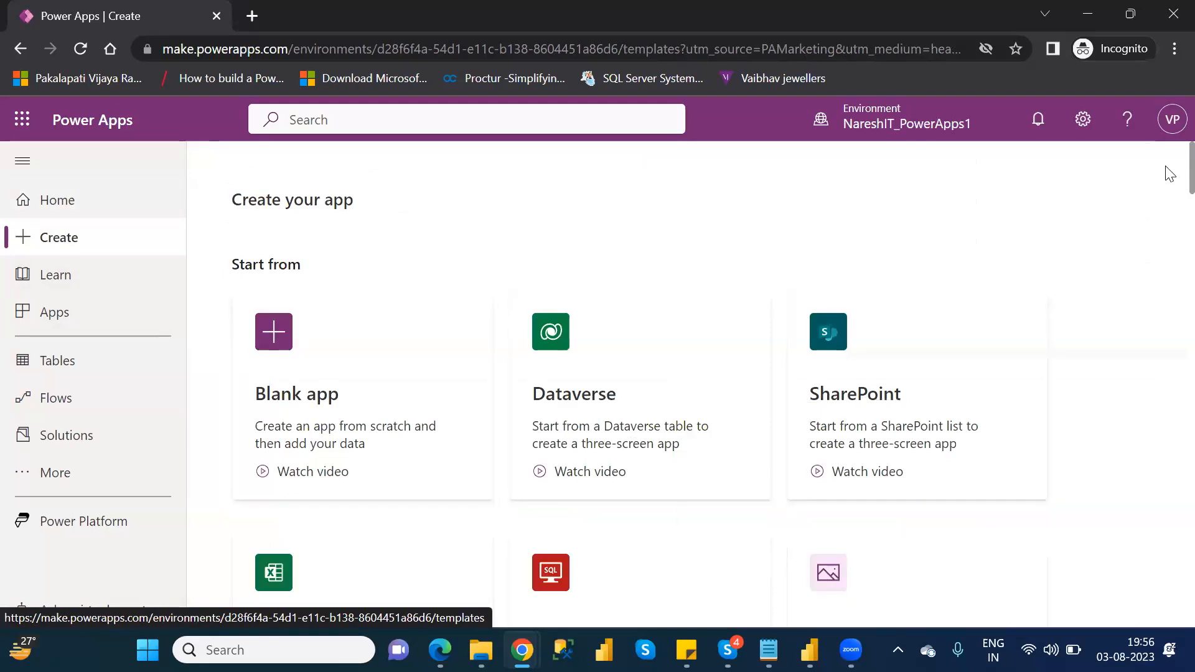
scroll(1168, 199, down, 7)
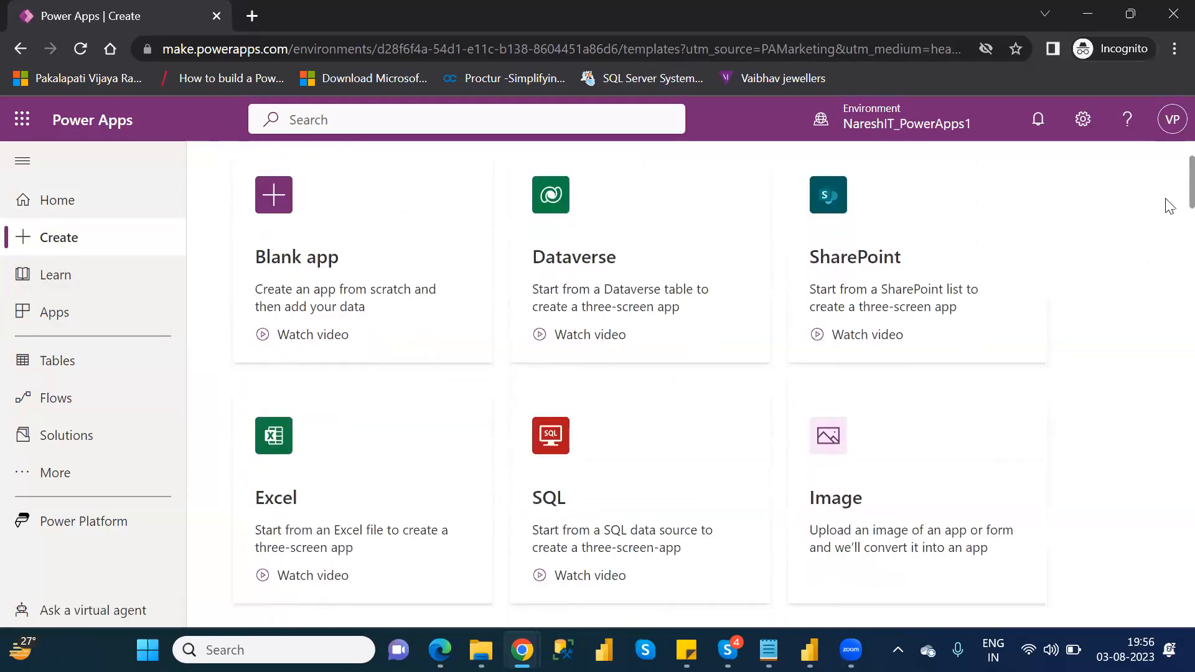
scroll(1170, 255, down, 5)
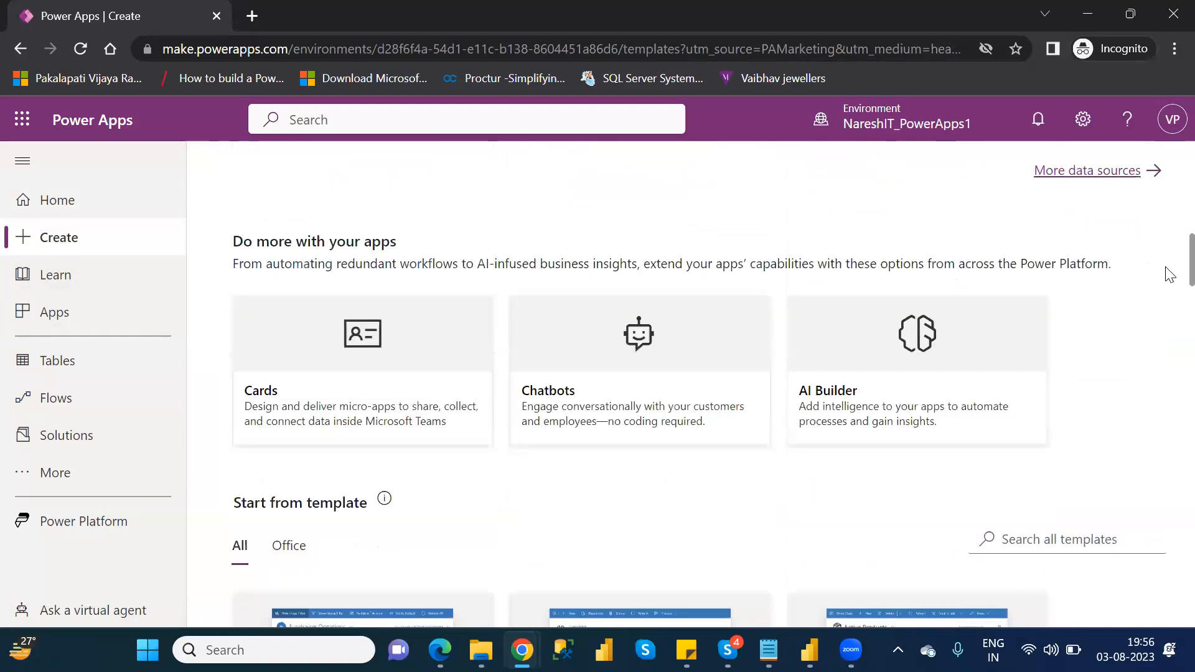
scroll(1167, 286, down, 4)
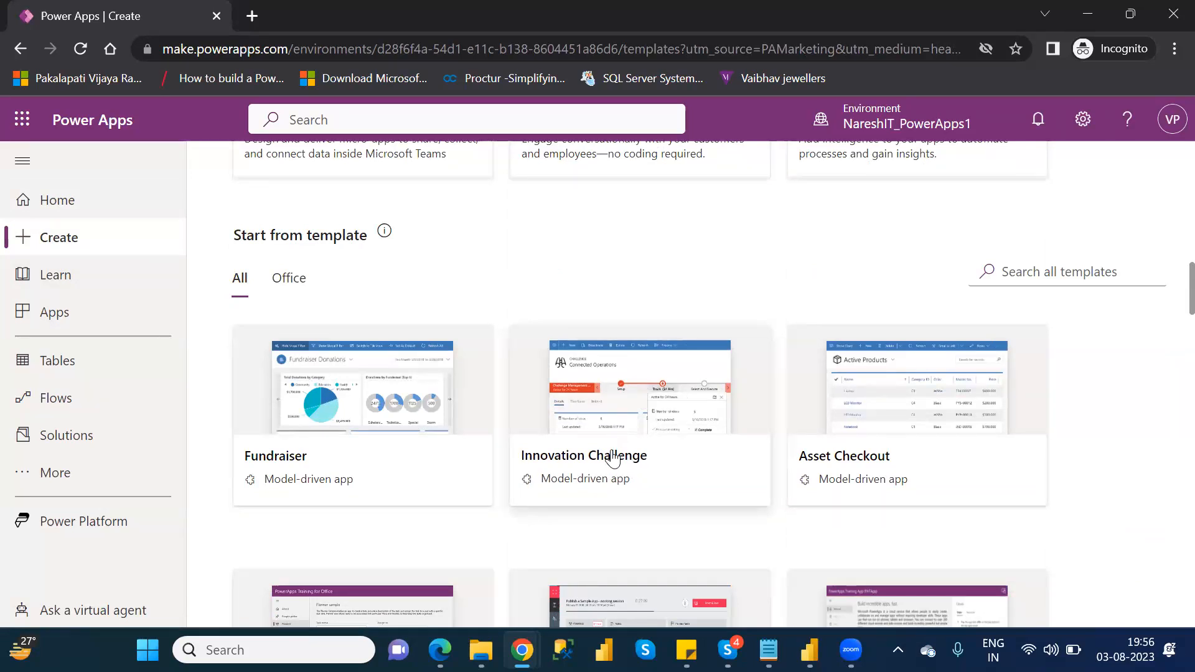
Try to create a model-driven app from the Innovation Challenge template
click(634, 416)
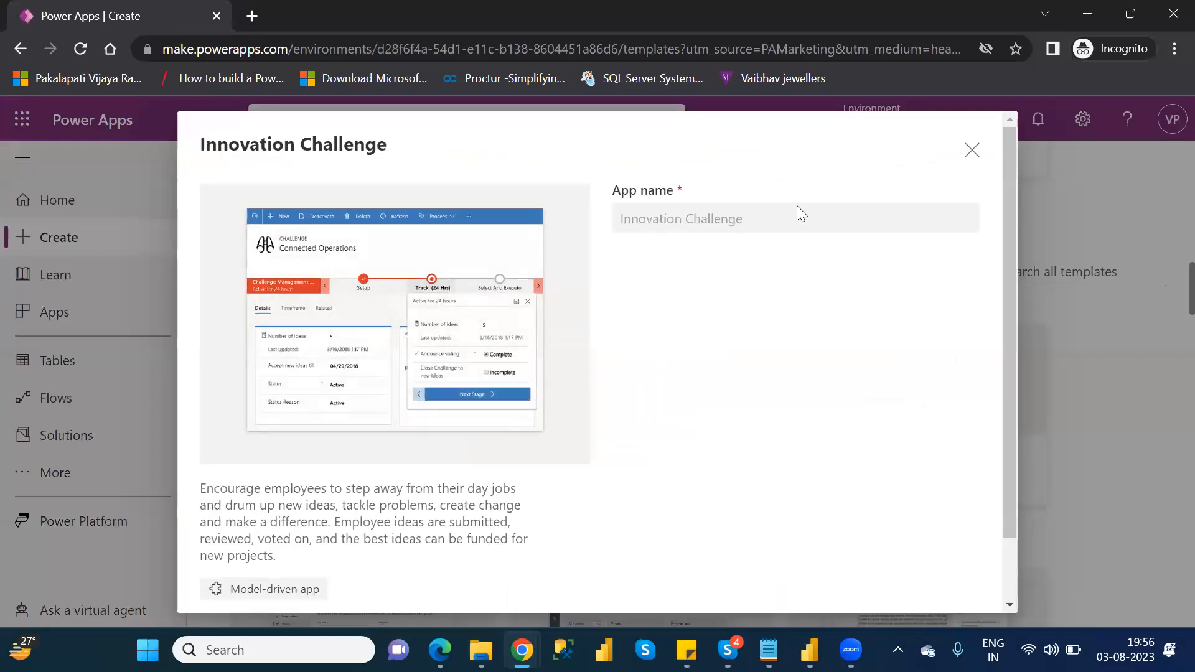
scroll(1013, 571, down, 1)
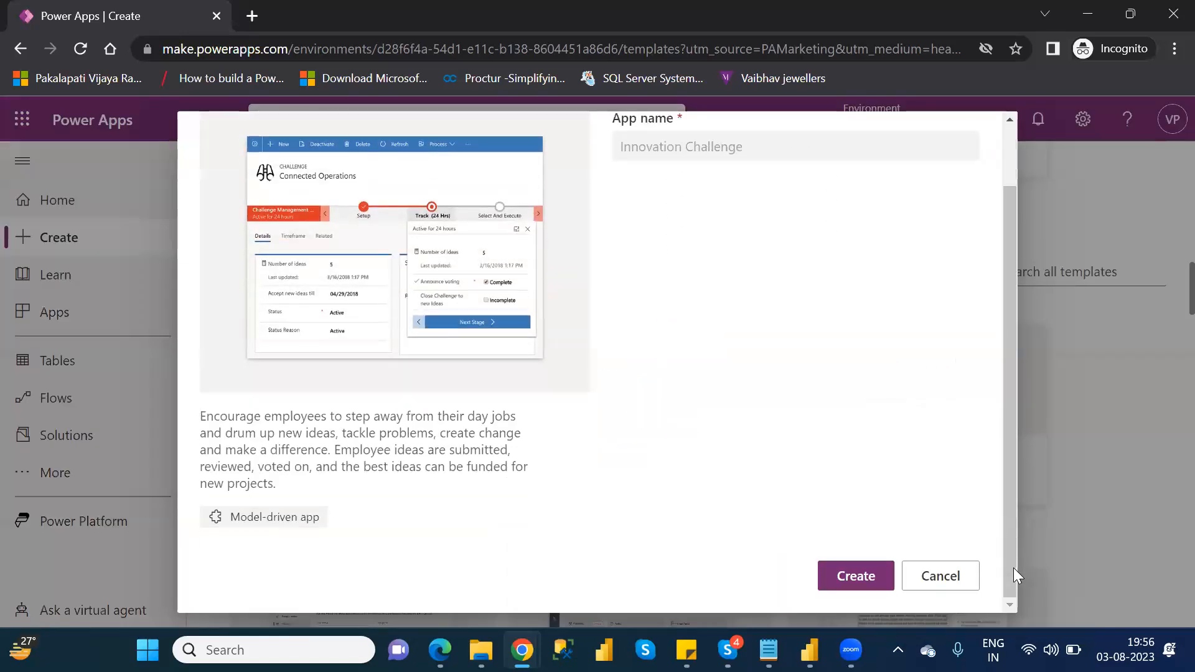
click(867, 577)
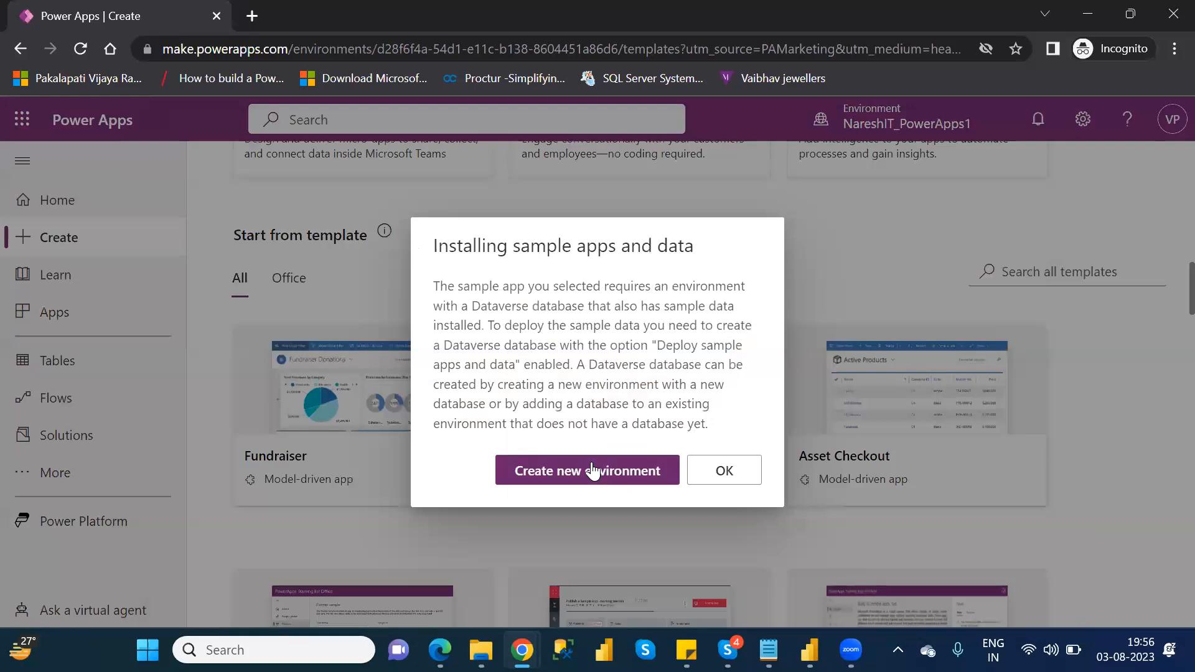
click(730, 471)
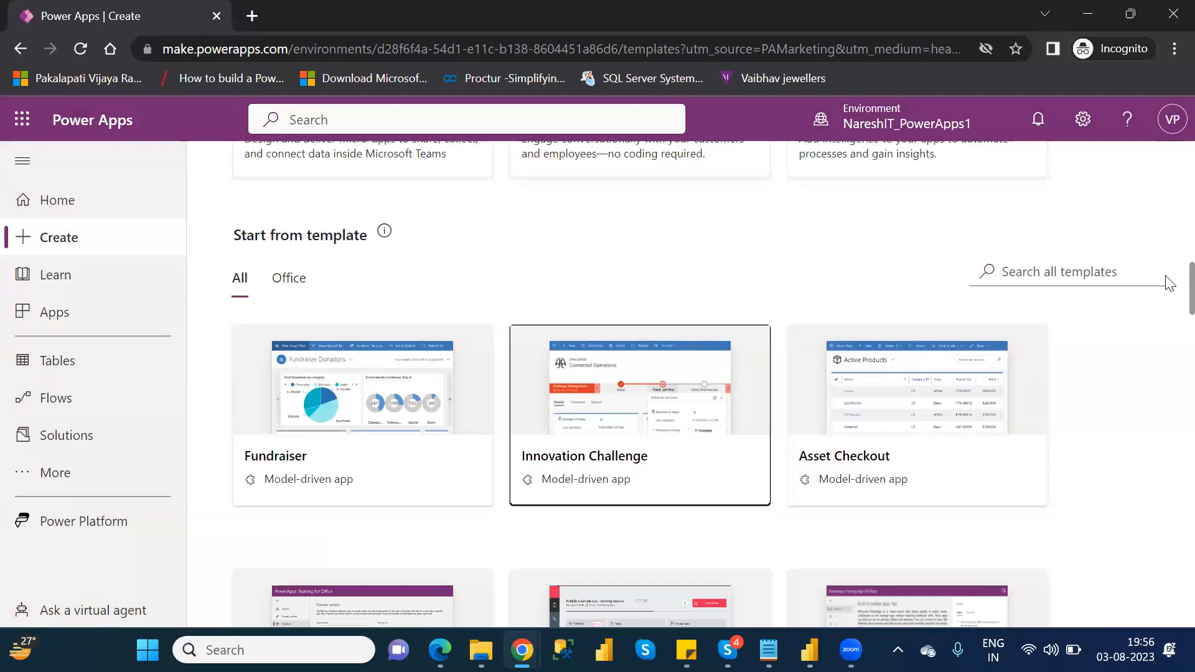
Browse further app templates and view the details of the Power Apps Training for Office template without creating an app from it
scroll(1169, 285, down, 4)
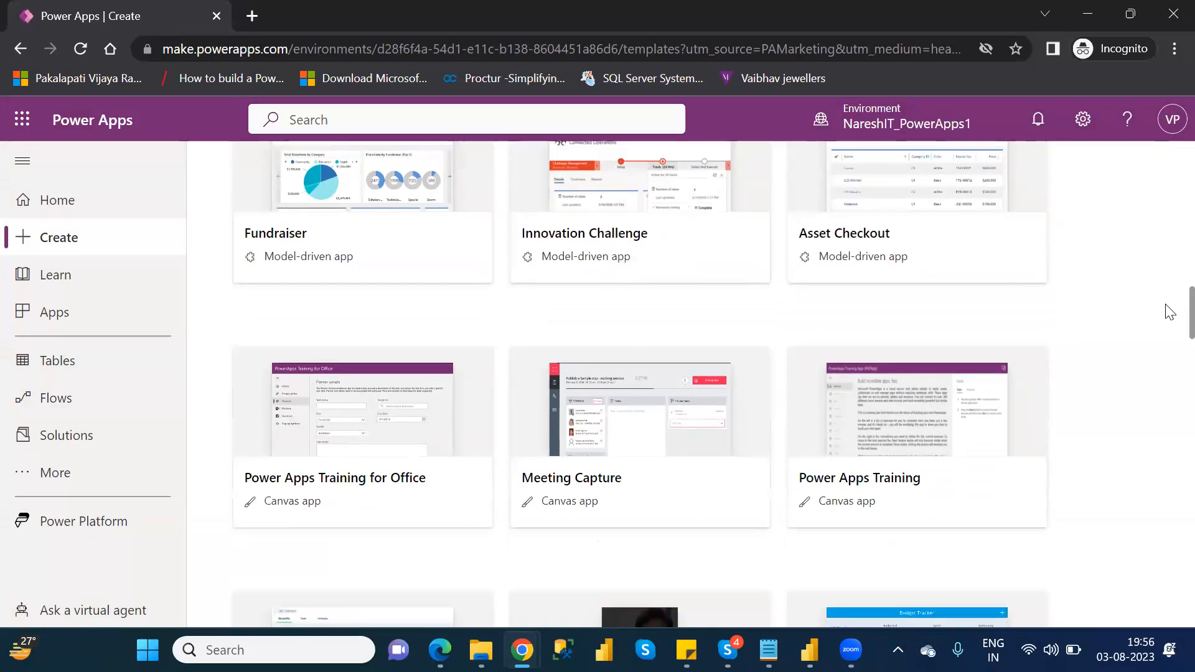
scroll(1169, 315, down, 1)
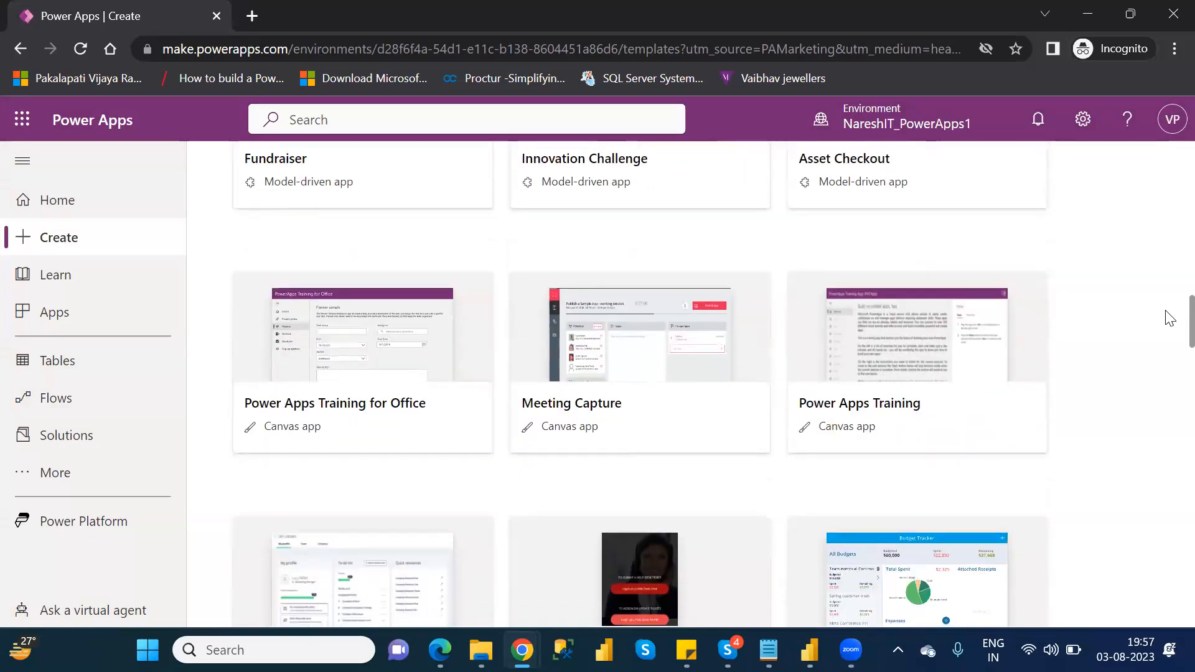
scroll(1169, 324, down, 1)
scroll(1168, 329, down, 1)
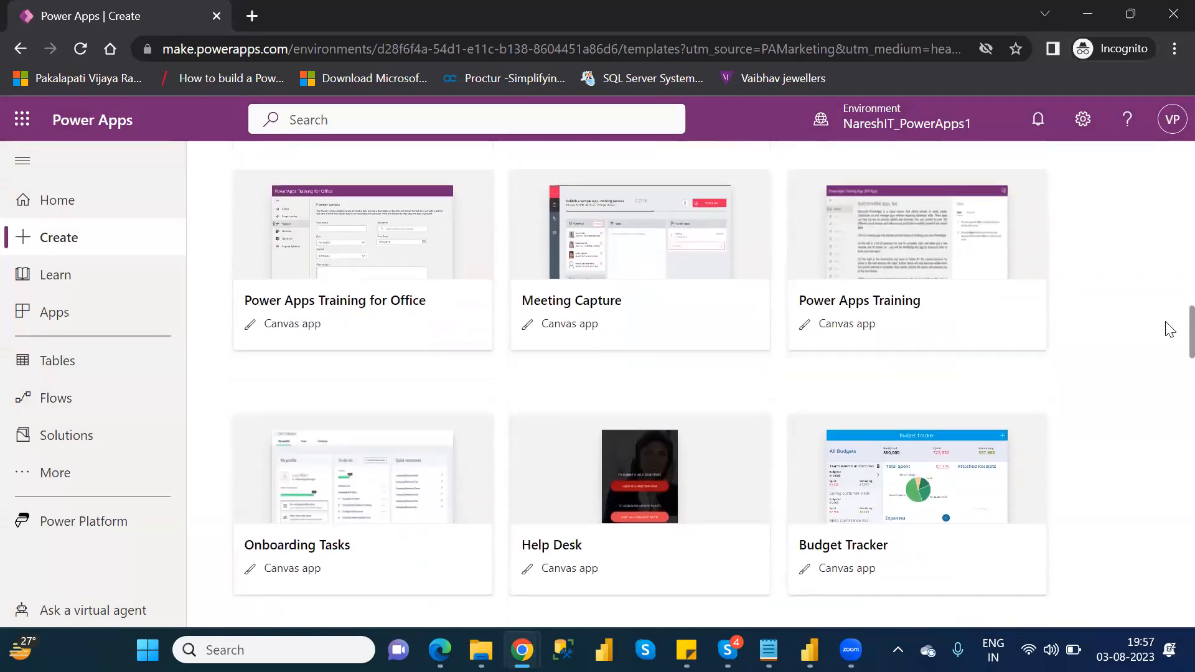
click(362, 259)
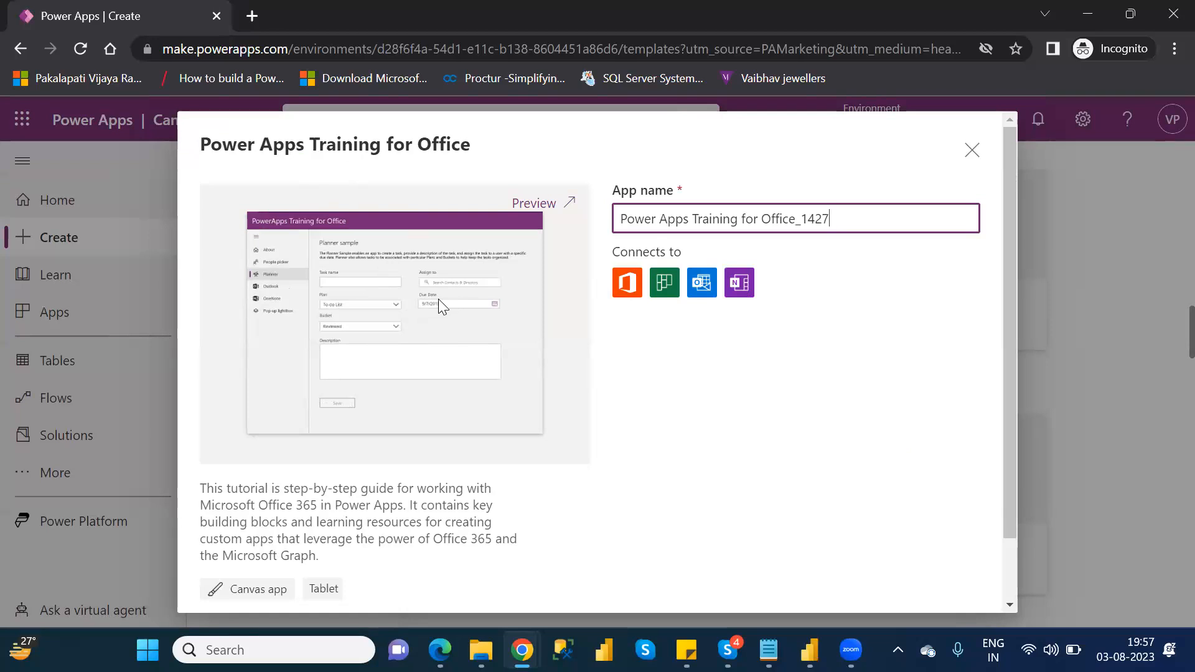
click(972, 151)
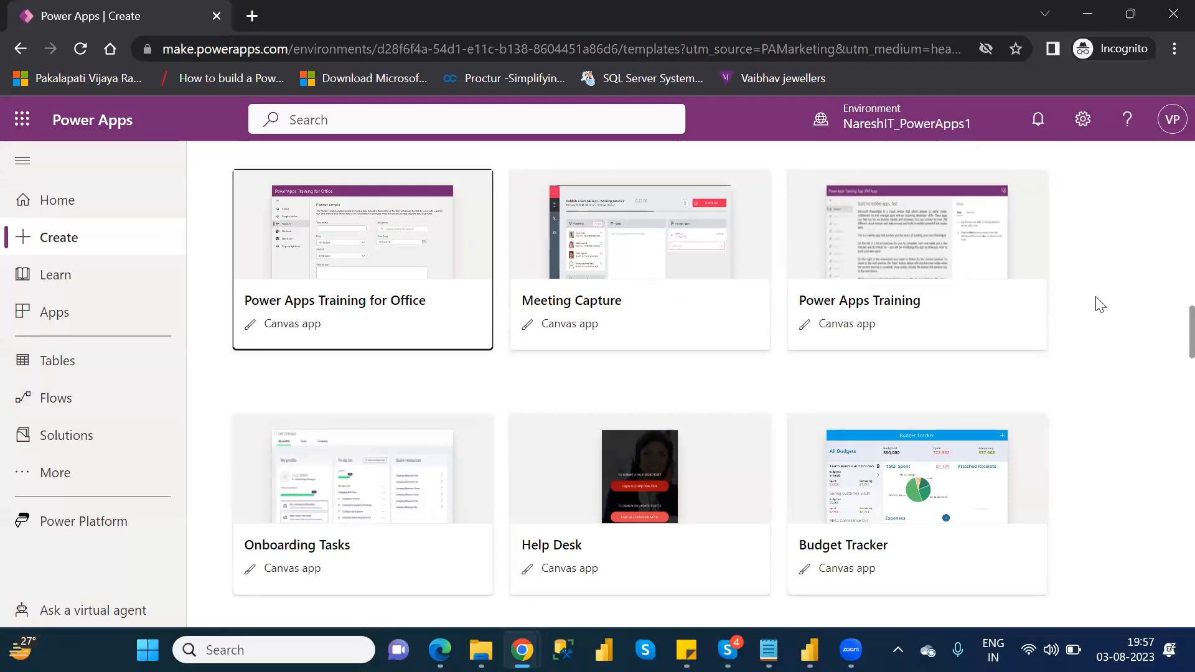
Create a canvas app from the Budget Tracker template in Tablet format and skip the studio welcome message
click(868, 483)
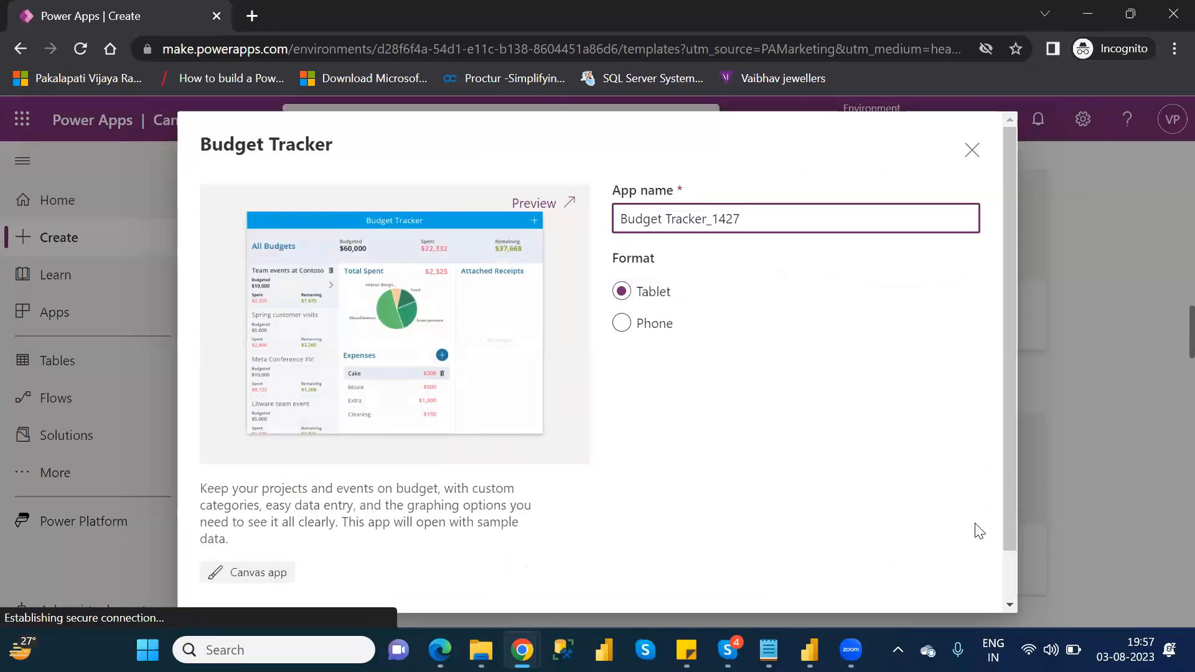
scroll(1016, 576, down, 1)
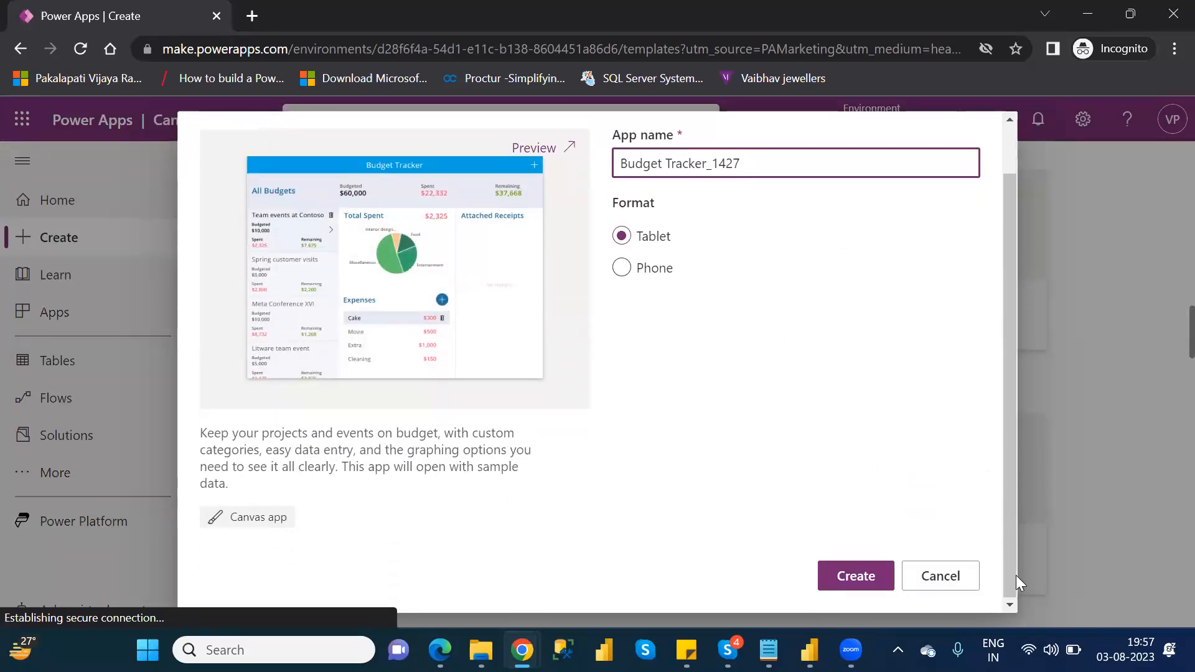
click(857, 579)
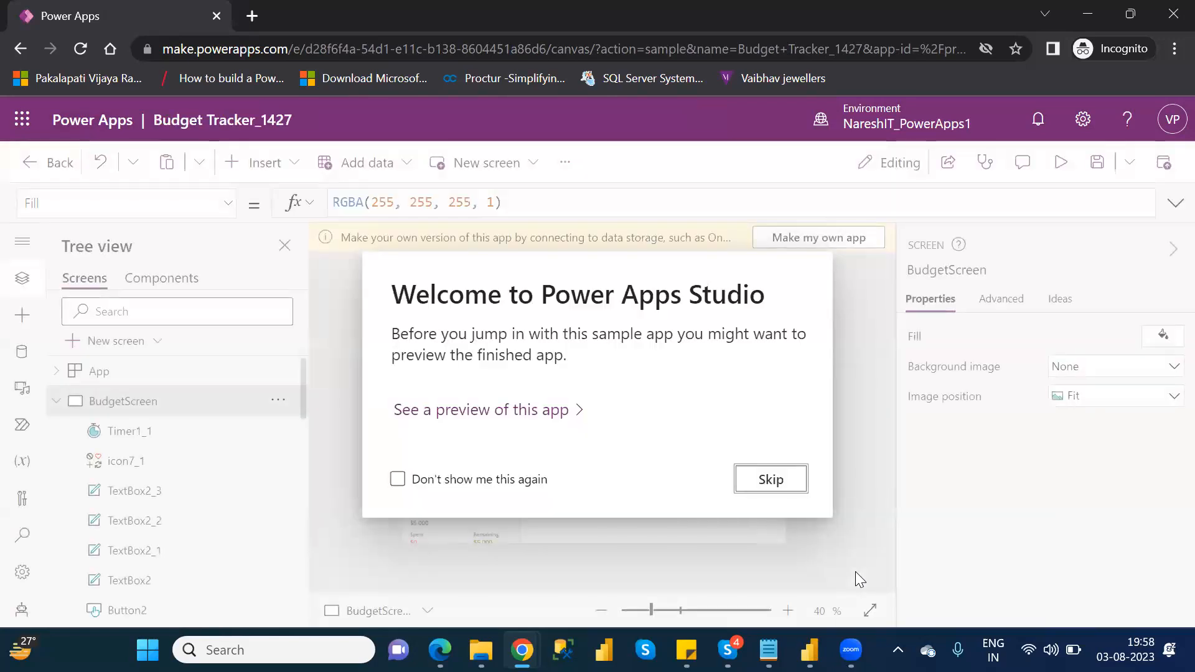
click(782, 486)
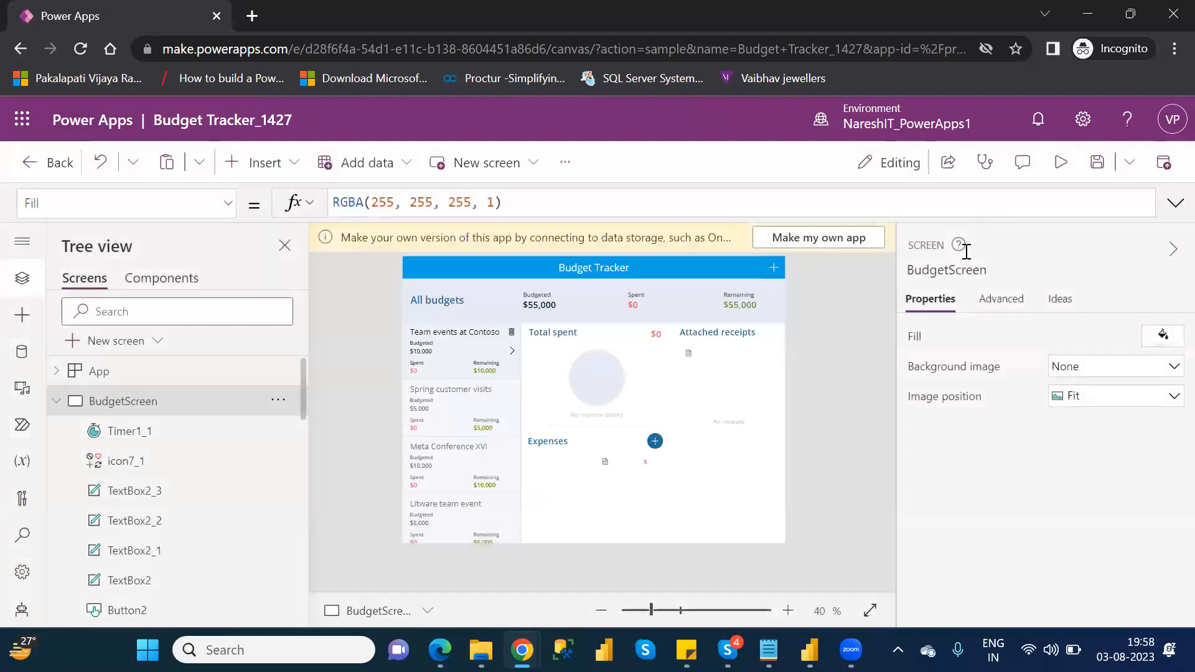
Preview the Budget Tracker app and view the expenses of the Spring customer visits and Meta Conference XVI budgets
click(1062, 167)
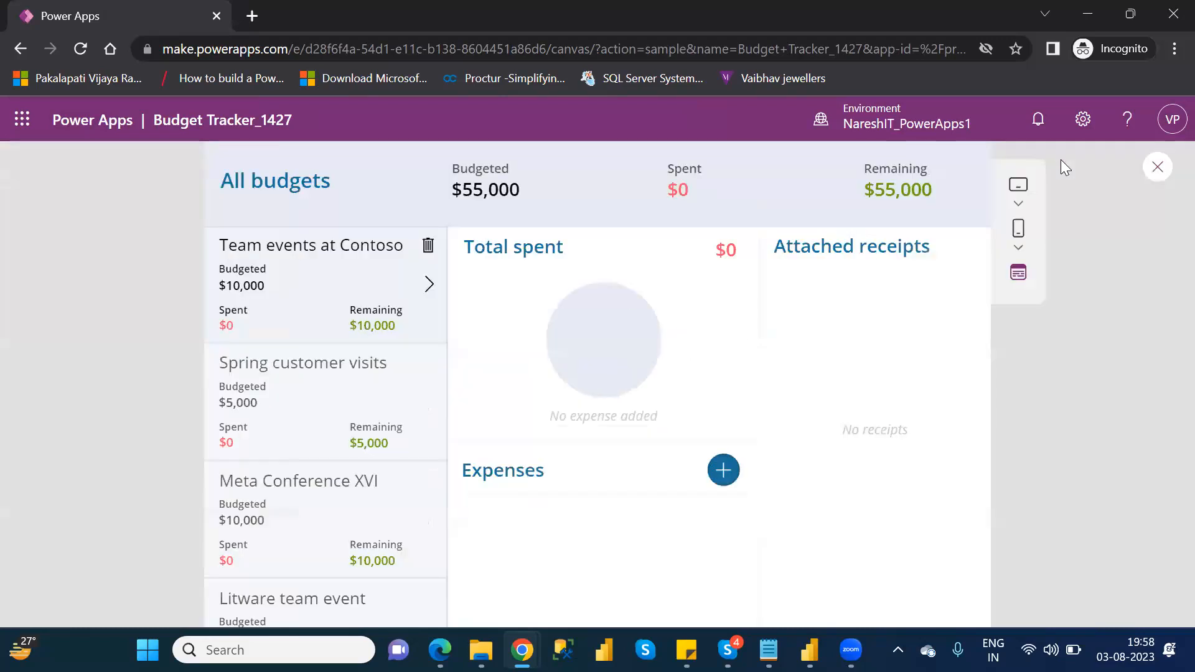
click(351, 385)
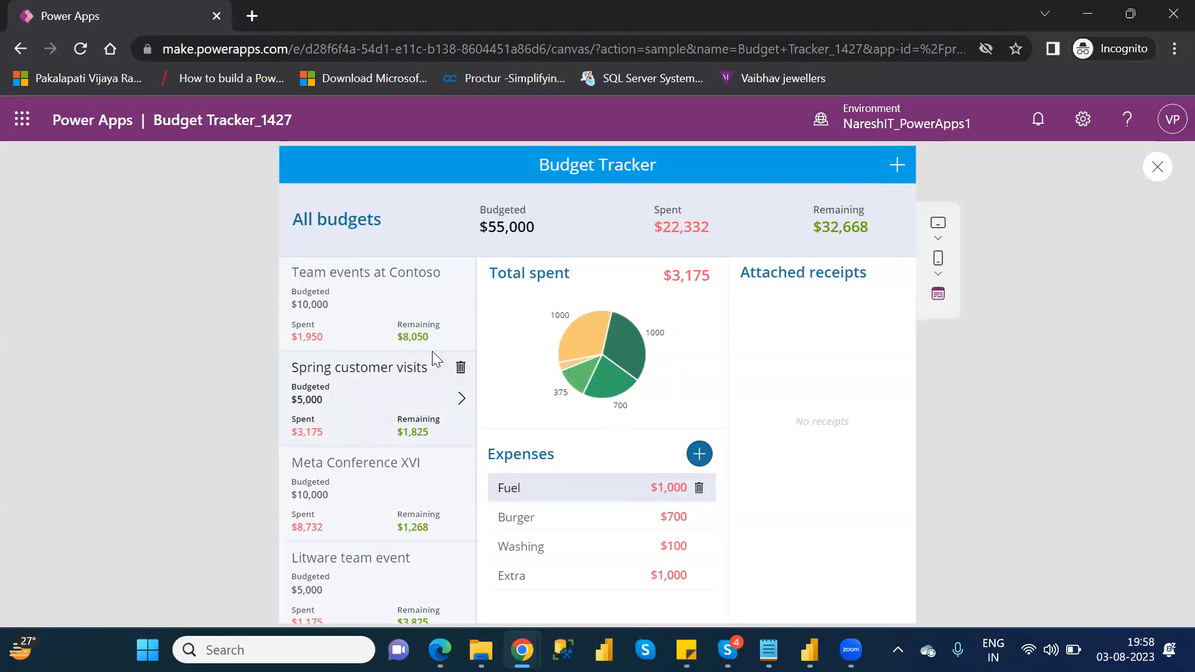
click(360, 480)
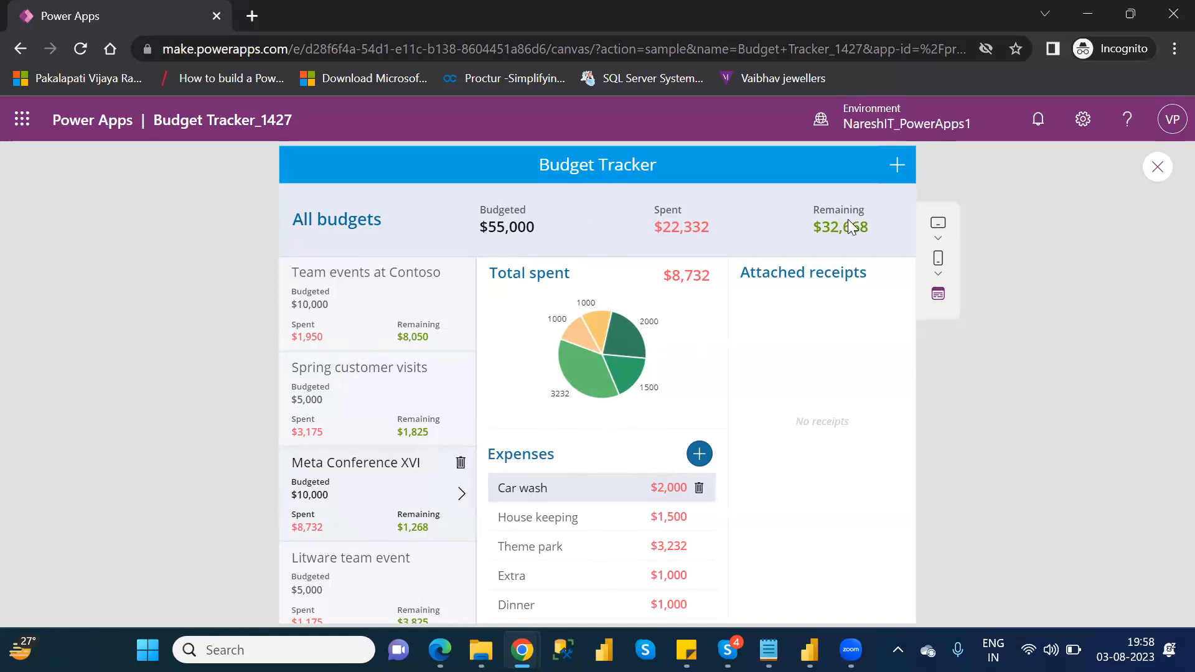
Add and save a budget titled Power Apps with an amount of 20000
click(896, 166)
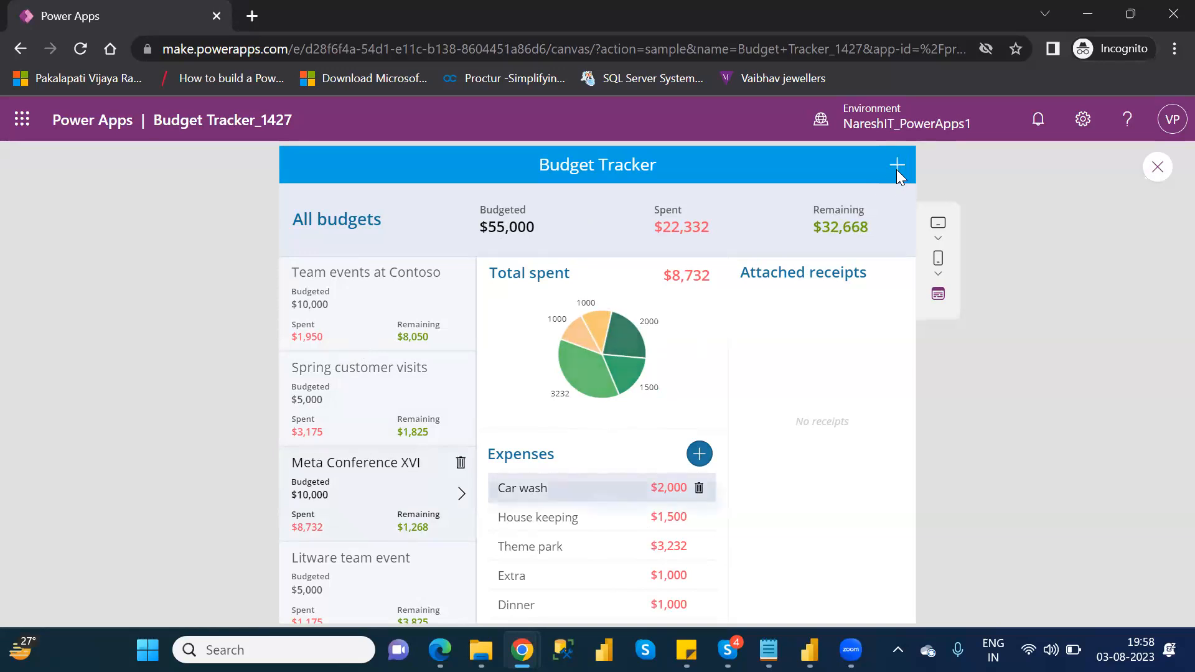
click(583, 352)
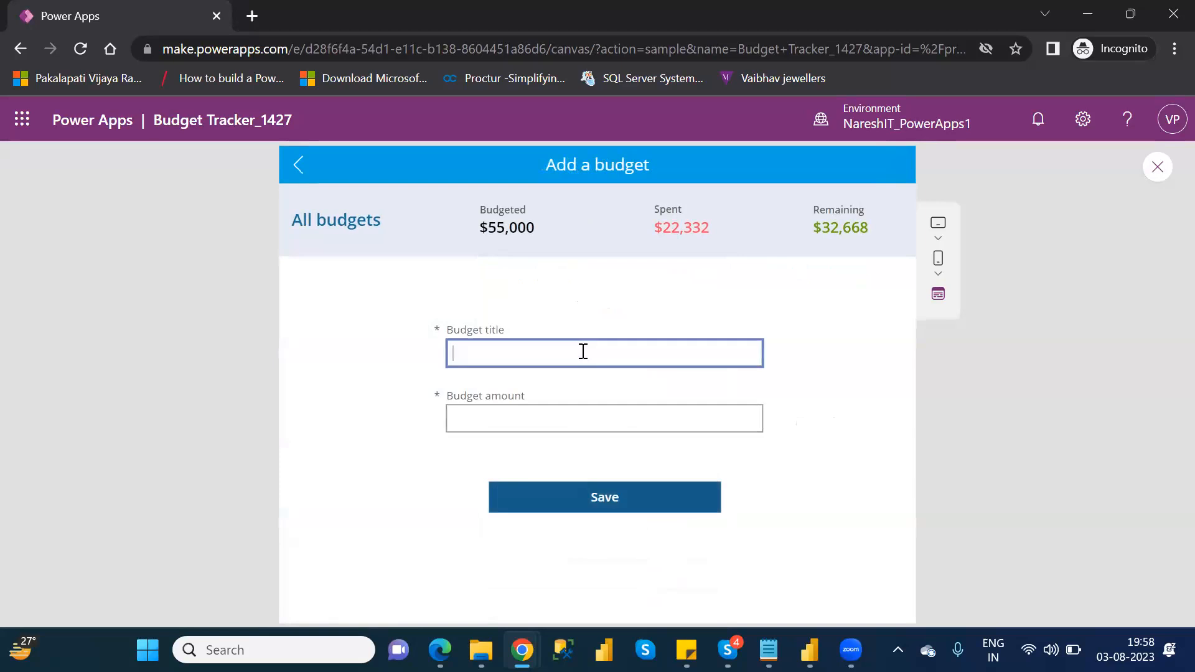
text(P)
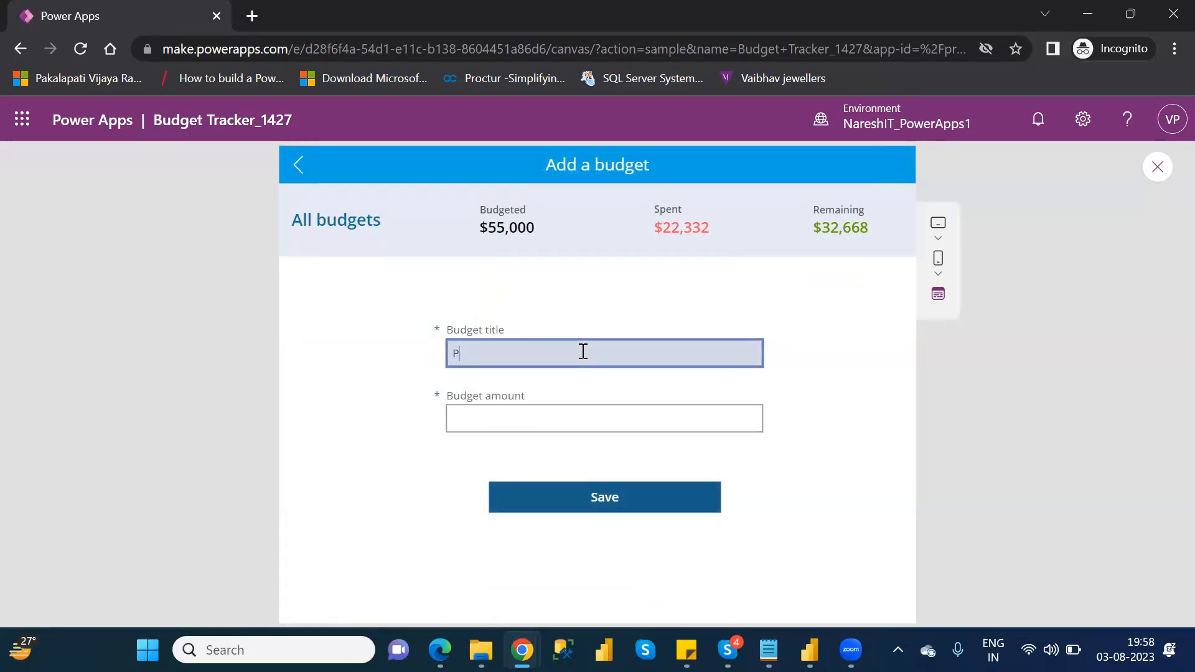
text(ower Apps)
click(543, 414)
text(2000)
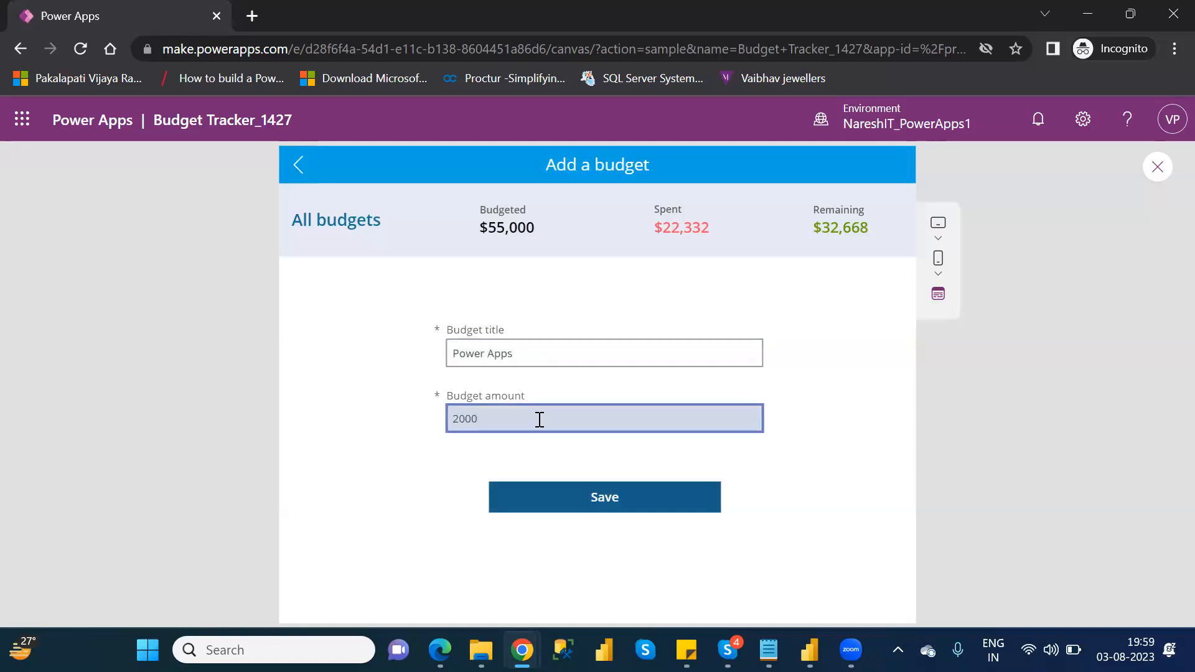
text(0)
click(622, 496)
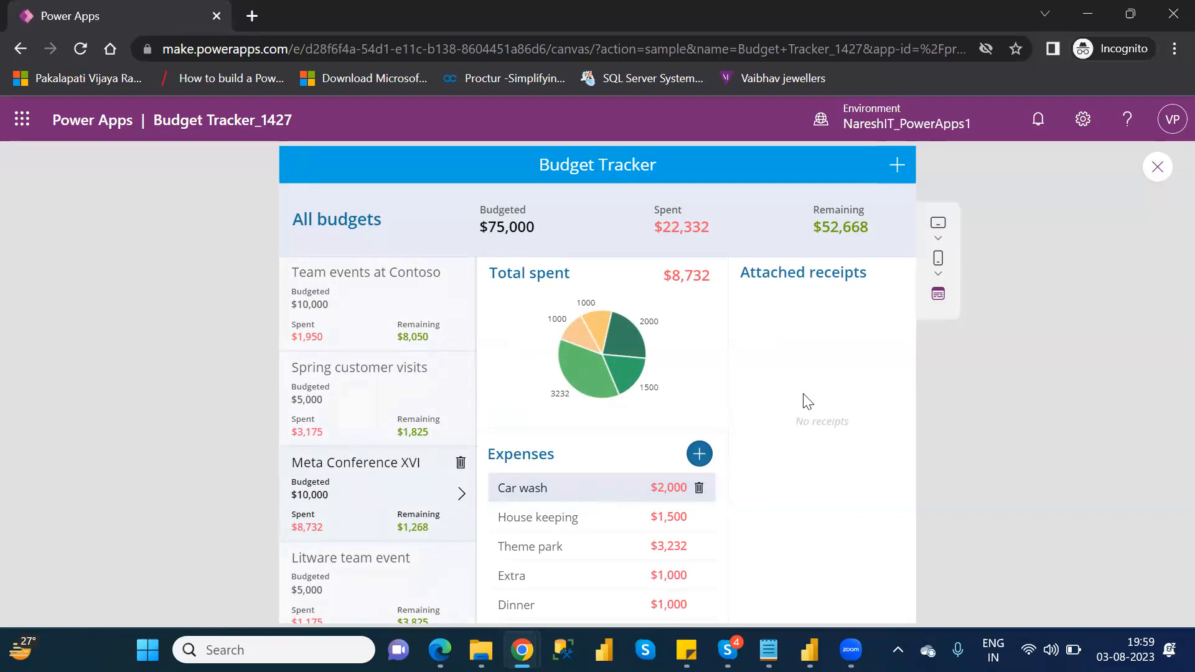
Open a new expense form for the Power Apps budget and allow the site to use the camera
click(468, 389)
scroll(467, 388, down, 3)
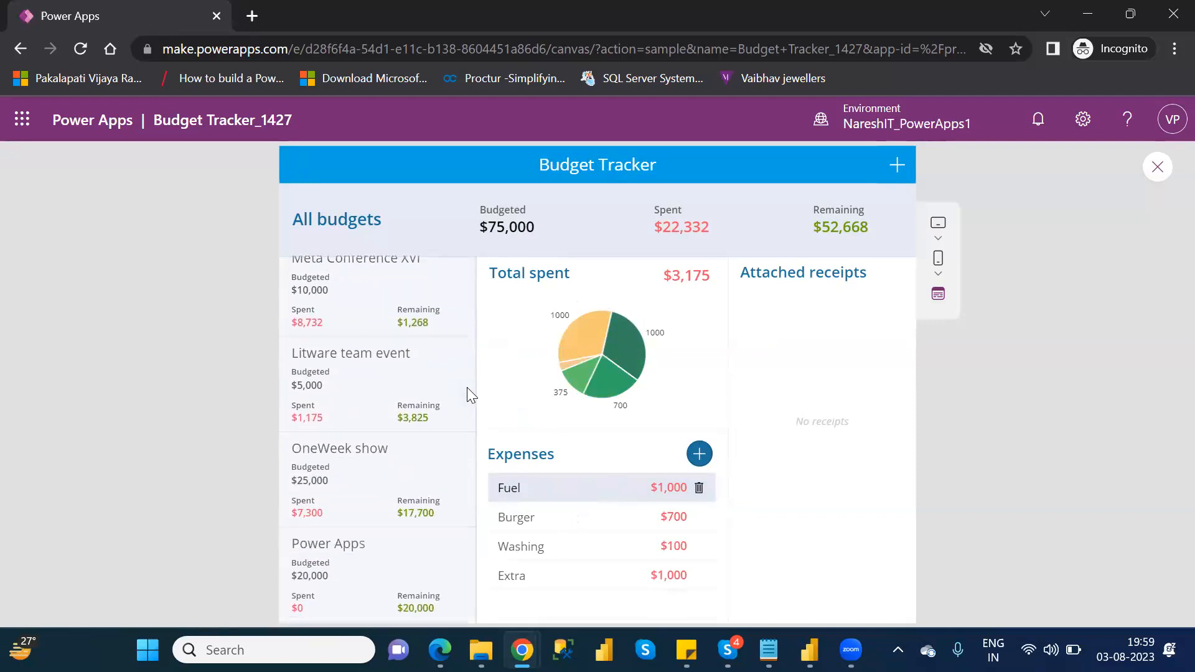
click(396, 558)
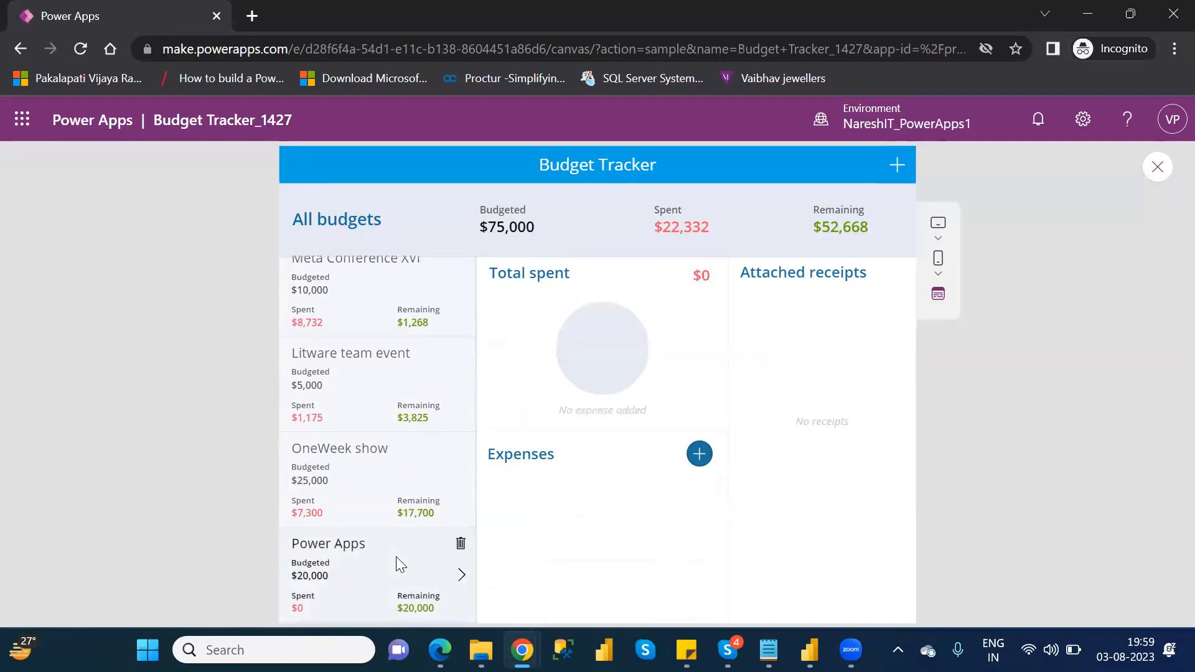
click(701, 455)
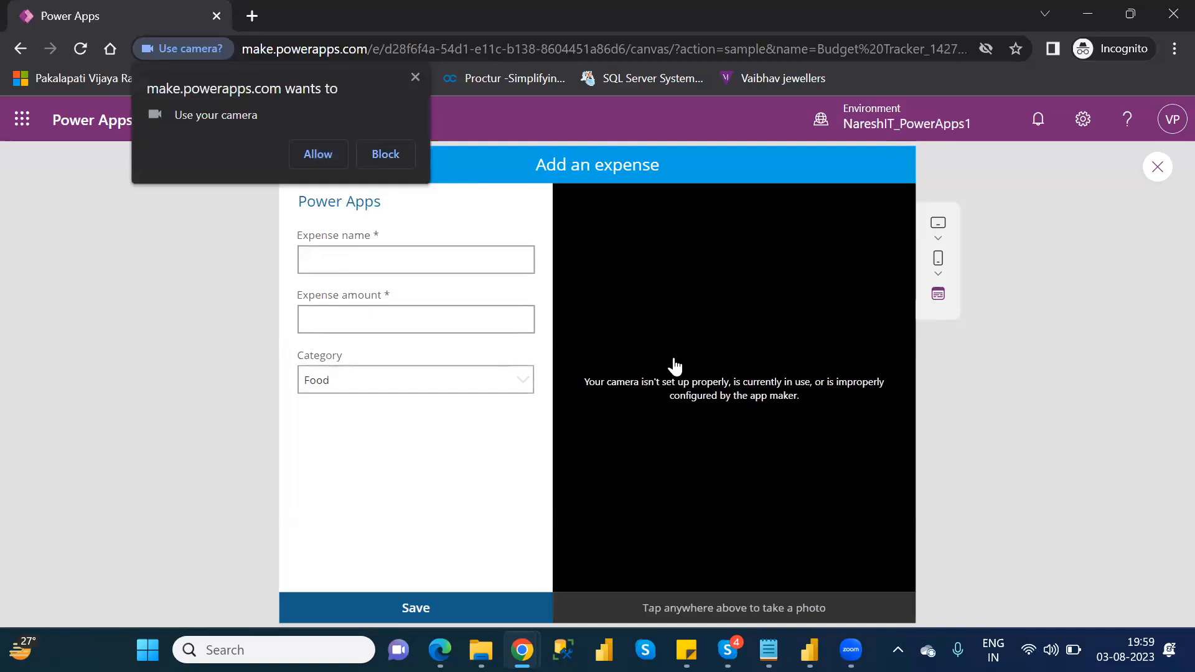
click(317, 154)
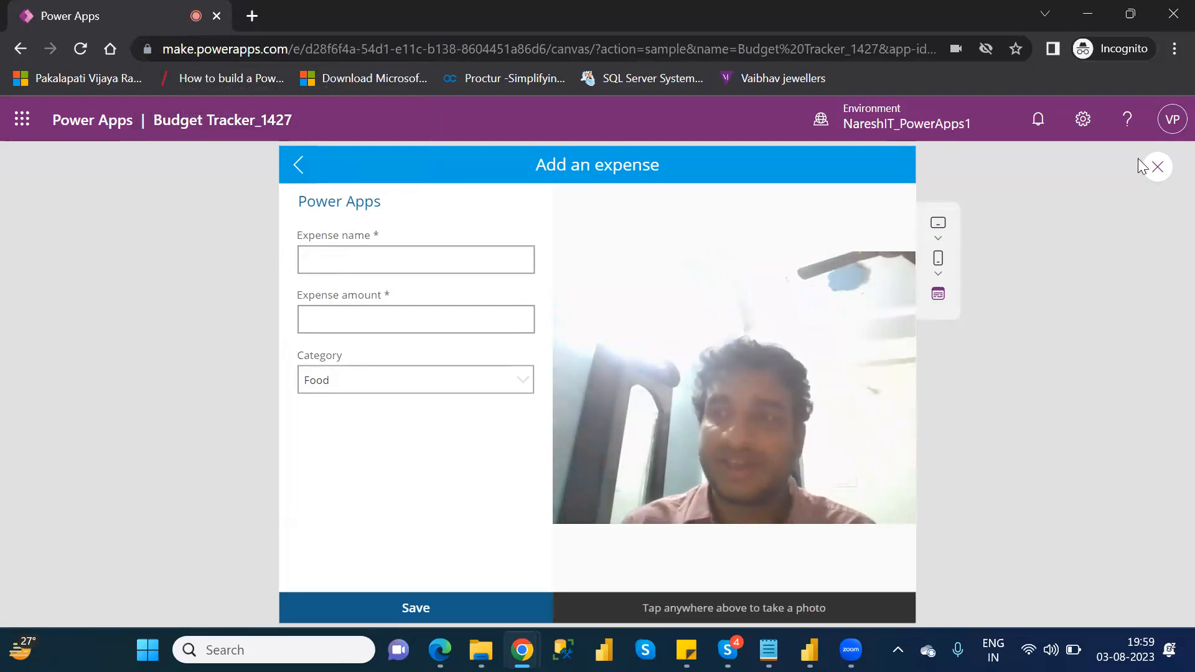
Close the app preview and save the Budget Tracker app's changes when going back from the studio
click(1158, 167)
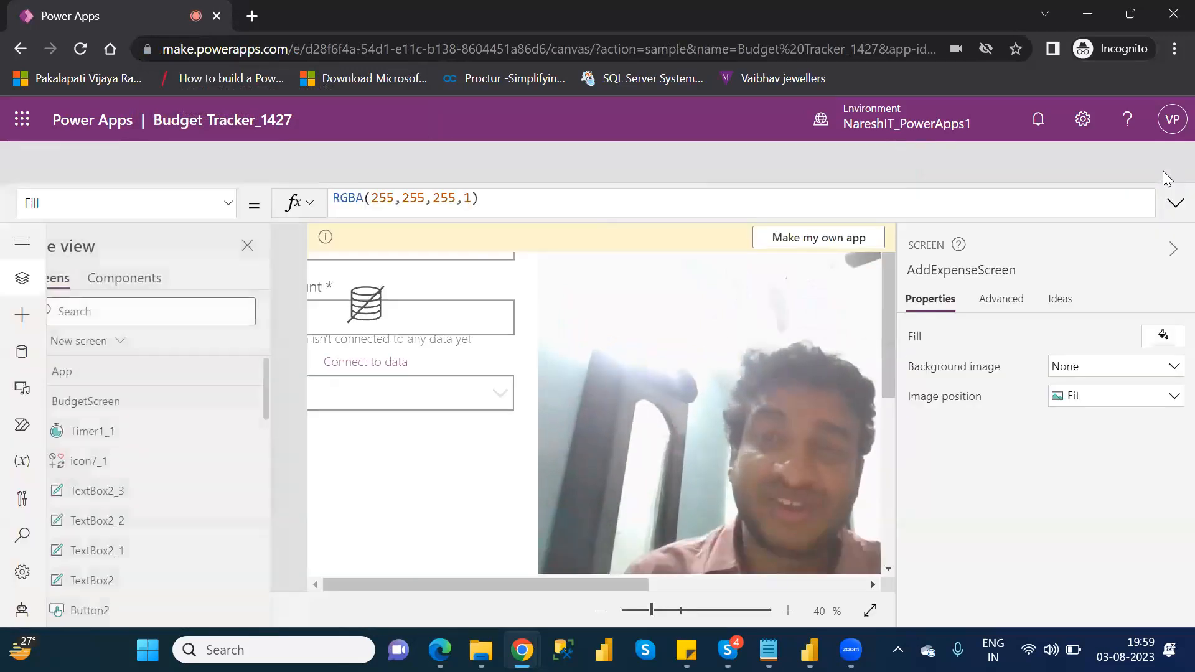
click(772, 455)
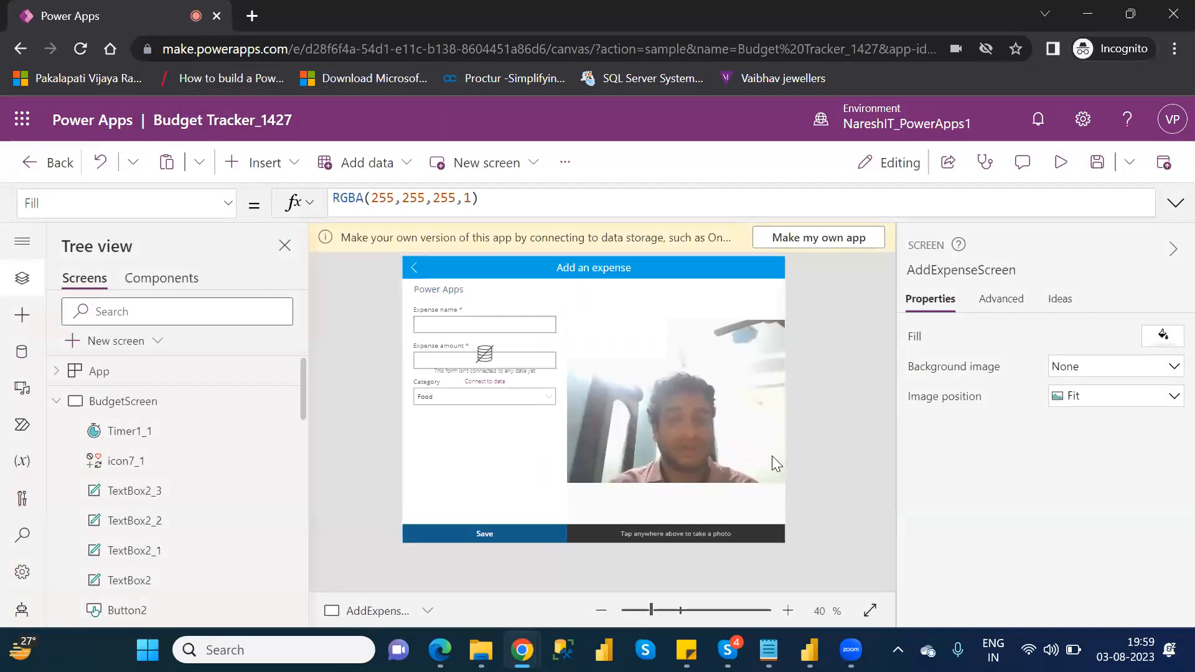
click(28, 167)
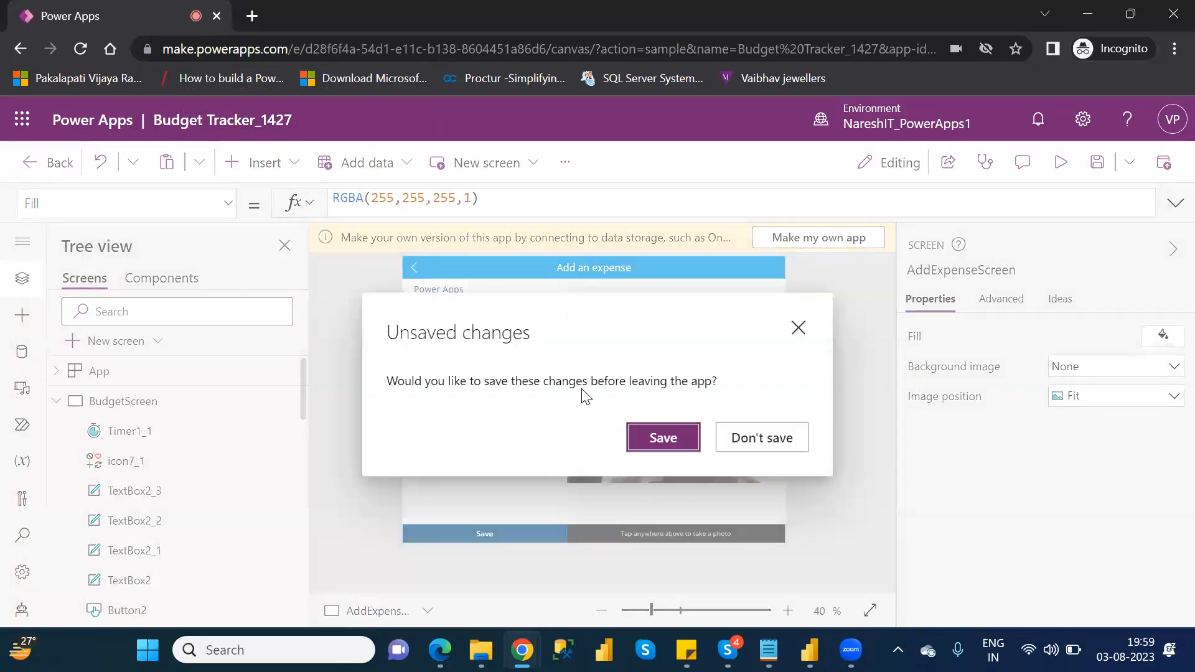
click(662, 439)
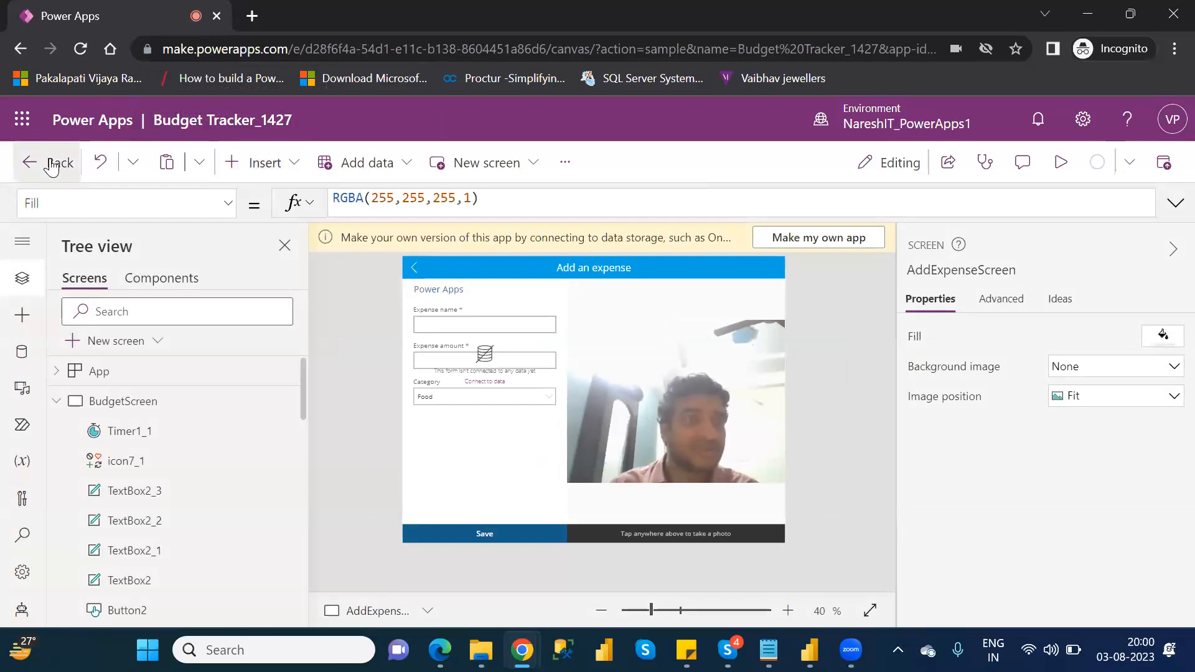
Go back from the studio without saving again and skip the welcome message of the reloaded Budget Tracker app
click(52, 165)
click(747, 436)
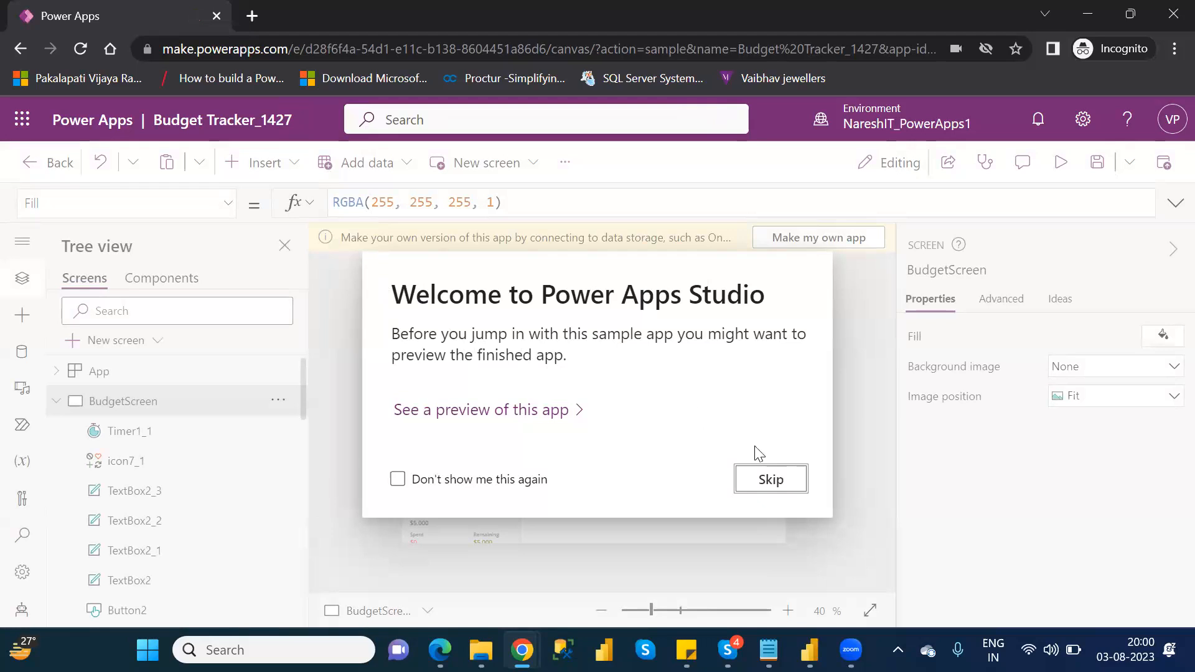
click(772, 479)
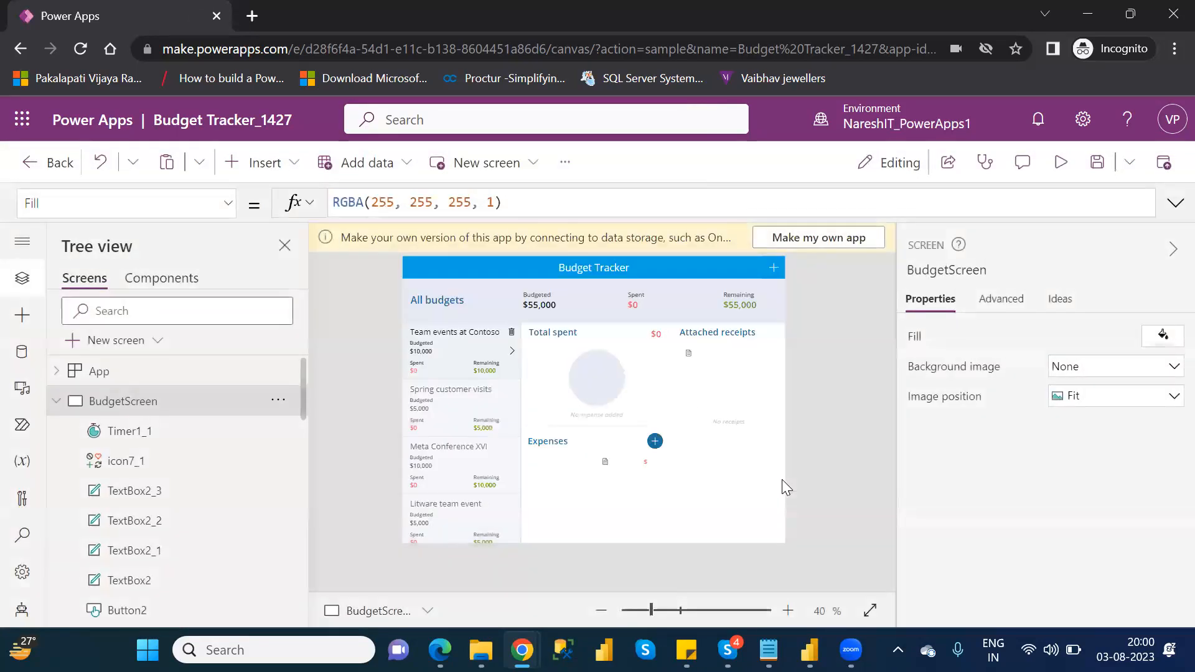